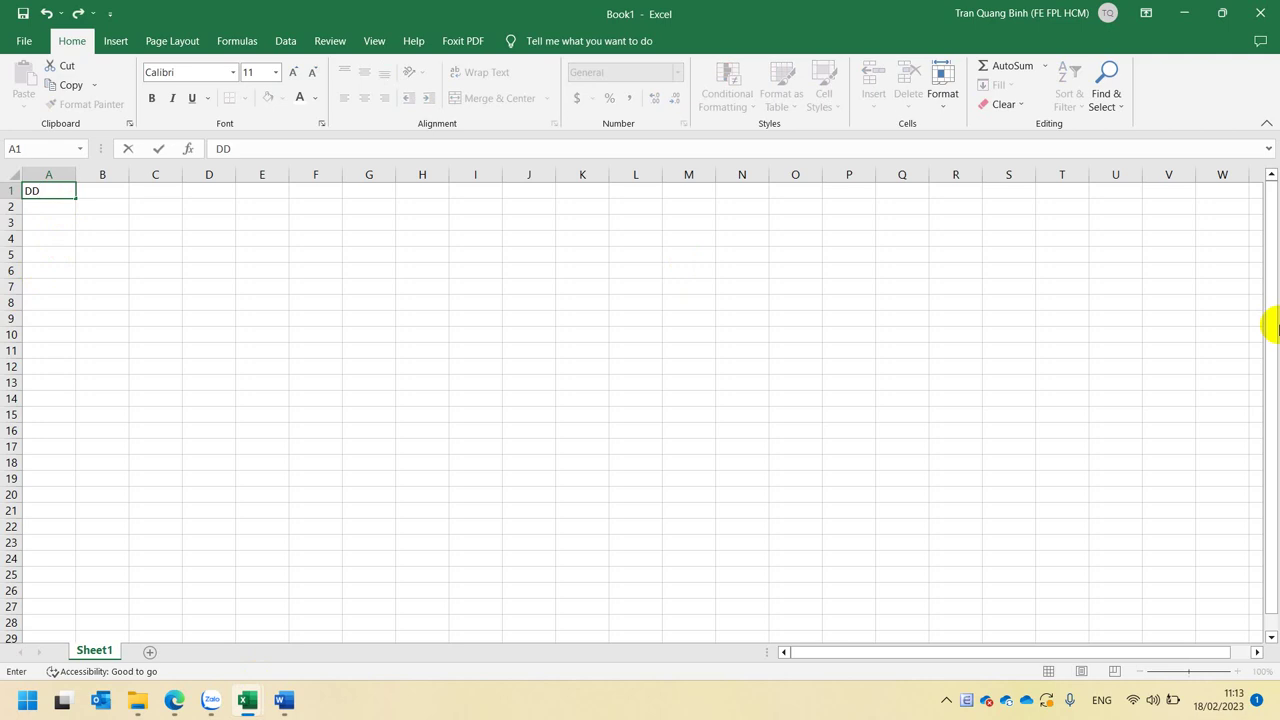
- Replace the stray letters in cell A1 with 'Đăng nhập'
{"action": "key", "text": "BackSpace"}
{"action": "key", "text": "BackSpace"}
{"action": "type", "text": "Đăng nhâp"}
{"action": "key", "text": "Return"}
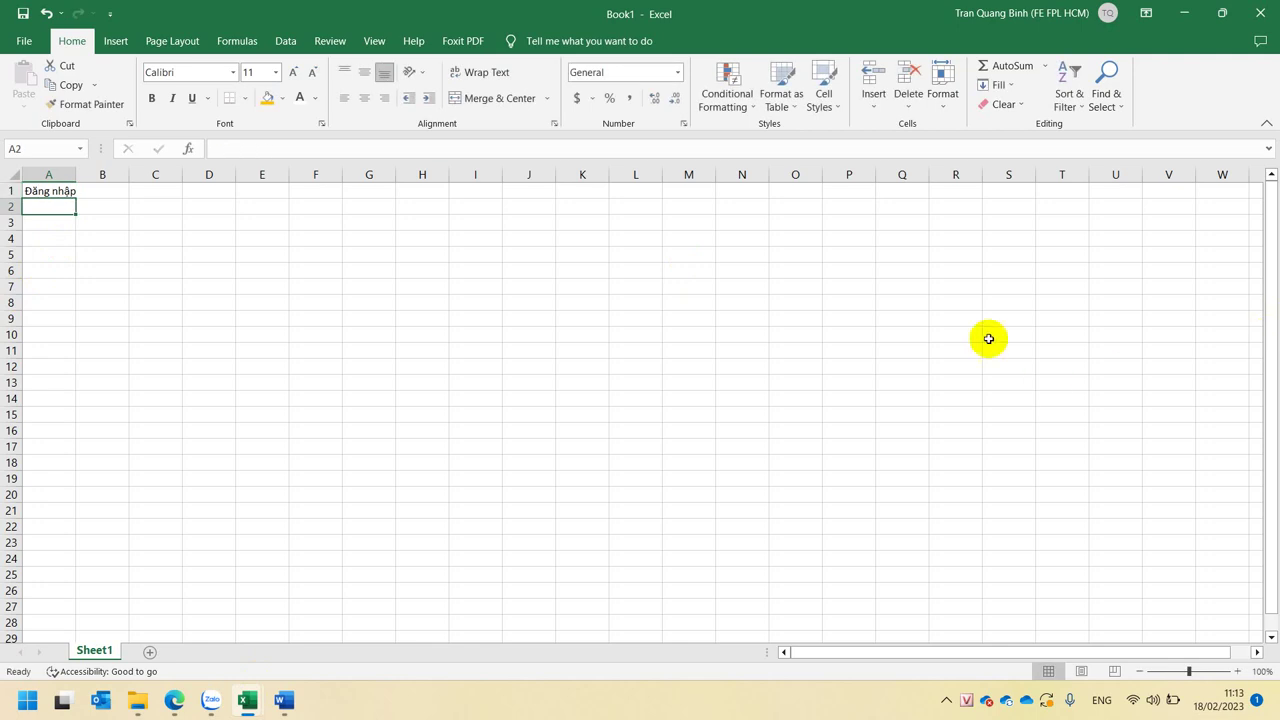
- Insert a blank row 1 above 'Đăng nhập' and select the new empty A1
{"action": "left_click", "coordinate": [7, 190]}
{"action": "right_click", "coordinate": [7, 190]}
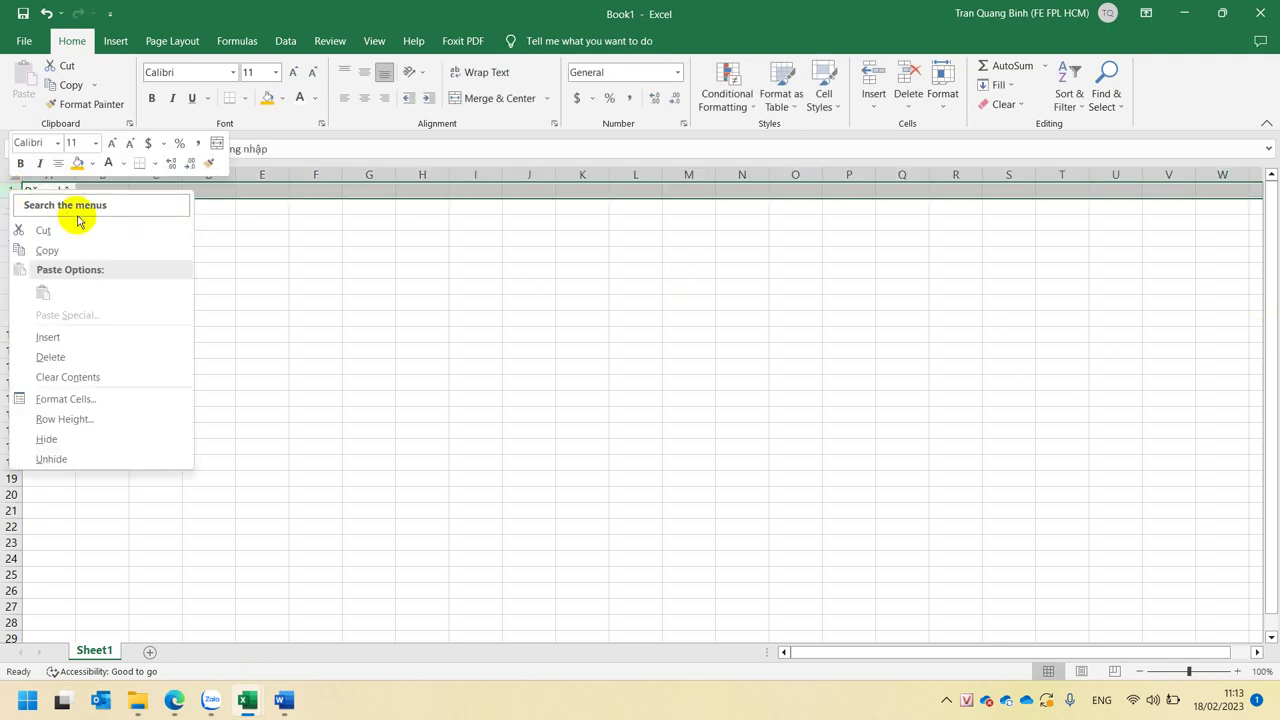
{"action": "left_click", "coordinate": [92, 337]}
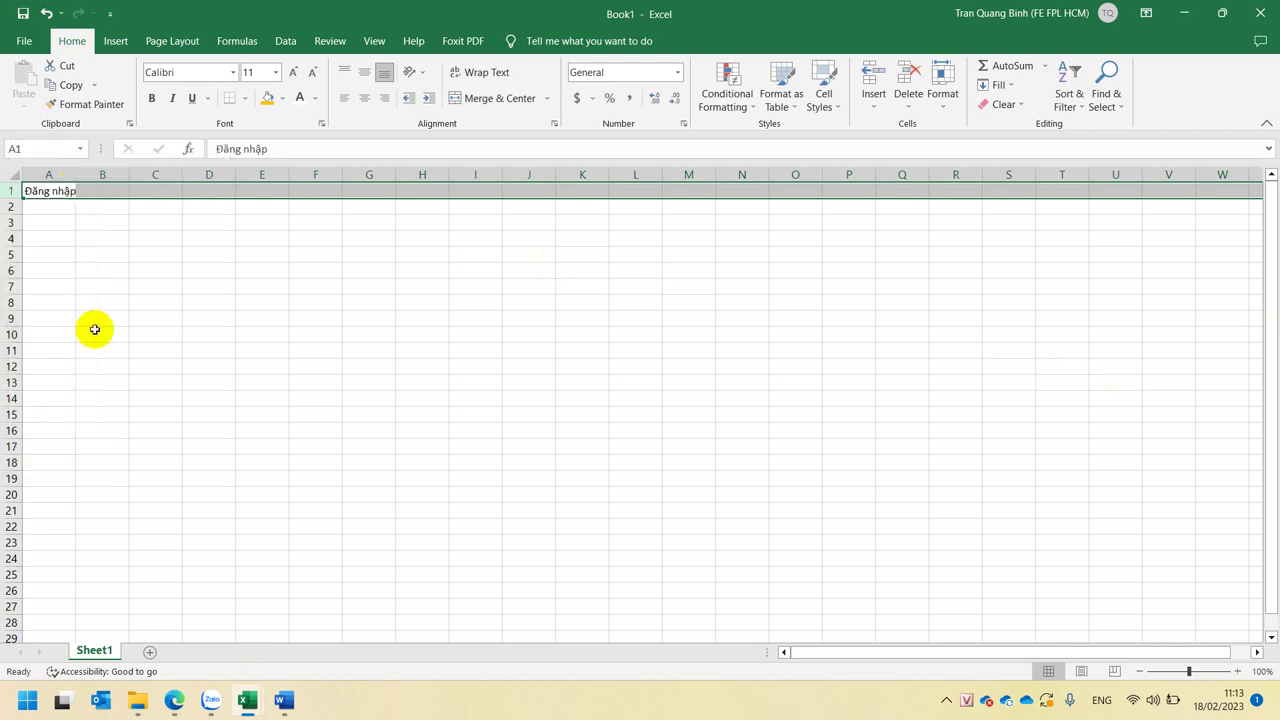
{"action": "left_click", "coordinate": [60, 190]}
{"action": "scroll", "coordinate": [448, 256], "scroll_direction": "up", "scroll_amount": 5, "text": "ctrl"}
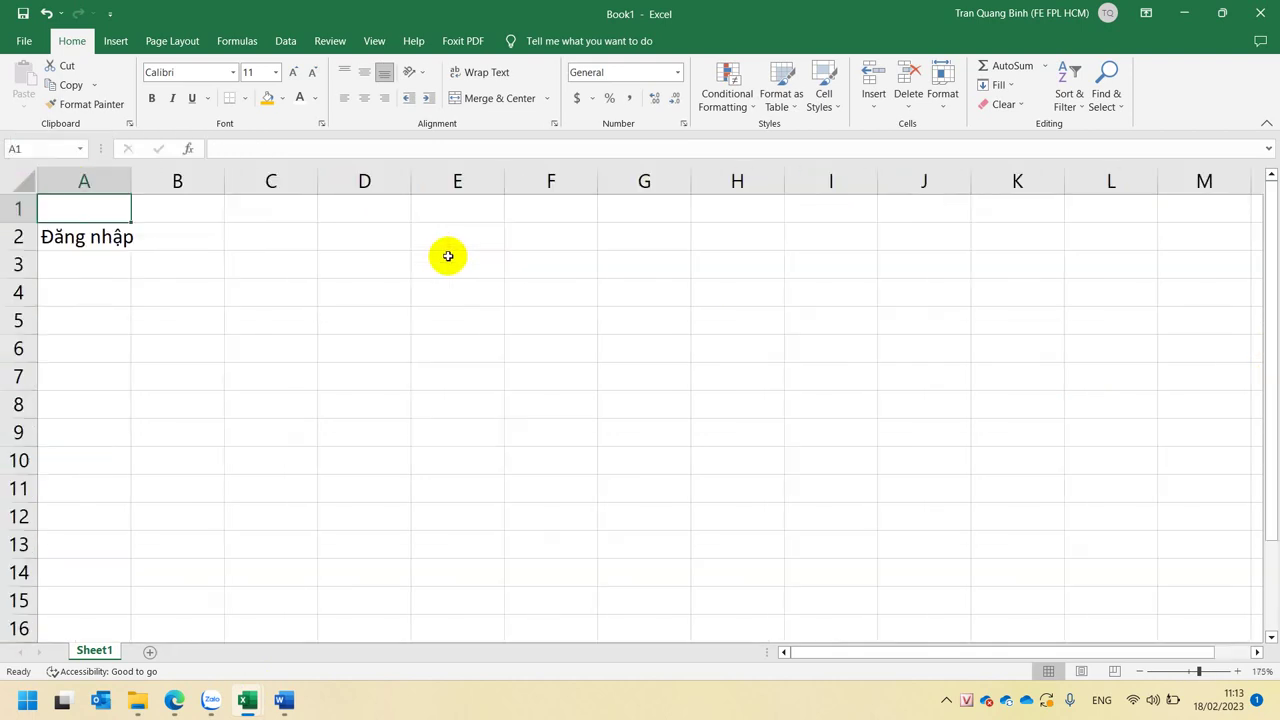
- Enter the heading 'TC - Cấp 1' in A1 and widen column A
{"action": "type", "text": "TC"}
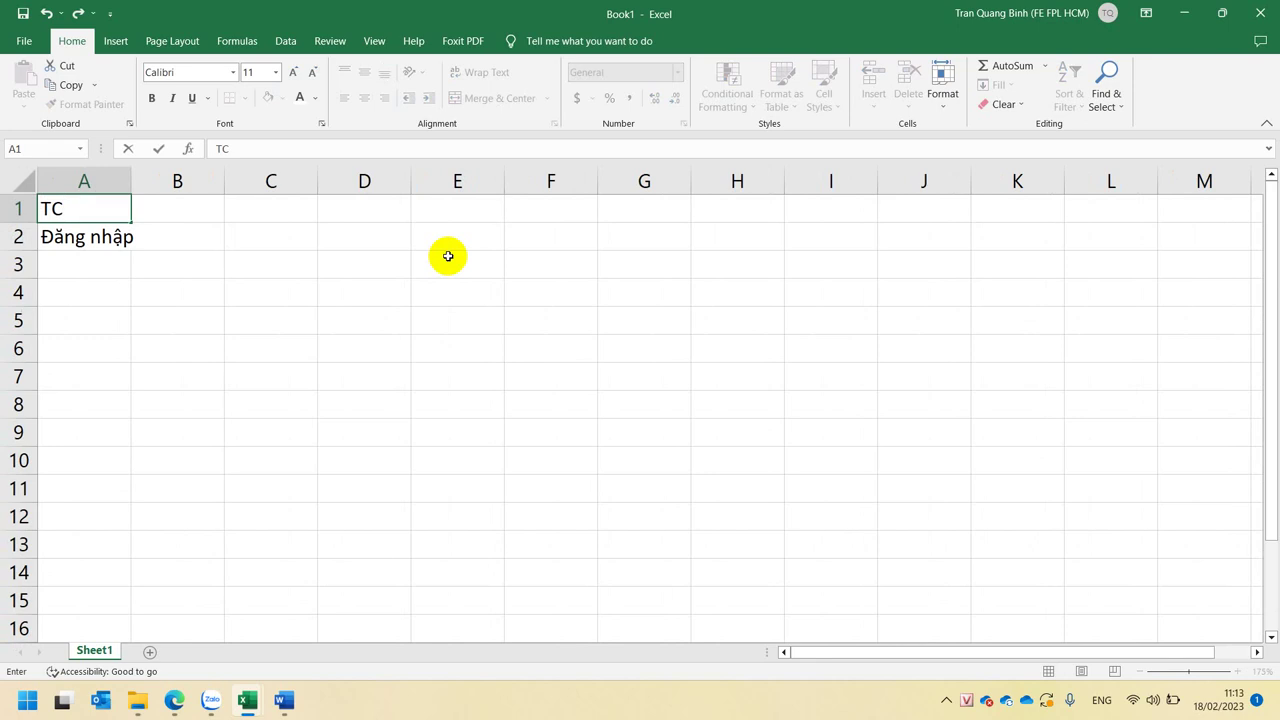
{"action": "type", "text": " - Cấp 1"}
{"action": "key", "text": "Return"}
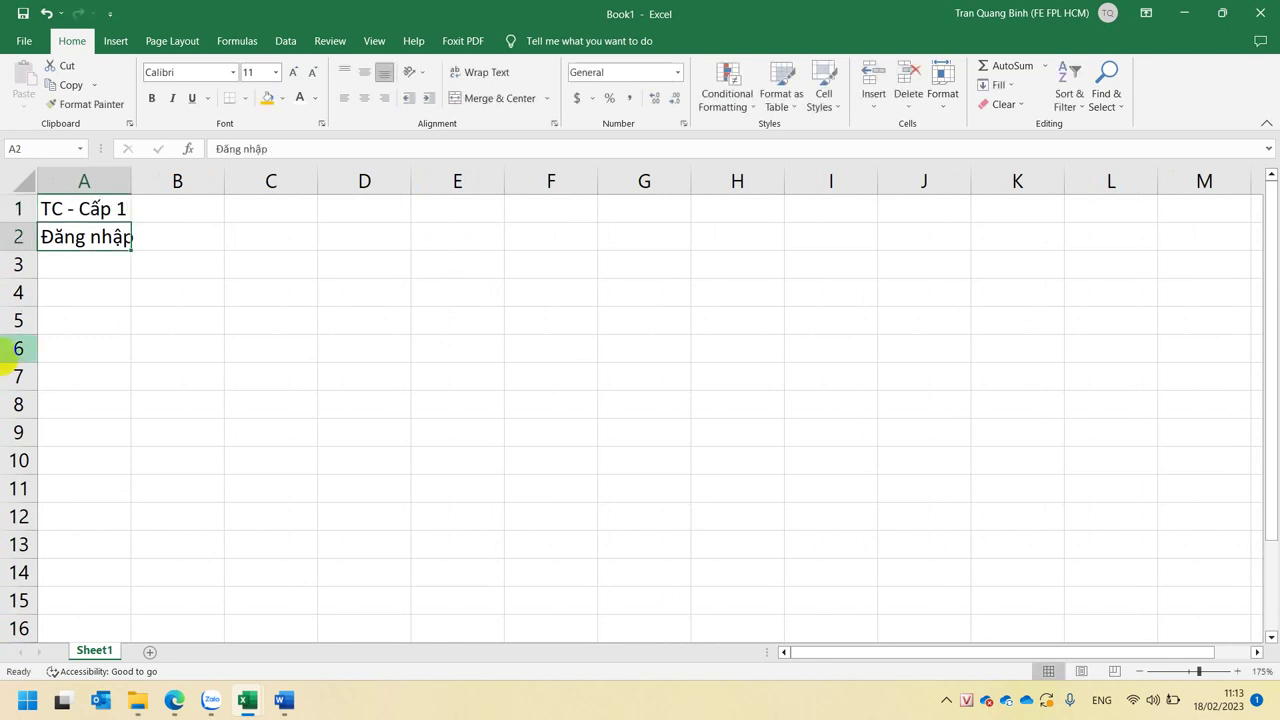
{"action": "left_click_drag", "start_coordinate": [129, 173], "coordinate": [166, 174]}
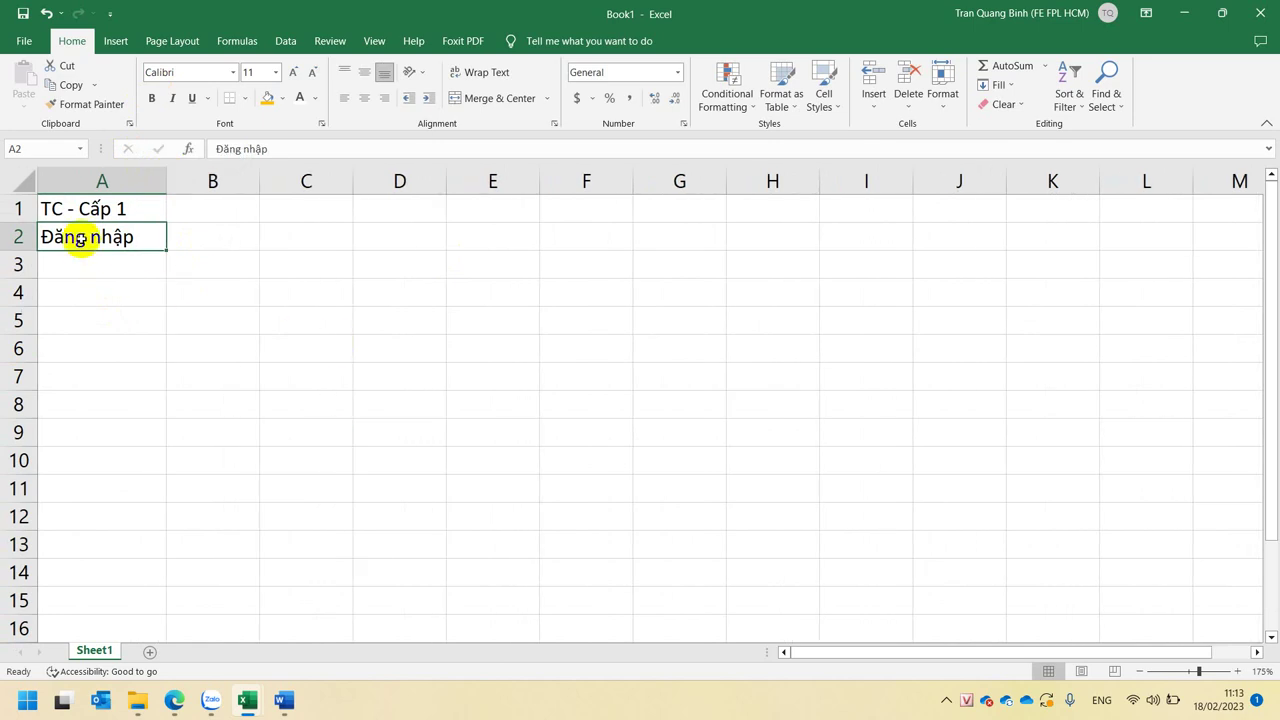
- Set the sheet zoom to 175% and widen column B
{"action": "left_click", "coordinate": [92, 316]}
{"action": "left_click", "coordinate": [94, 422]}
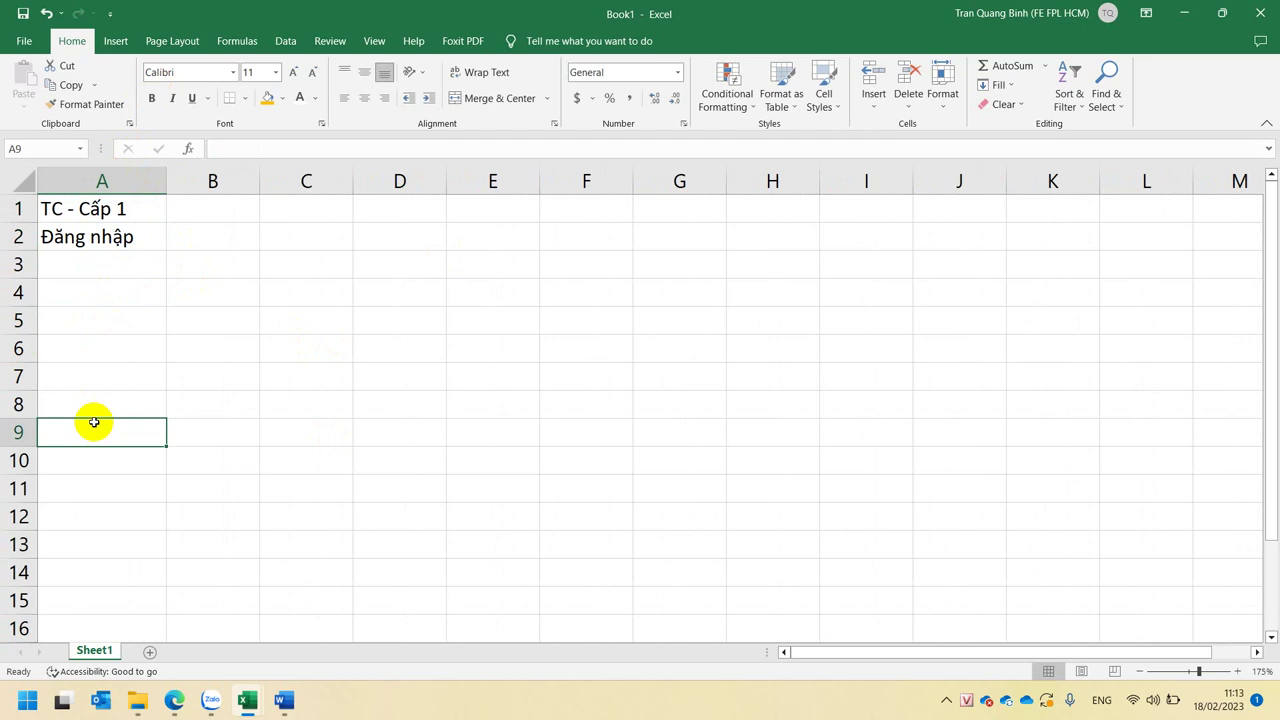
{"action": "left_click", "coordinate": [103, 548]}
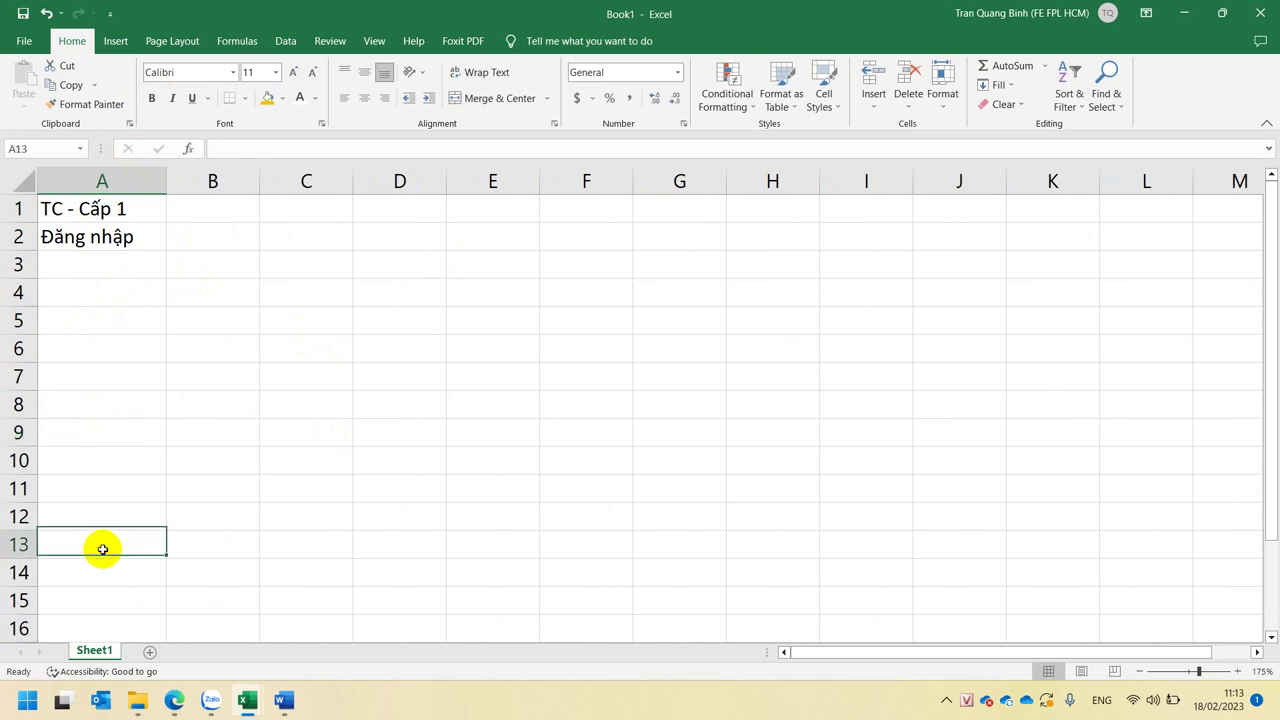
{"action": "scroll", "coordinate": [103, 549], "scroll_direction": "down", "scroll_amount": 3}
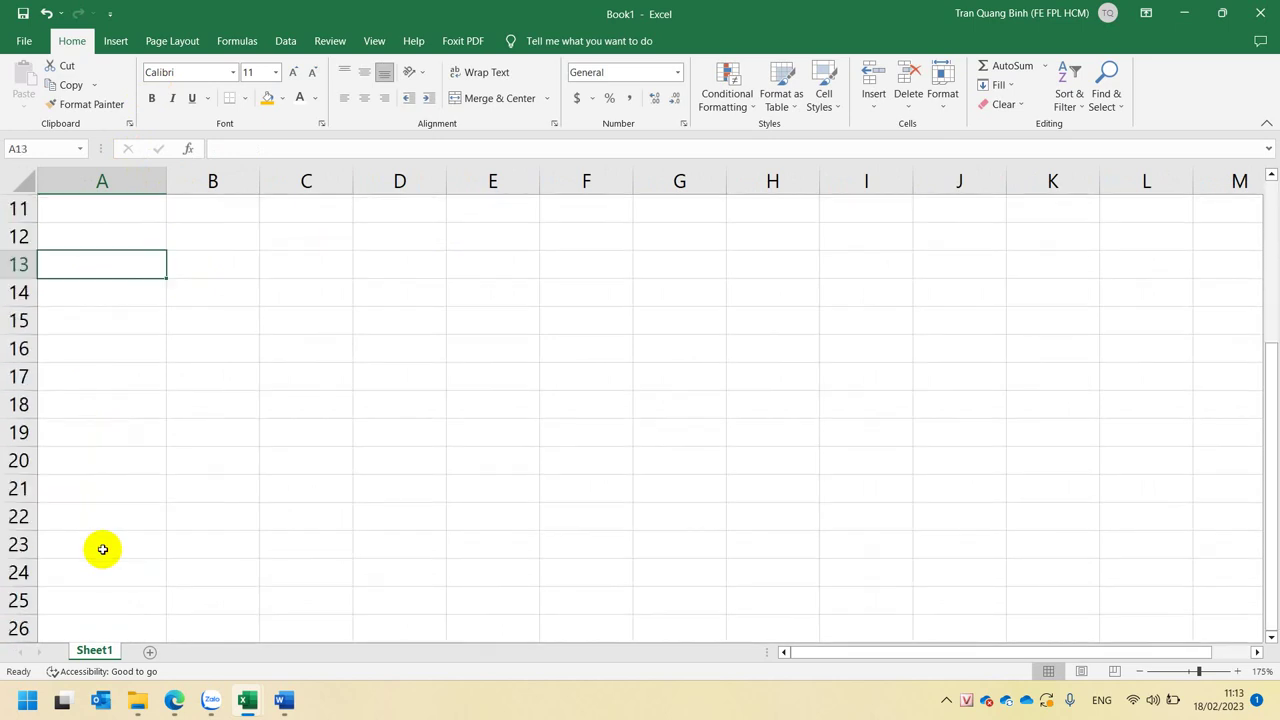
{"action": "left_click", "coordinate": [96, 382]}
{"action": "left_click", "coordinate": [103, 484]}
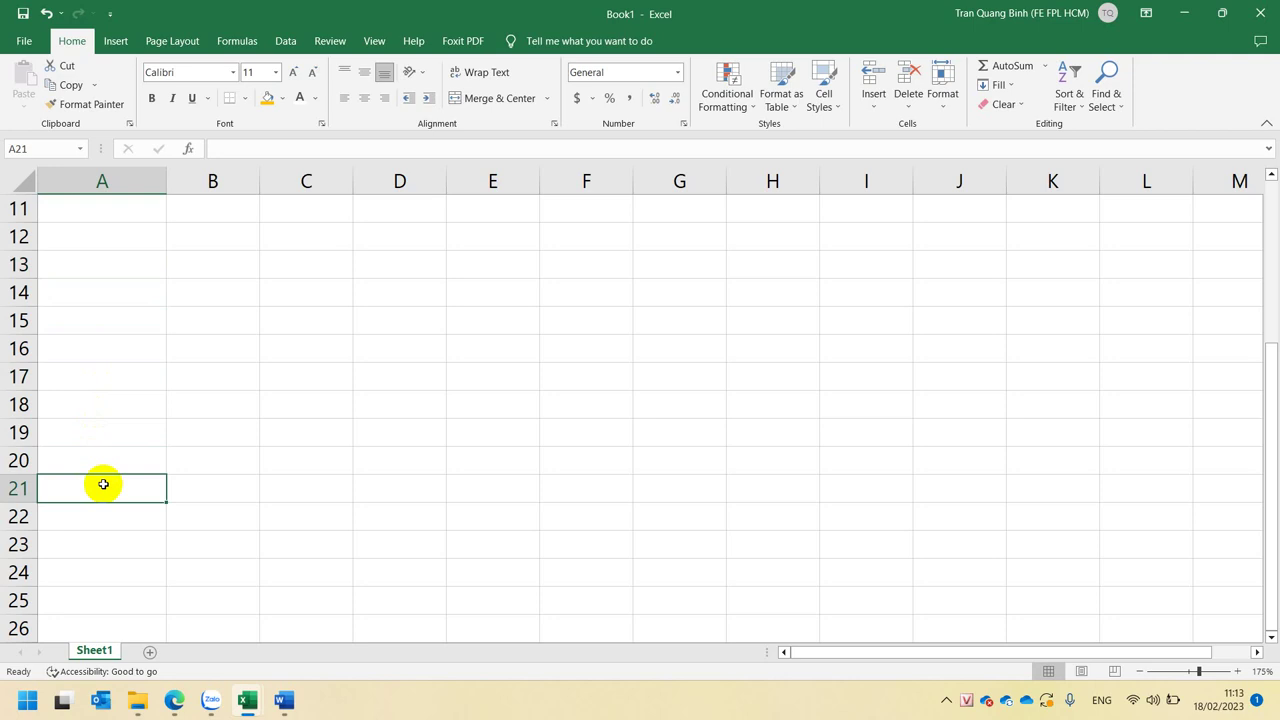
{"action": "scroll", "coordinate": [103, 484], "scroll_direction": "down", "scroll_amount": 5}
{"action": "left_click", "coordinate": [103, 484]}
{"action": "scroll", "coordinate": [103, 484], "scroll_direction": "up", "scroll_amount": 8}
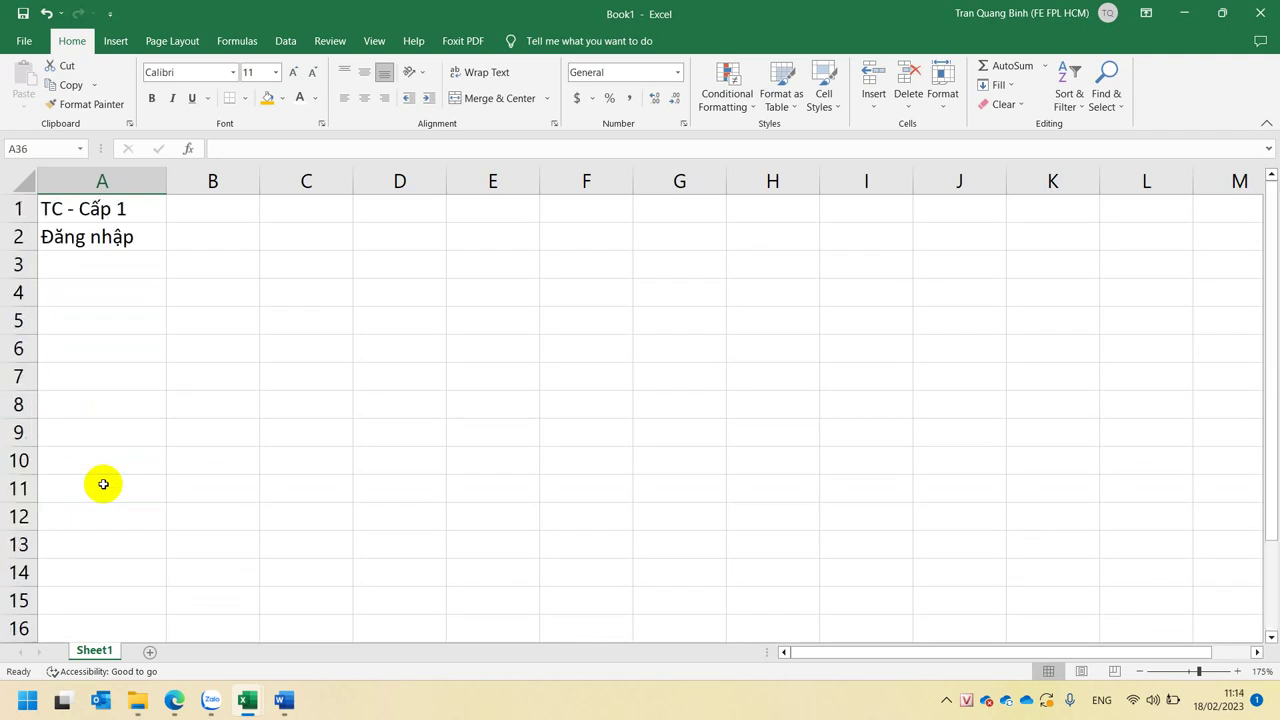
{"action": "left_click_drag", "start_coordinate": [259, 180], "coordinate": [309, 180]}
- Copy 'TC - Cấp 1' into B1, undo the paste, and cancel the pending copy
{"action": "left_click", "coordinate": [258, 210]}
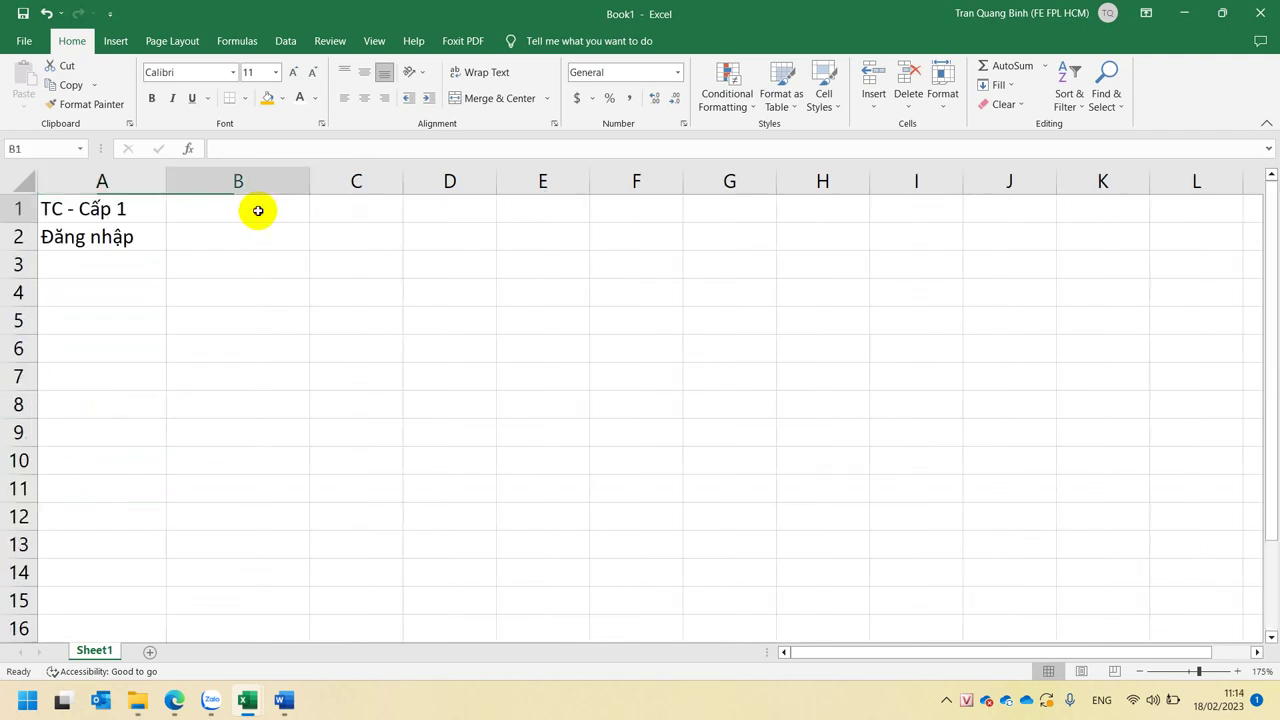
{"action": "left_click", "coordinate": [104, 182]}
{"action": "left_click", "coordinate": [160, 208]}
{"action": "key", "text": "ctrl+c"}
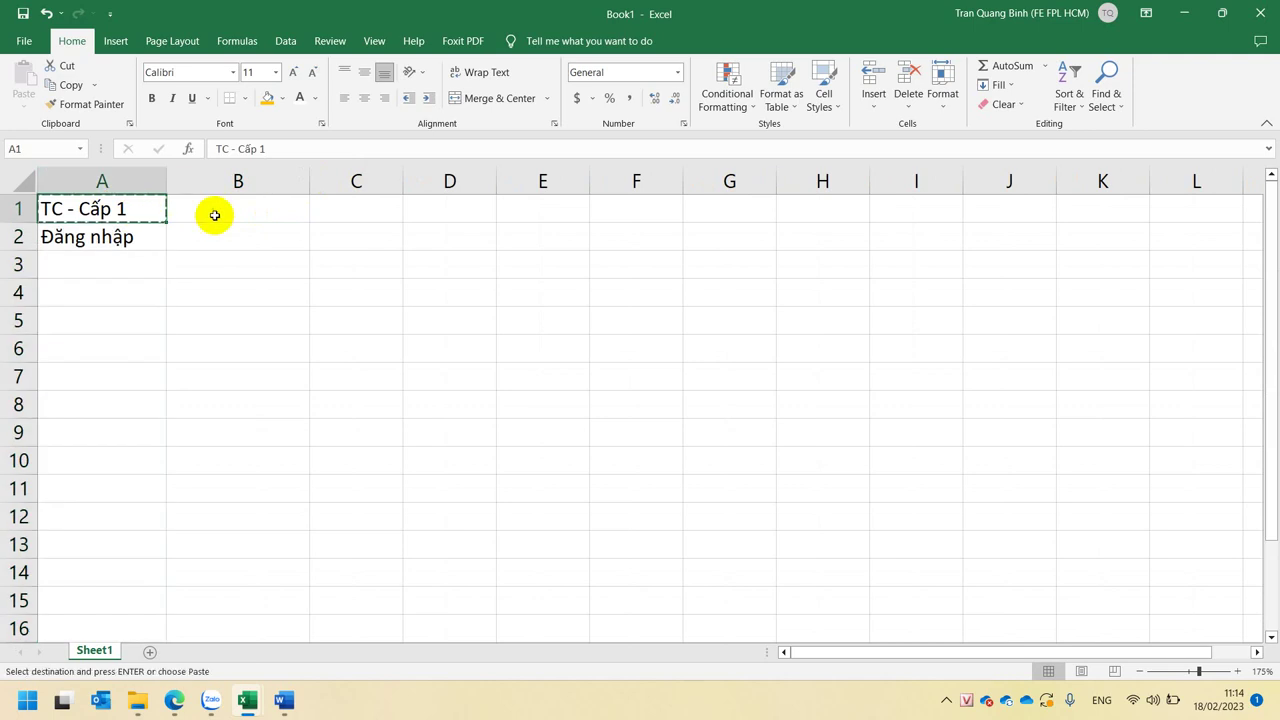
{"action": "left_click", "coordinate": [246, 210]}
{"action": "key", "text": "ctrl+v"}
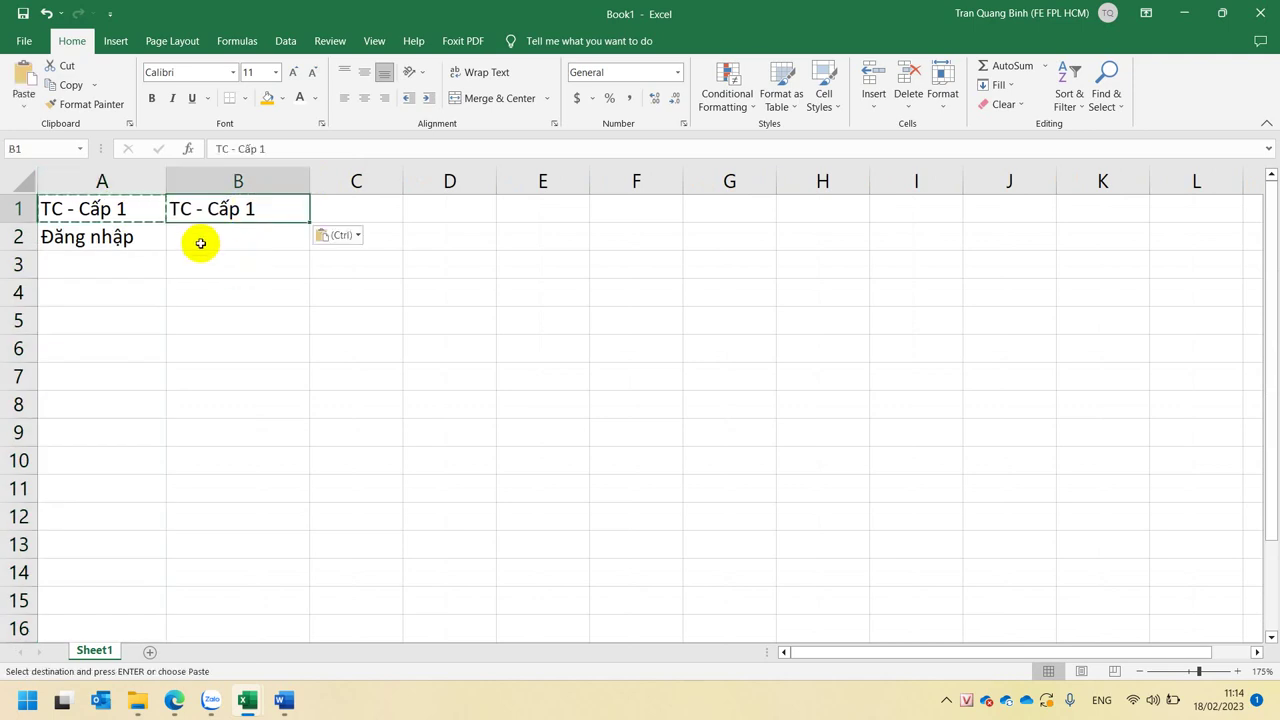
{"action": "key", "text": "ctrl+z"}
{"action": "left_click", "coordinate": [128, 225]}
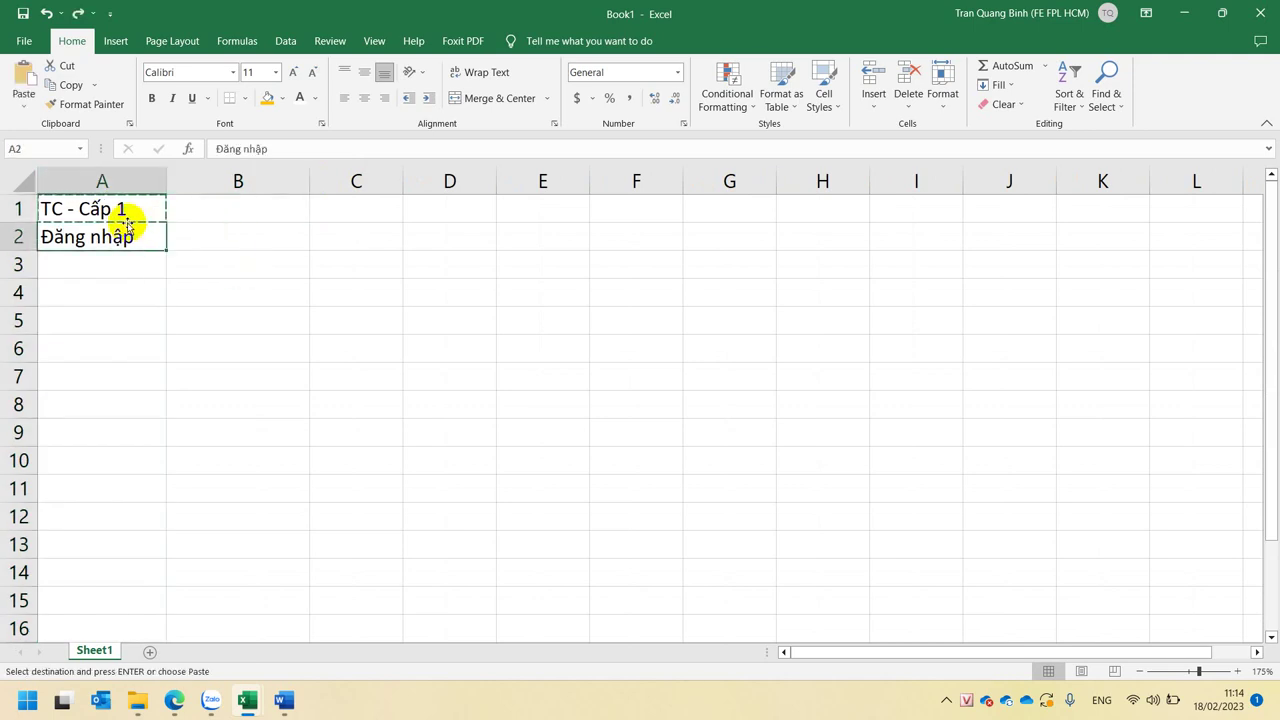
{"action": "key", "text": "Escape"}
{"action": "left_click", "coordinate": [125, 209]}
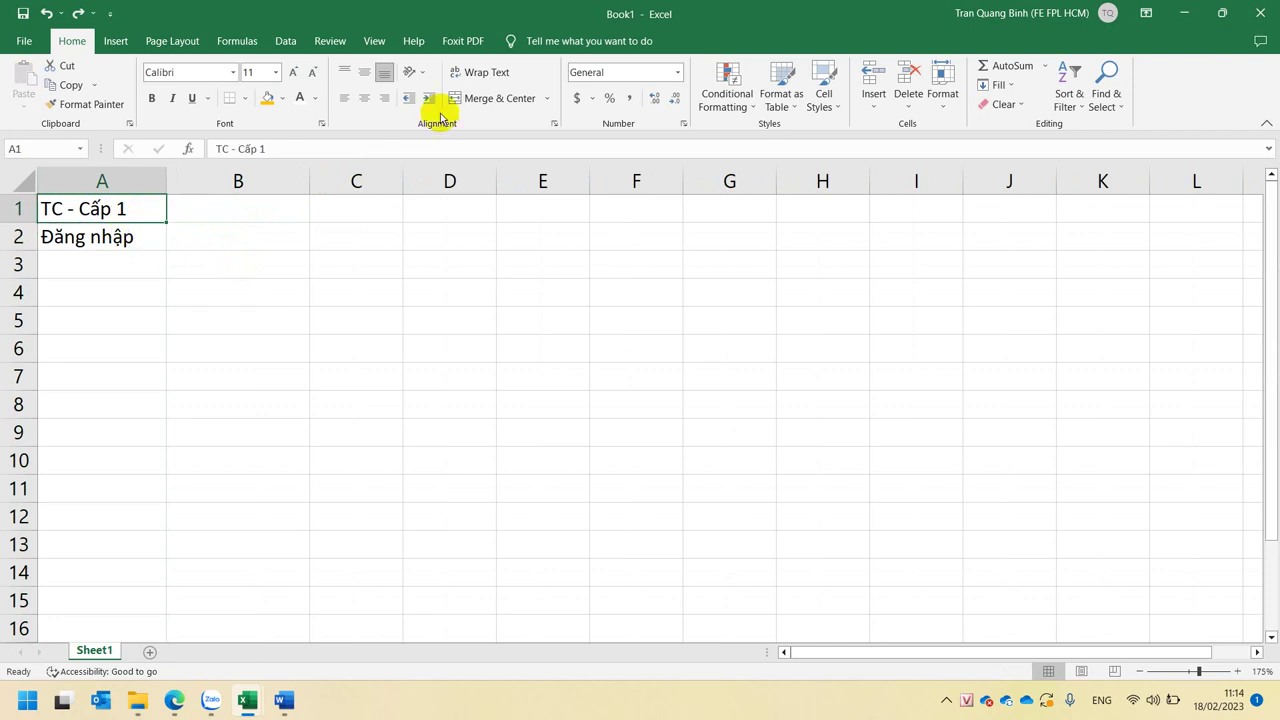
{"action": "left_click", "coordinate": [781, 92]}
- Format A1:A2 as a styled table with the first row as headers
{"action": "left_click", "coordinate": [854, 320]}
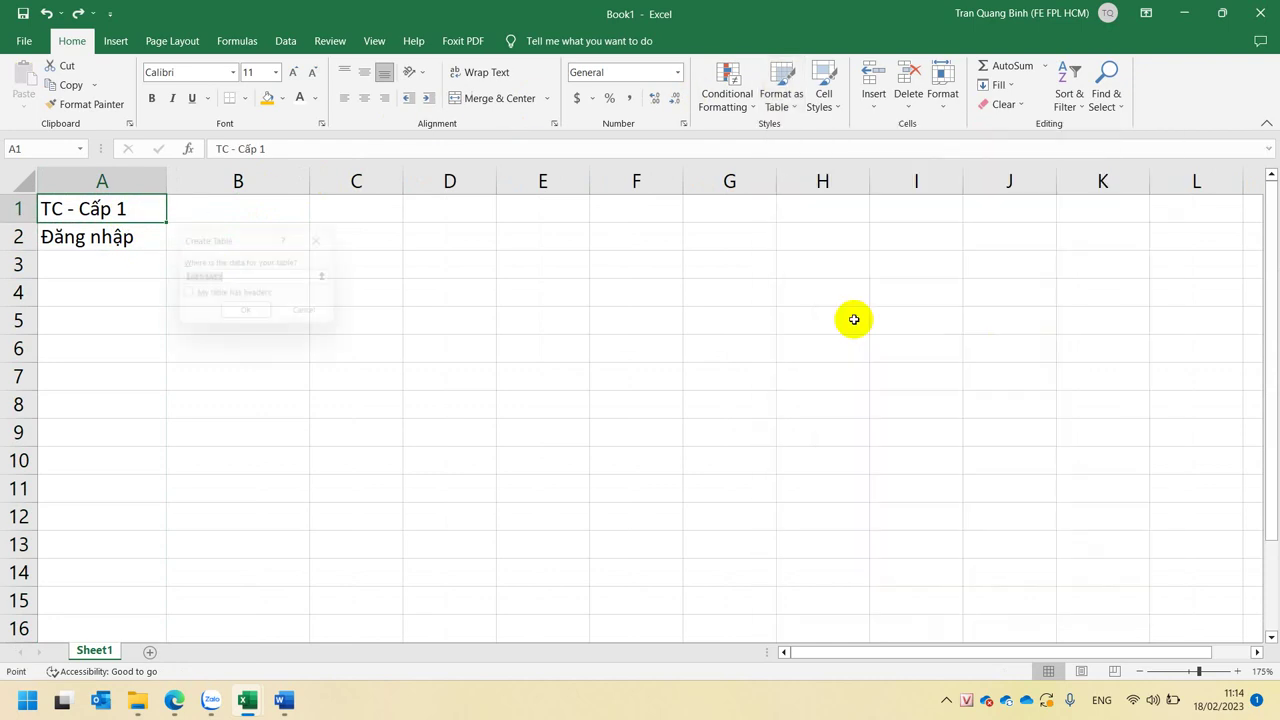
{"action": "left_click", "coordinate": [195, 293]}
{"action": "left_click", "coordinate": [251, 316]}
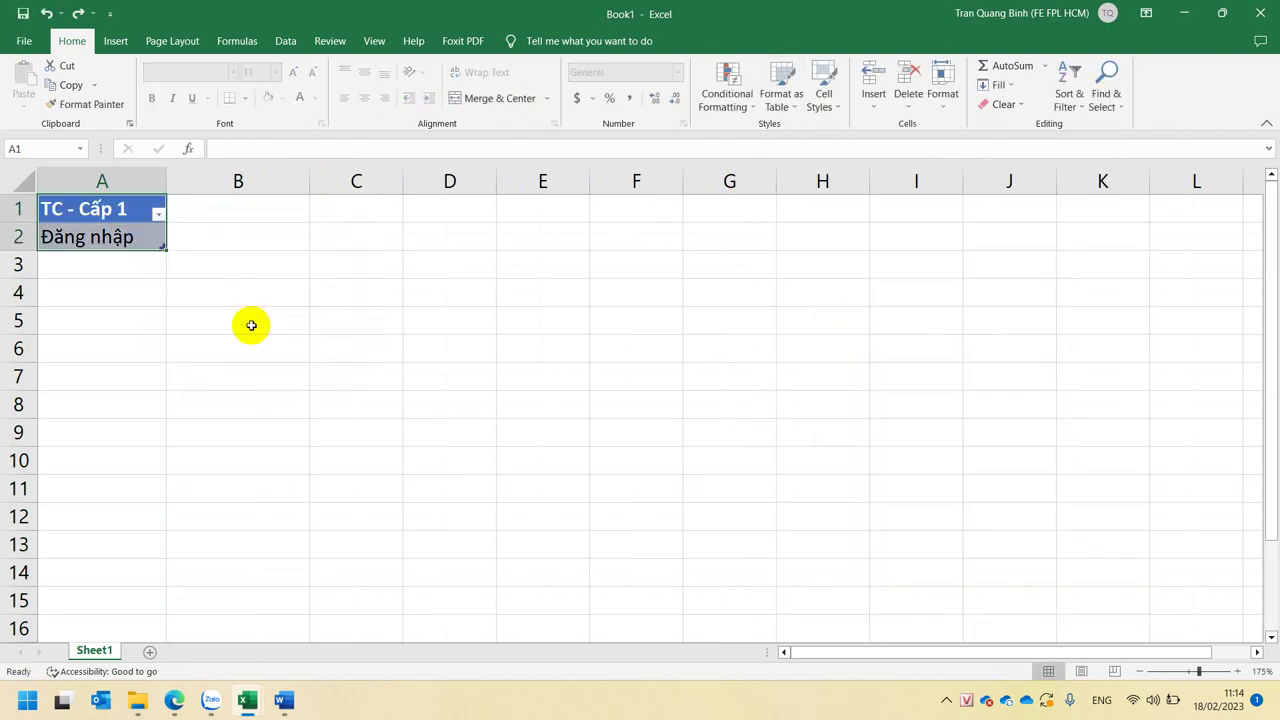
- Copy the header into B1 and change it to 'TC - Cấp 2'
{"action": "left_click", "coordinate": [118, 213]}
{"action": "key", "text": "ctrl+c"}
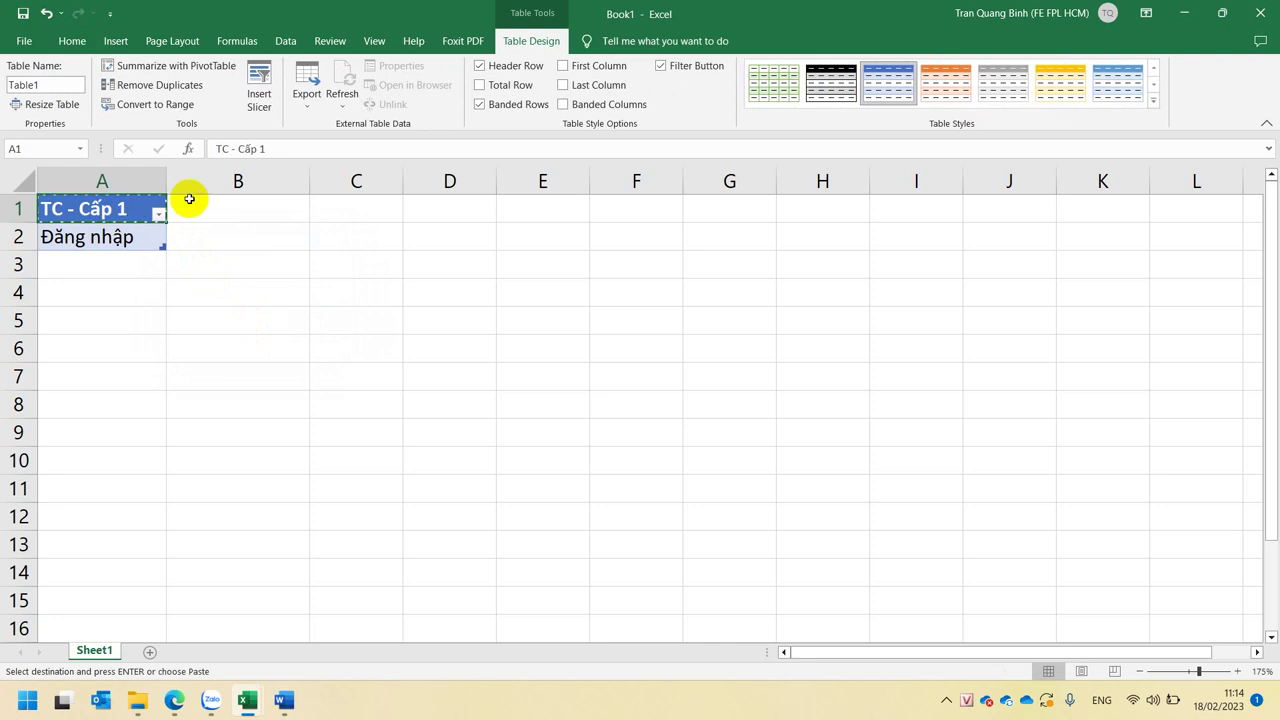
{"action": "left_click", "coordinate": [192, 206]}
{"action": "key", "text": "ctrl+v"}
{"action": "left_click", "coordinate": [228, 233]}
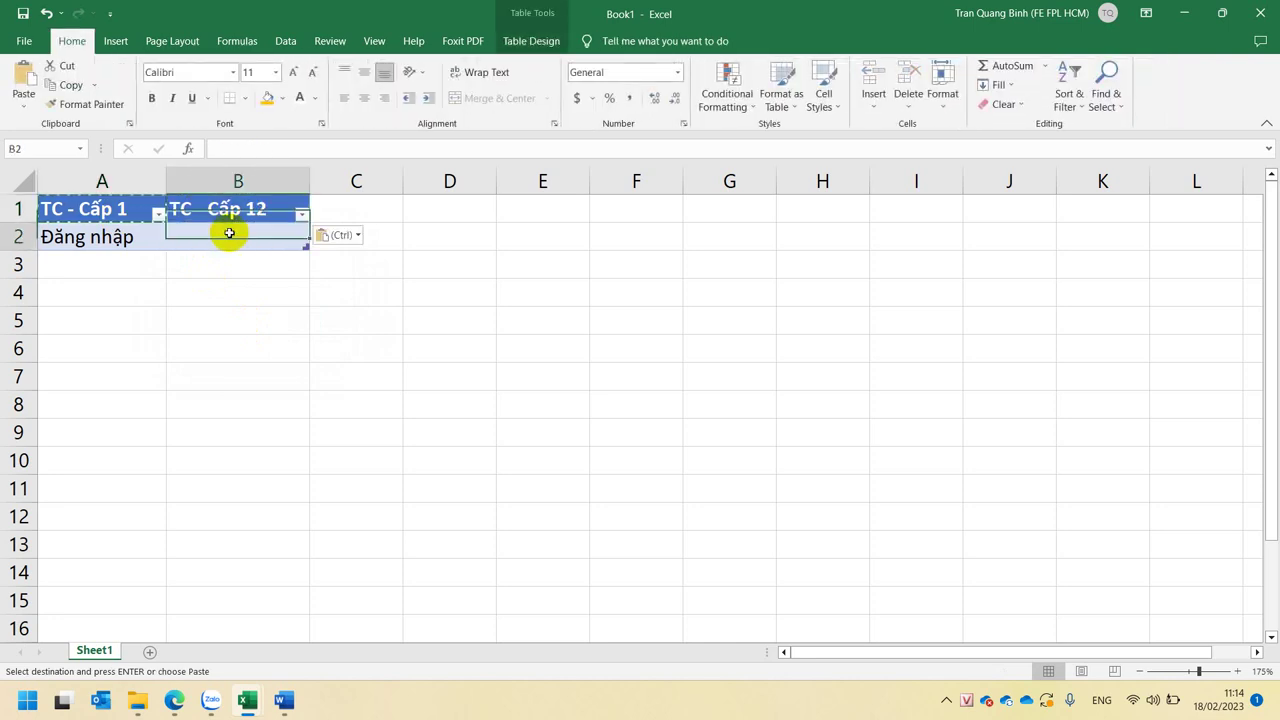
{"action": "left_click", "coordinate": [288, 205]}
{"action": "left_click", "coordinate": [302, 141]}
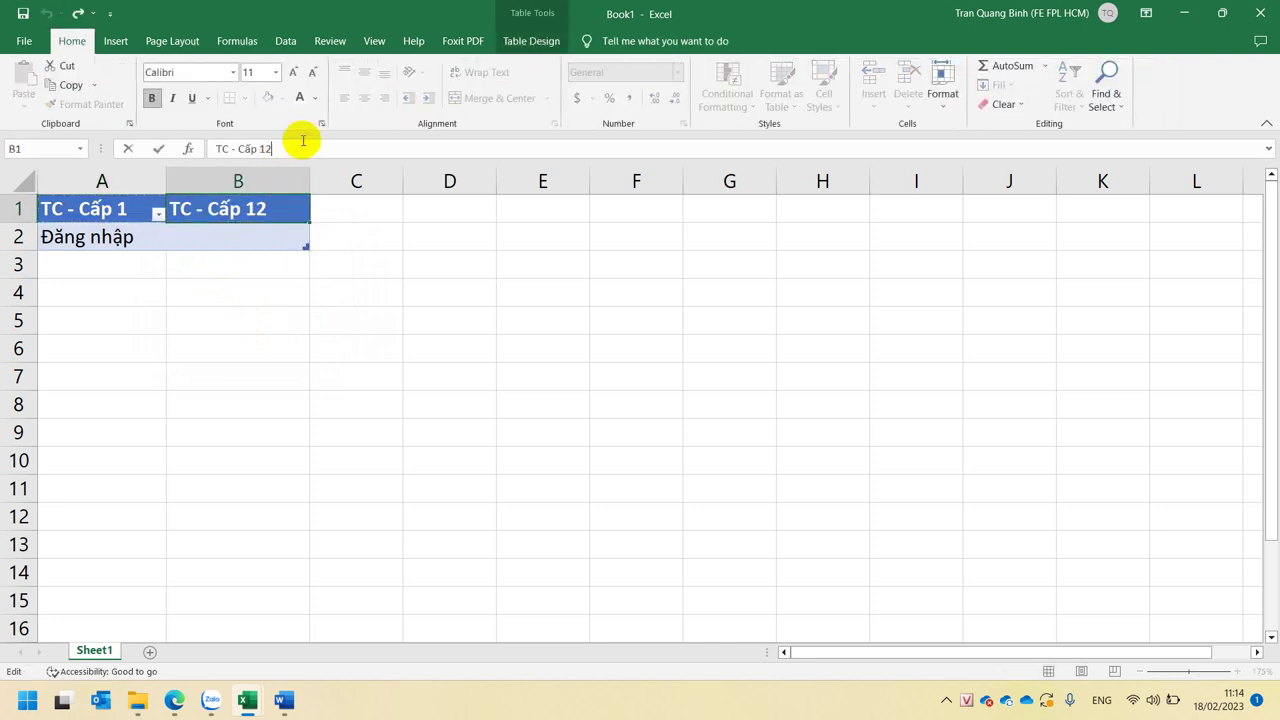
{"action": "key", "text": "BackSpace"}
{"action": "key", "text": "BackSpace"}
{"action": "type", "text": "2"}
{"action": "key", "text": "Return"}
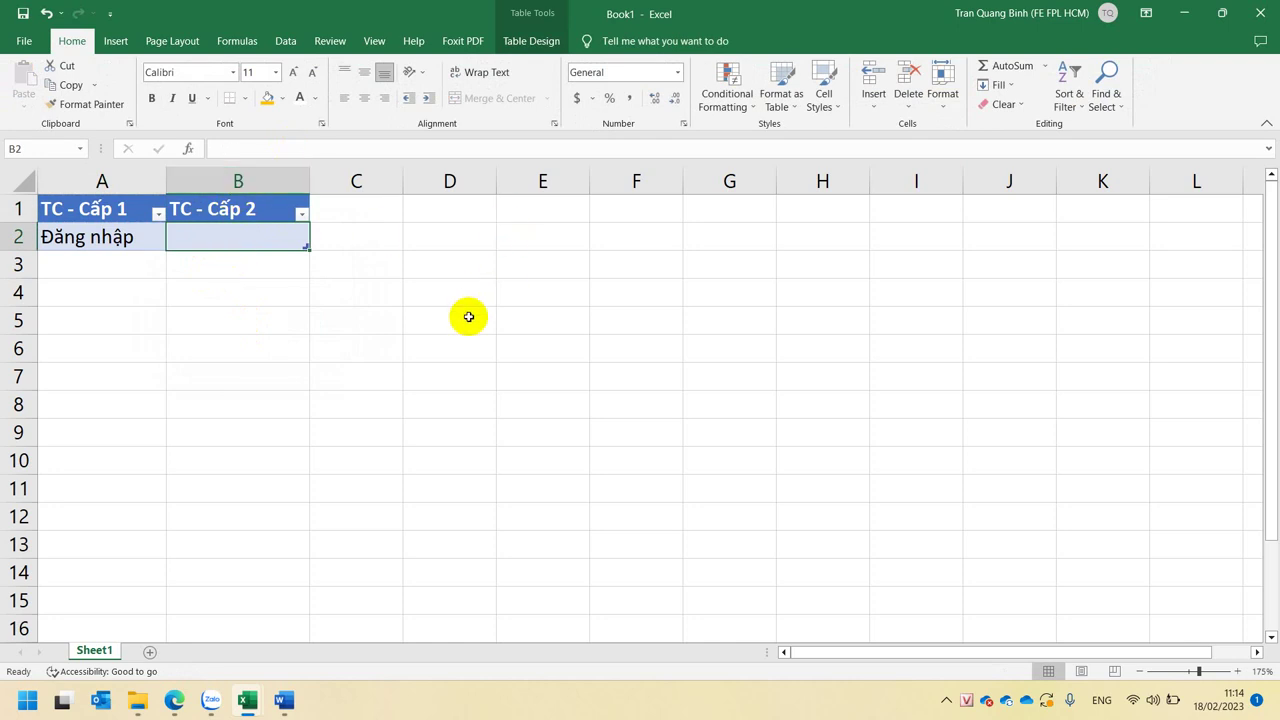
- Enter 'Đăng nhập thành công' in B2 and autofit column B
{"action": "type", "text": "Ddawng nha"}
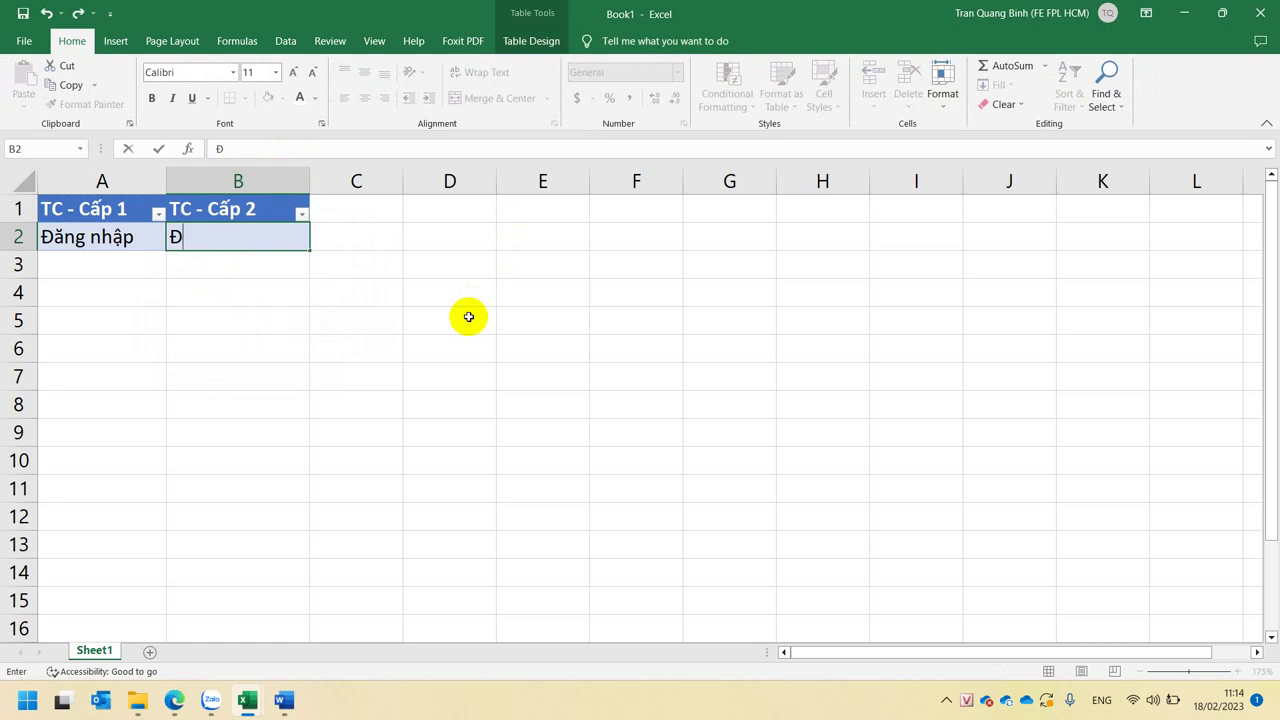
{"action": "type", "text": "apj "}
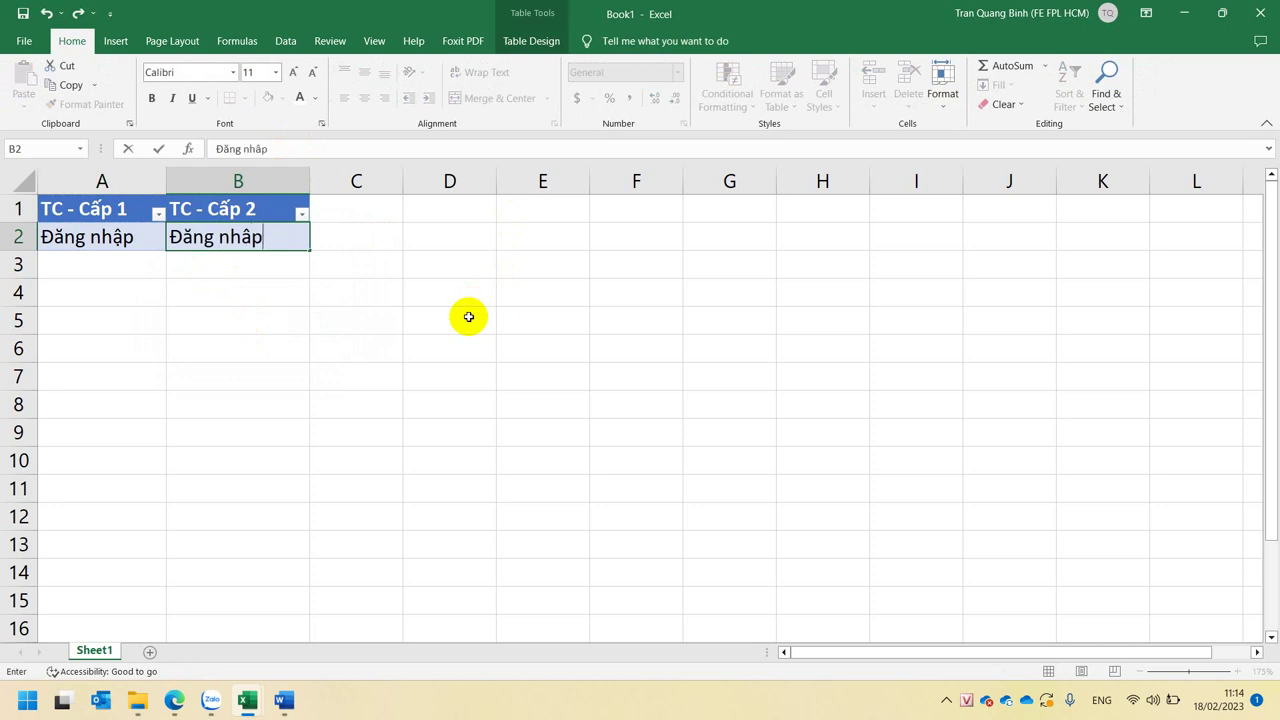
{"action": "type", "text": "thanhf"}
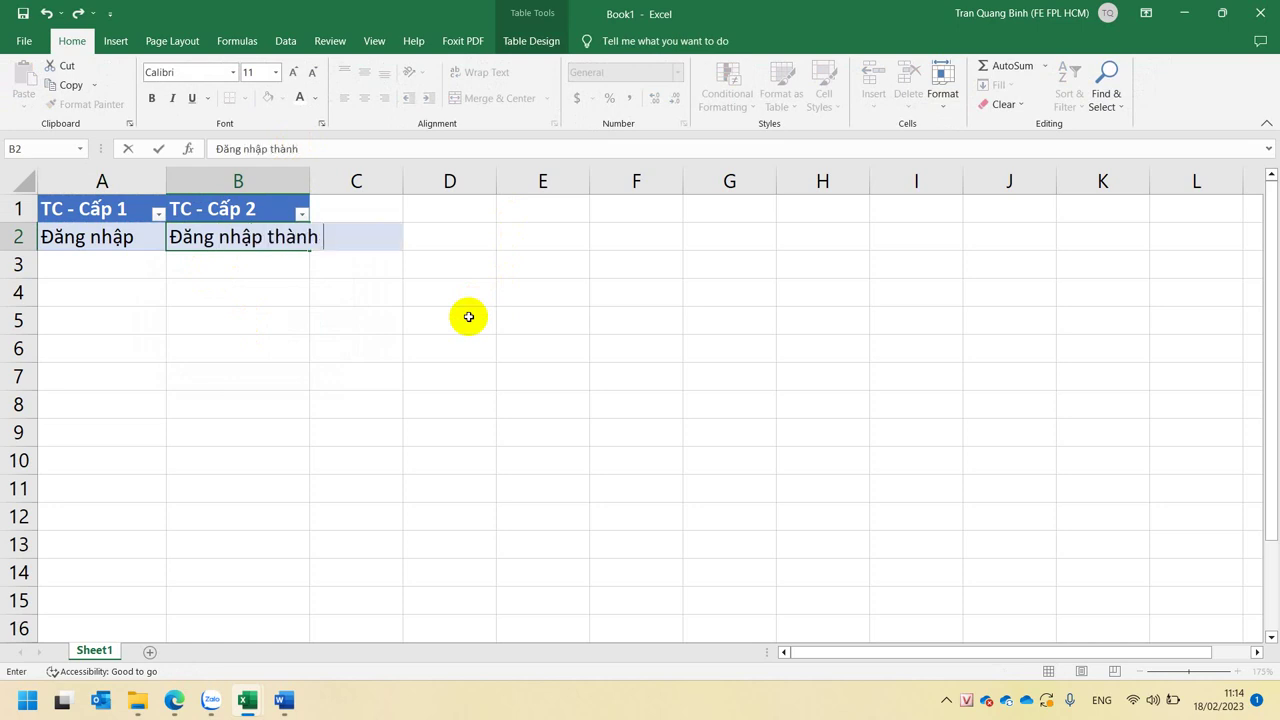
{"action": "type", "text": " coong"}
{"action": "key", "text": "Return"}
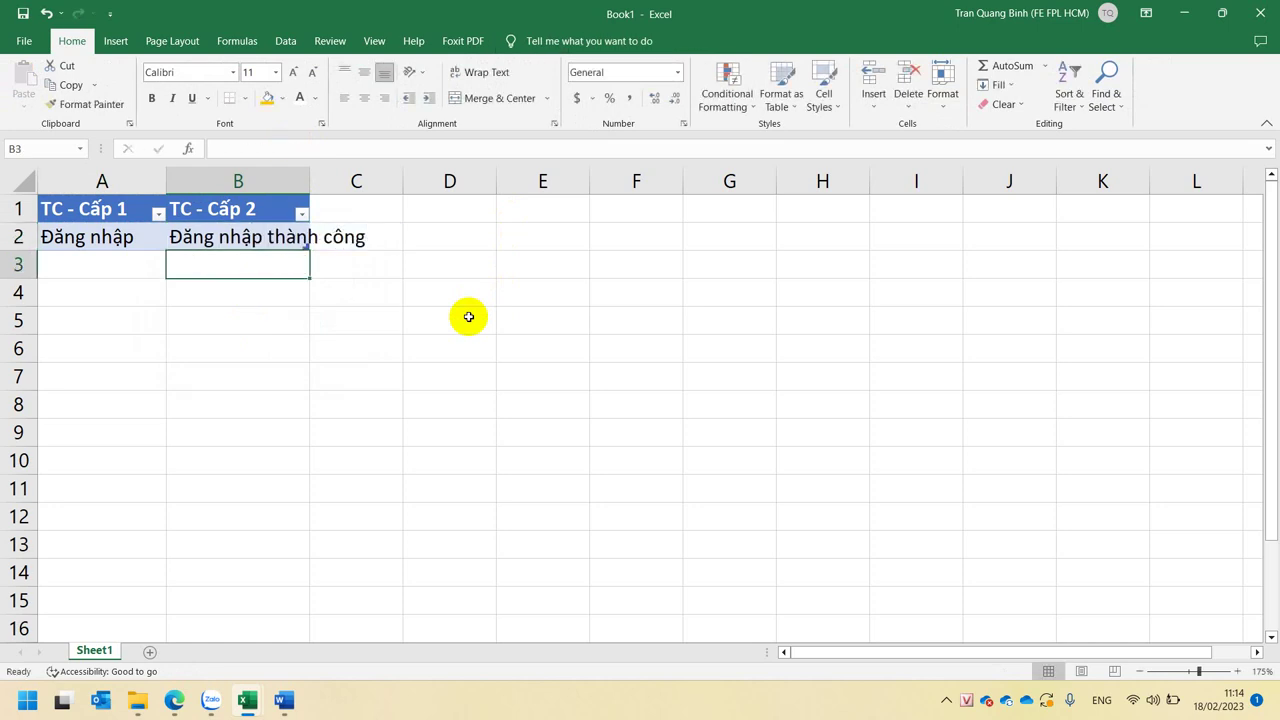
{"action": "double_click", "coordinate": [310, 180]}
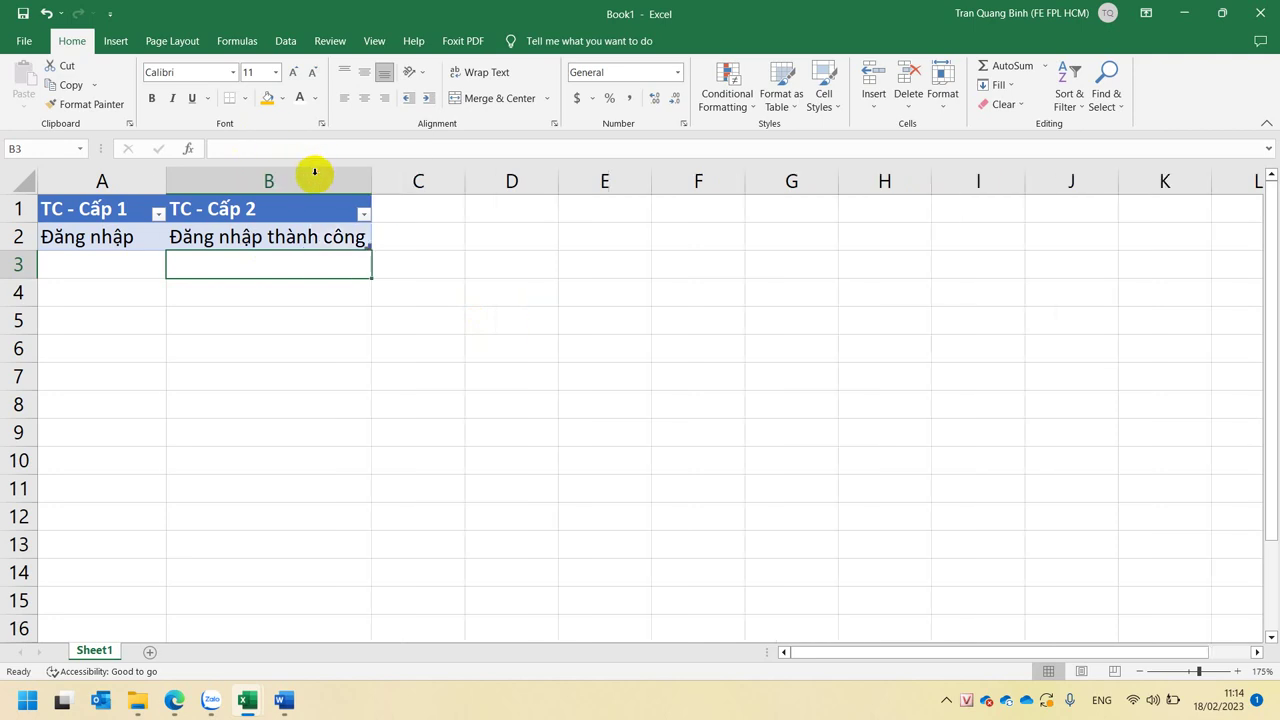
- Widen column C and add the header 'Test Value' in C1
{"action": "left_click", "coordinate": [423, 206]}
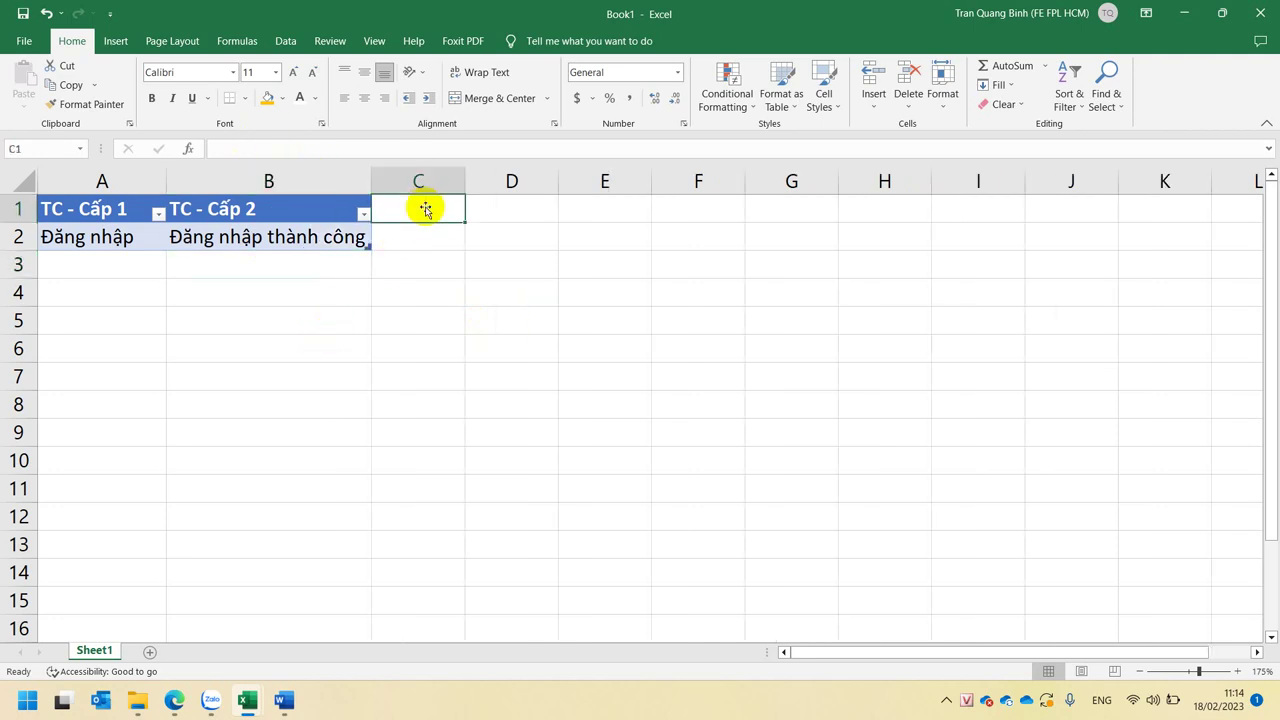
{"action": "left_click_drag", "start_coordinate": [470, 172], "coordinate": [711, 174]}
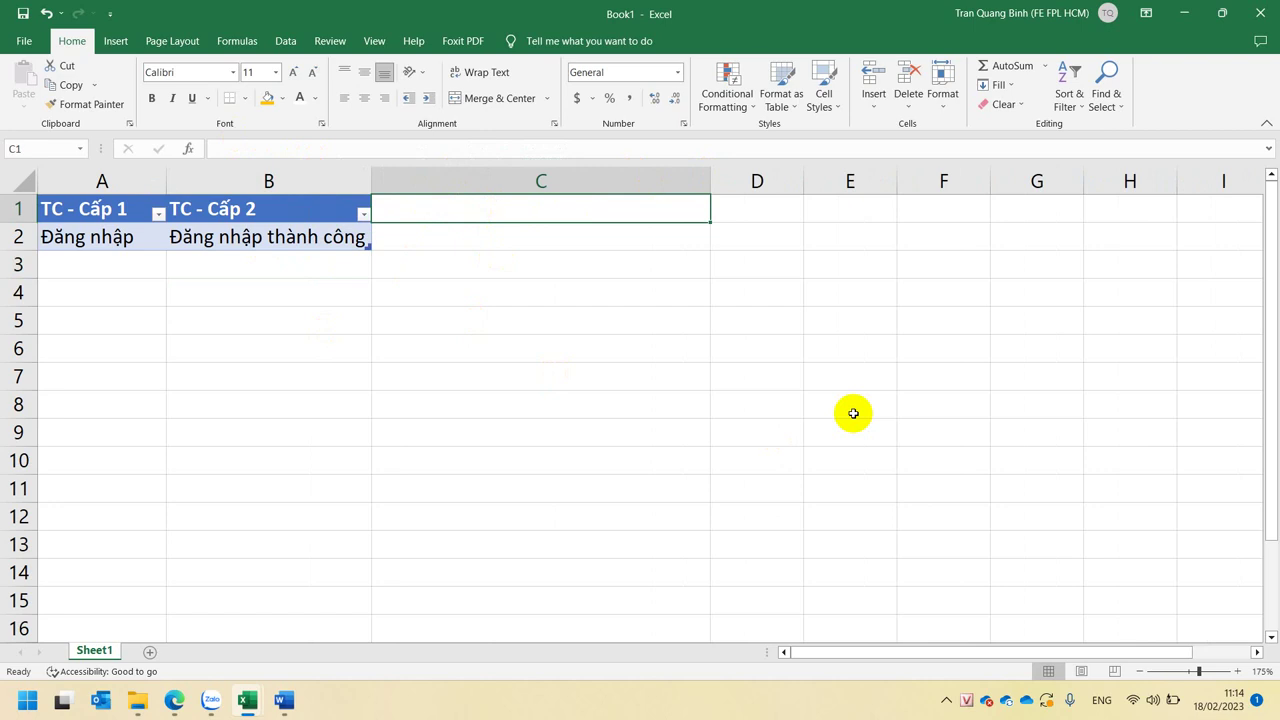
{"action": "type", "text": "Test "}
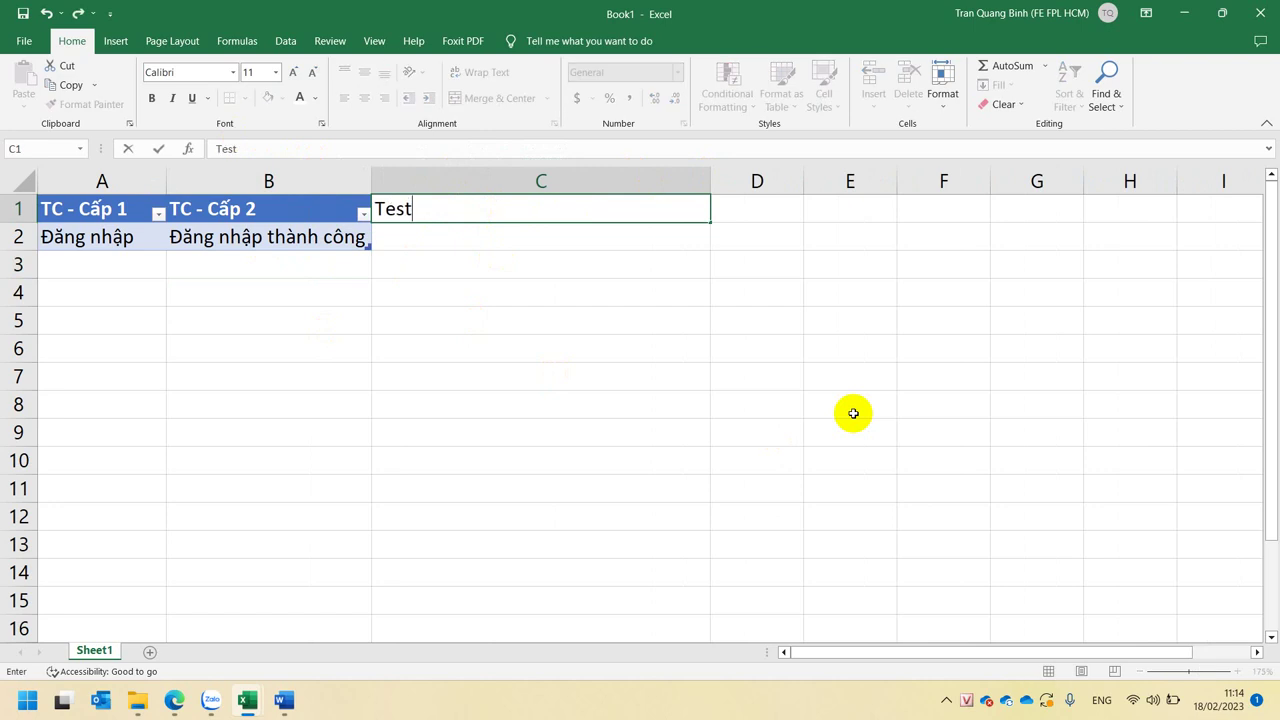
{"action": "type", "text": "Value"}
{"action": "key", "text": "Return"}
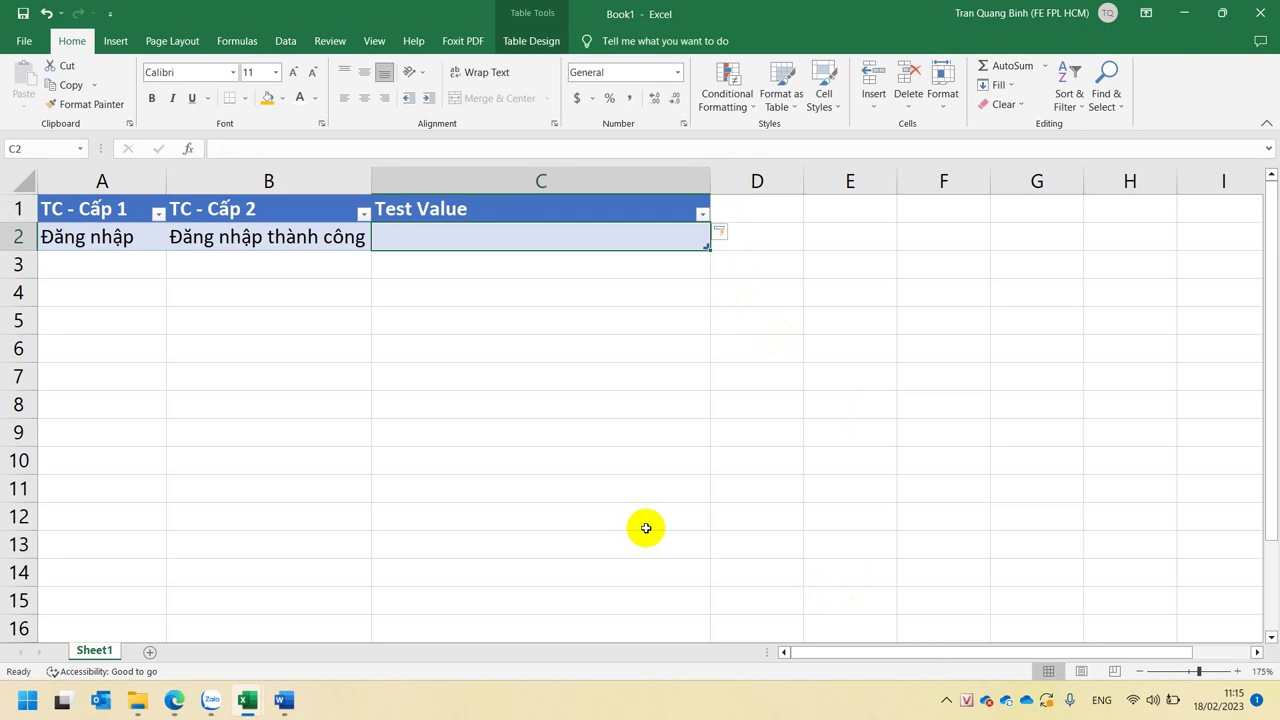
- Enter the Admin login credentials as the test value in C2, then widen column D
{"action": "type", "text": "Admin"}
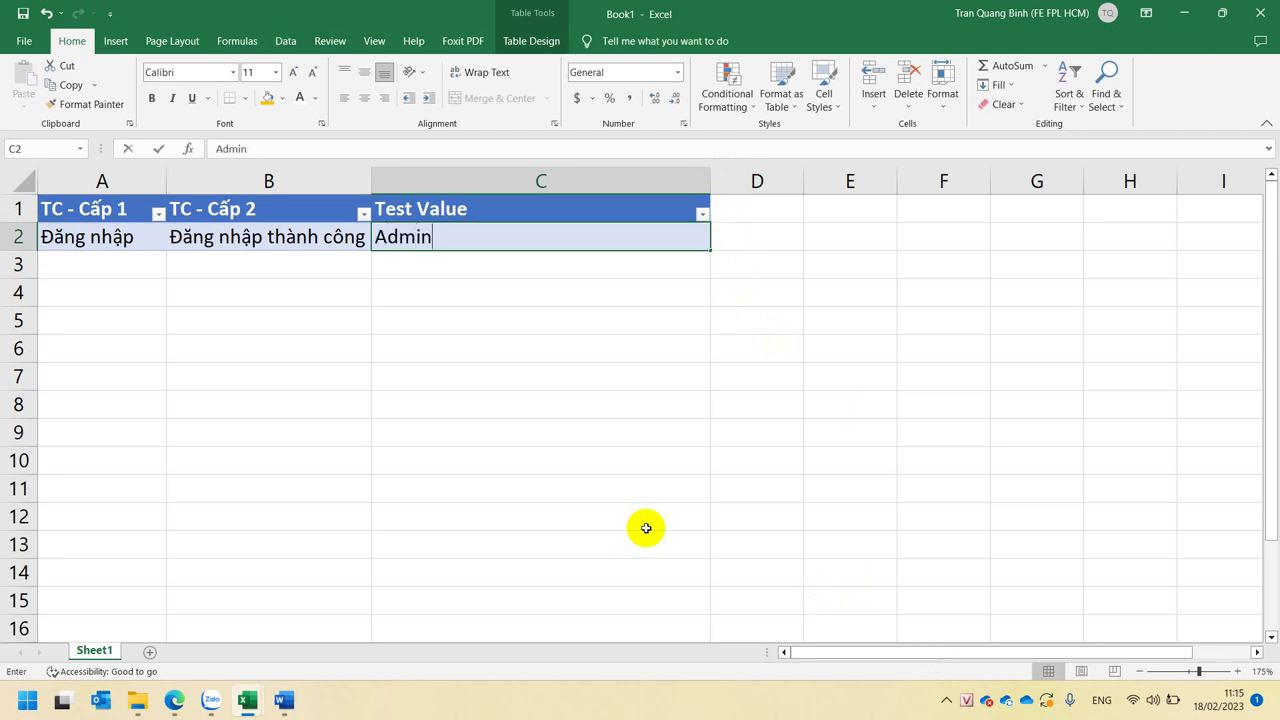
{"action": "type", "text": " - 123"}
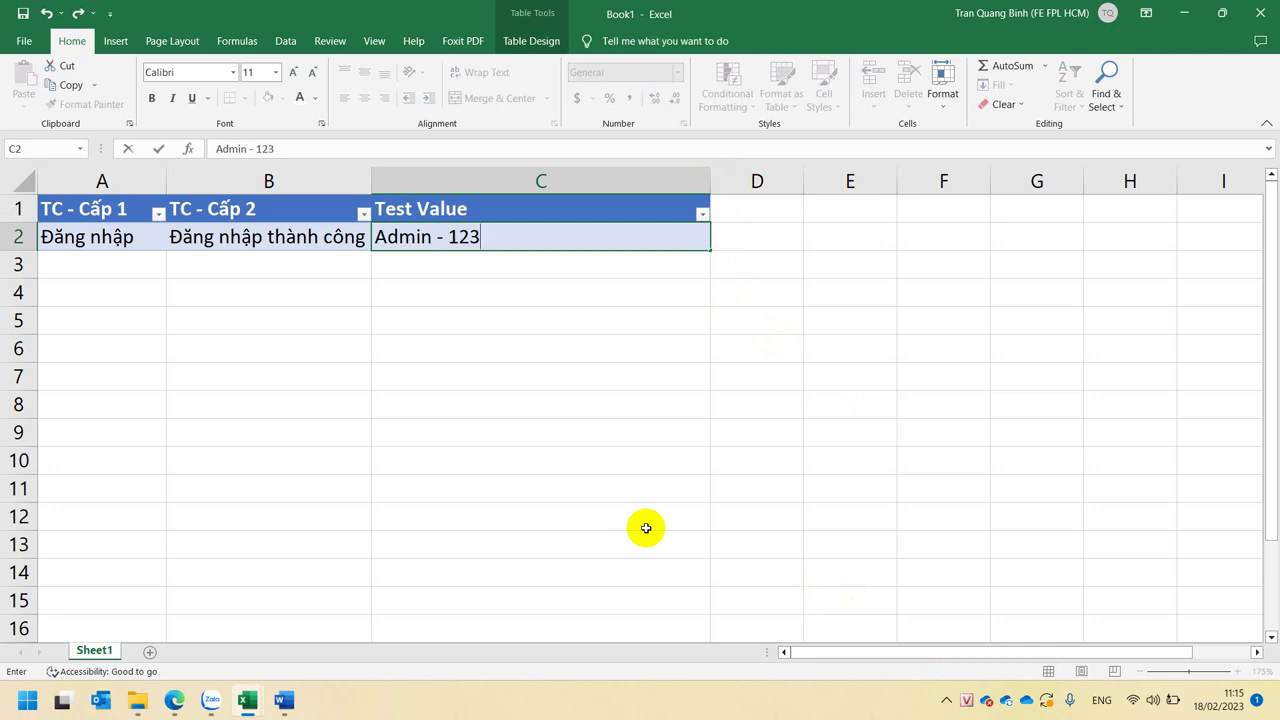
{"action": "type", "text": "@abc"}
{"action": "left_click", "coordinate": [640, 339]}
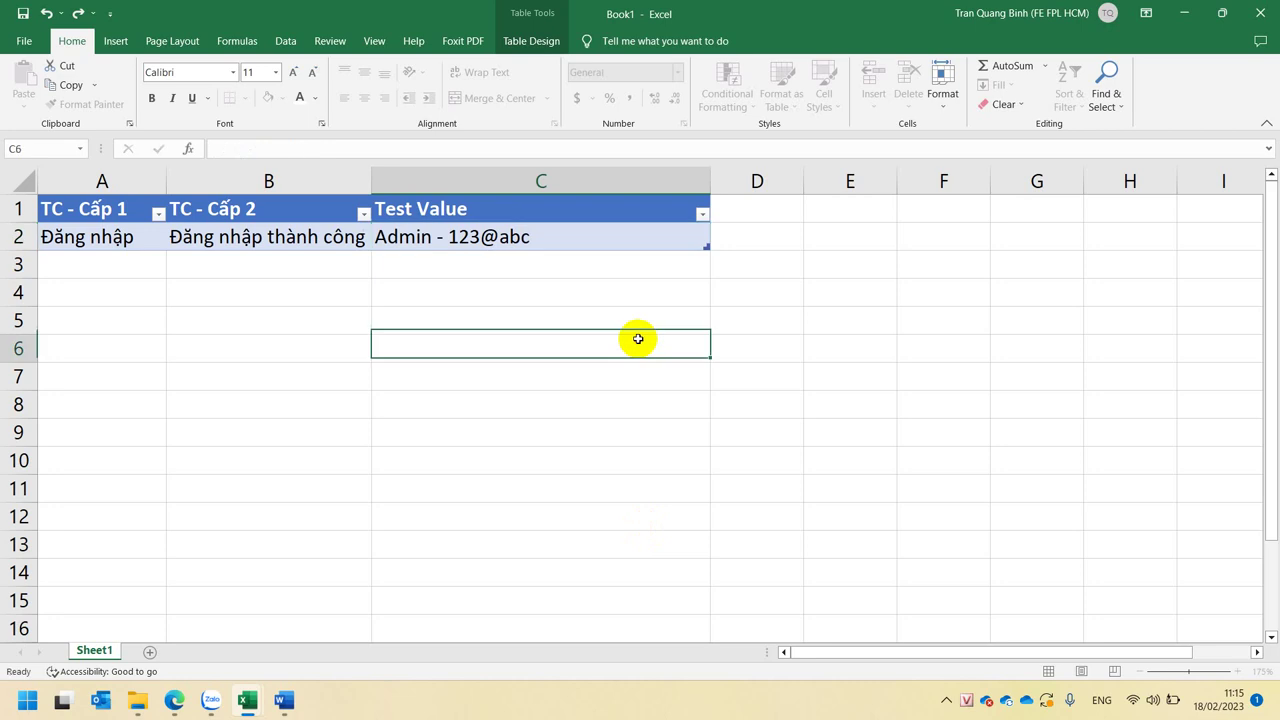
{"action": "left_click", "coordinate": [509, 237]}
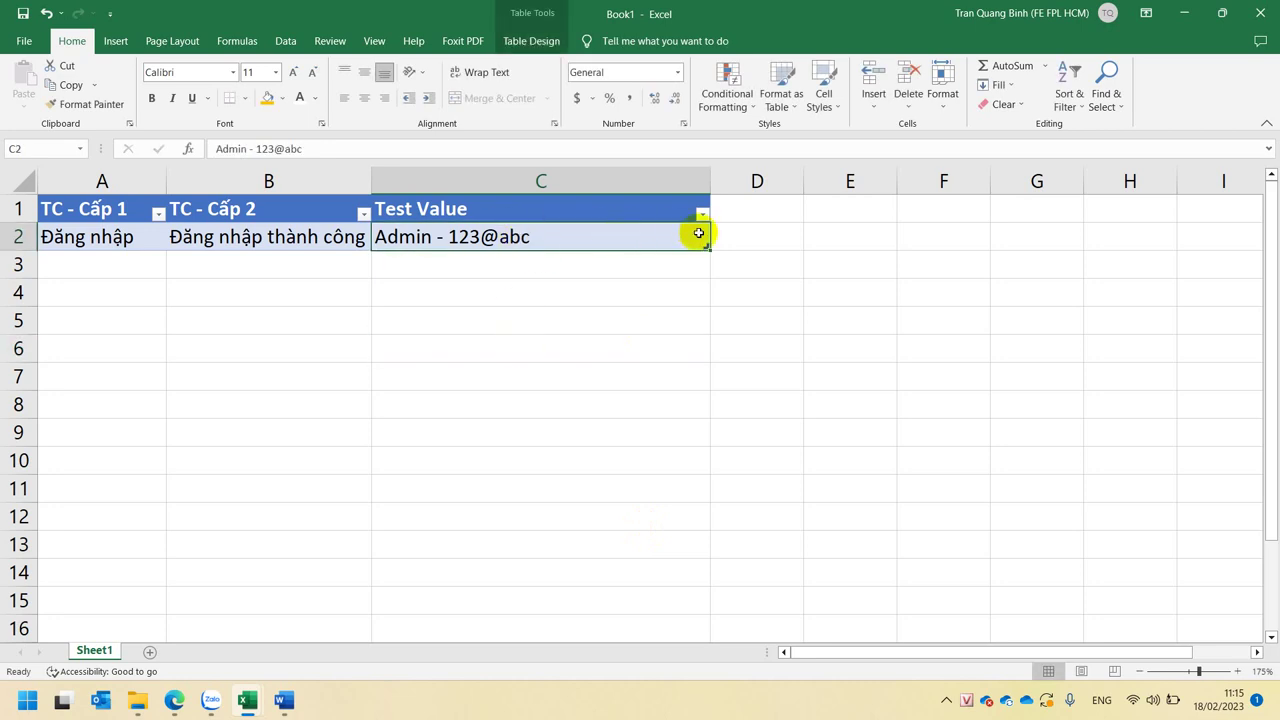
{"action": "double_click", "coordinate": [580, 240]}
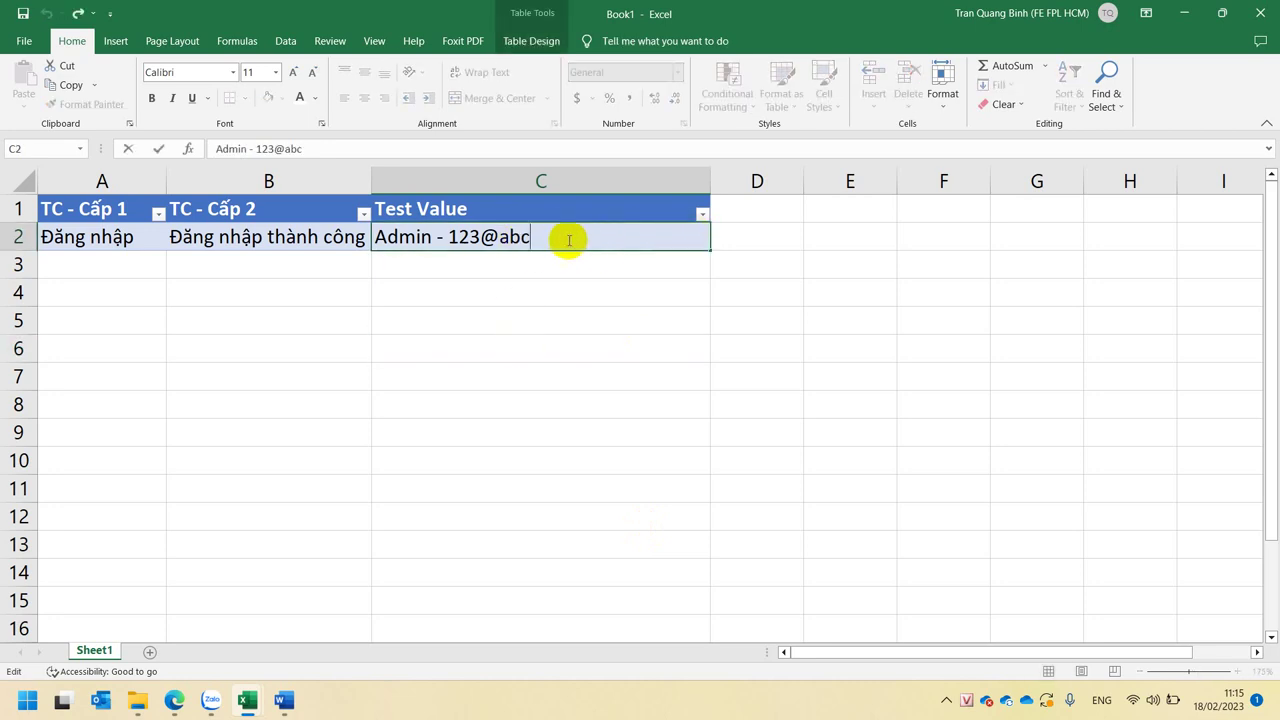
{"action": "left_click_drag", "start_coordinate": [545, 239], "coordinate": [350, 241]}
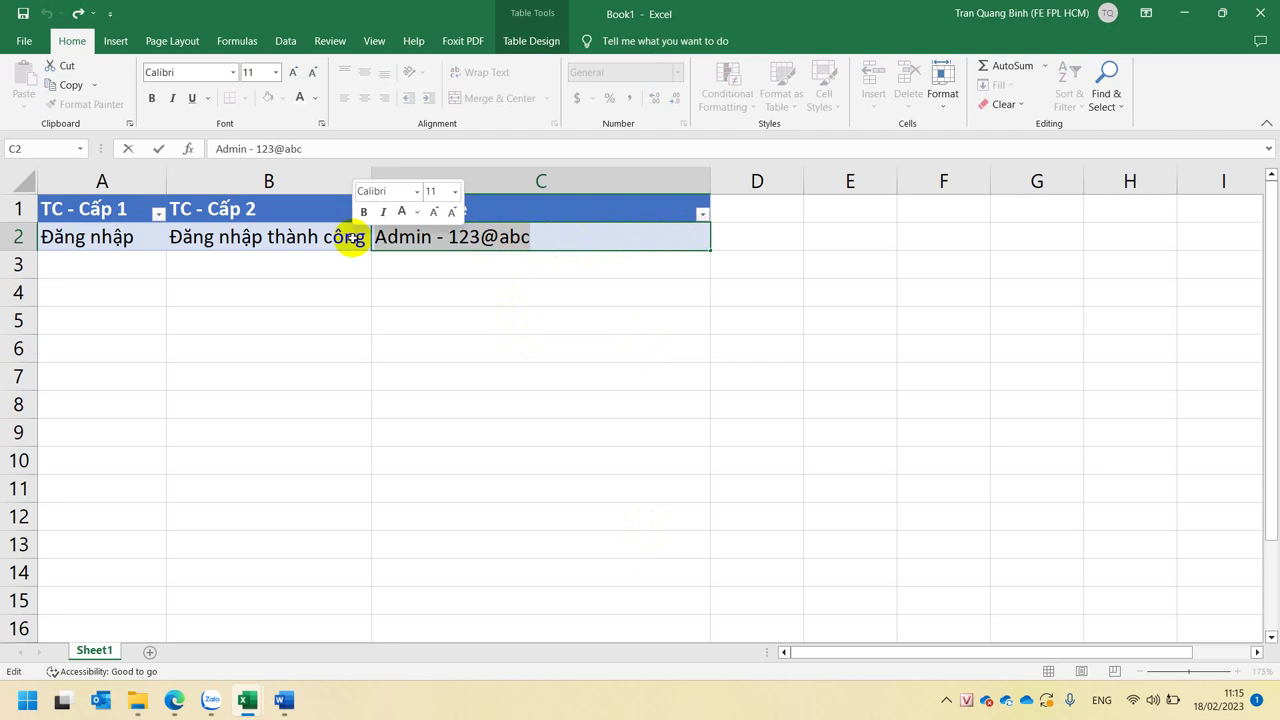
{"action": "left_click", "coordinate": [551, 236]}
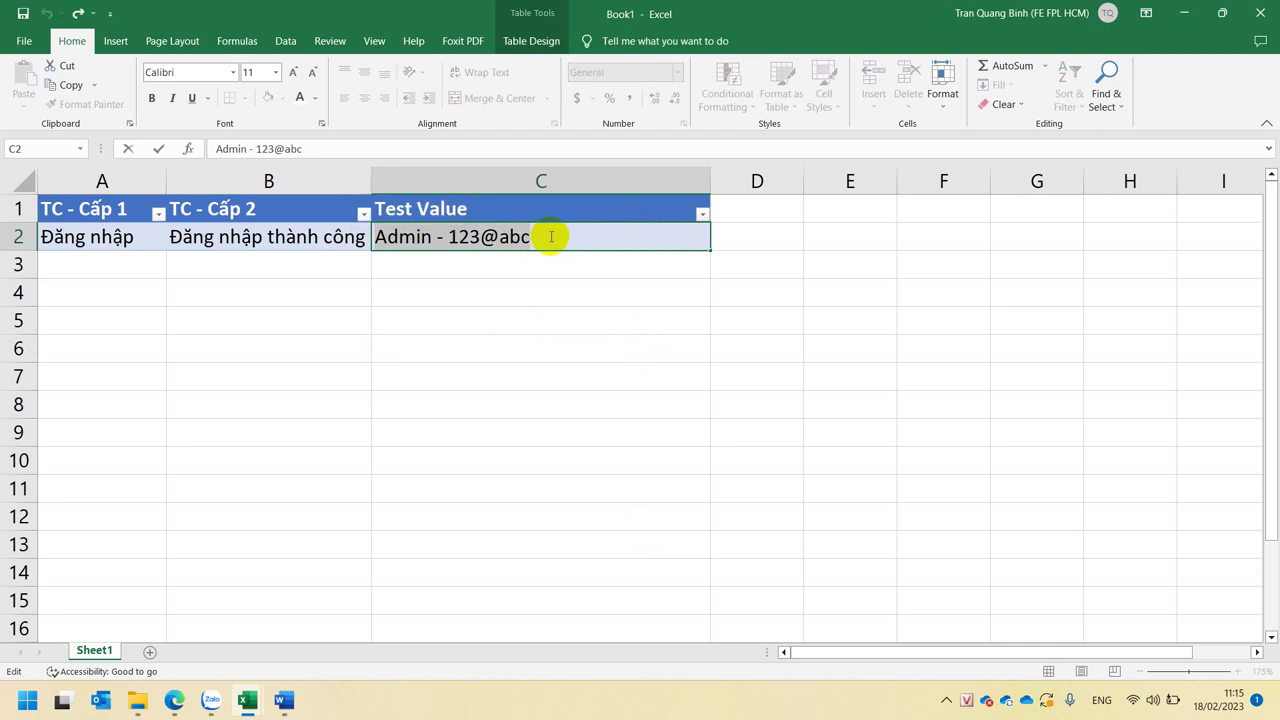
{"action": "key", "text": "Escape"}
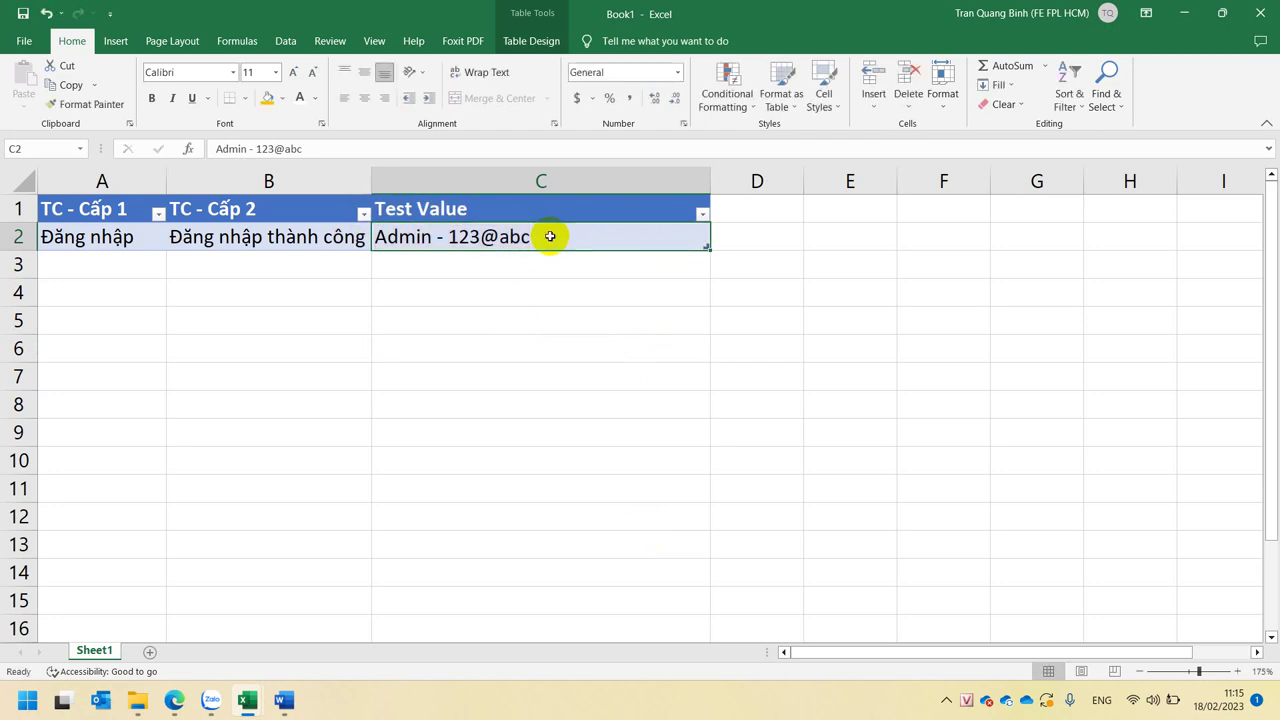
{"action": "left_click_drag", "start_coordinate": [804, 174], "coordinate": [867, 174]}
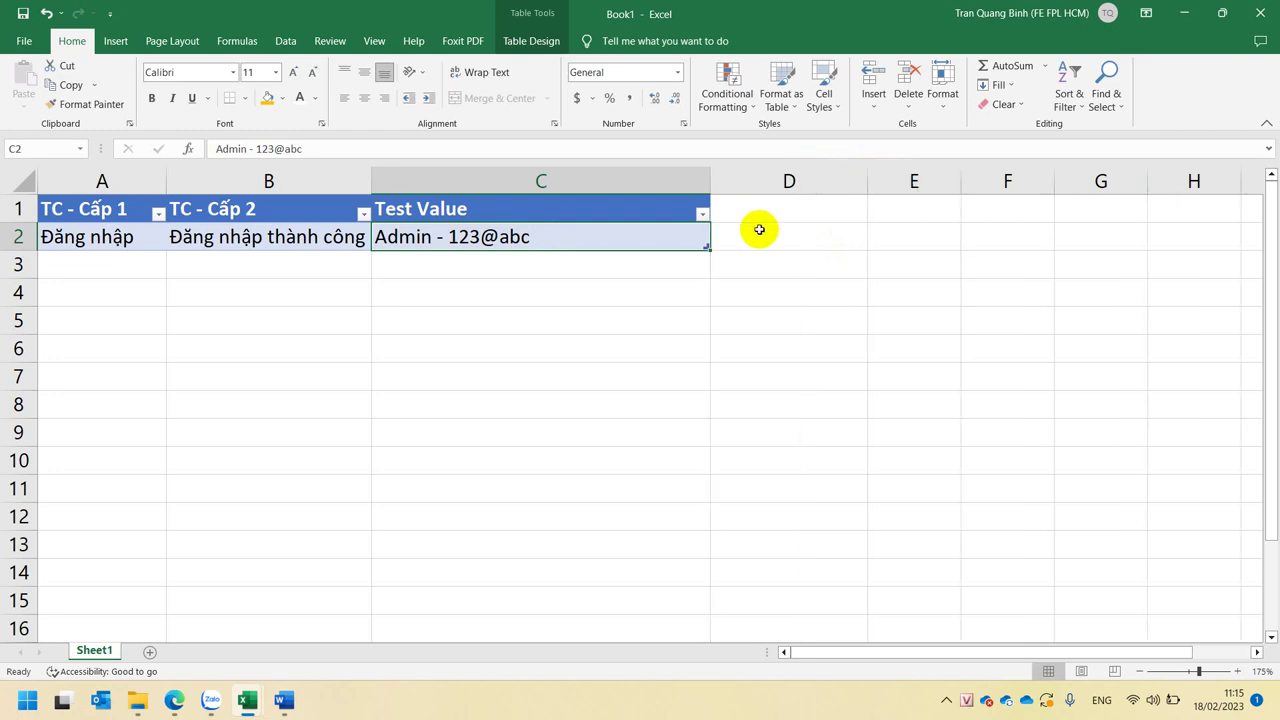
{"action": "left_click", "coordinate": [763, 214]}
- Type the header 'Test Result' in D1, extending the table to column D
{"action": "type", "text": "Tess"}
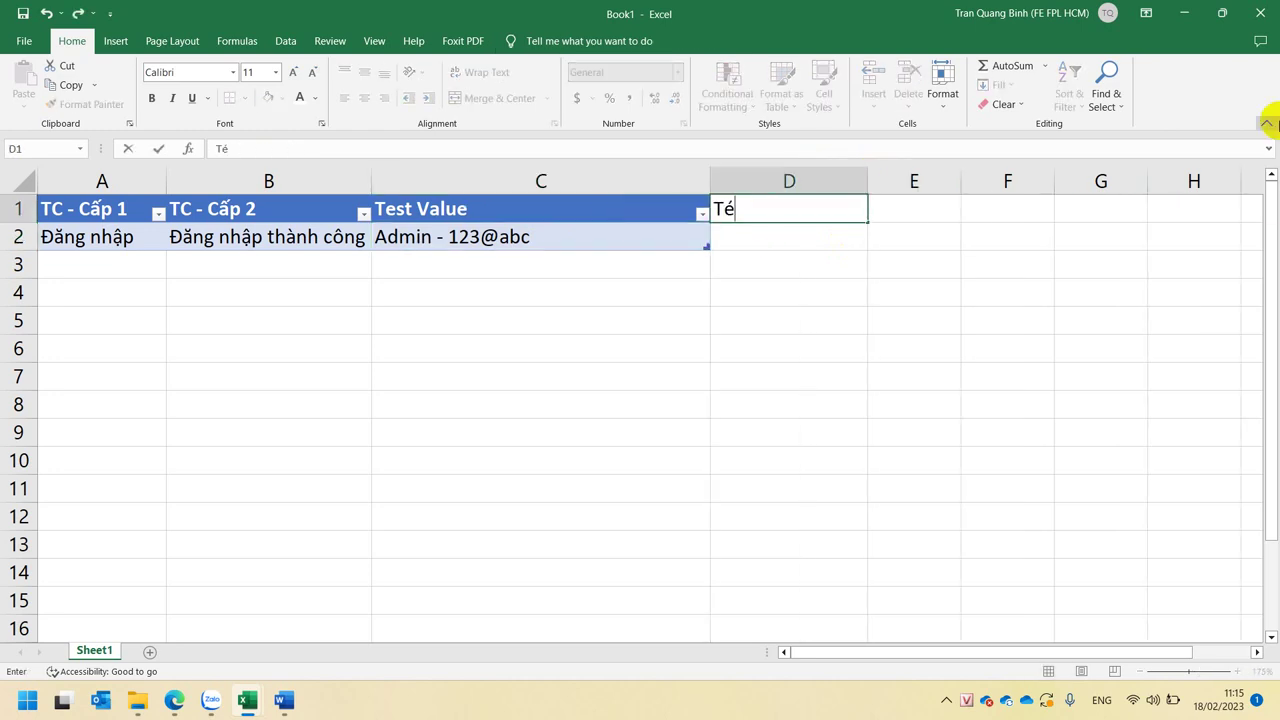
{"action": "key", "text": "BackSpace"}
{"action": "type", "text": "t Result"}
{"action": "key", "text": "Return"}
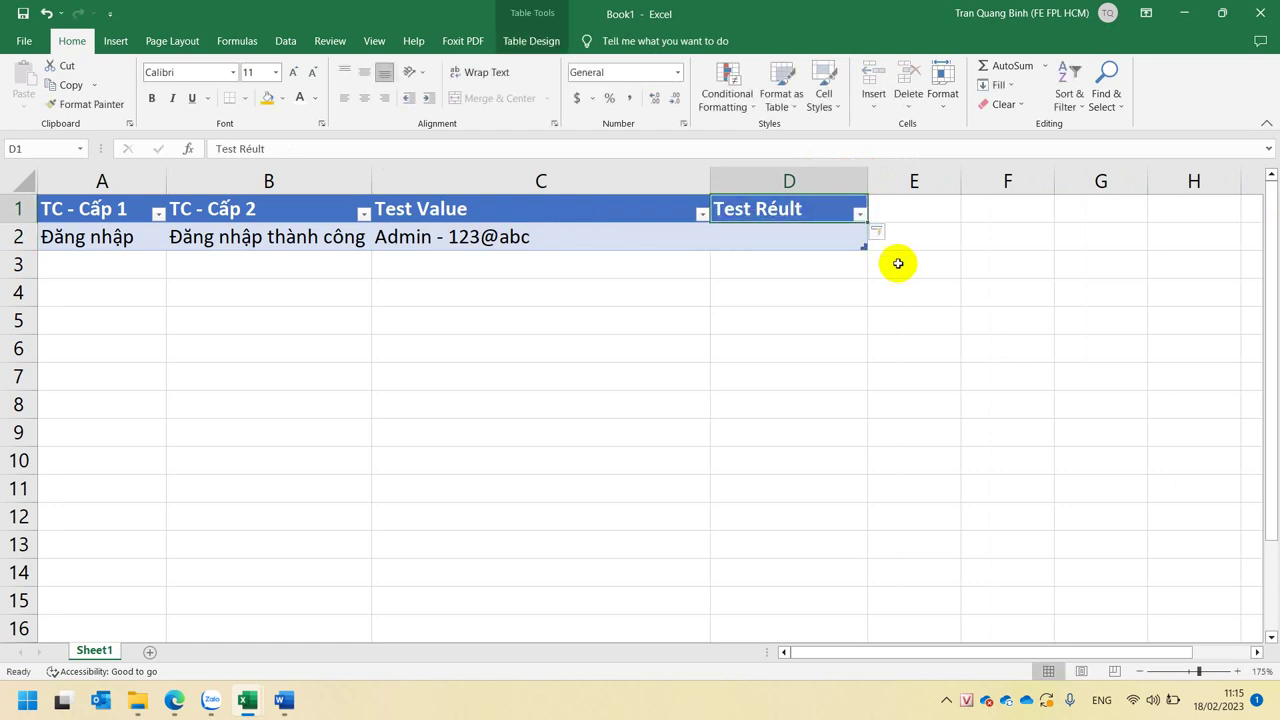
- Correct the misspelled 'Test Result' header in D1, then bring up the Google Meet window
{"action": "left_click", "coordinate": [789, 199]}
{"action": "double_click", "coordinate": [816, 206]}
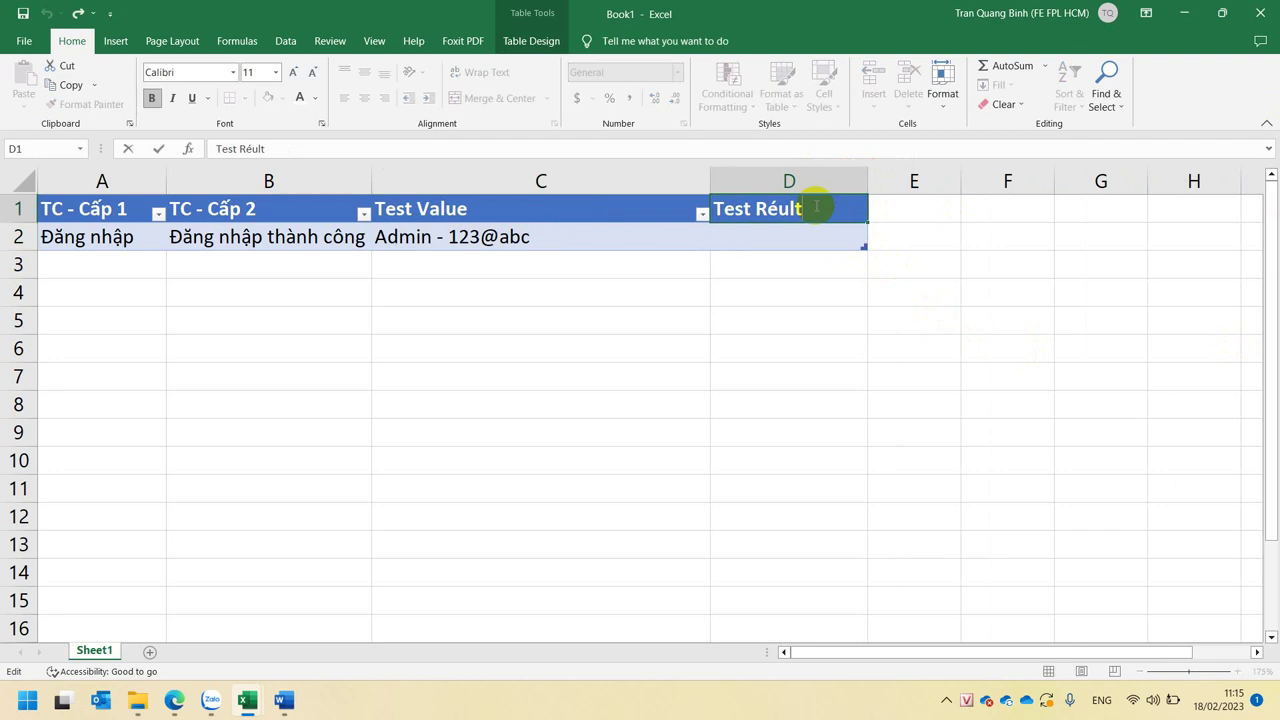
{"action": "key", "text": "BackSpace"}
{"action": "key", "text": "BackSpace"}
{"action": "key", "text": "BackSpace"}
{"action": "key", "text": "BackSpace"}
{"action": "type", "text": "esult"}
{"action": "key", "text": "Return"}
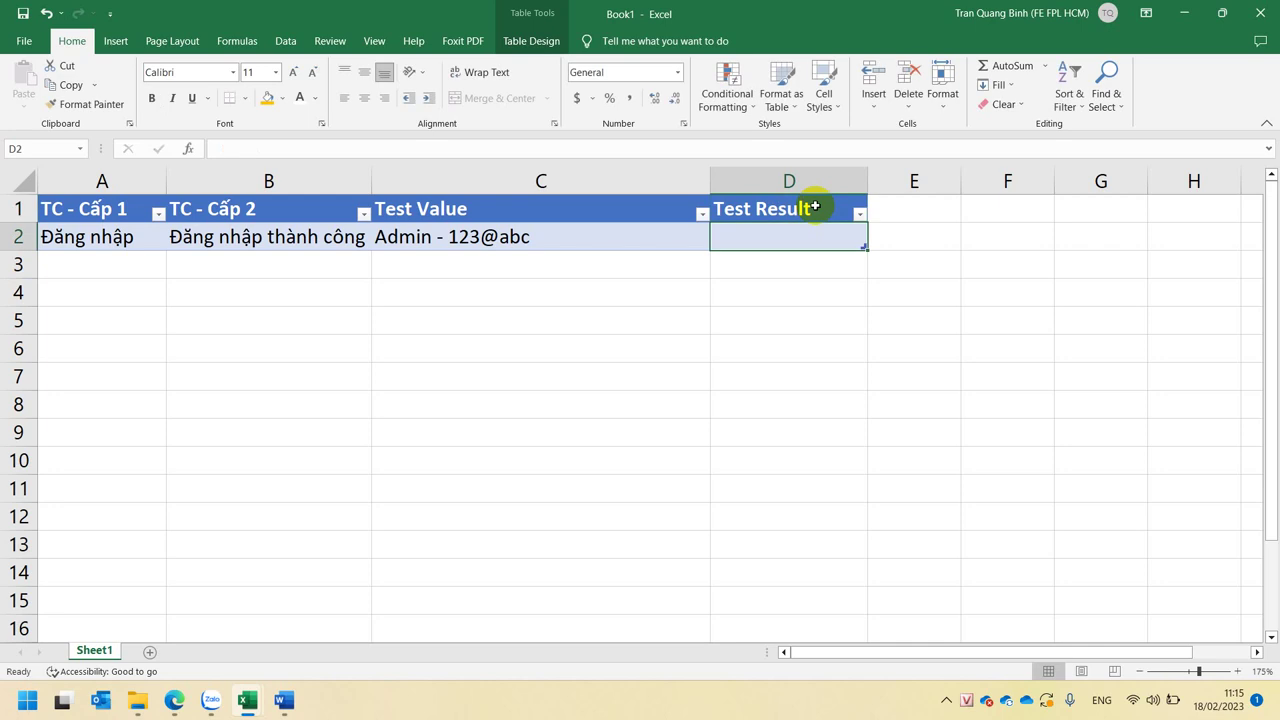
{"action": "double_click", "coordinate": [815, 206]}
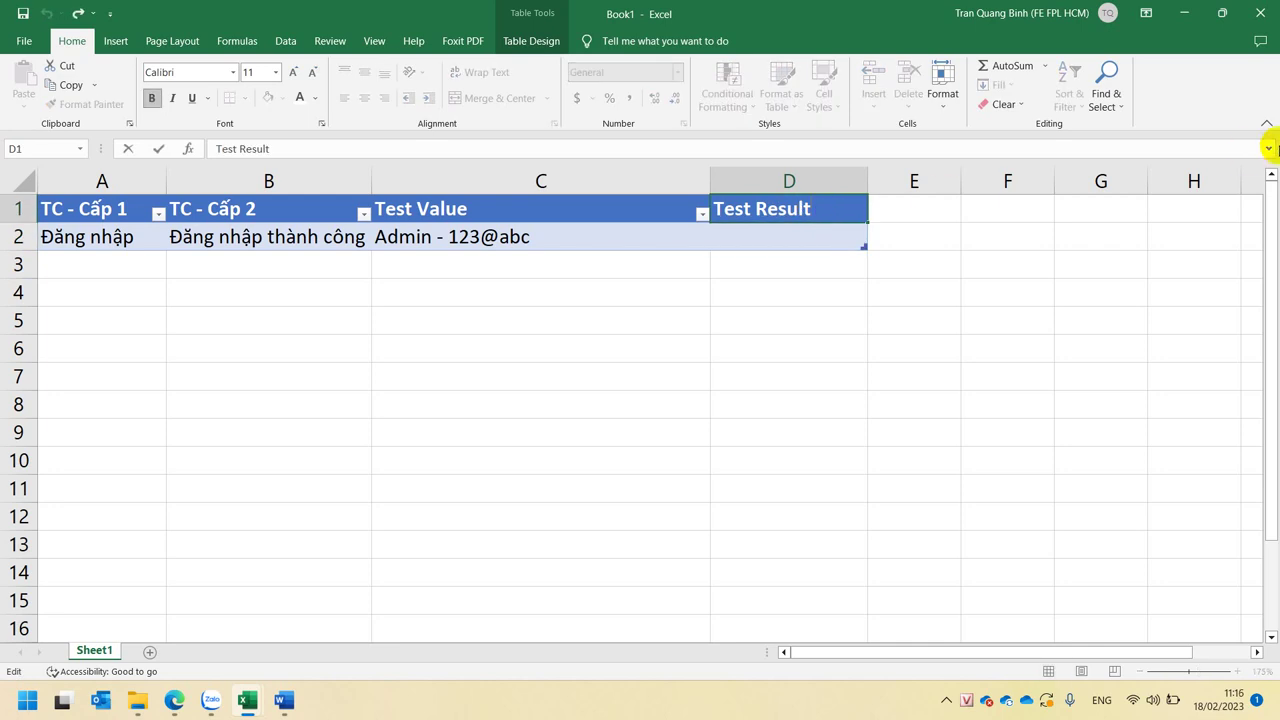
{"action": "left_click", "coordinate": [772, 272]}
{"action": "double_click", "coordinate": [825, 208]}
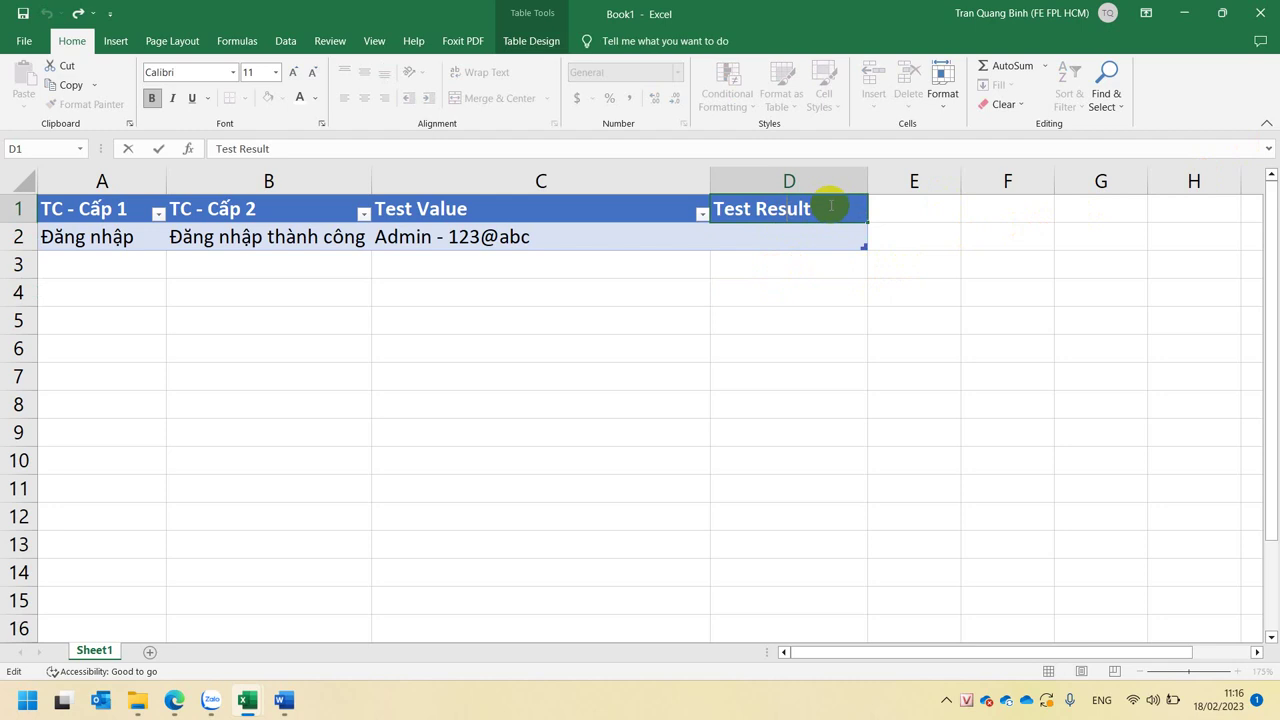
{"action": "key", "text": "Escape"}
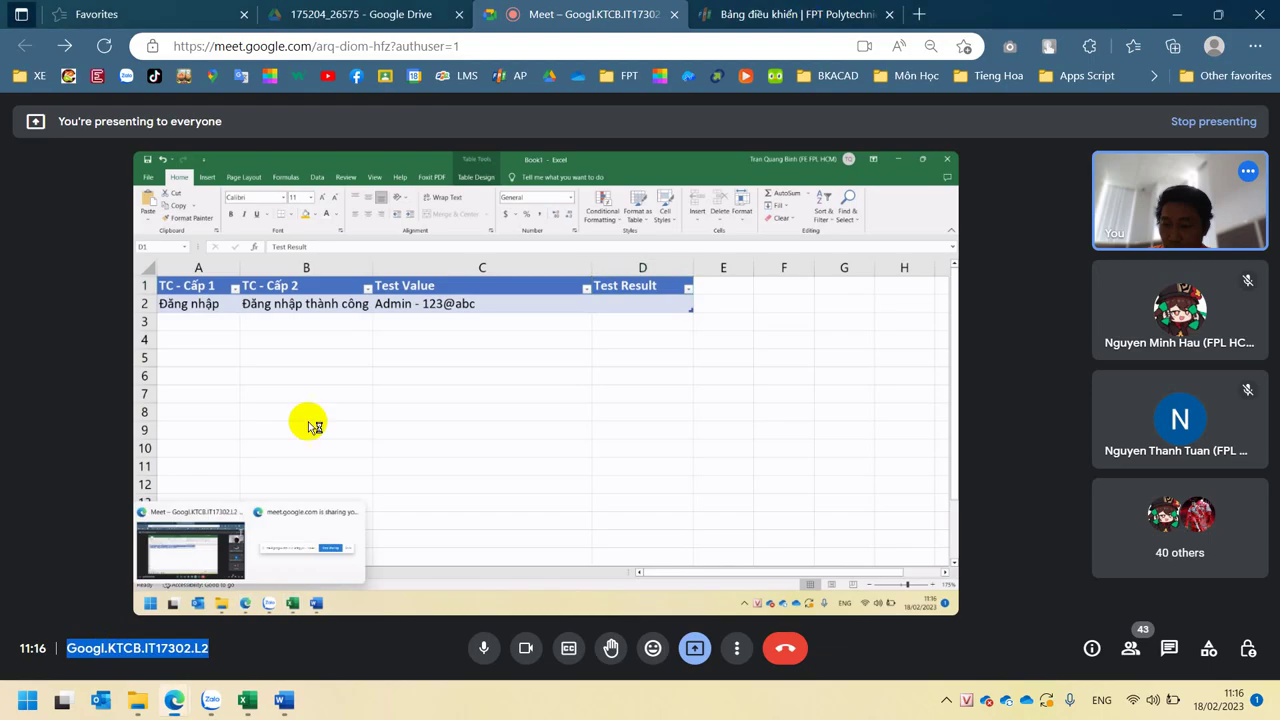
{"action": "left_click", "coordinate": [110, 635]}
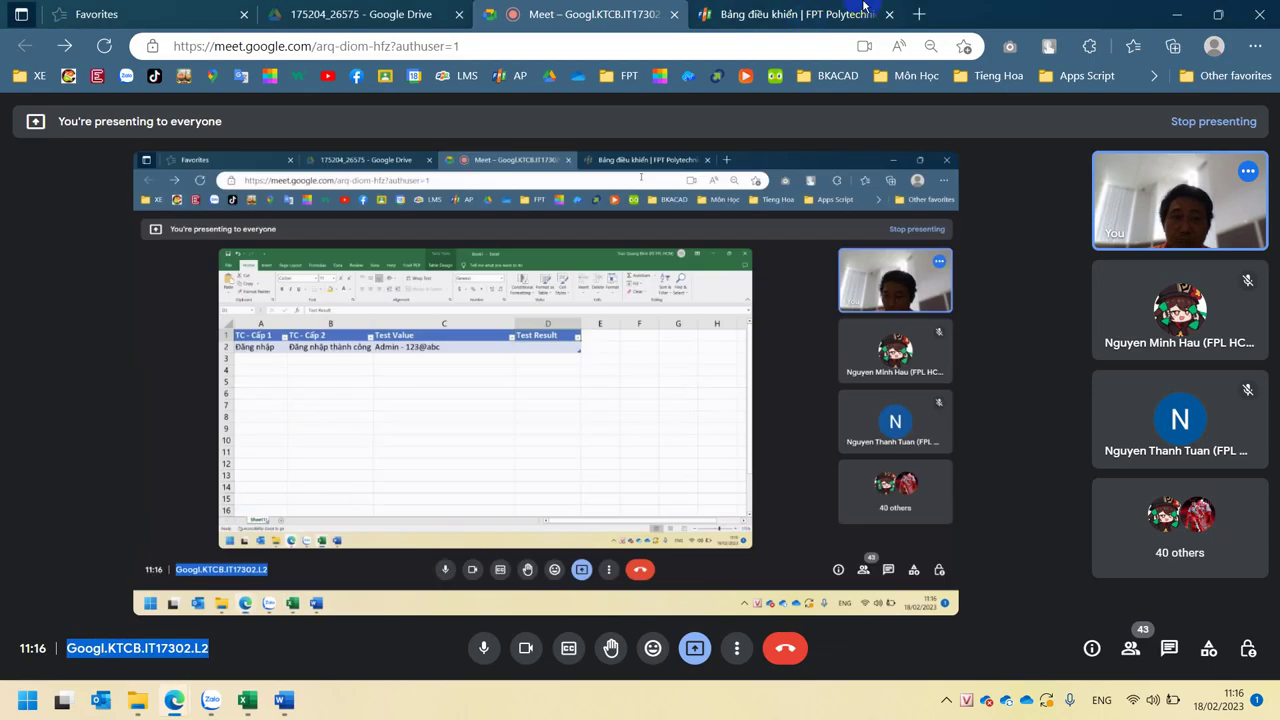
- Google 'Test Result' in a new Edge tab, then go back to the Meet tab
{"action": "left_click", "coordinate": [919, 14]}
{"action": "type", "text": "Test Result"}
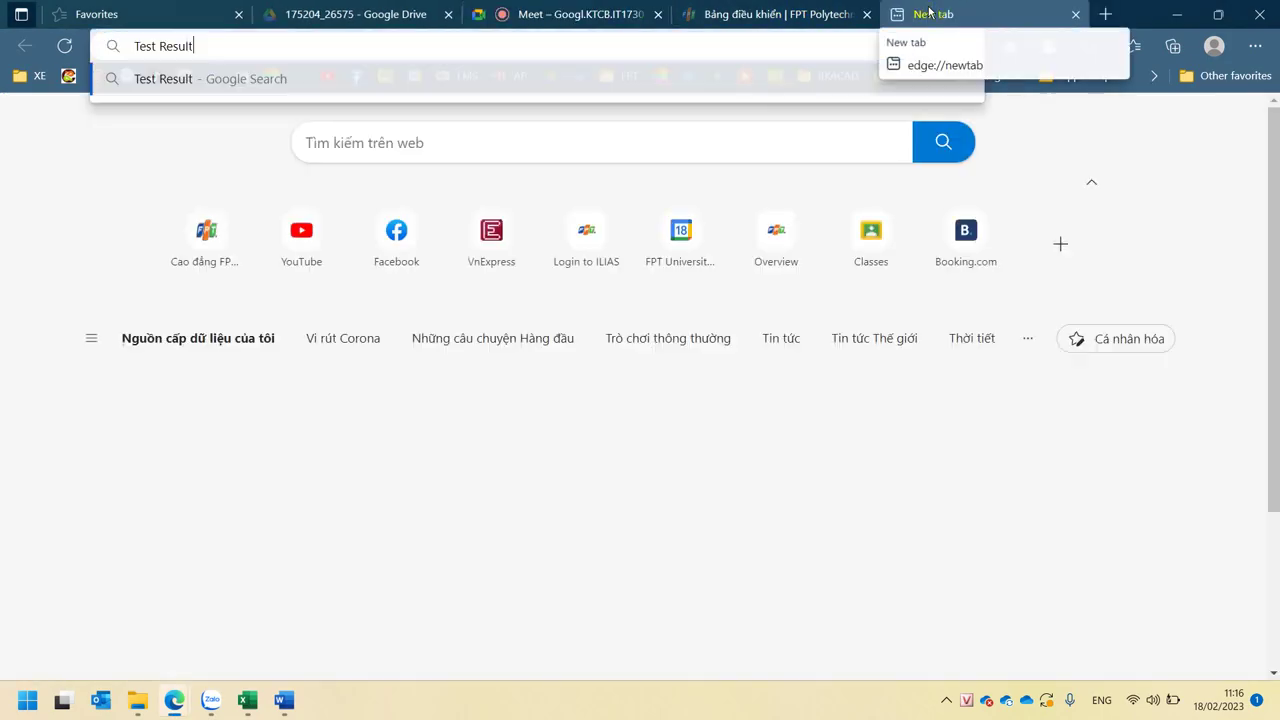
{"action": "key", "text": "Return"}
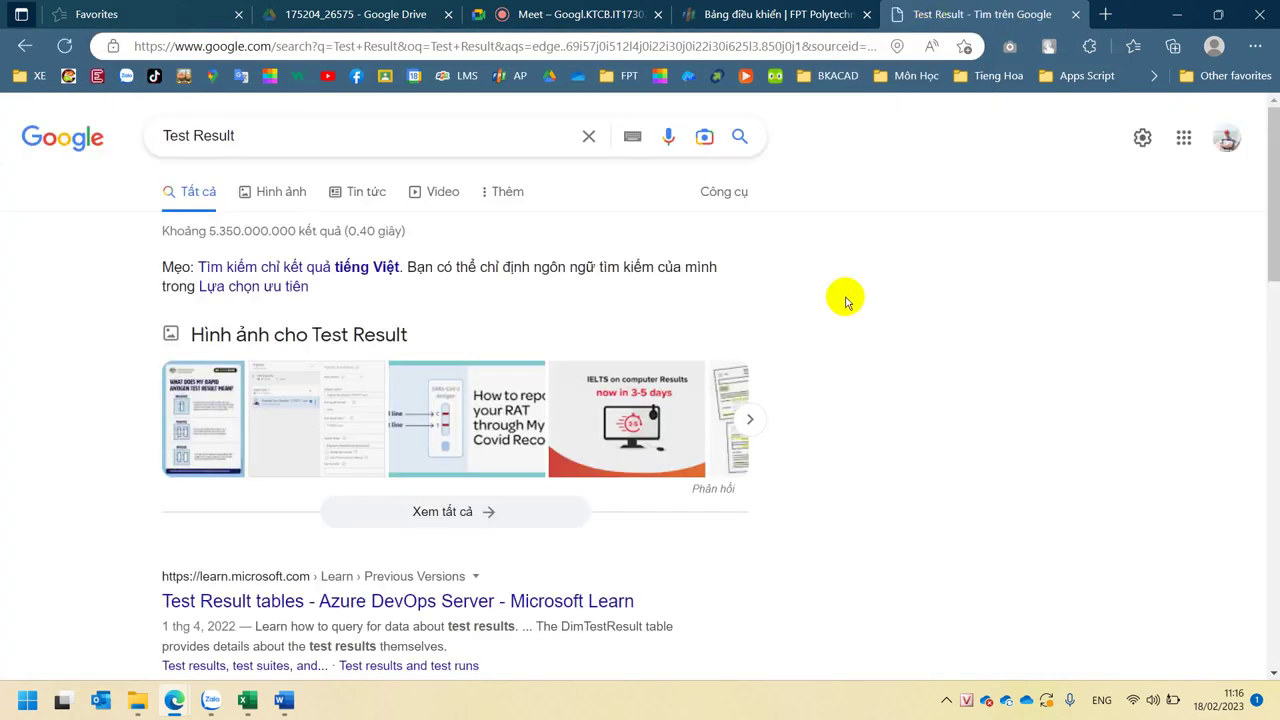
{"action": "key", "text": "ctrl+3"}
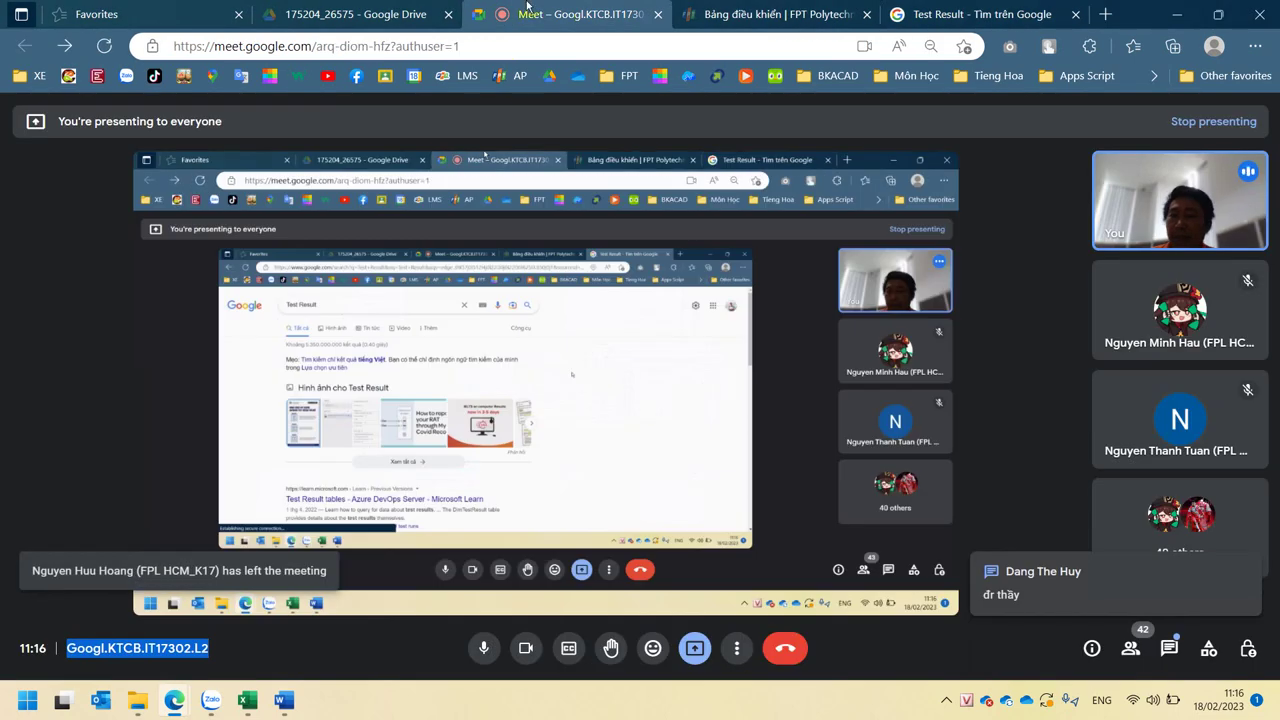
- Bring the Book1 workbook back to the front and select cell D2
{"action": "left_click", "coordinate": [211, 700]}
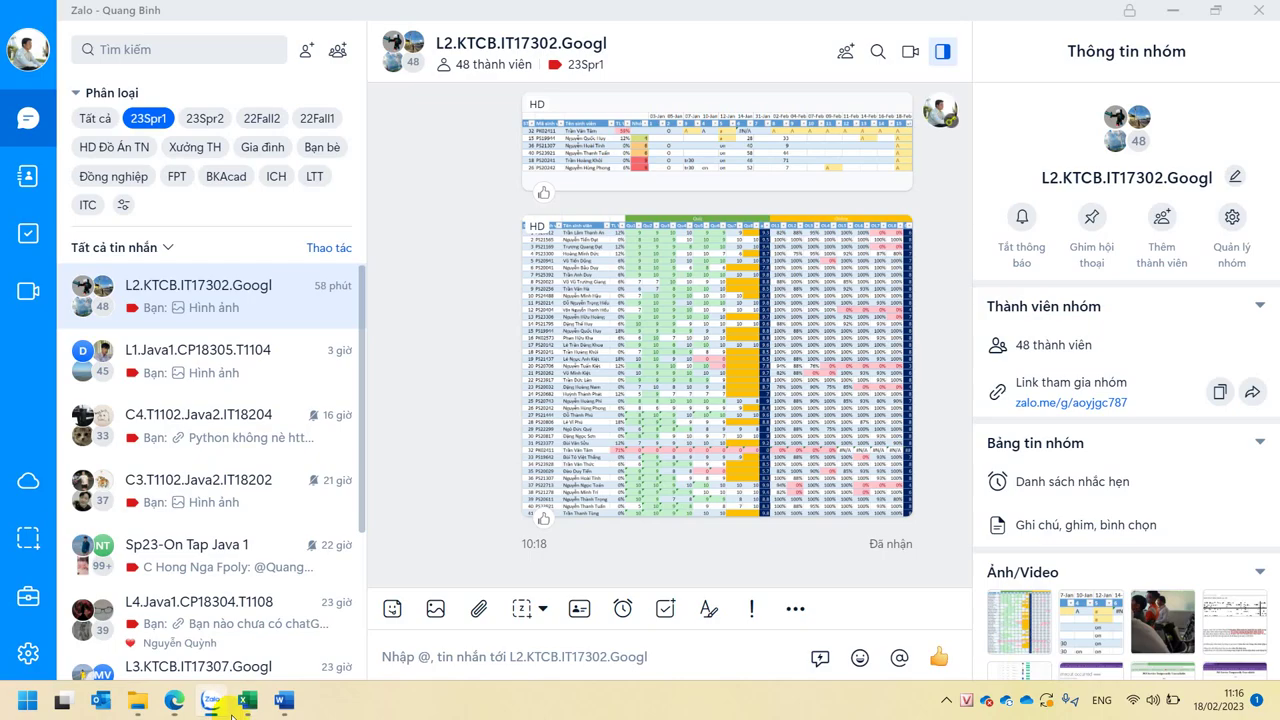
{"action": "mouse_move", "coordinate": [250, 712]}
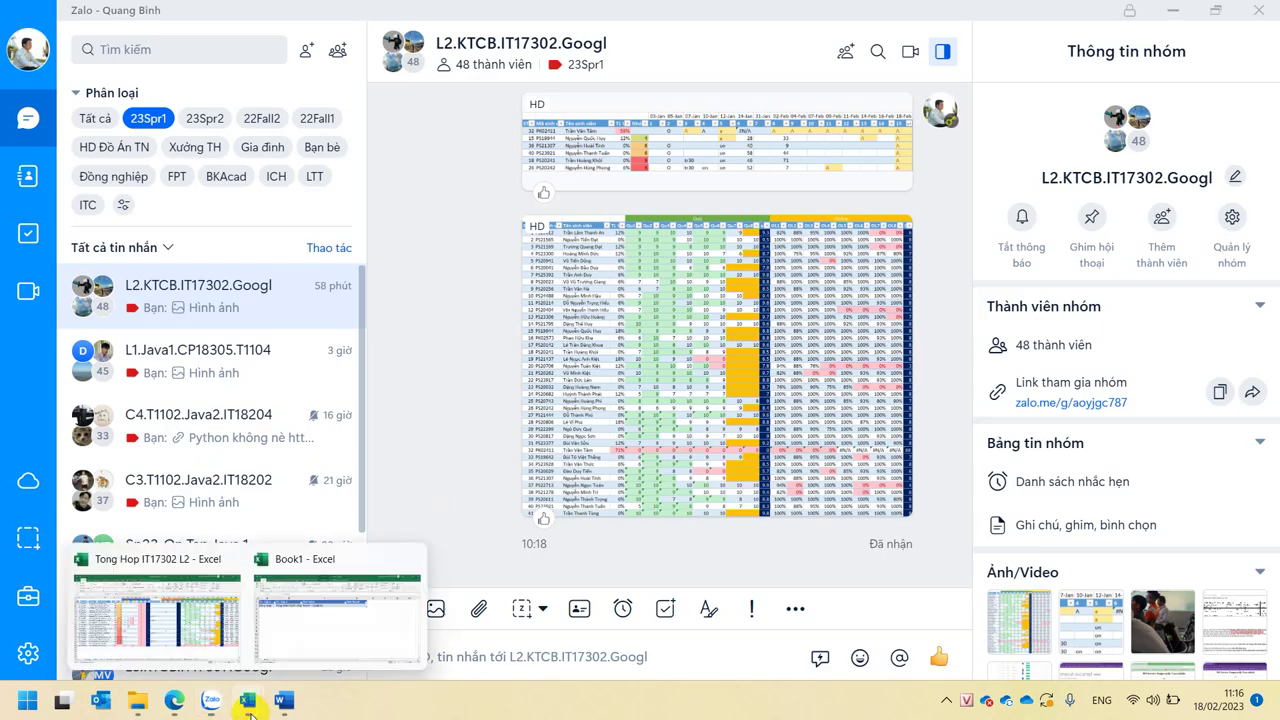
{"action": "left_click", "coordinate": [305, 625]}
{"action": "left_click", "coordinate": [766, 243]}
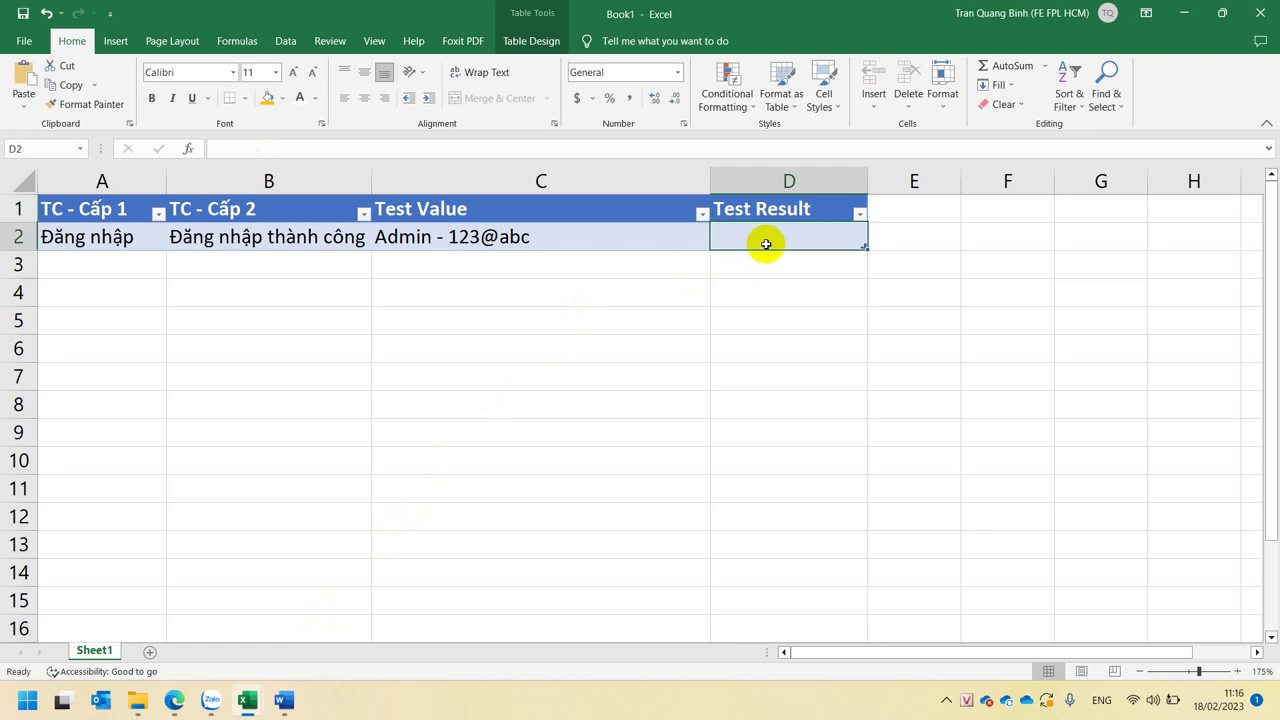
- Review the level-2 case in B2 and the test value in C2
{"action": "left_click", "coordinate": [334, 240]}
{"action": "left_click", "coordinate": [470, 236]}
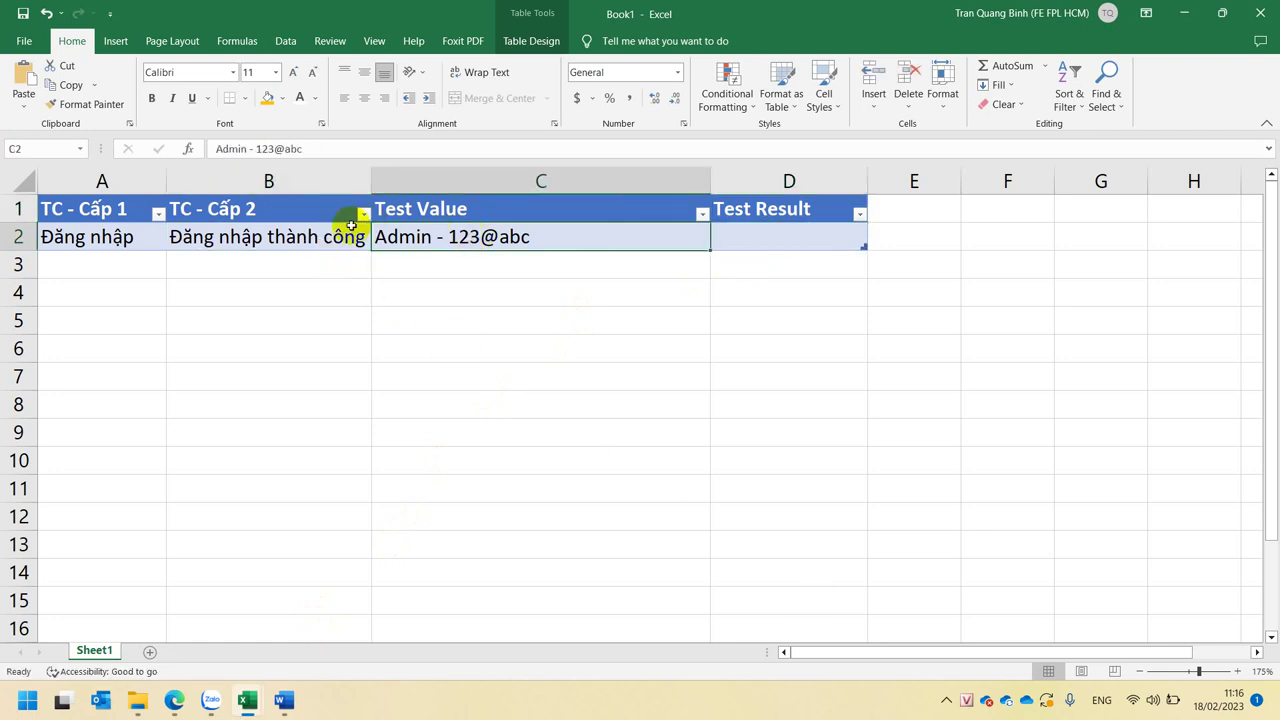
{"action": "left_click", "coordinate": [294, 230]}
{"action": "left_click", "coordinate": [470, 241]}
{"action": "left_click", "coordinate": [285, 240]}
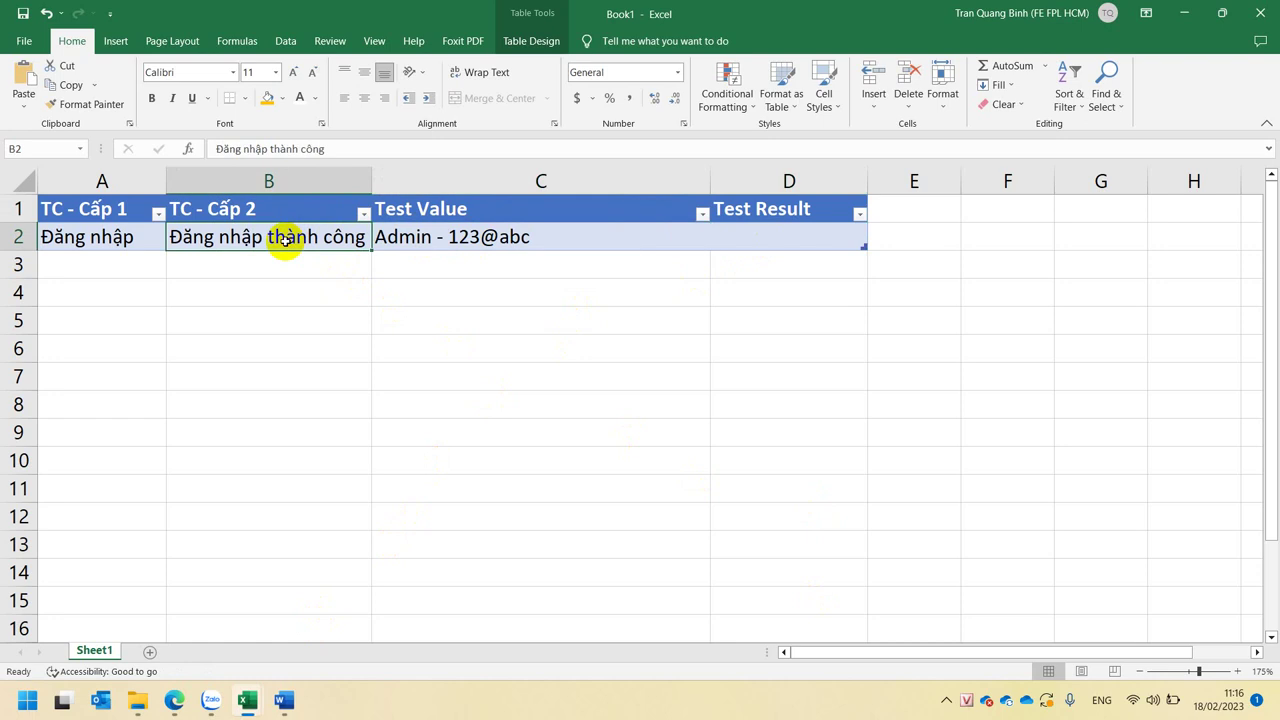
{"action": "left_click", "coordinate": [423, 245]}
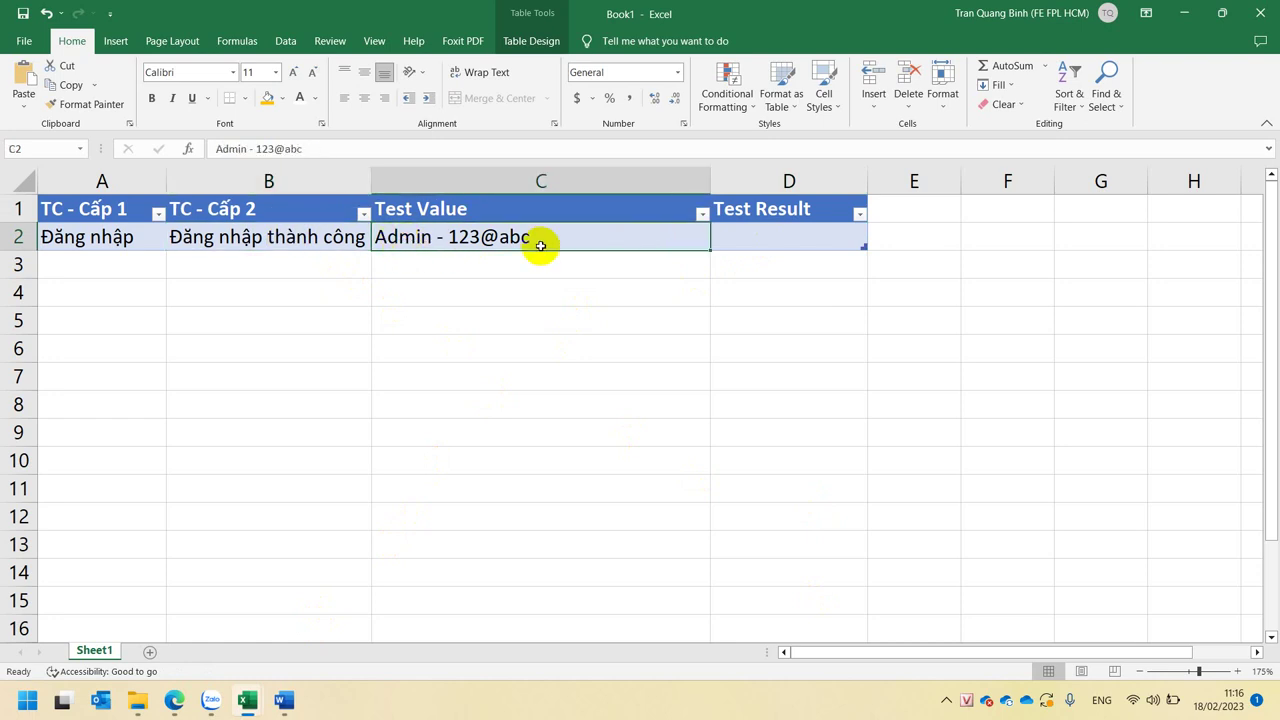
- Enter 'Trang chủ' in D2 under Test Result and widen column E
{"action": "left_click", "coordinate": [766, 238]}
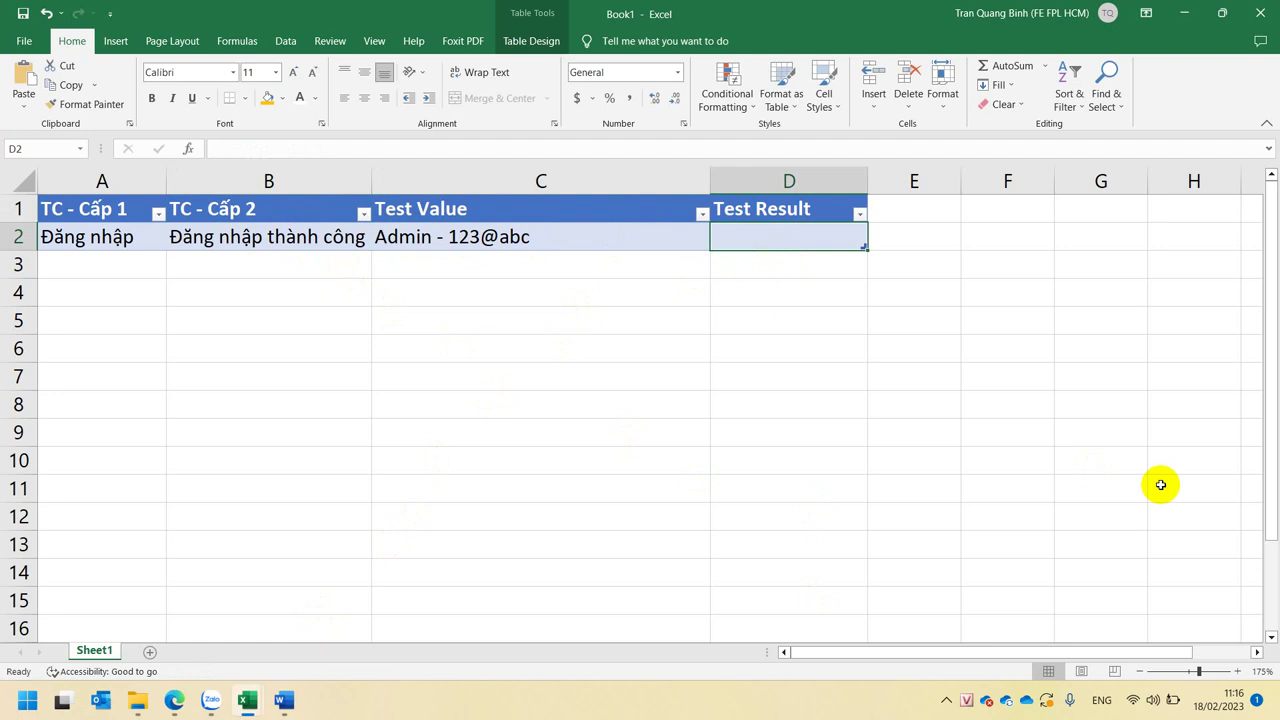
{"action": "type", "text": "Tra"}
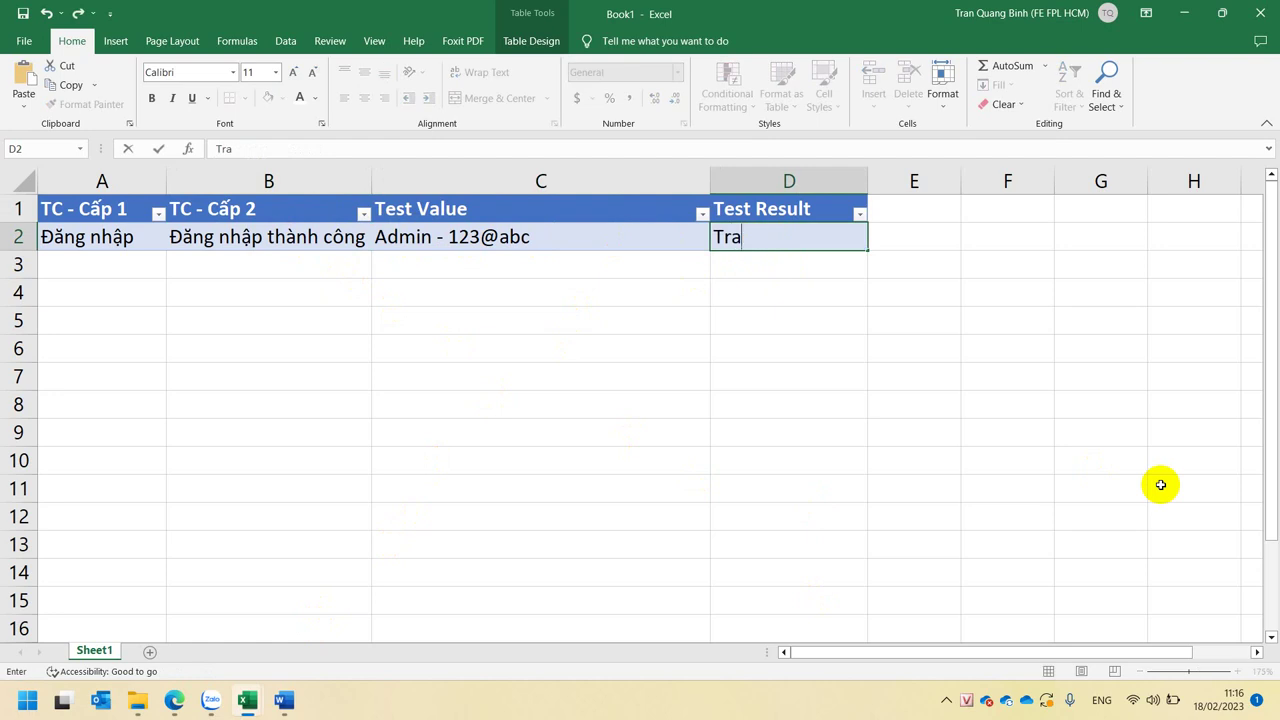
{"action": "type", "text": "ng chủ"}
{"action": "key", "text": "Return"}
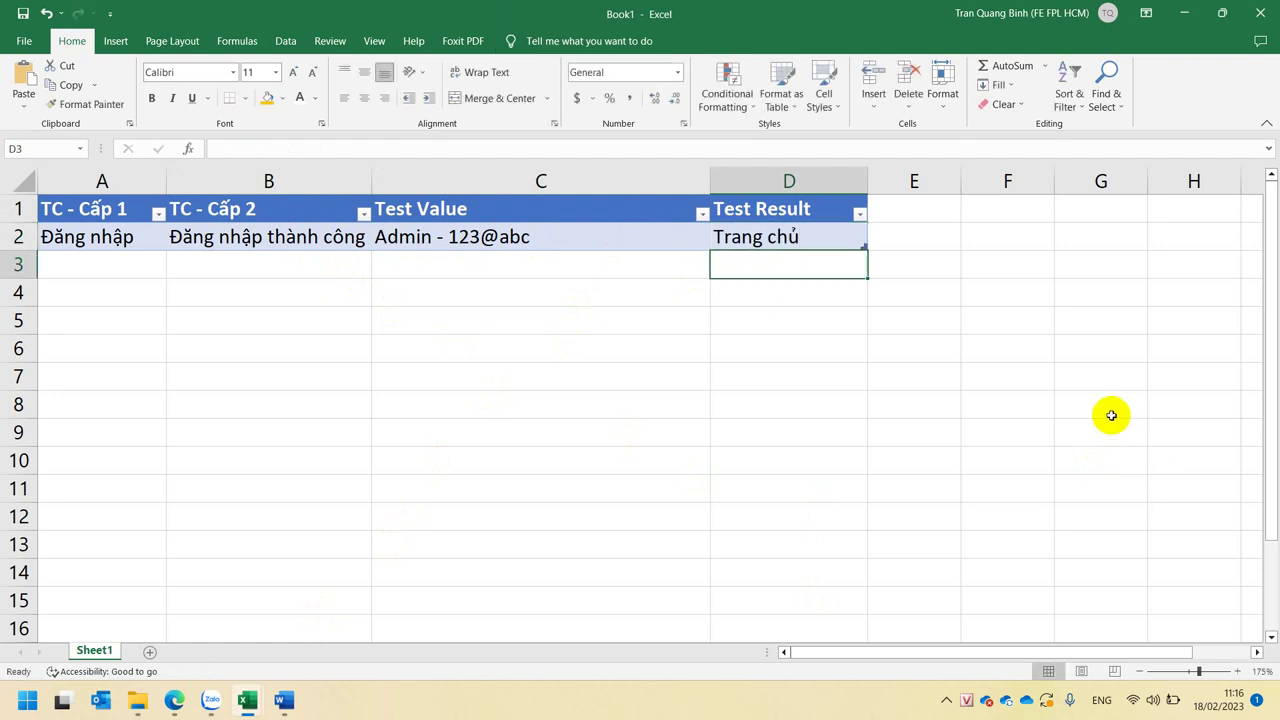
{"action": "left_click", "coordinate": [912, 208]}
{"action": "left_click_drag", "start_coordinate": [960, 178], "coordinate": [1031, 174]}
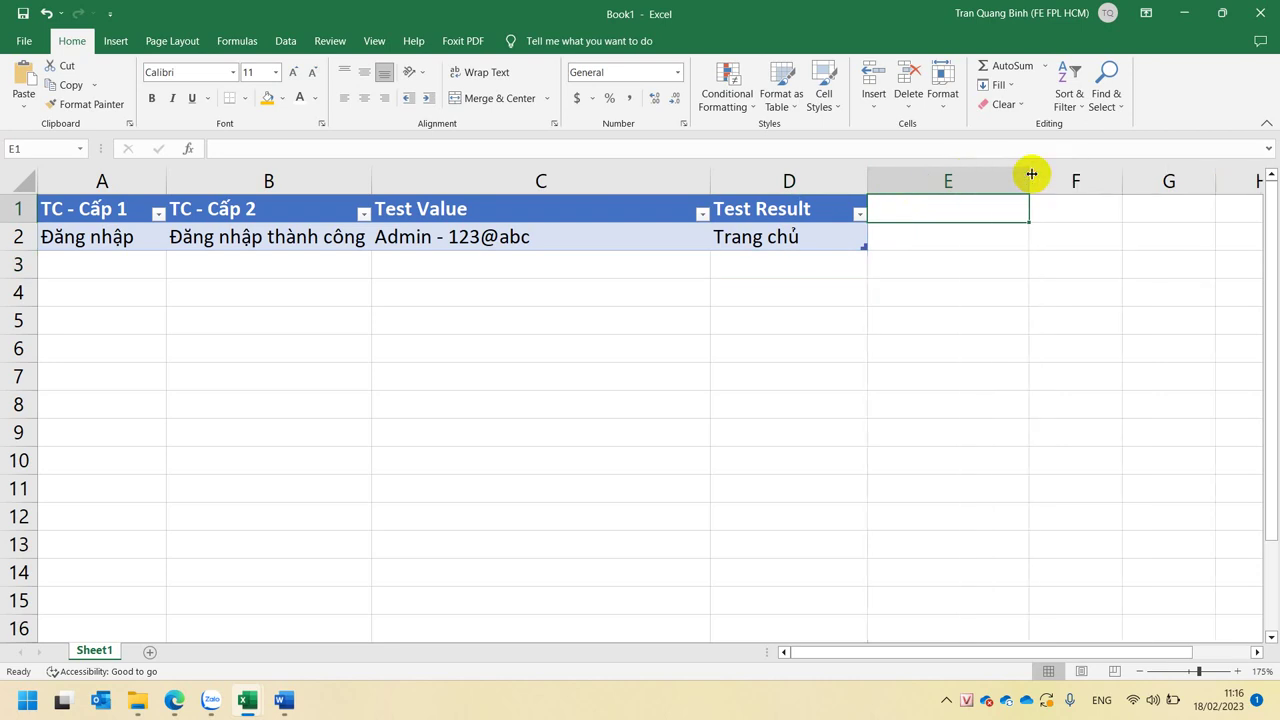
{"action": "left_click", "coordinate": [816, 240]}
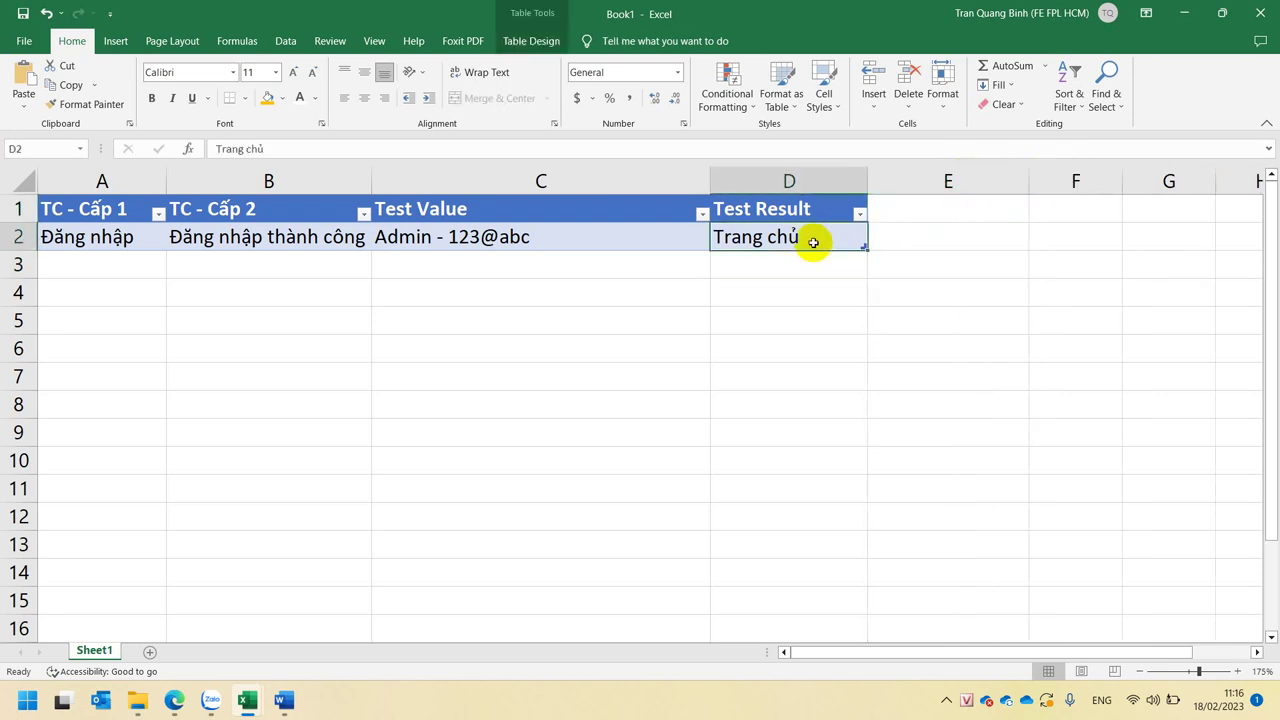
{"action": "left_click", "coordinate": [138, 704]}
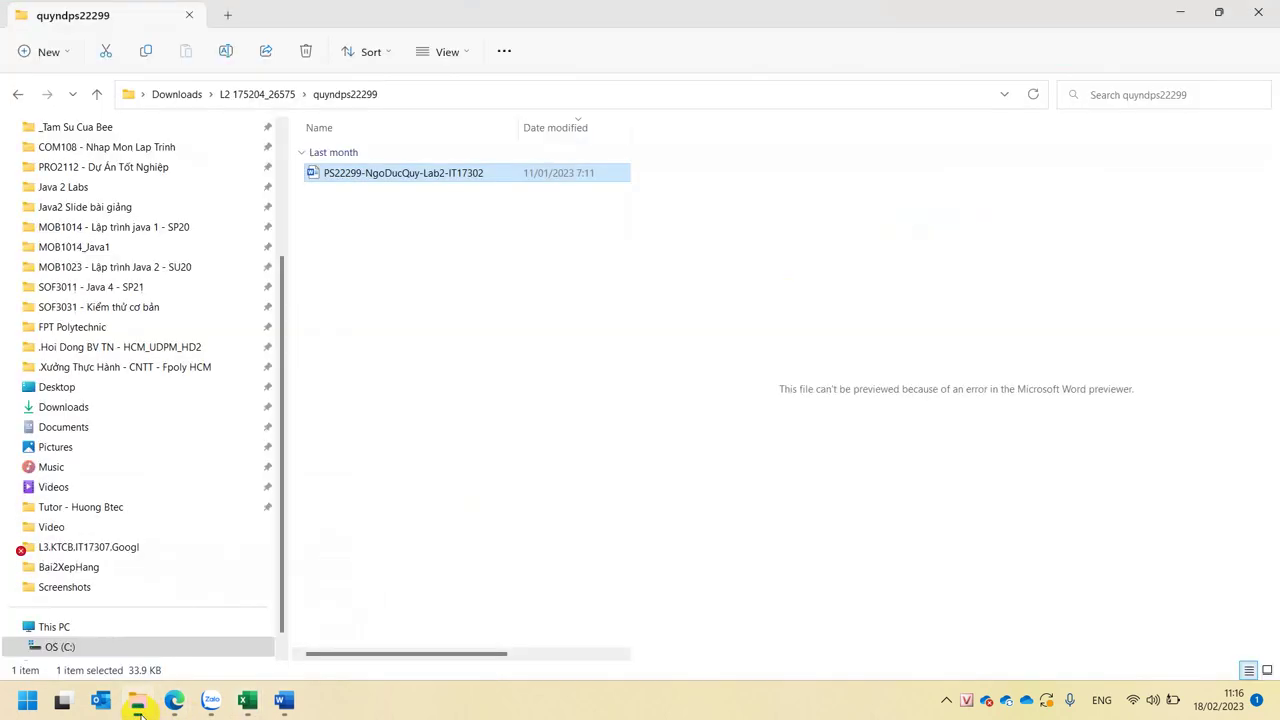
- Browse SOF3031 - Kiểm thử cơ bản > kiemthucoban_assignment twice and open the Nhóm 2 TestPlan workbook
{"action": "left_click", "coordinate": [118, 309]}
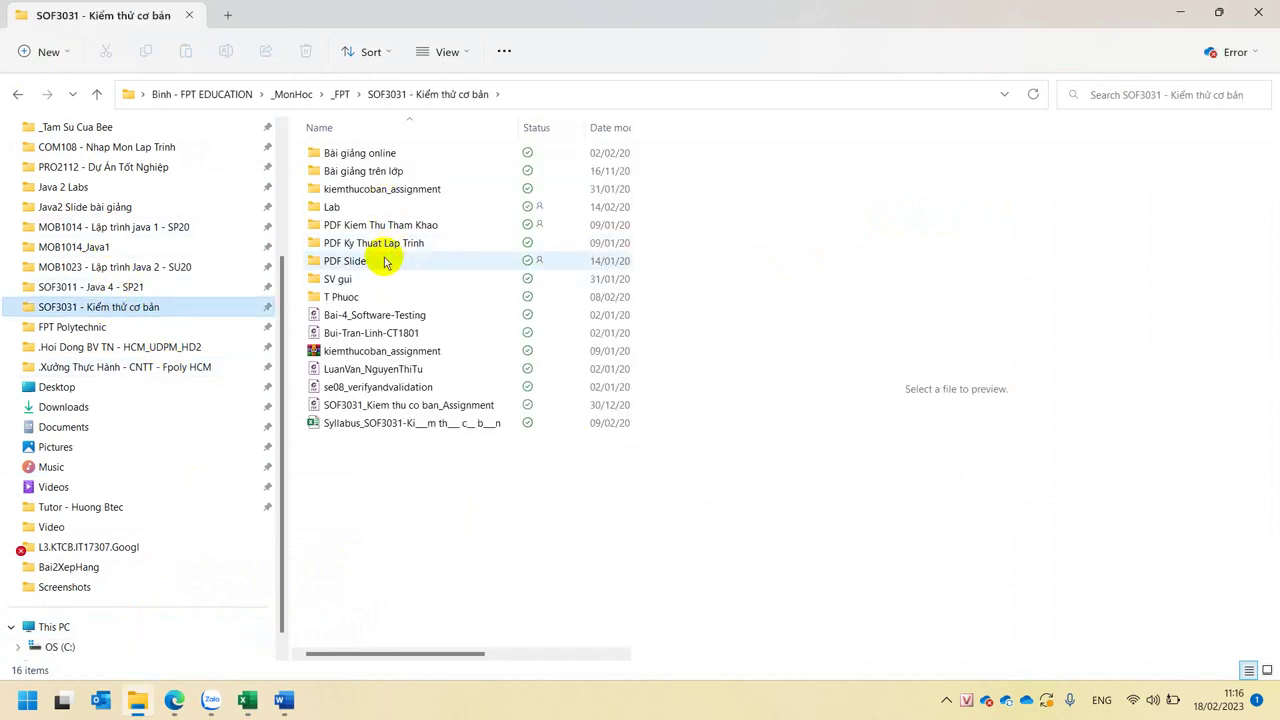
{"action": "left_click", "coordinate": [390, 189]}
{"action": "double_click", "coordinate": [390, 189]}
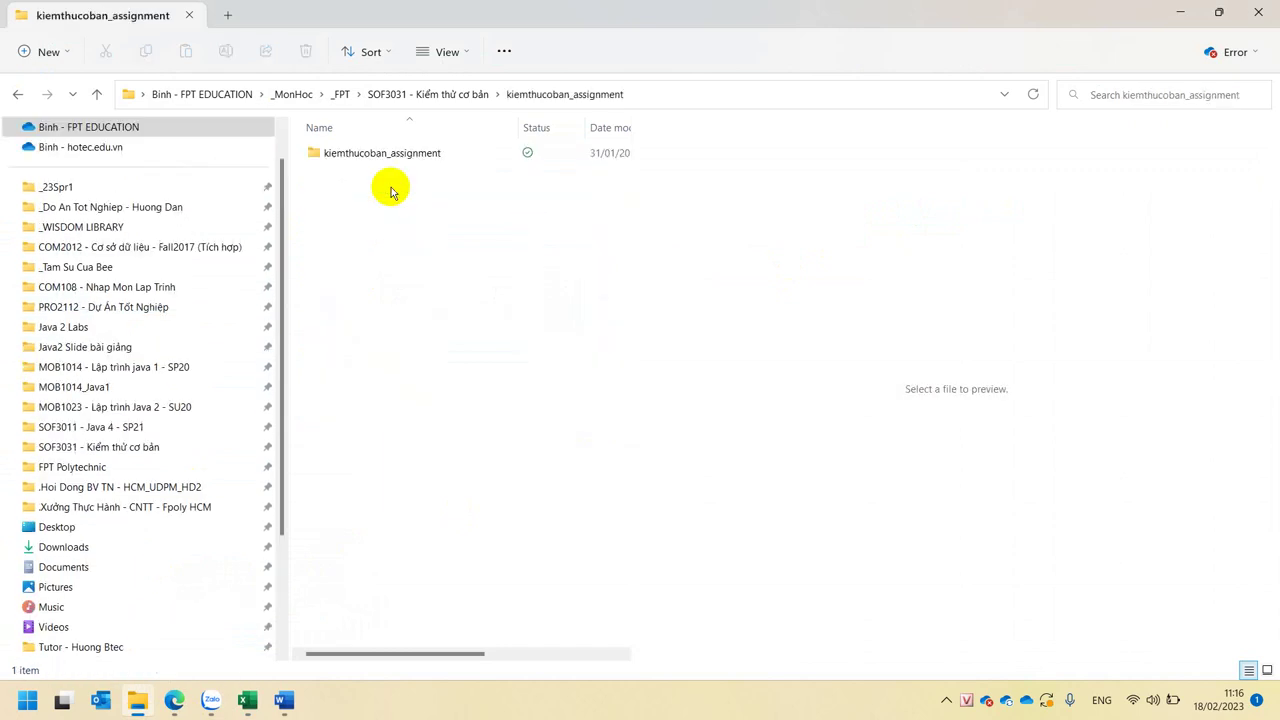
{"action": "double_click", "coordinate": [381, 154]}
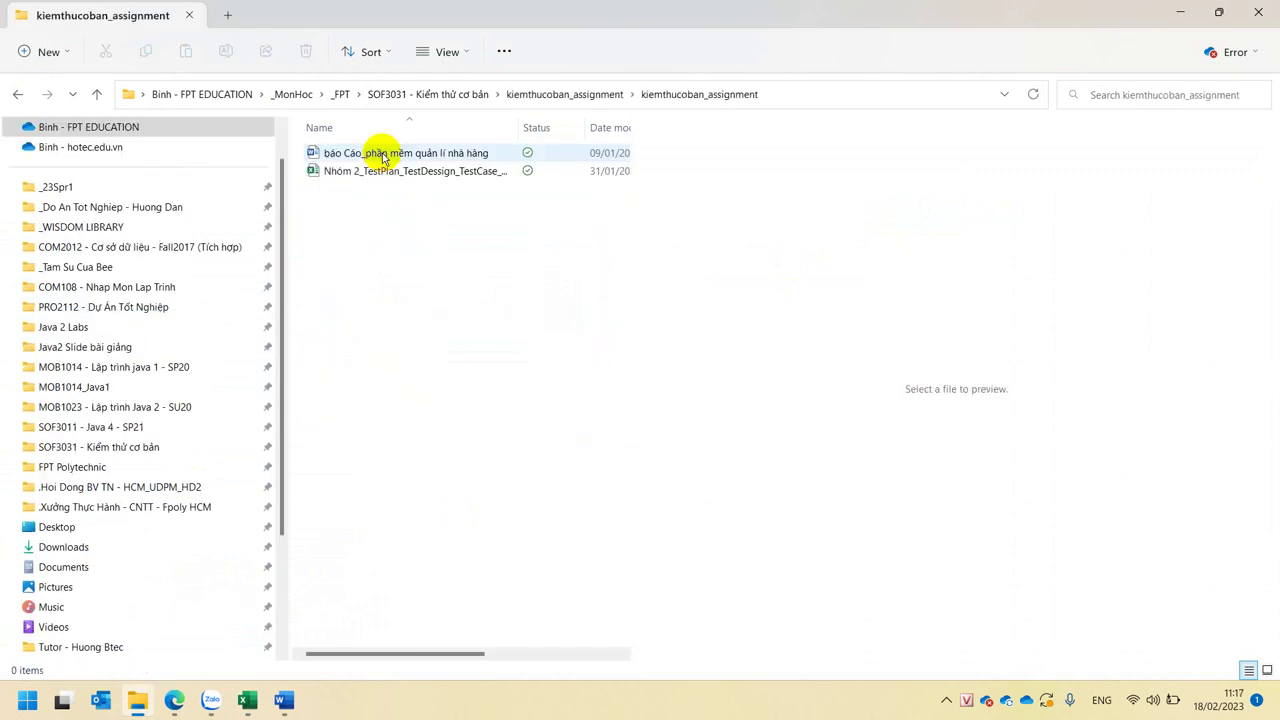
{"action": "double_click", "coordinate": [382, 169]}
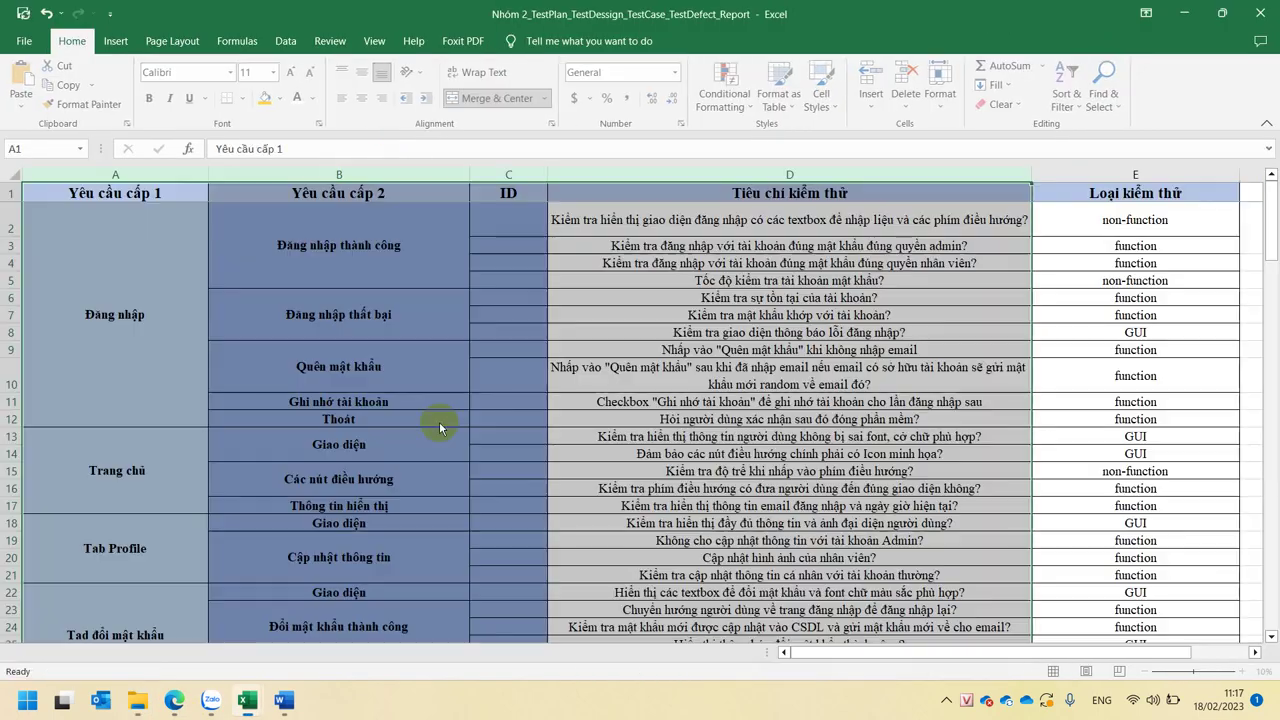
- Look over the Thoát requirement and the Tiêu chí kiểm thử and Loại kiểm thử headers
{"action": "left_click", "coordinate": [438, 422]}
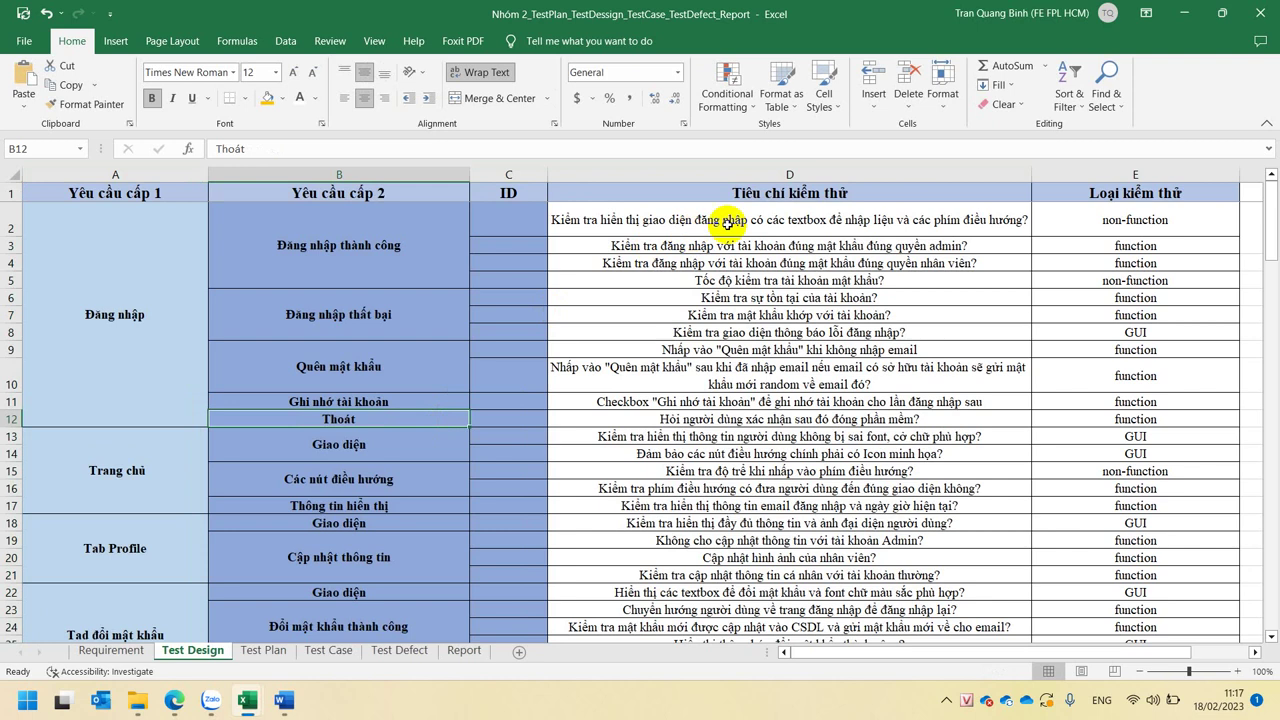
{"action": "left_click", "coordinate": [800, 191]}
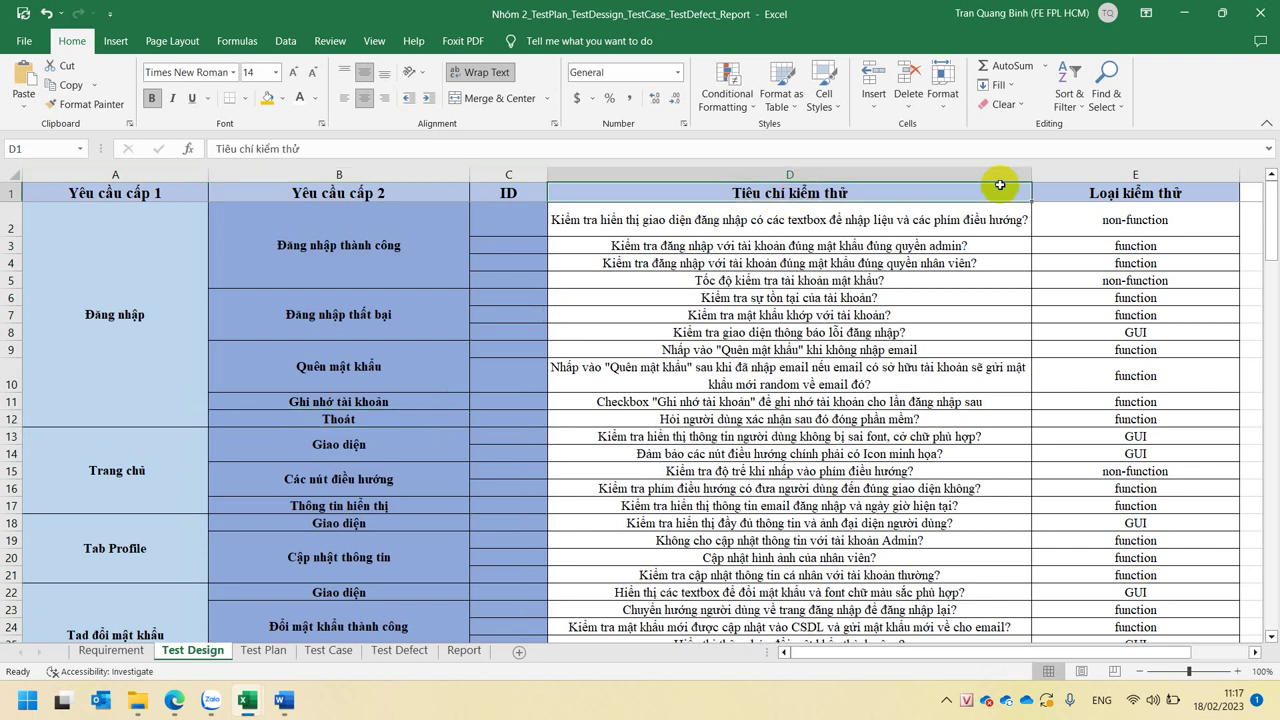
{"action": "left_click", "coordinate": [1107, 190]}
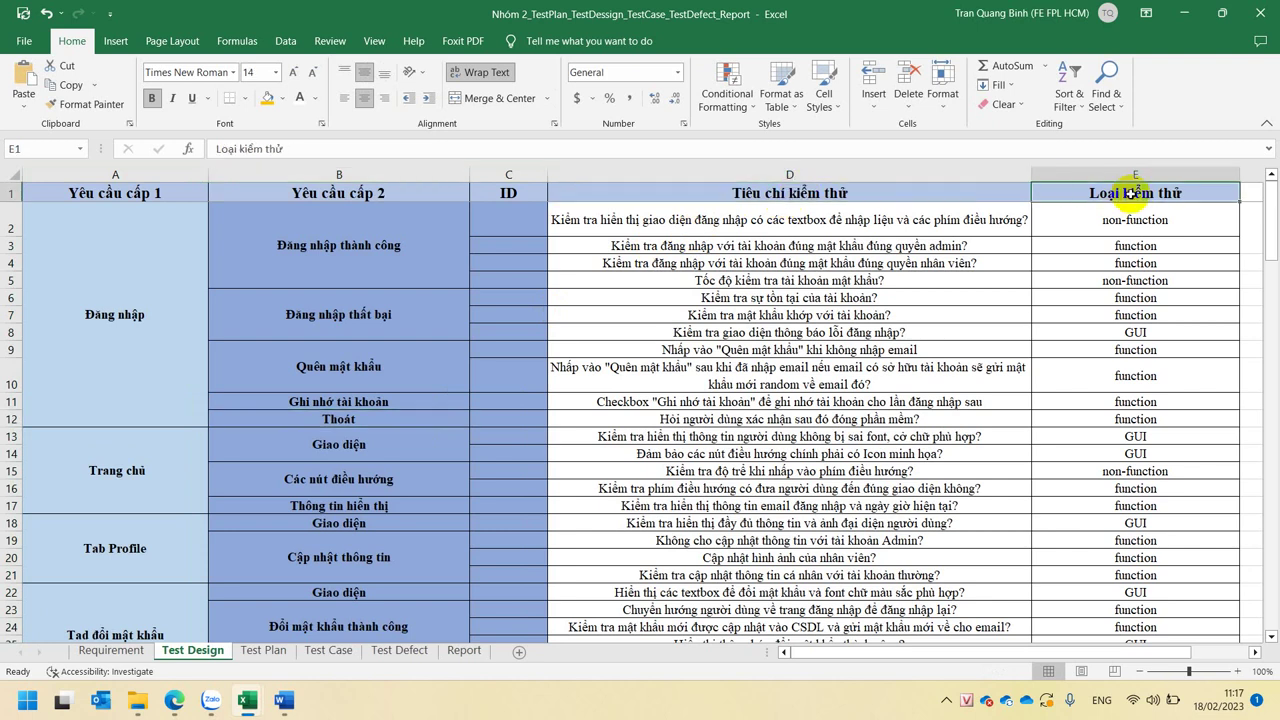
- Copy the Test Case sheet headers Dữ liệu test through Trạng thái and return to Book1
{"action": "left_click", "coordinate": [328, 650]}
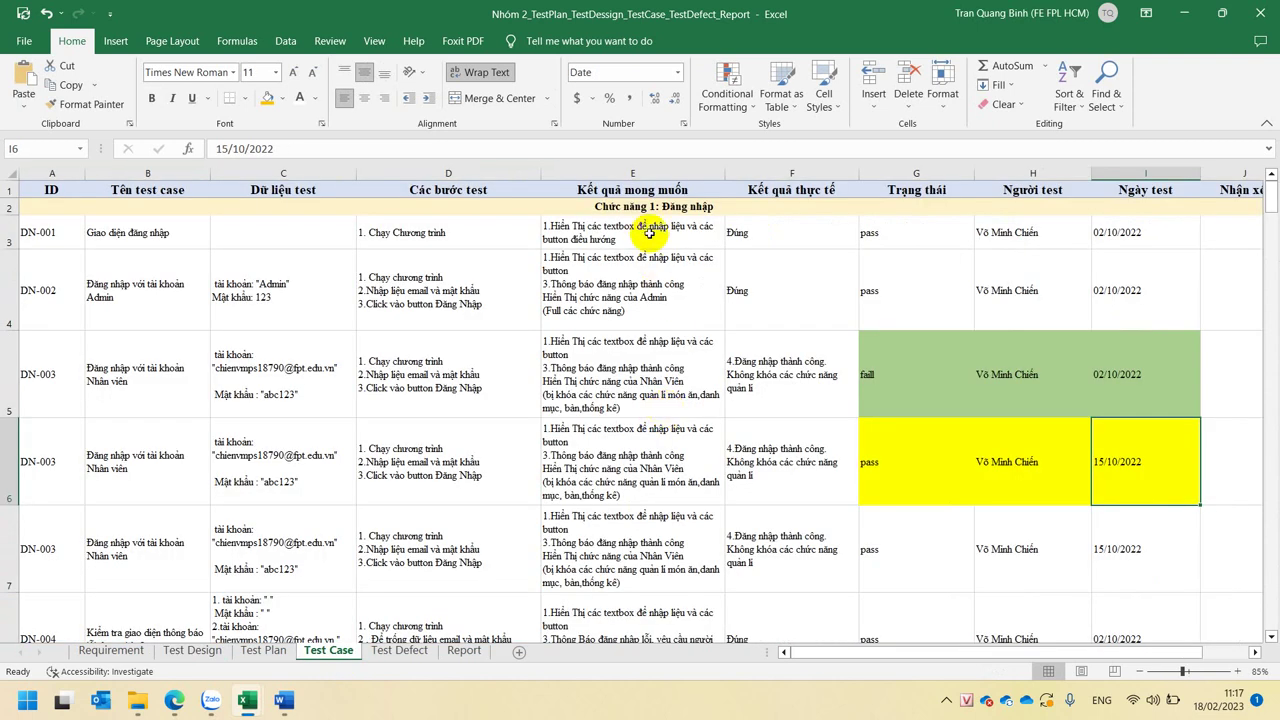
{"action": "left_click", "coordinate": [646, 182]}
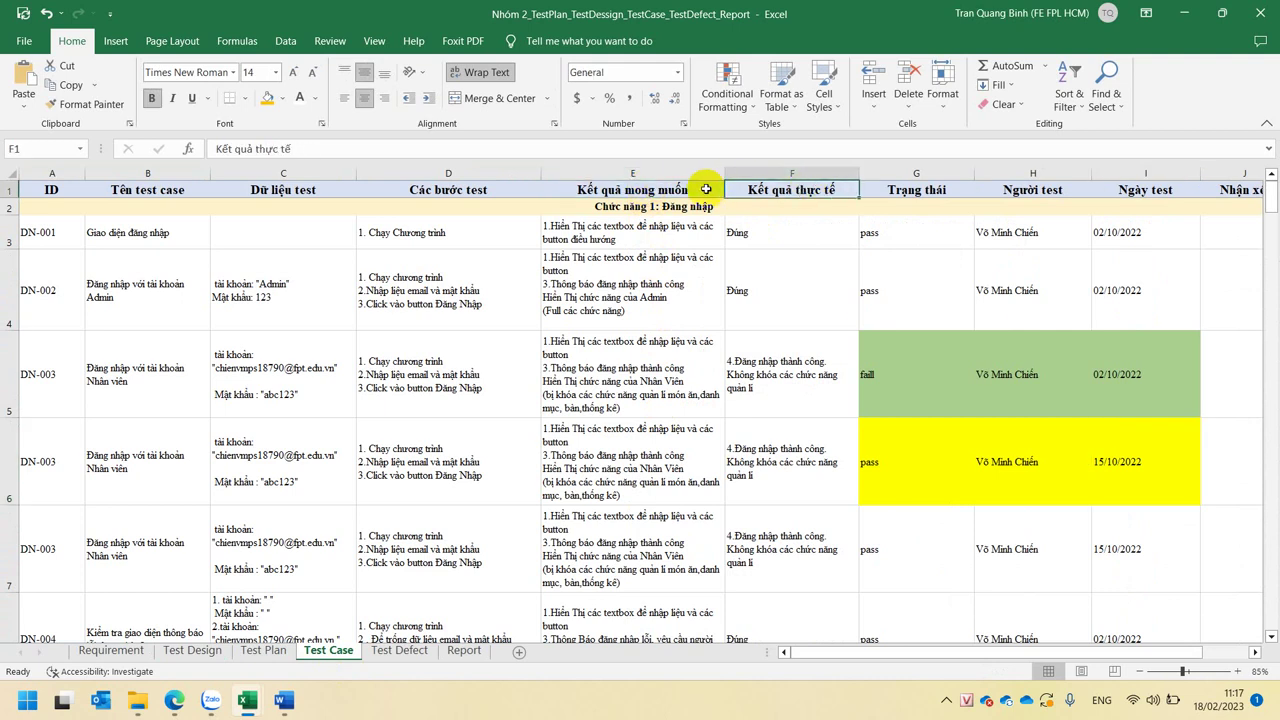
{"action": "left_click_drag", "start_coordinate": [706, 186], "coordinate": [872, 190]}
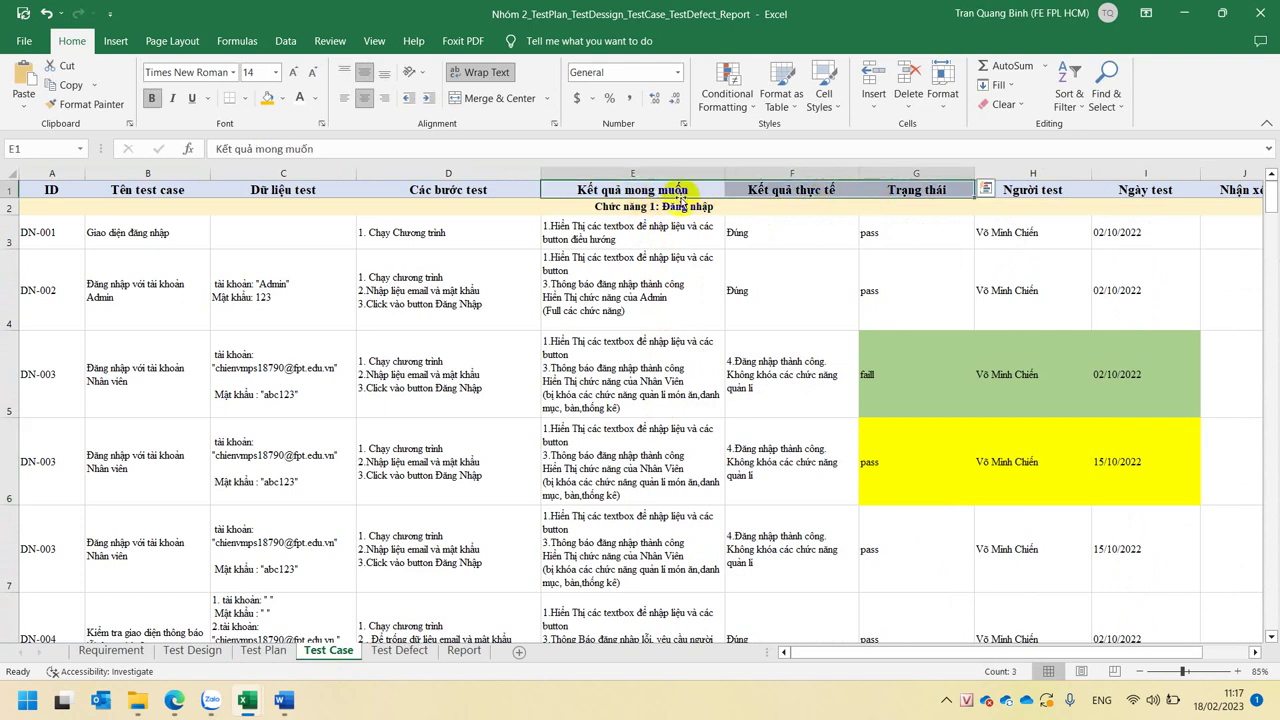
{"action": "left_click", "coordinate": [270, 190]}
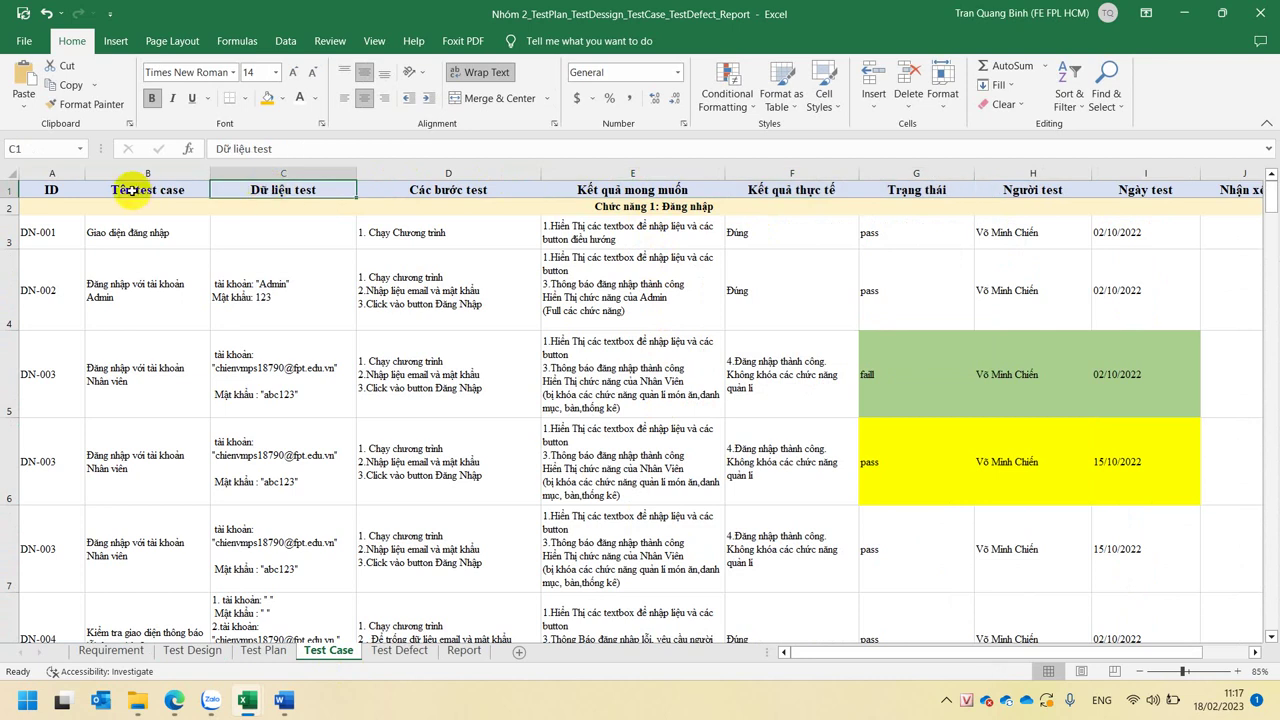
{"action": "left_click", "coordinate": [900, 190], "text": "shift"}
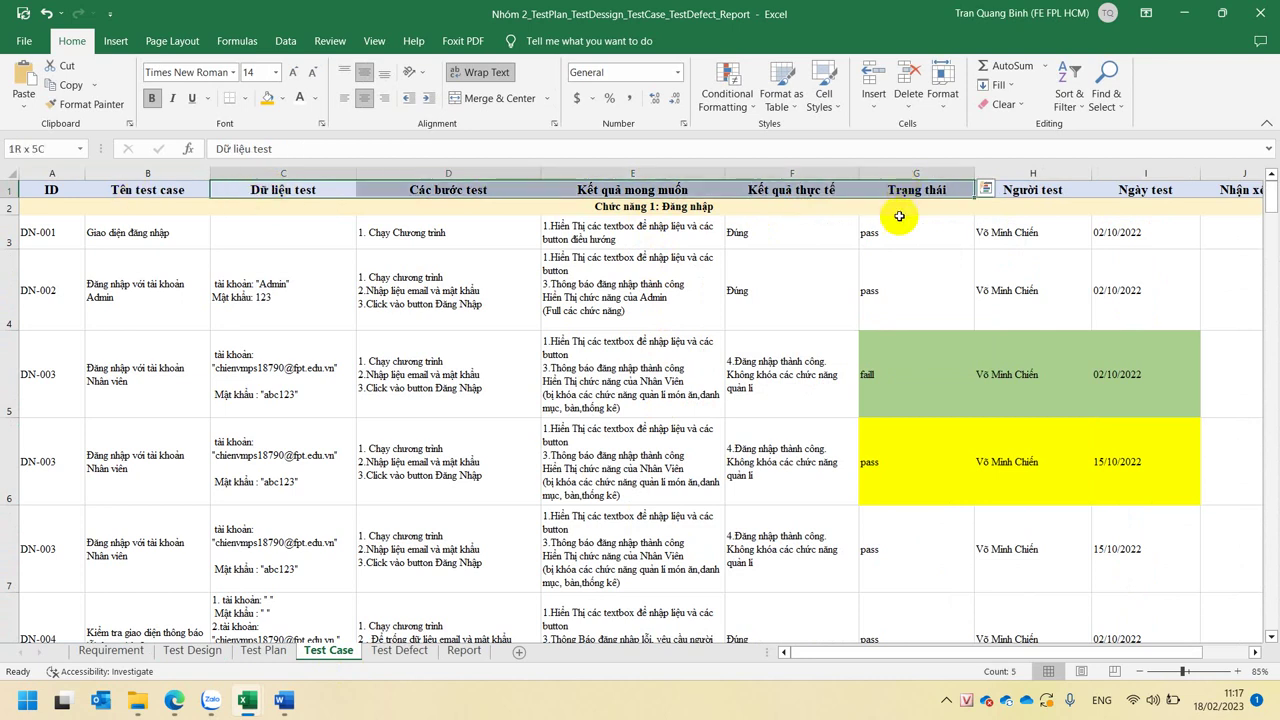
{"action": "key", "text": "ctrl+c"}
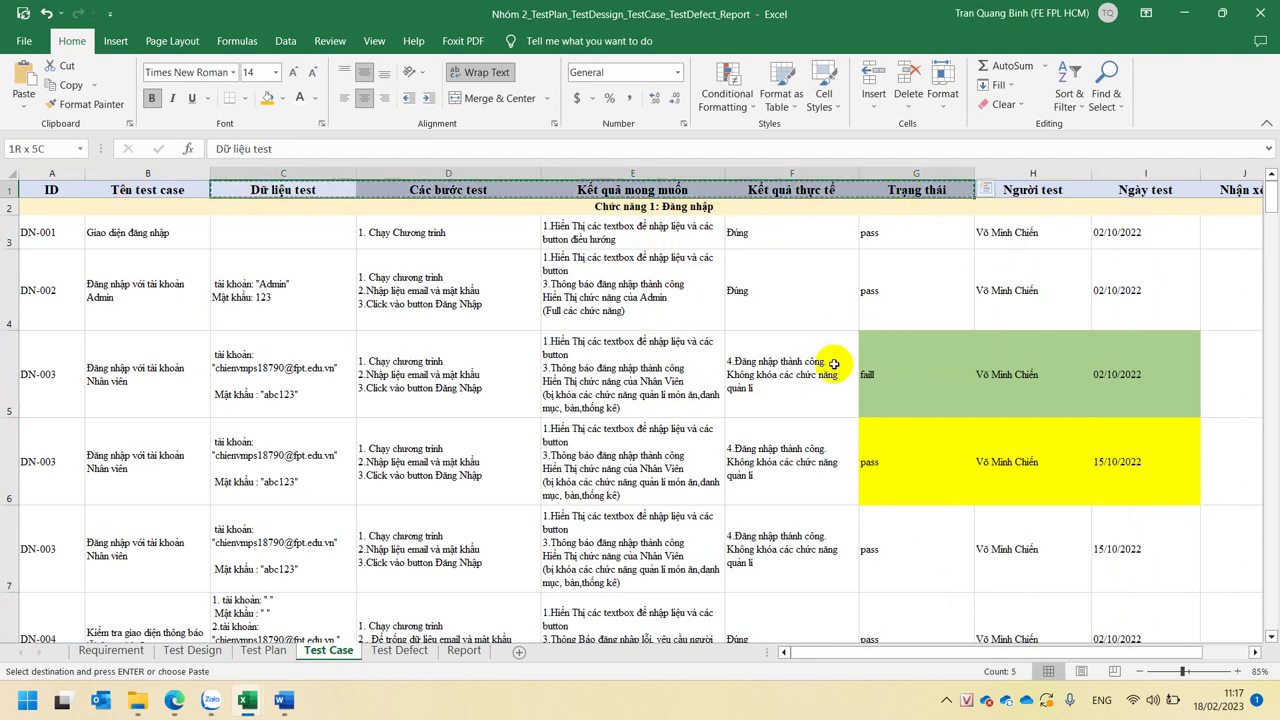
{"action": "key", "text": "alt+Tab"}
{"action": "left_click", "coordinate": [453, 212]}
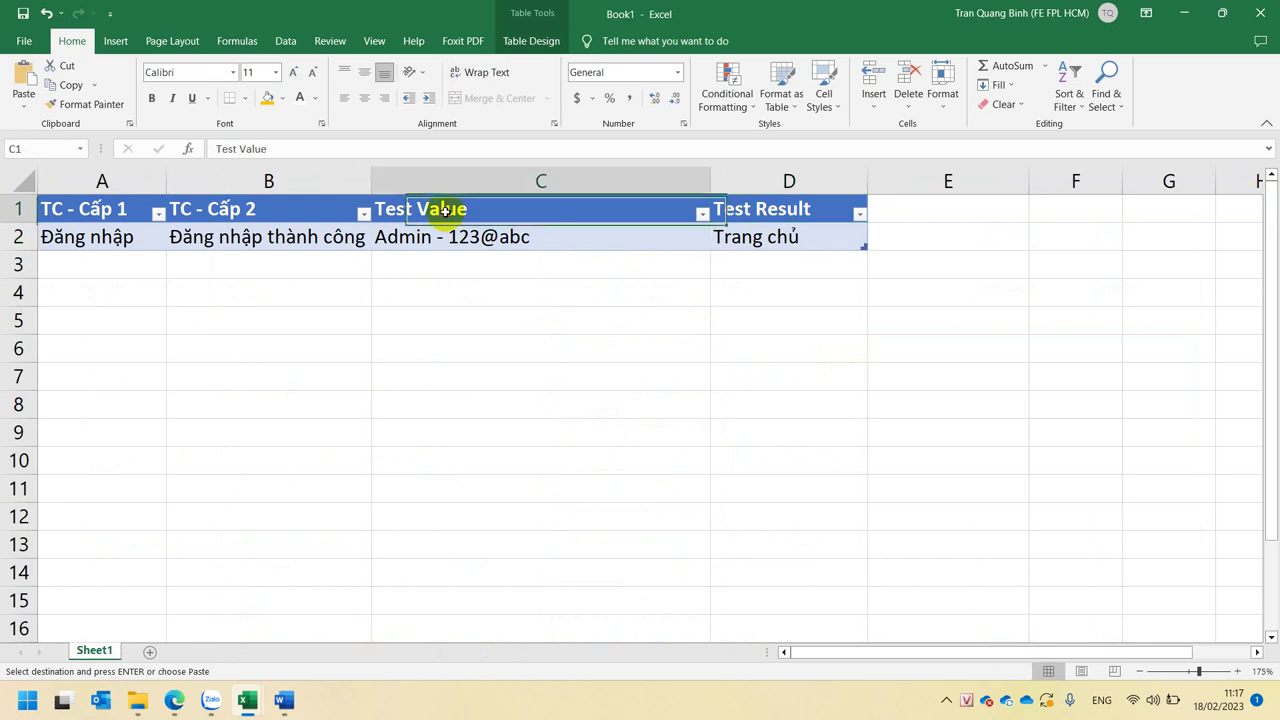
- Paste the copied headers as values starting at C1, over Test Value and Test Result
{"action": "right_click", "coordinate": [453, 212]}
{"action": "left_click", "coordinate": [502, 315]}
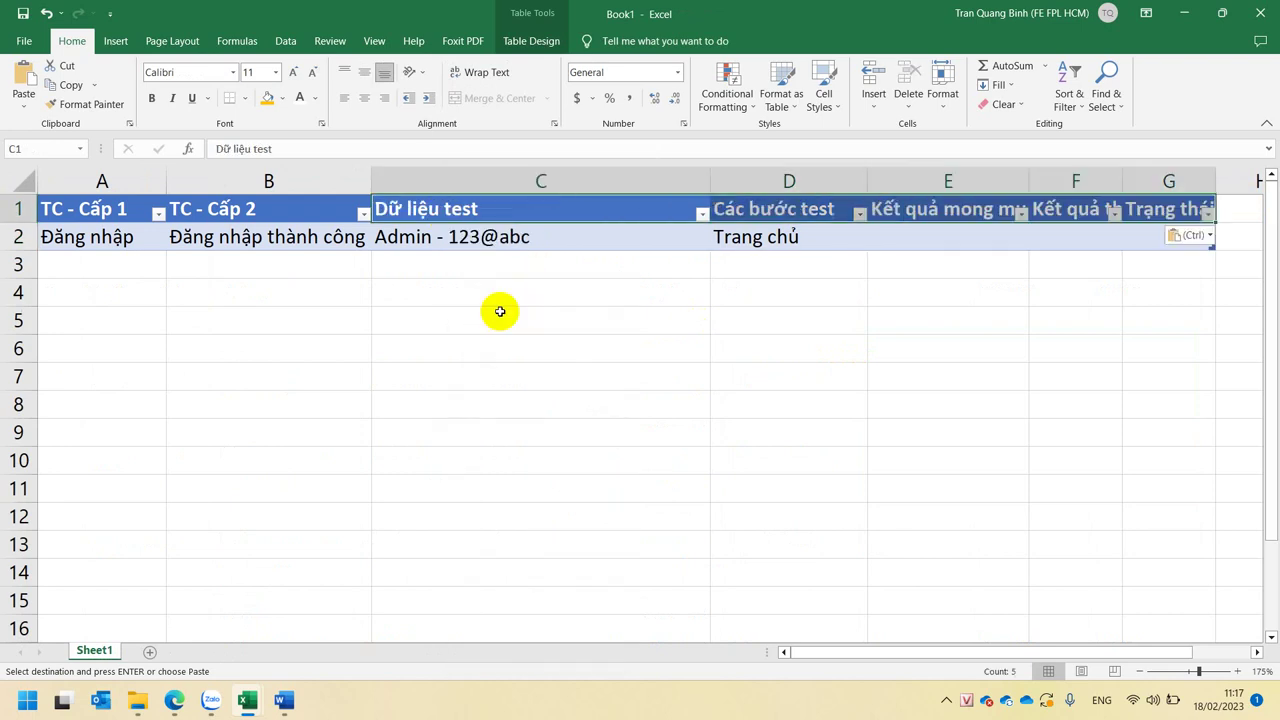
{"action": "left_click", "coordinate": [584, 434]}
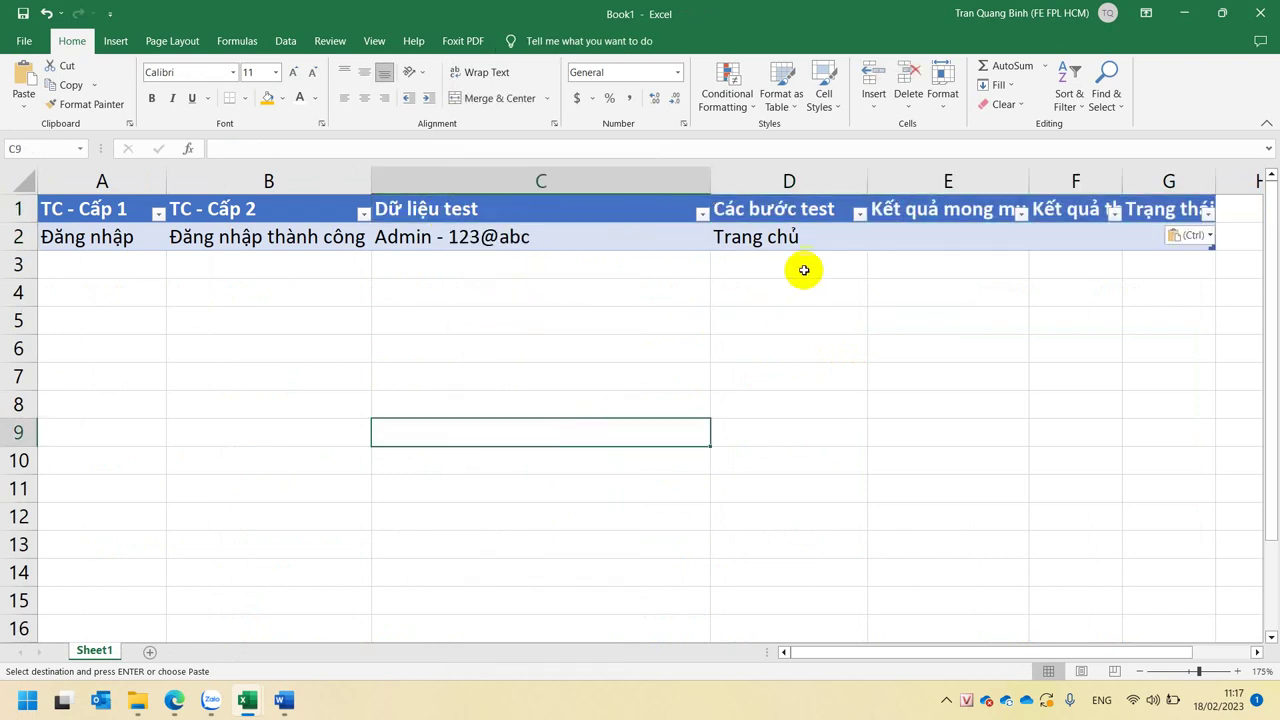
- Enter 'Trang chủ' in E2 under Kết quả mong muốn
{"action": "left_click", "coordinate": [821, 240]}
{"action": "left_click", "coordinate": [918, 237]}
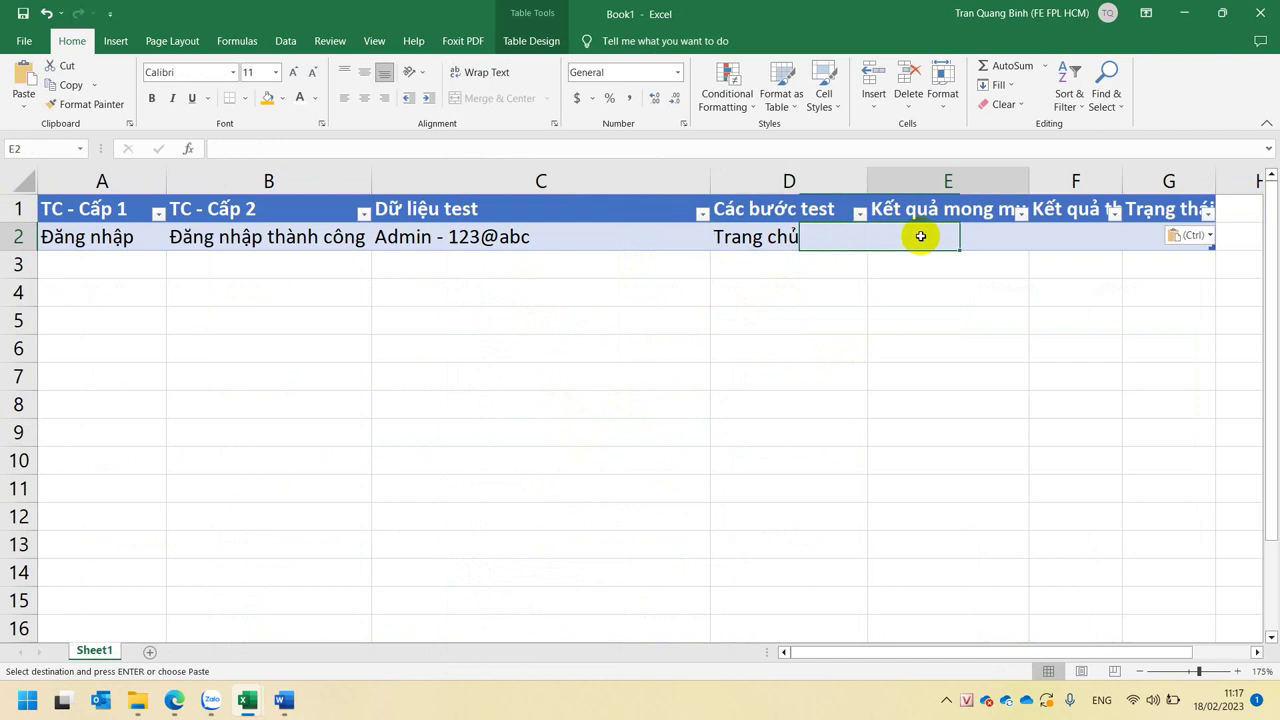
{"action": "type", "text": "Trang chủ"}
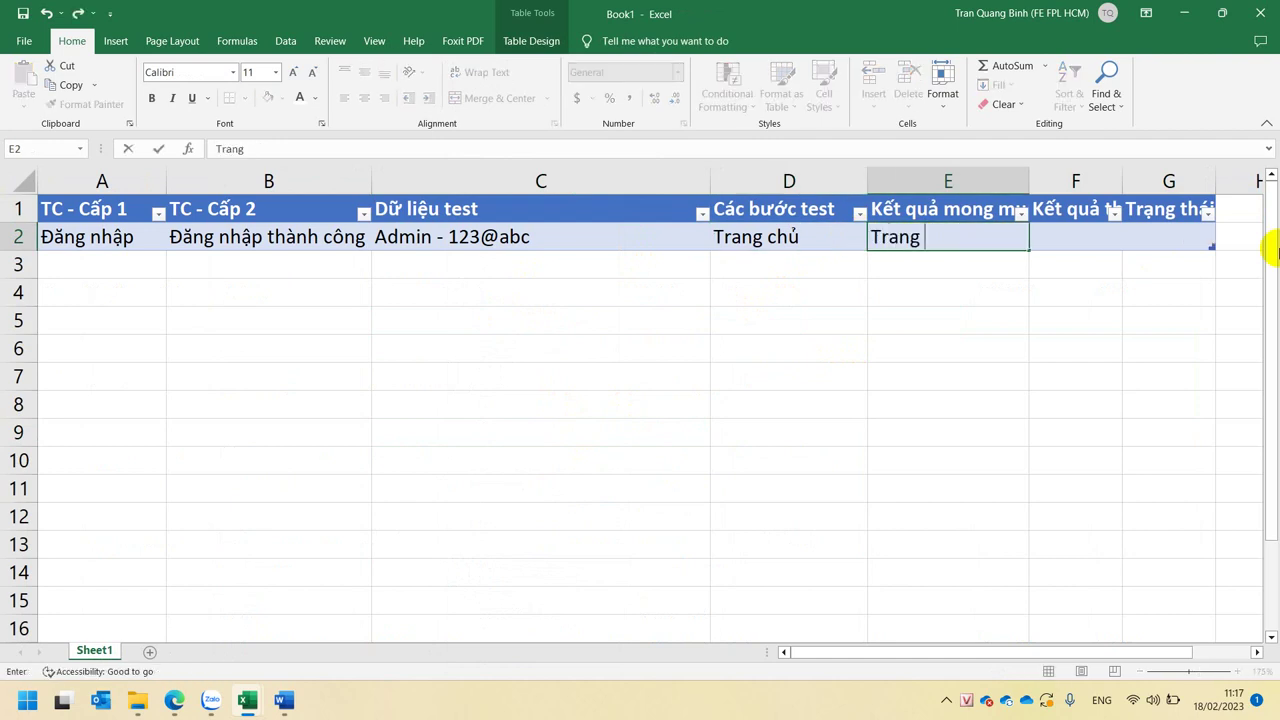
{"action": "key", "text": "Return"}
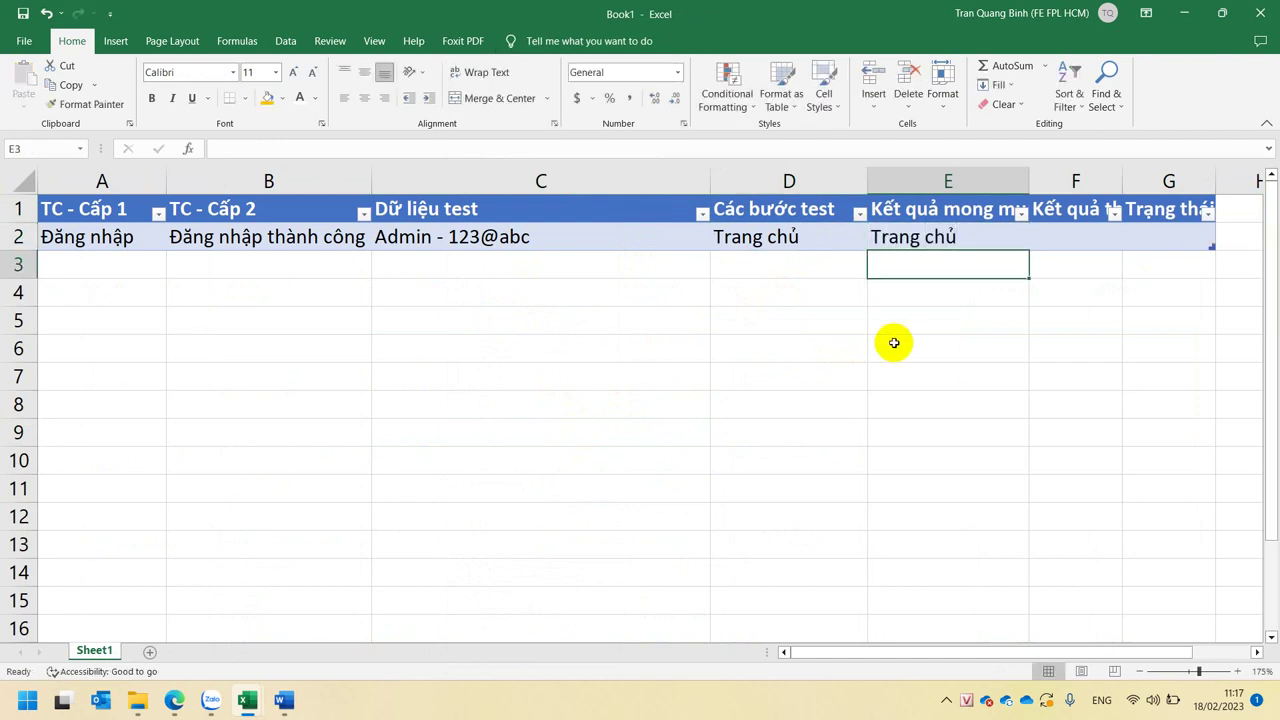
{"action": "scroll", "coordinate": [894, 340], "scroll_direction": "down", "scroll_amount": 1, "text": "ctrl"}
{"action": "left_click", "coordinate": [740, 230]}
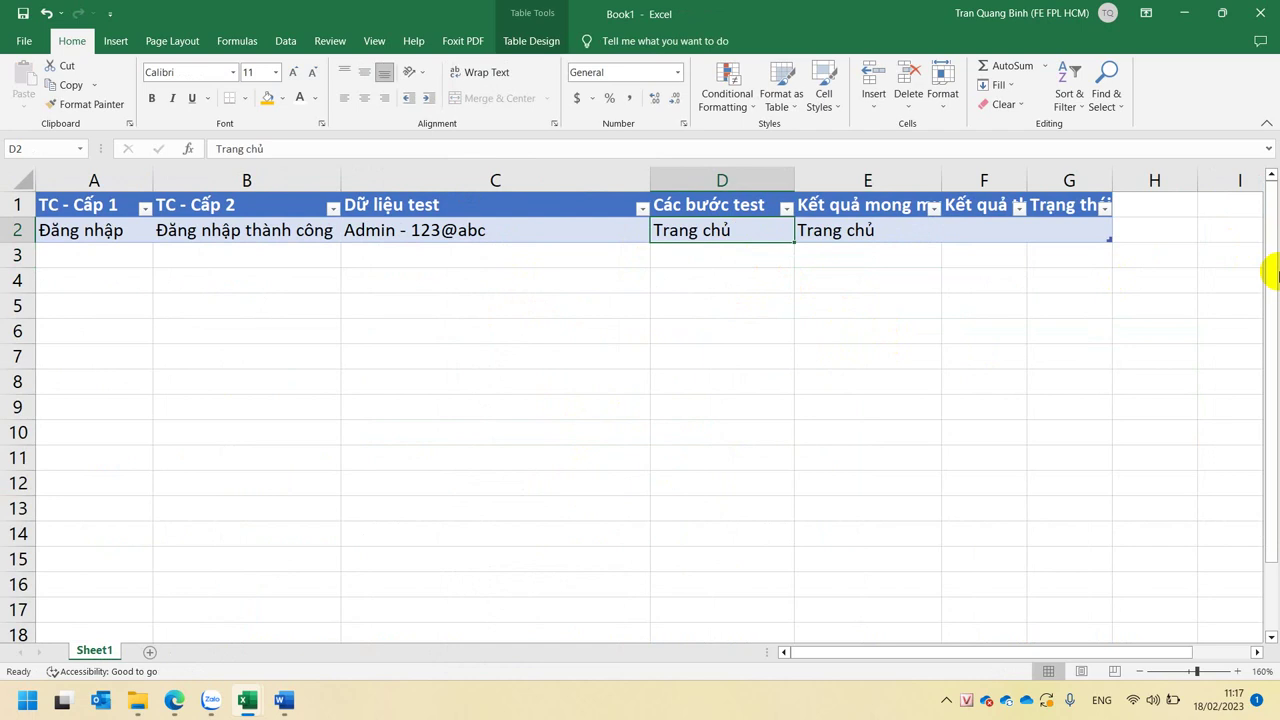
- Type the first two login steps in D2: '1. Mở from đăng nhập' and '2. Nhập User name - Password'
{"action": "type", "text": "1"}
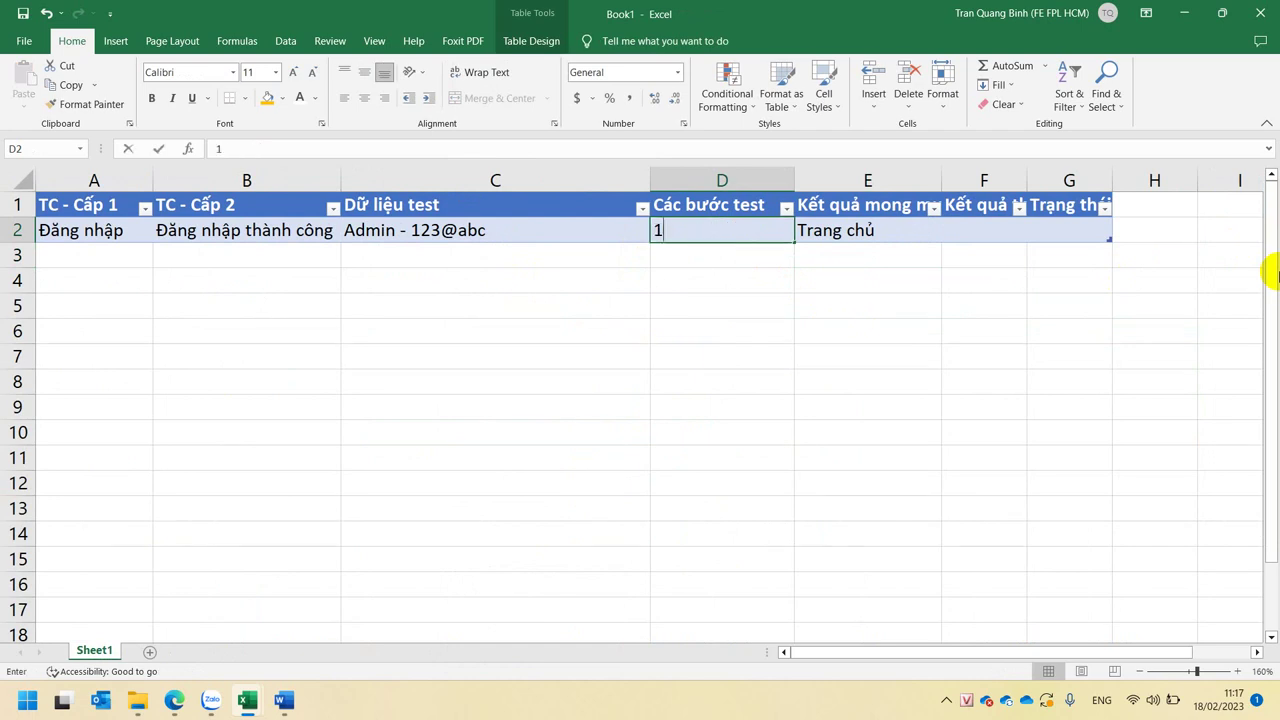
{"action": "type", "text": ". Mở "}
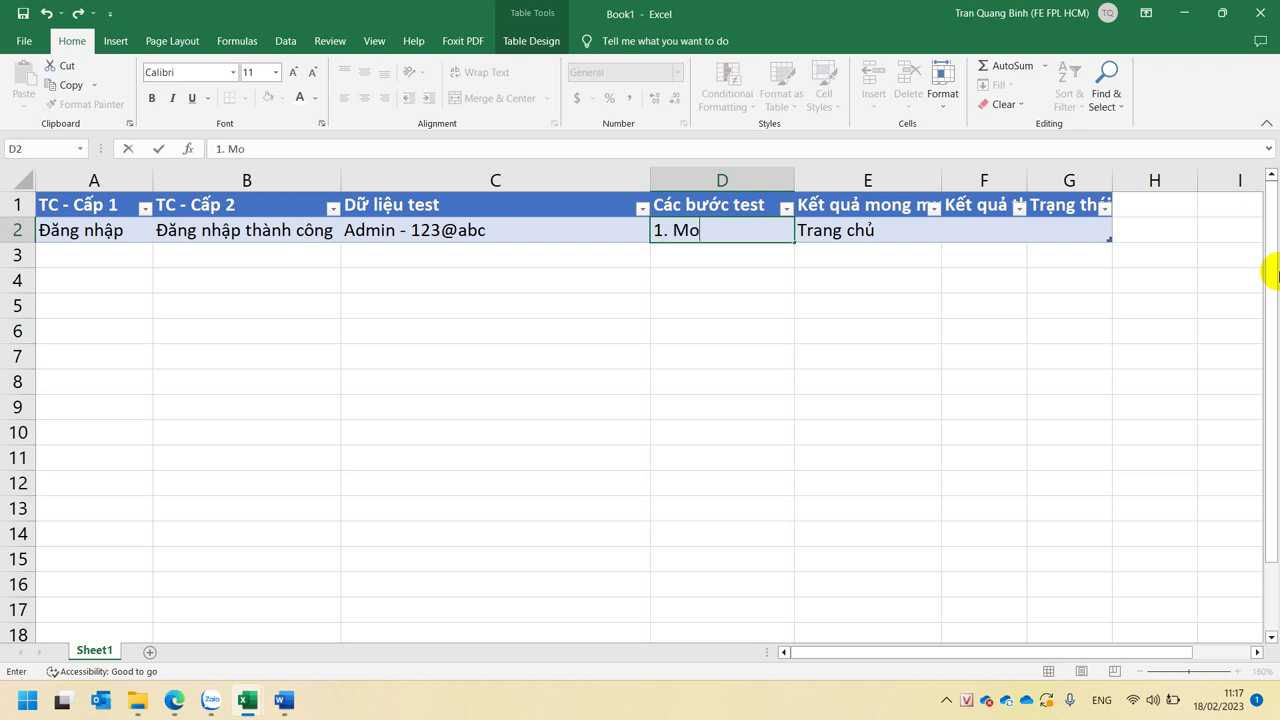
{"action": "type", "text": "from dăng"}
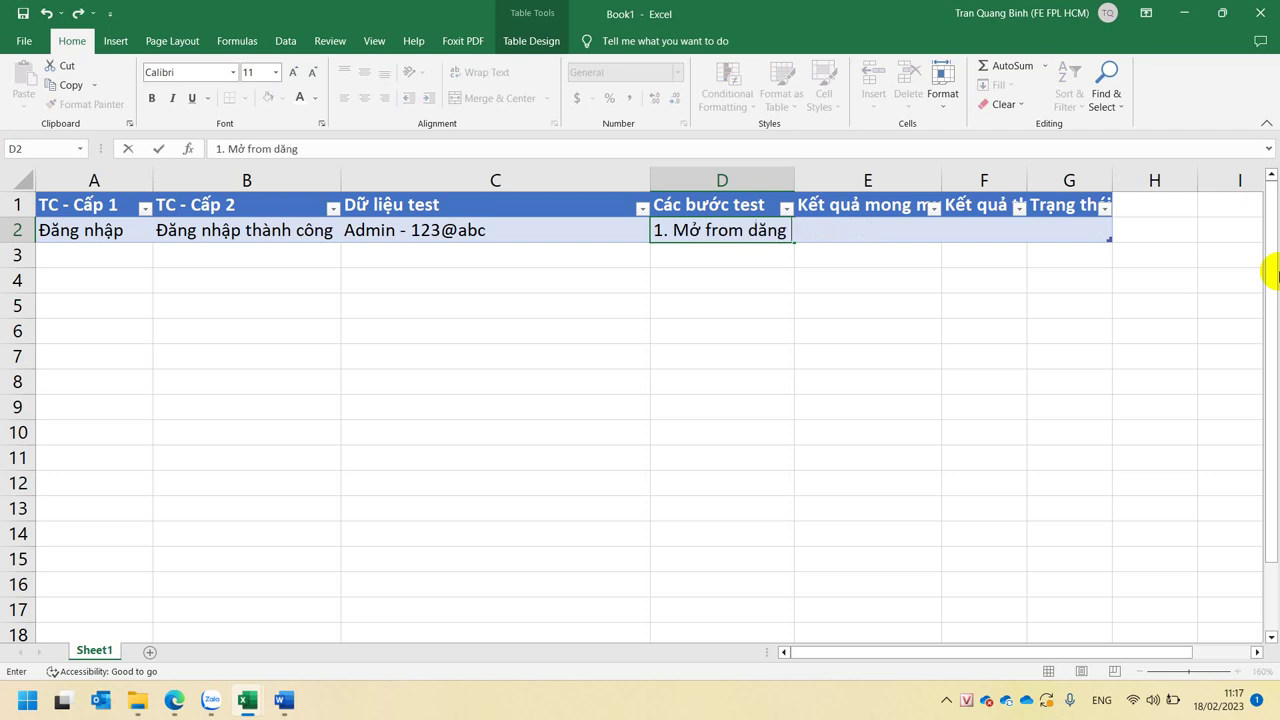
{"action": "key", "text": "BackSpace"}
{"action": "type", "text": "d nhập"}
{"action": "key", "text": "alt+Return"}
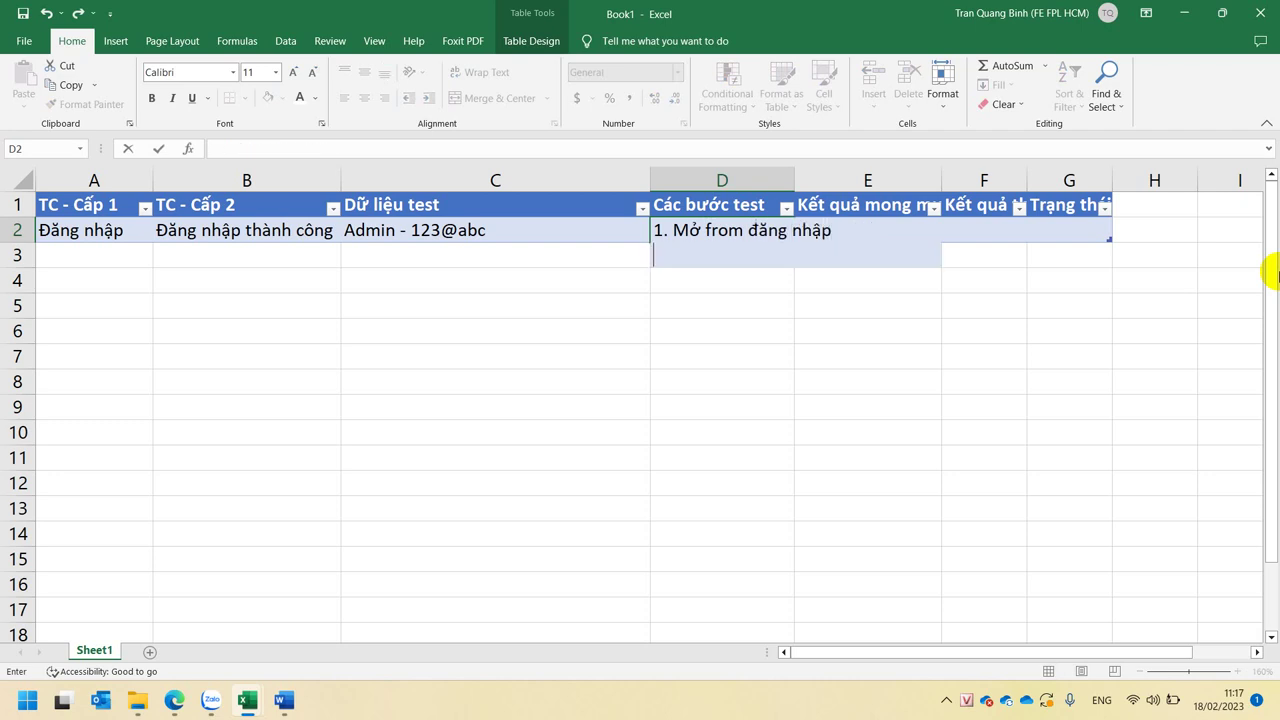
{"action": "type", "text": "2. Nhập Uswr"}
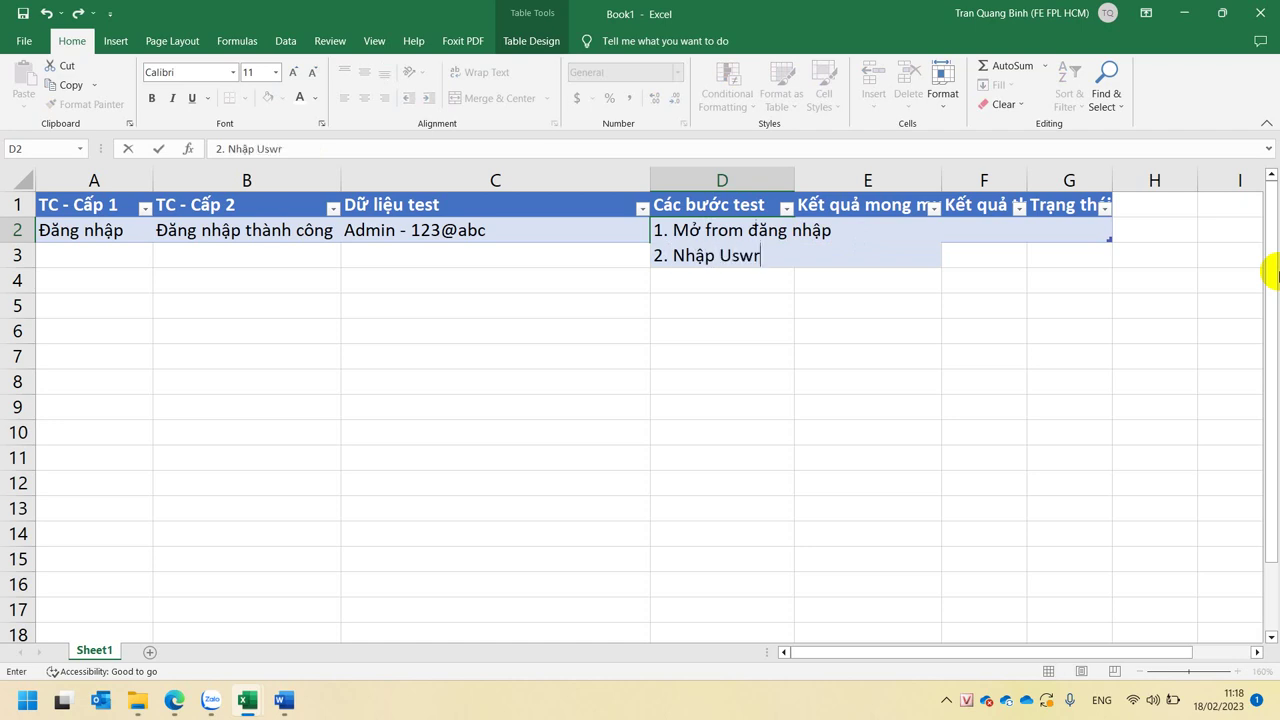
{"action": "key", "text": "BackSpace"}
{"action": "key", "text": "BackSpace"}
{"action": "type", "text": "er name - Pass"}
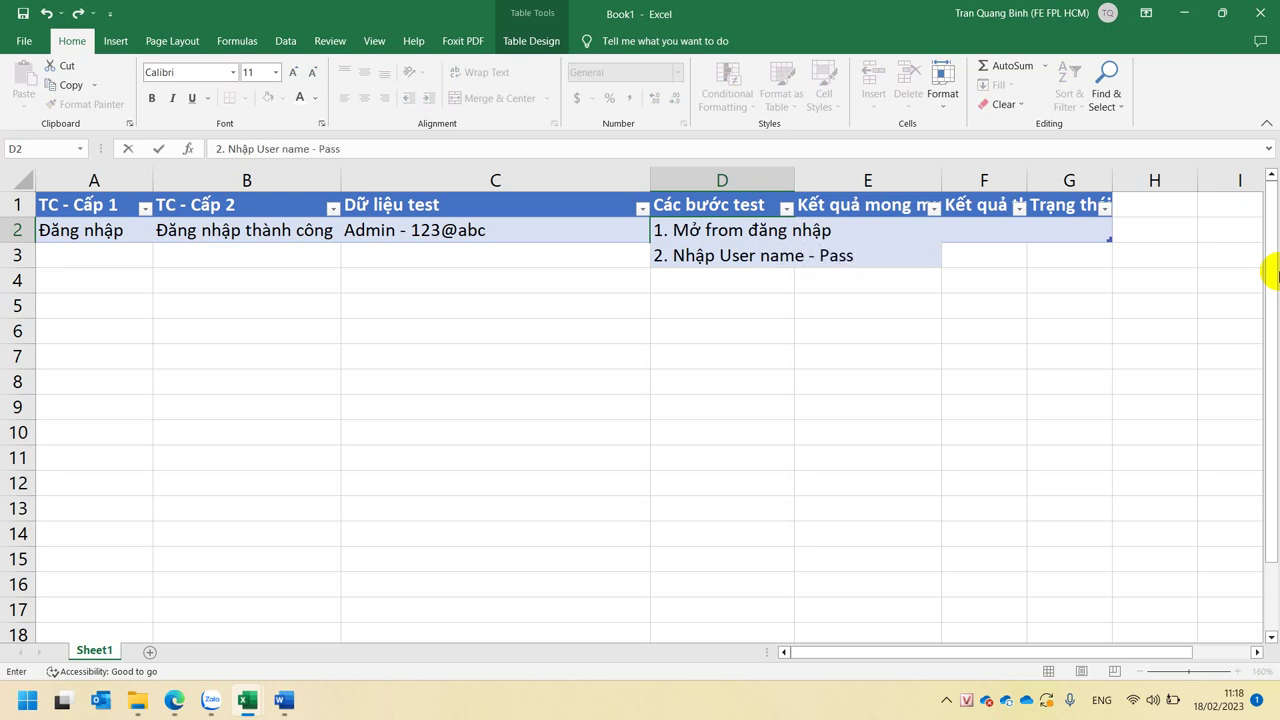
{"action": "type", "text": "word"}
- Add '3. Bấm nút Login hoặc Enter' as the third line and commit D2
{"action": "key", "text": "alt+Return"}
{"action": "type", "text": "3."}
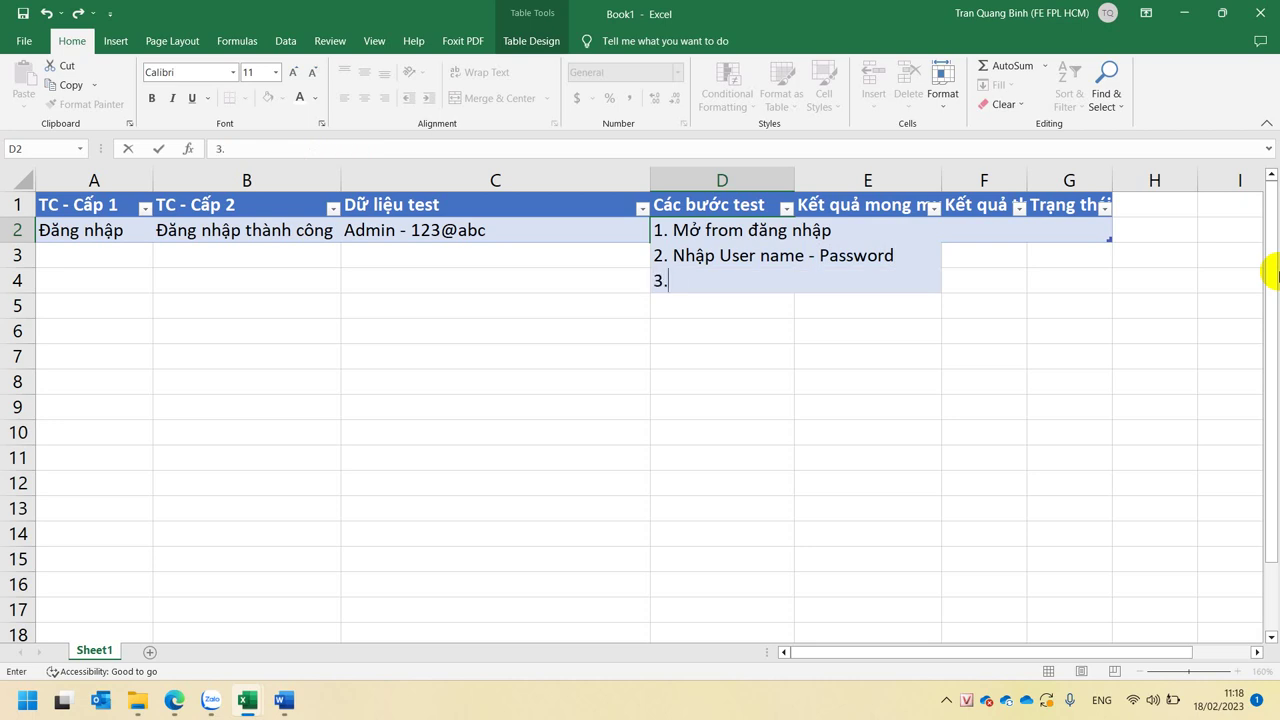
{"action": "type", "text": " Bâsm nhu"}
{"action": "key", "text": "BackSpace"}
{"action": "key", "text": "BackSpace"}
{"action": "key", "text": "BackSpace"}
{"action": "type", "text": "nut"}
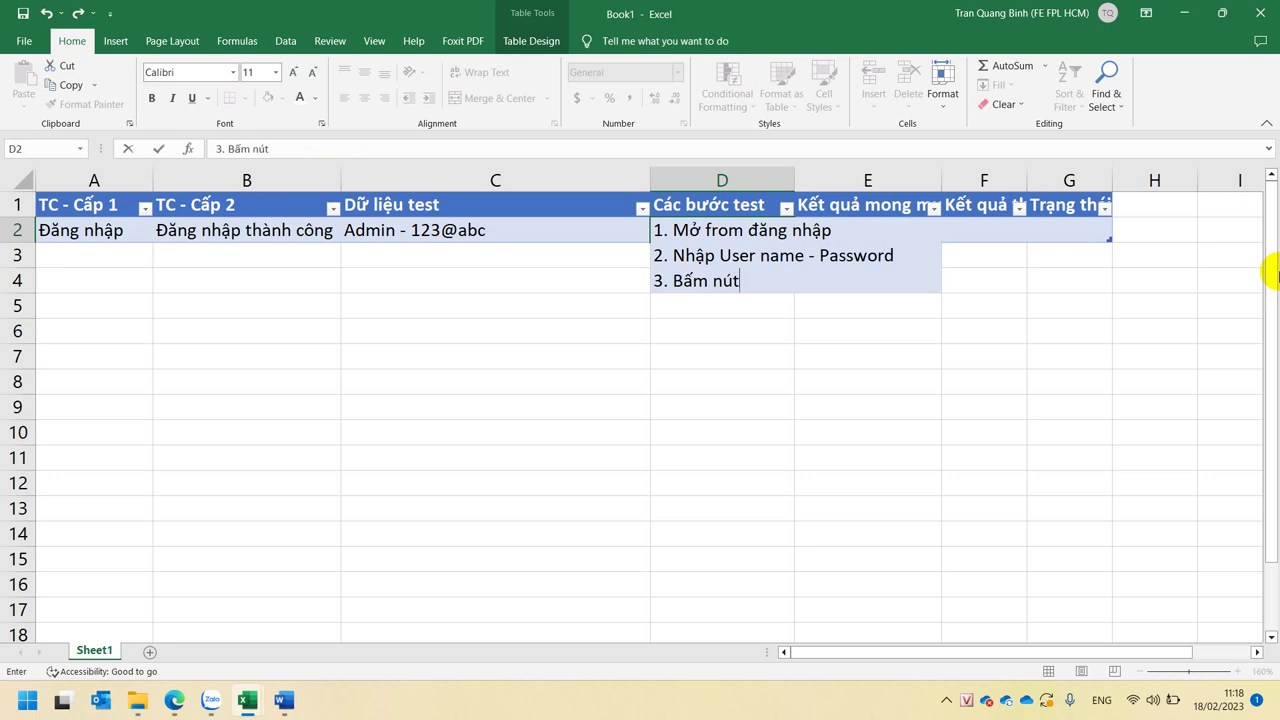
{"action": "type", "text": " Loc"}
{"action": "key", "text": "BackSpace"}
{"action": "type", "text": "gin hoặc"}
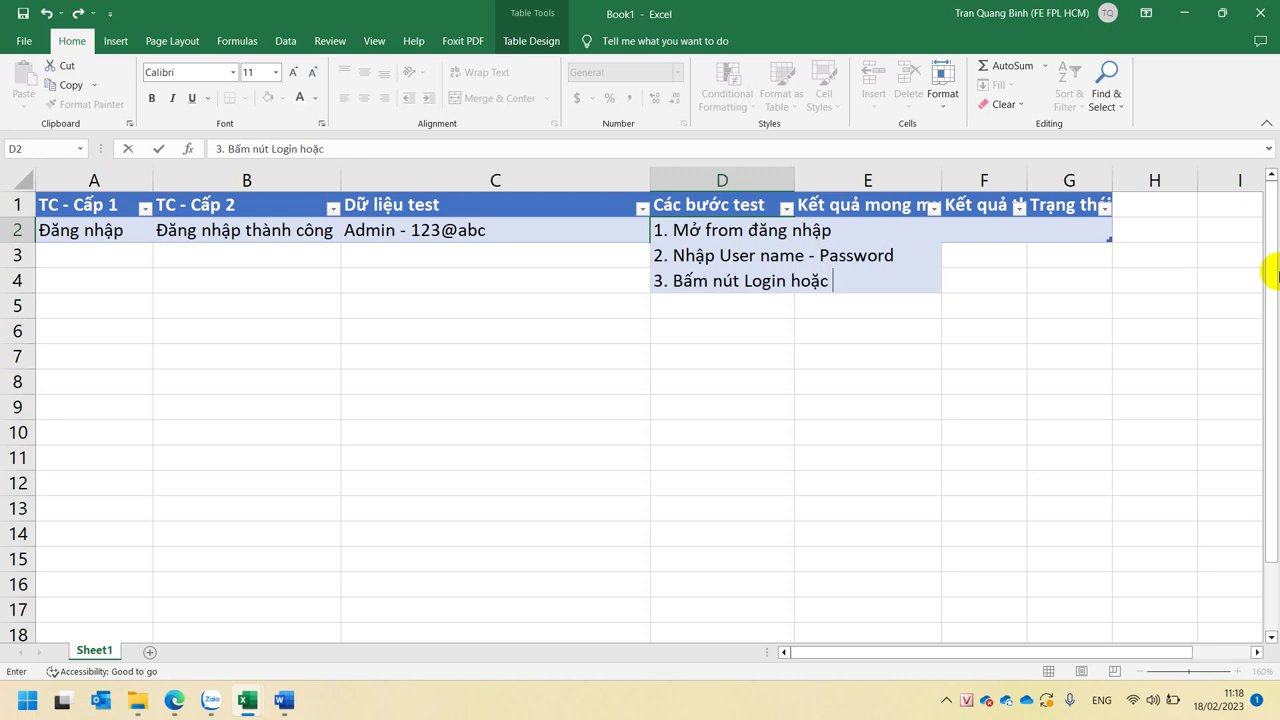
{"action": "type", "text": " Enter"}
{"action": "key", "text": "alt+Return"}
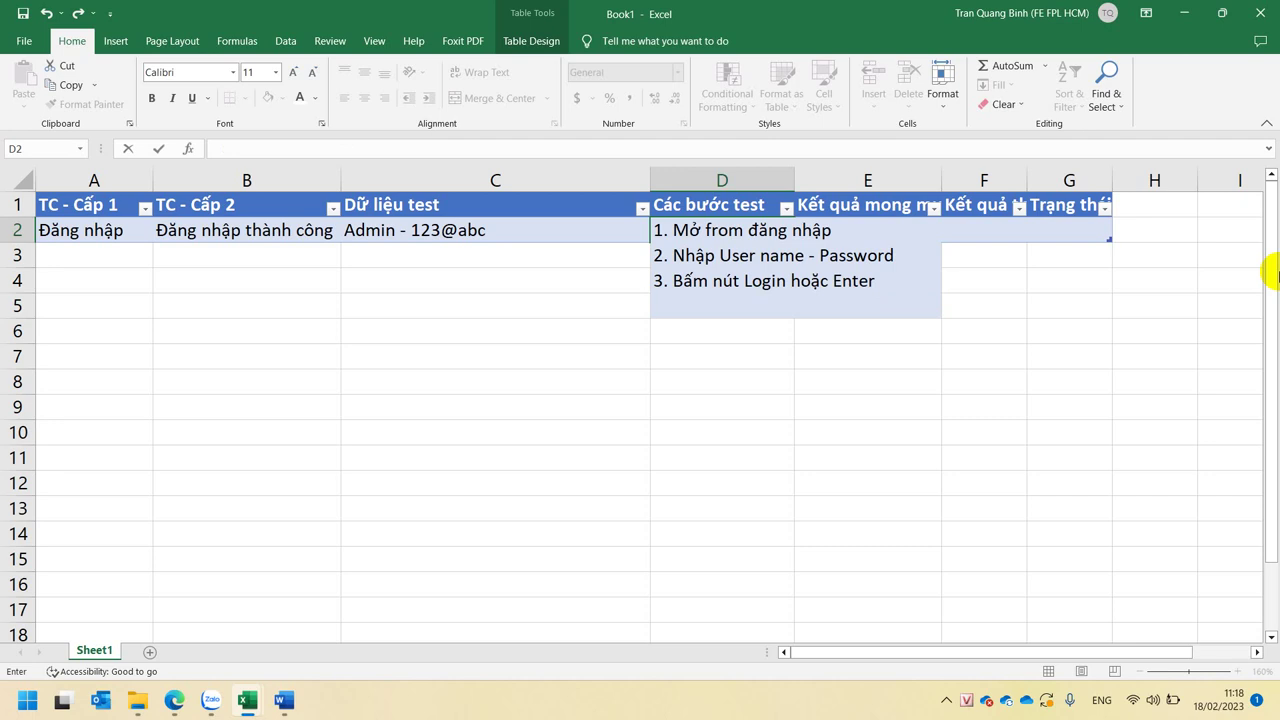
{"action": "key", "text": "Return"}
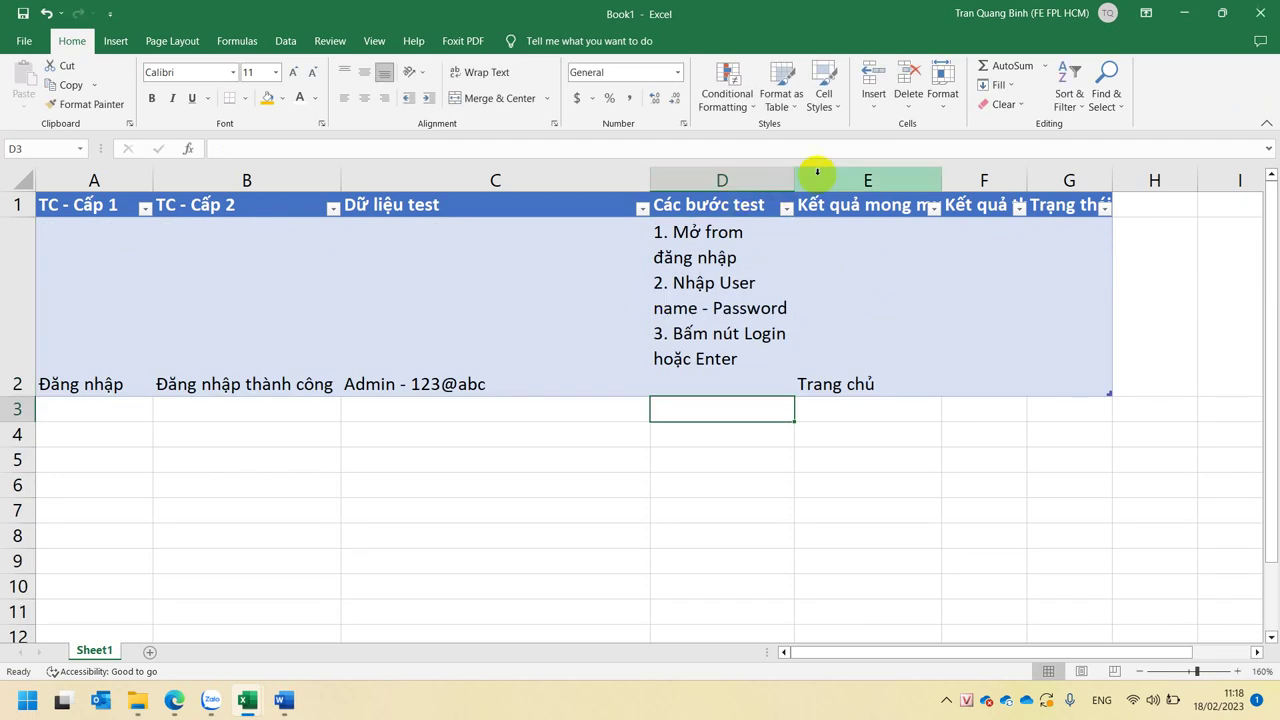
- Widen column D and autofit row 2 so each test step fits on one line
{"action": "left_click_drag", "start_coordinate": [795, 176], "coordinate": [968, 176]}
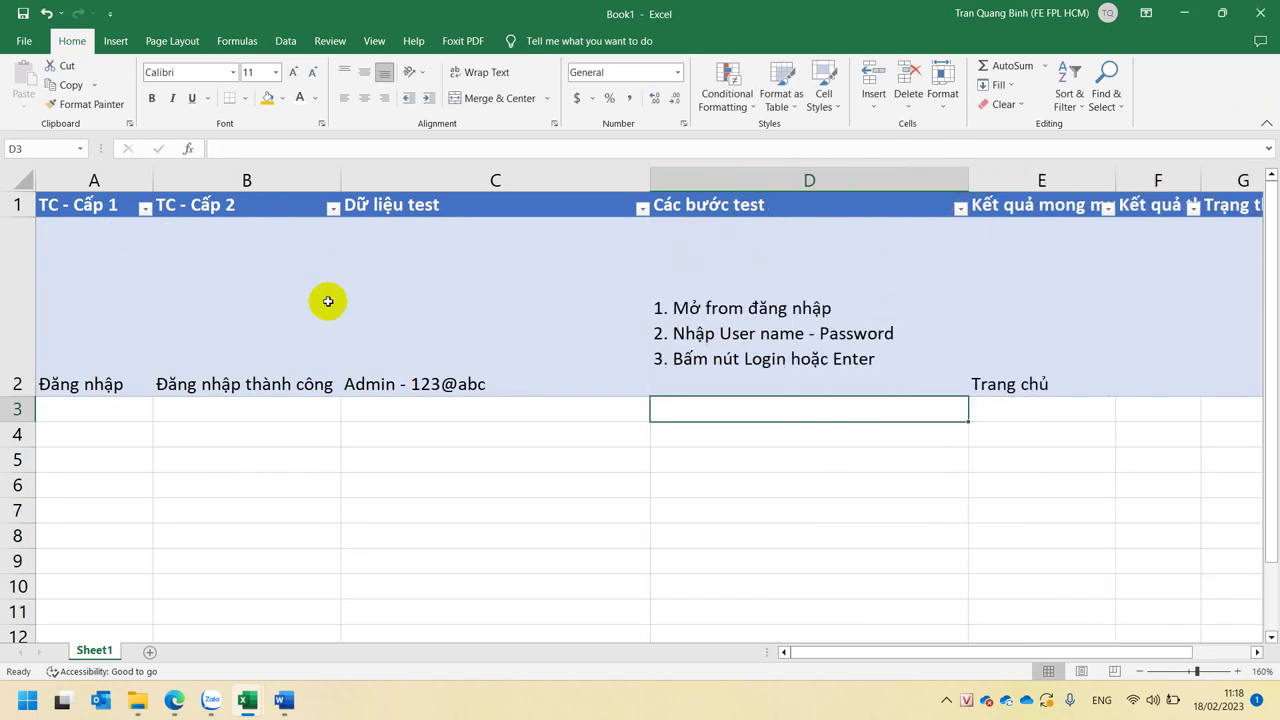
{"action": "double_click", "coordinate": [27, 390]}
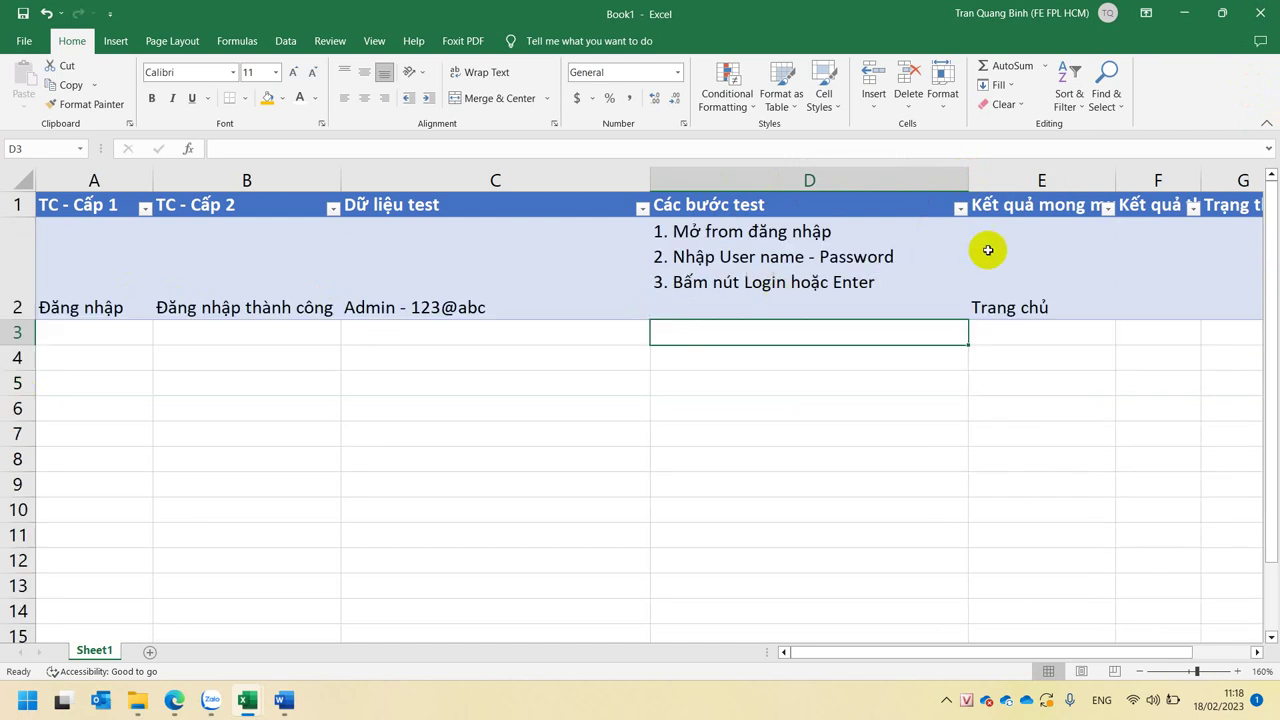
{"action": "left_click", "coordinate": [1035, 253]}
- Enter 'đúng' as F2's actual result and 'pass' as G2's status, then select C3
{"action": "left_click", "coordinate": [1185, 258]}
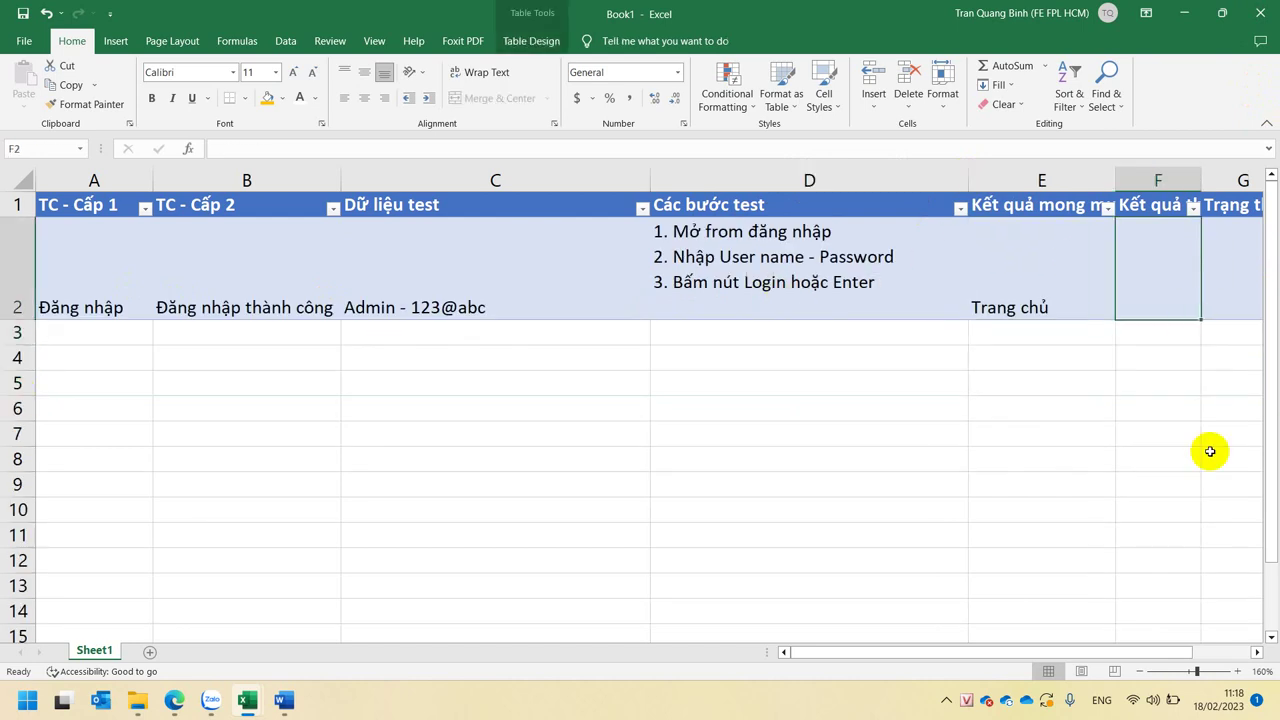
{"action": "type", "text": "đúng"}
{"action": "key", "text": "Tab"}
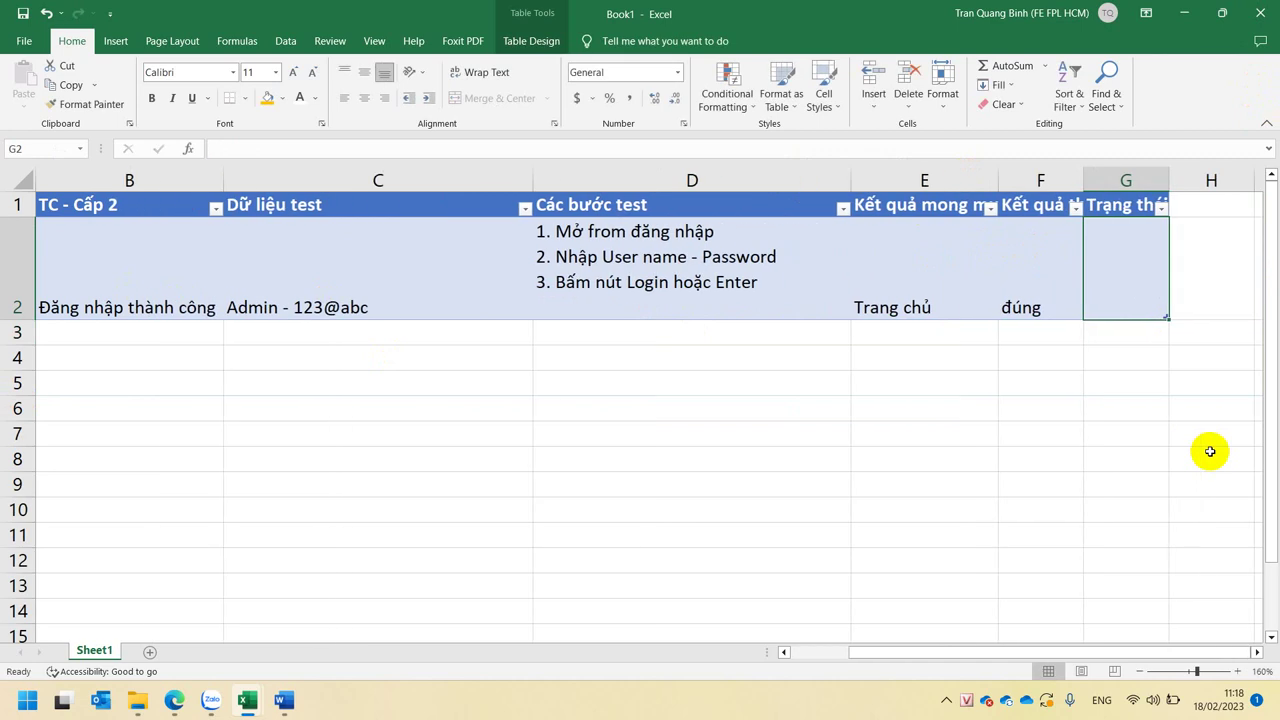
{"action": "type", "text": "pass"}
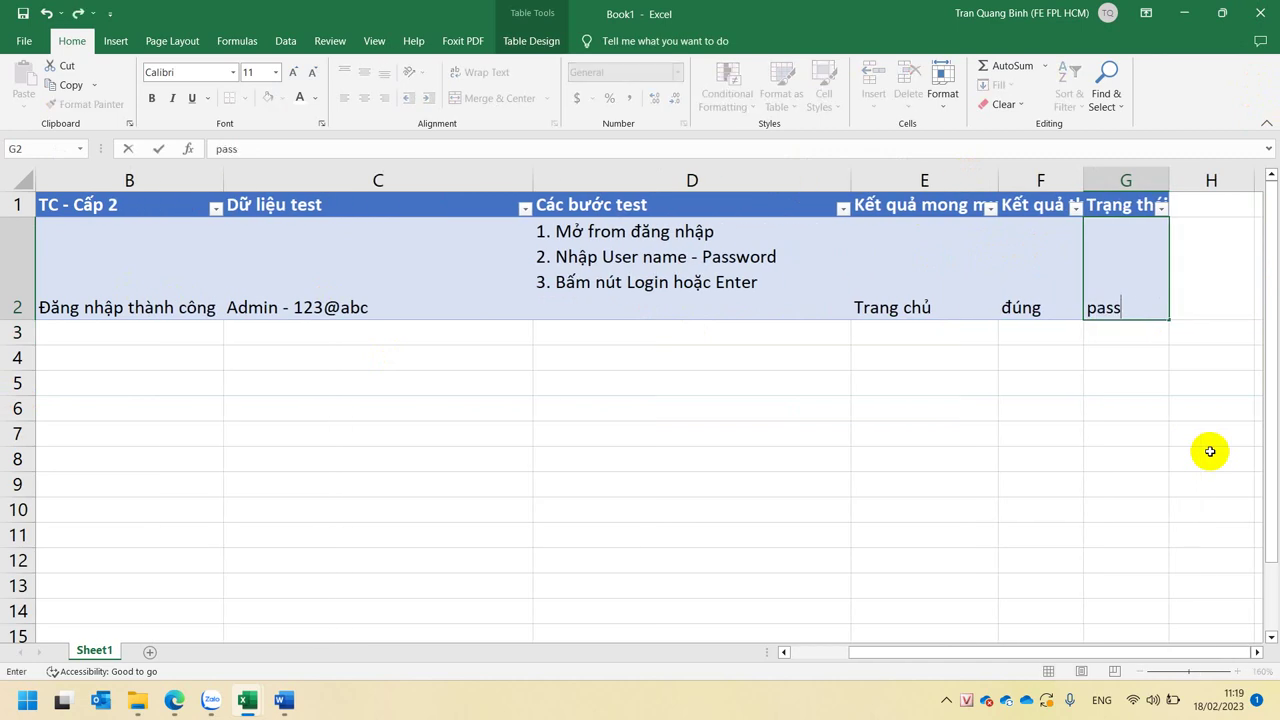
{"action": "key", "text": "Return"}
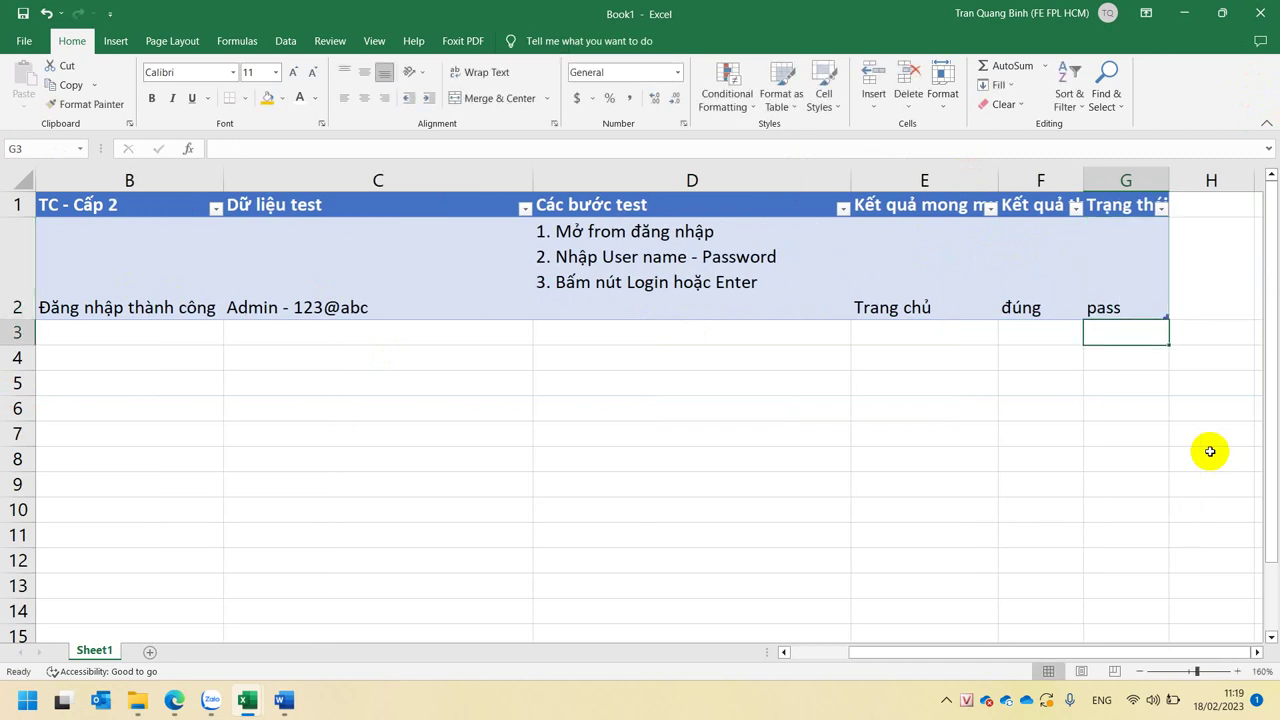
{"action": "left_click", "coordinate": [197, 269]}
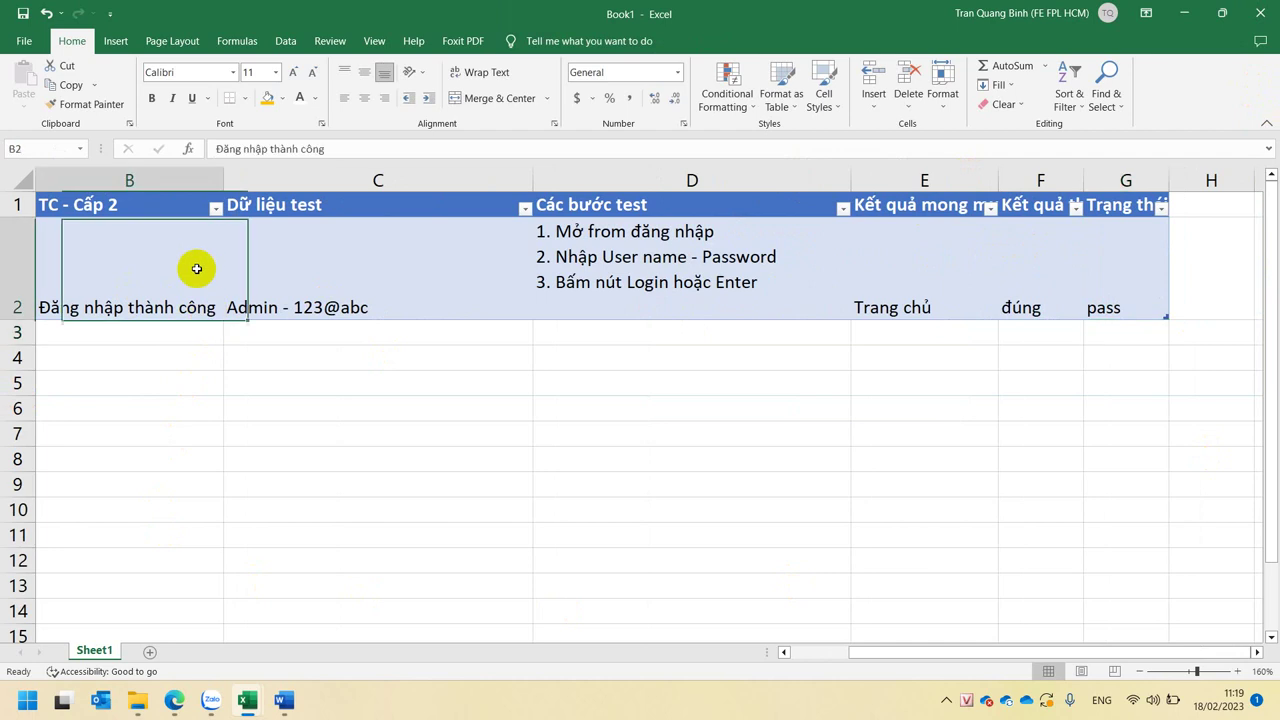
{"action": "left_click", "coordinate": [350, 262]}
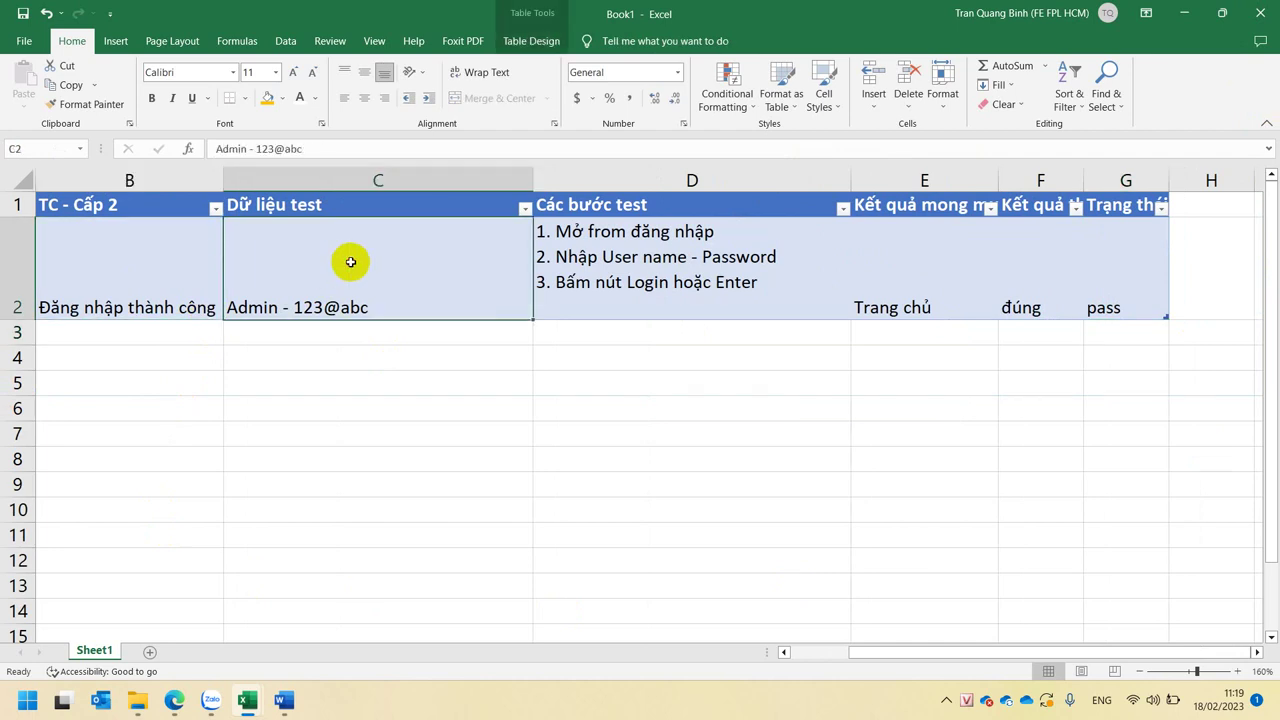
{"action": "left_click", "coordinate": [322, 330]}
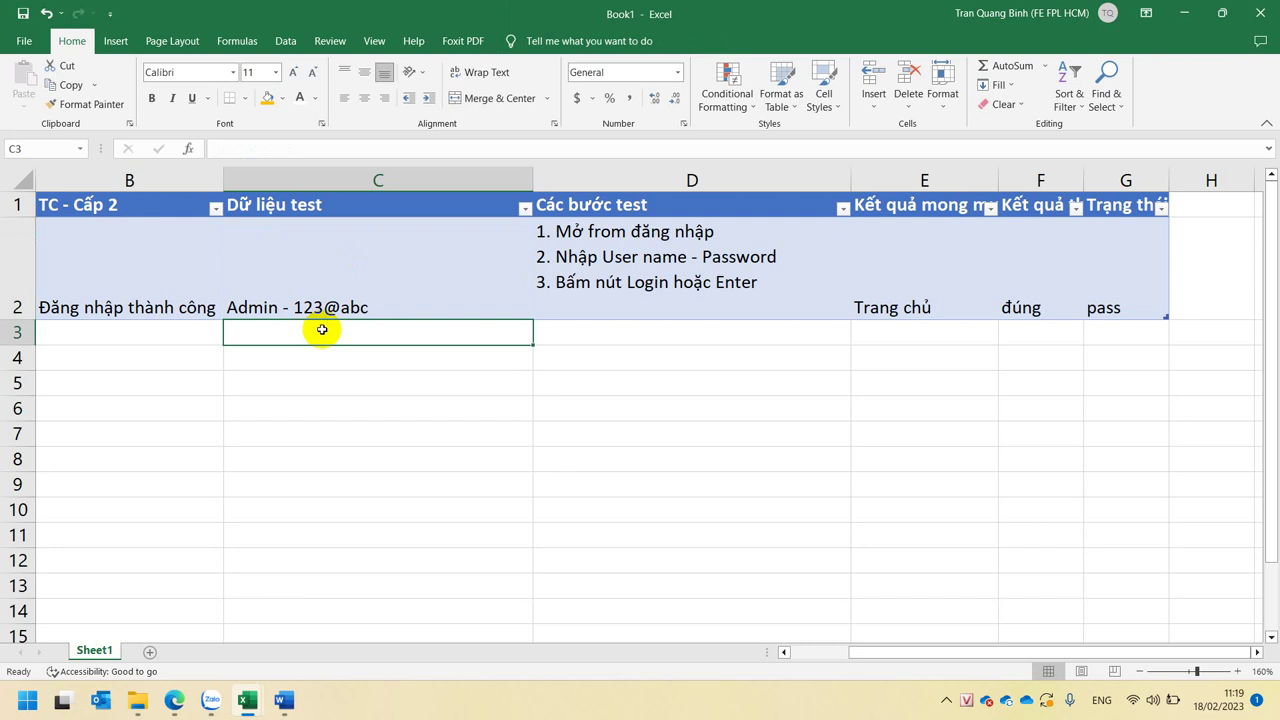
- Enter the employee account's username and password as the test data in C3
{"action": "type", "text": "Nhaan"}
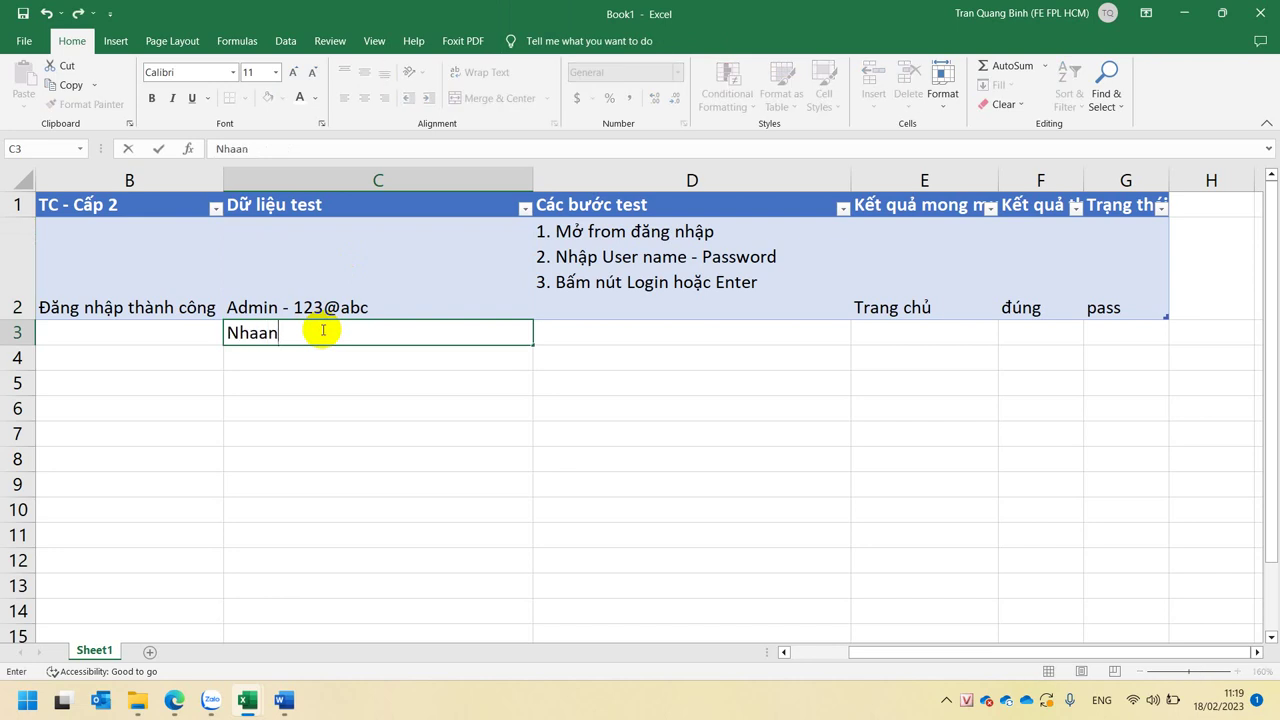
{"action": "key", "text": "BackSpace"}
{"action": "key", "text": "BackSpace"}
{"action": "type", "text": "nVien1 - 123"}
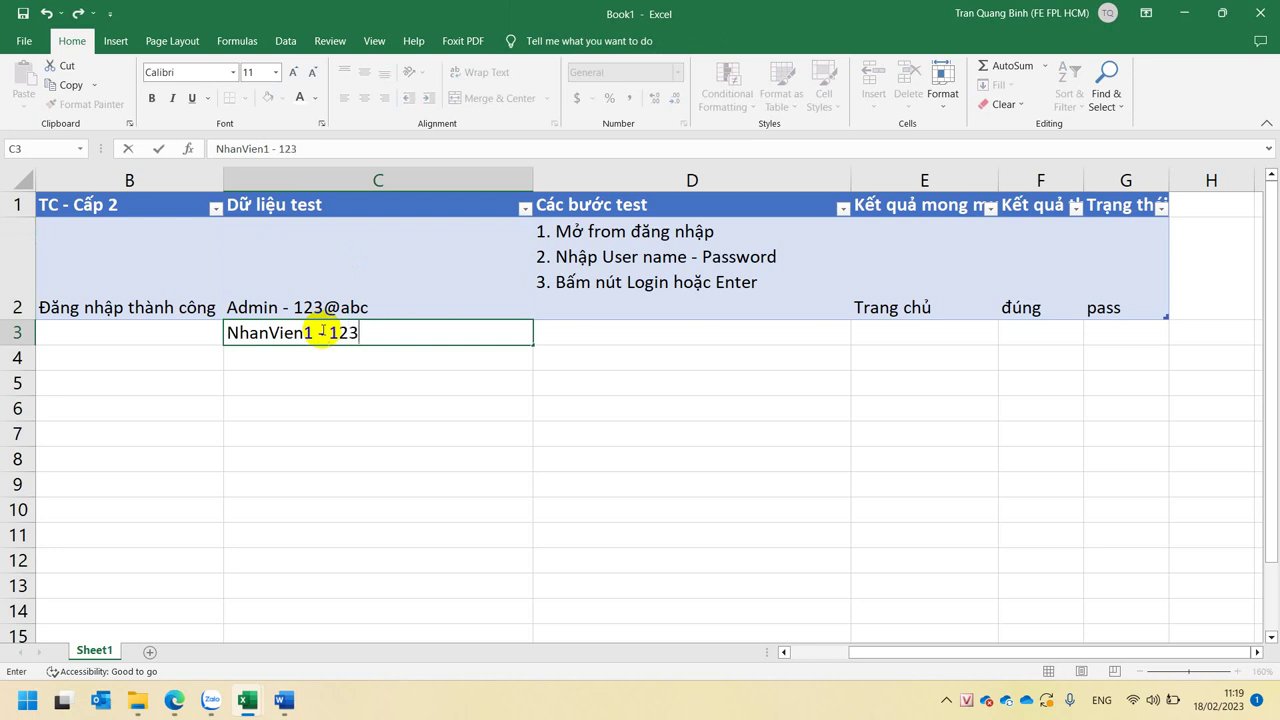
{"action": "type", "text": "@abc"}
{"action": "key", "text": "Tab"}
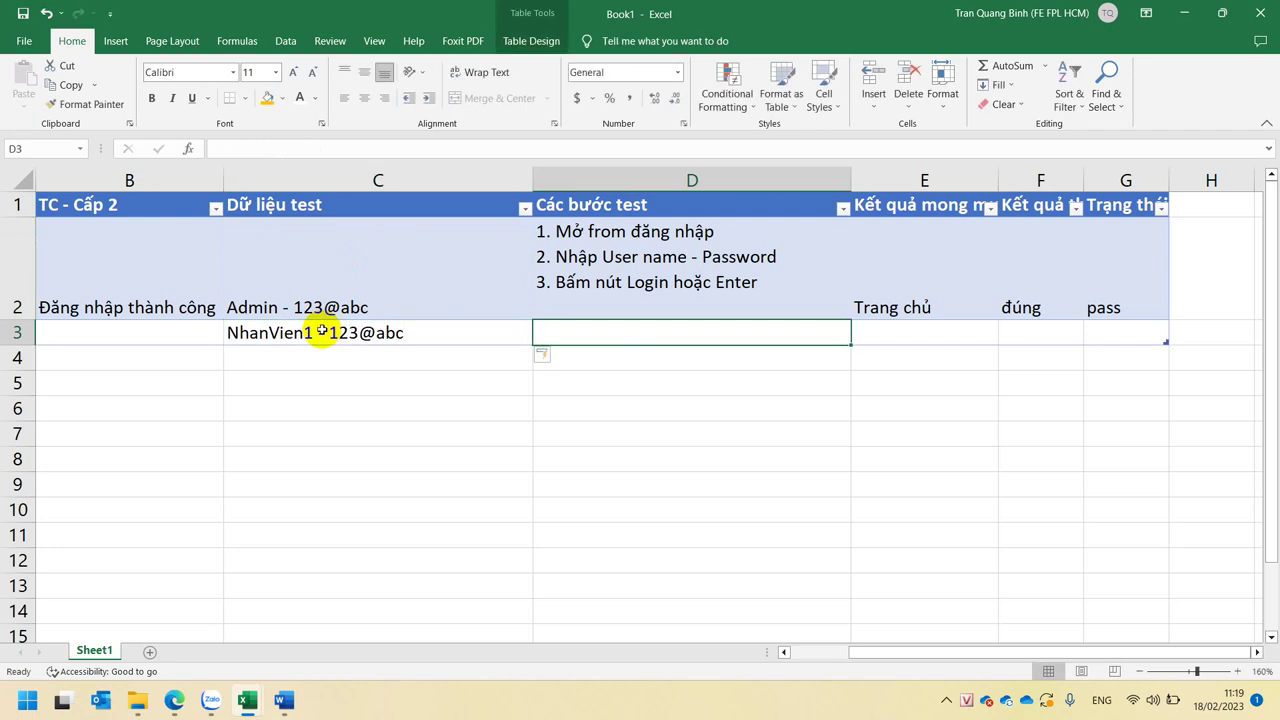
- Fill D3 through G3 down from row 2's steps, expected result, actual result and status
{"action": "key", "text": "ctrl+d"}
{"action": "key", "text": "Tab"}
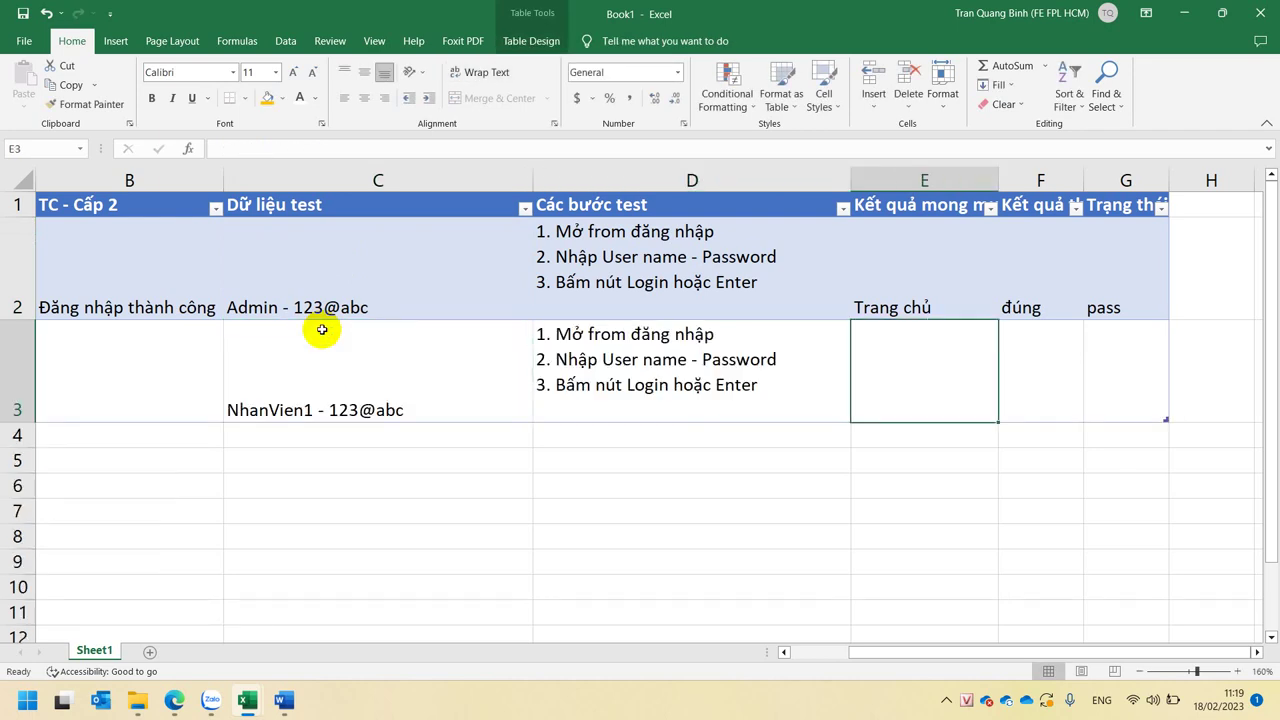
{"action": "key", "text": "ctrl+d"}
{"action": "key", "text": "Tab"}
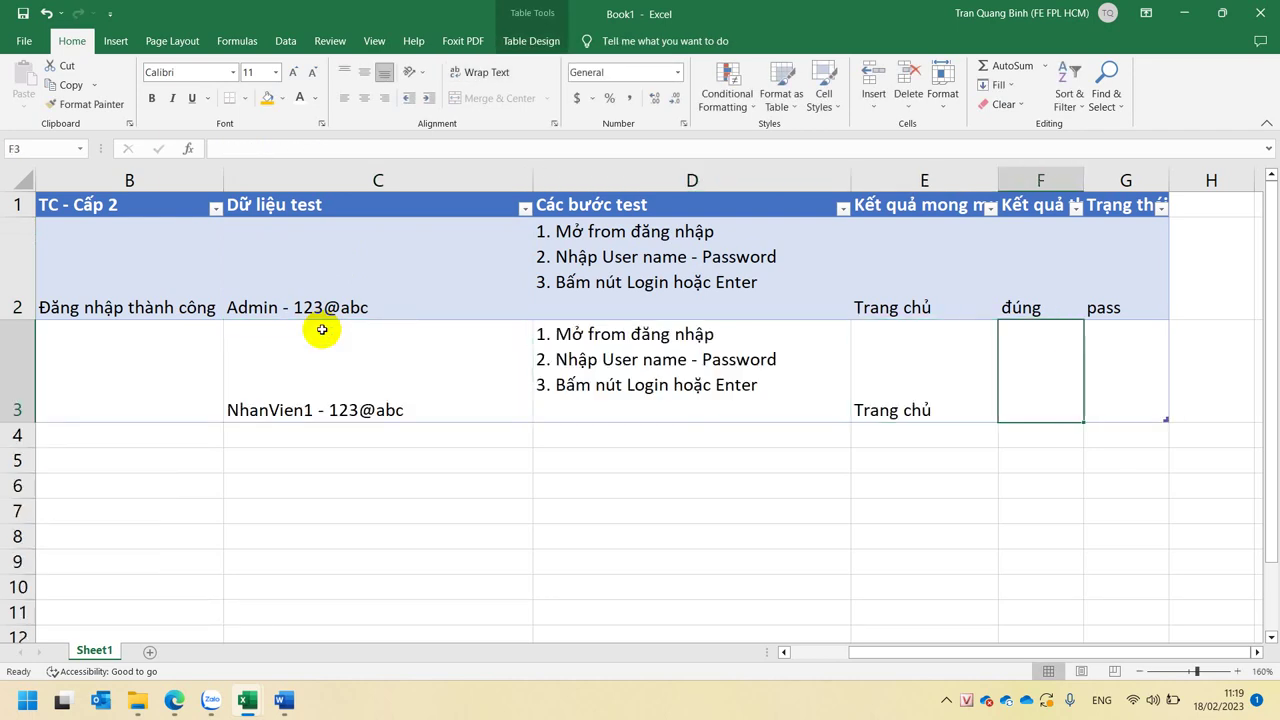
{"action": "key", "text": "ctrl+d"}
{"action": "key", "text": "Tab"}
{"action": "key", "text": "ctrl+d"}
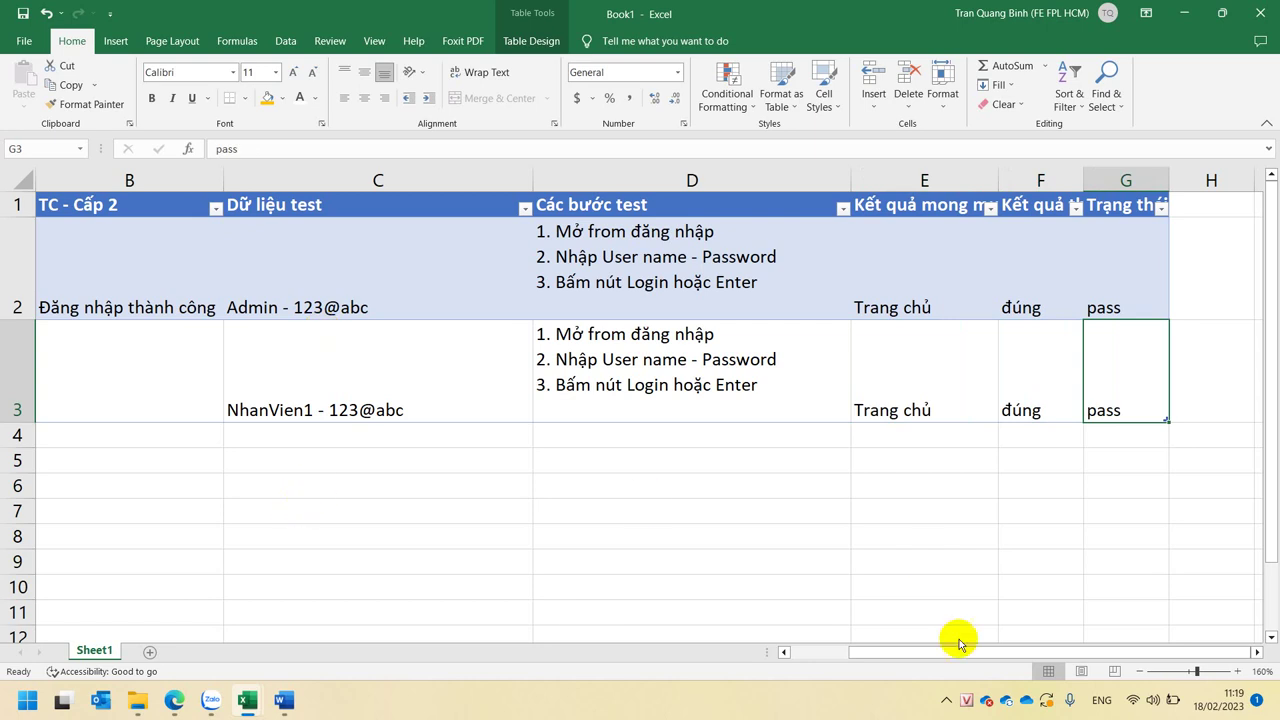
{"action": "left_click", "coordinate": [784, 653]}
- Insert an empty row above the employee test case at row 3
{"action": "left_click_drag", "start_coordinate": [514, 315], "coordinate": [505, 375]}
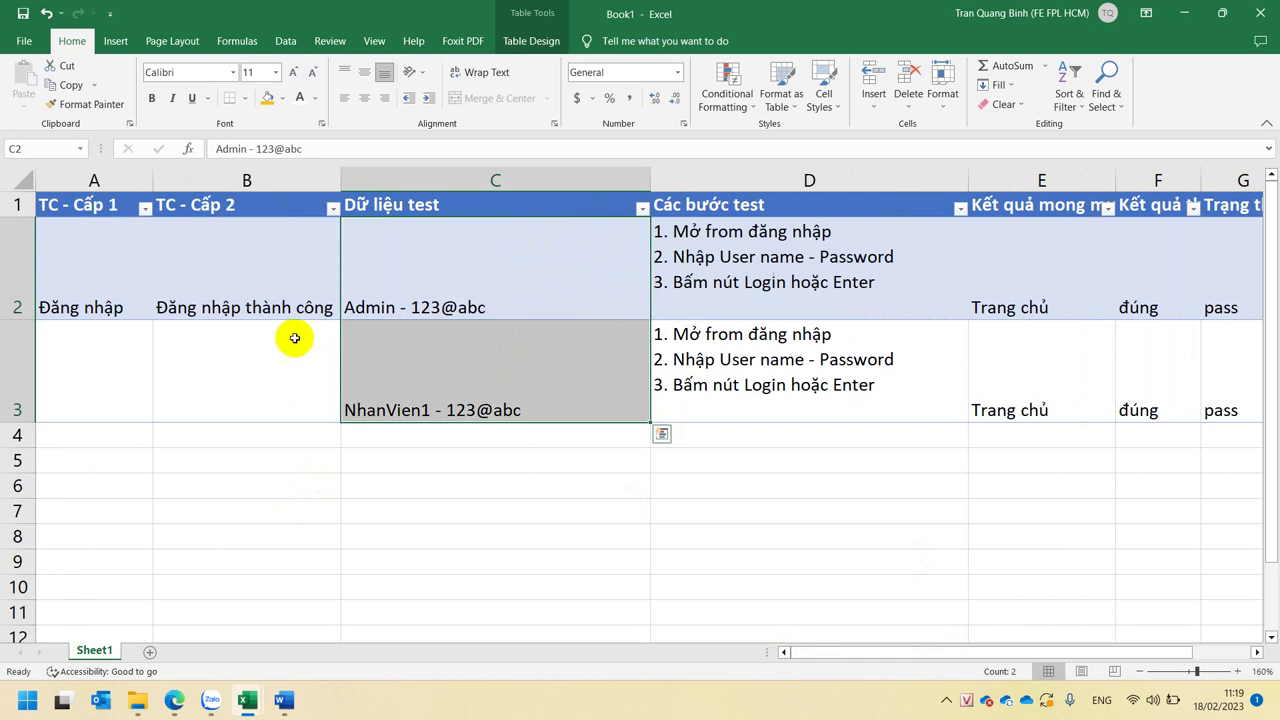
{"action": "left_click", "coordinate": [438, 290]}
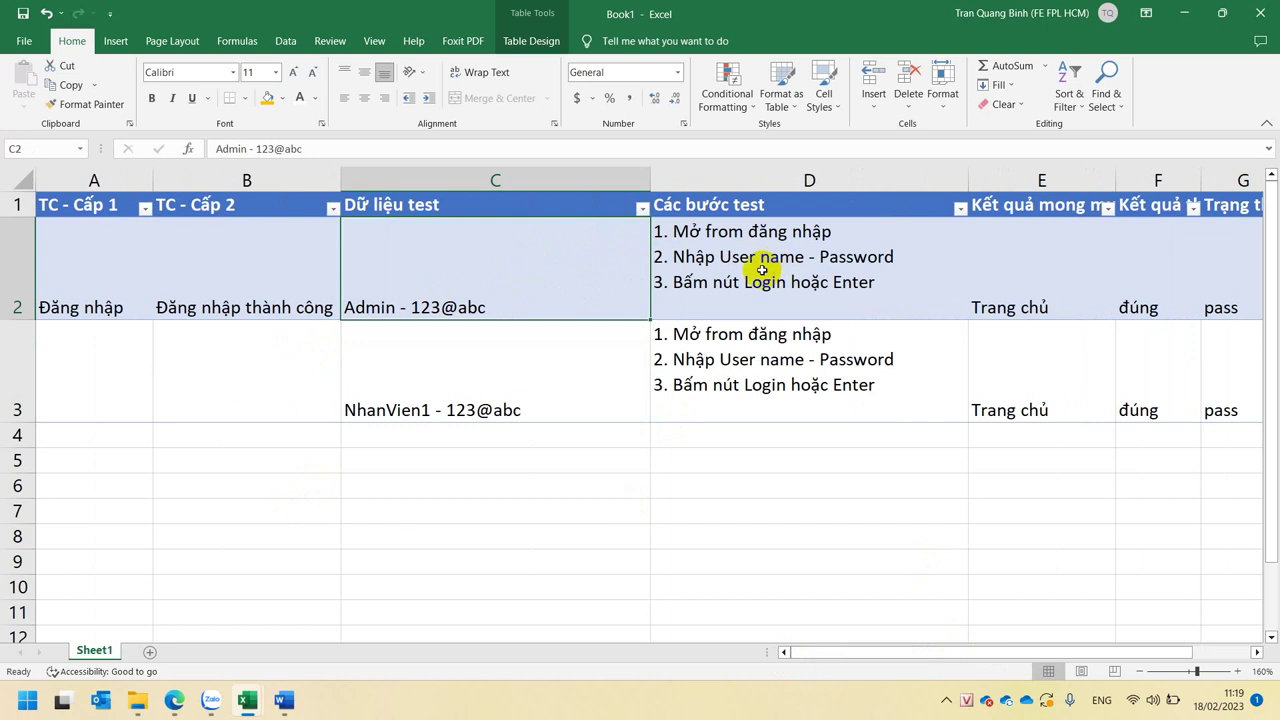
{"action": "left_click", "coordinate": [535, 396]}
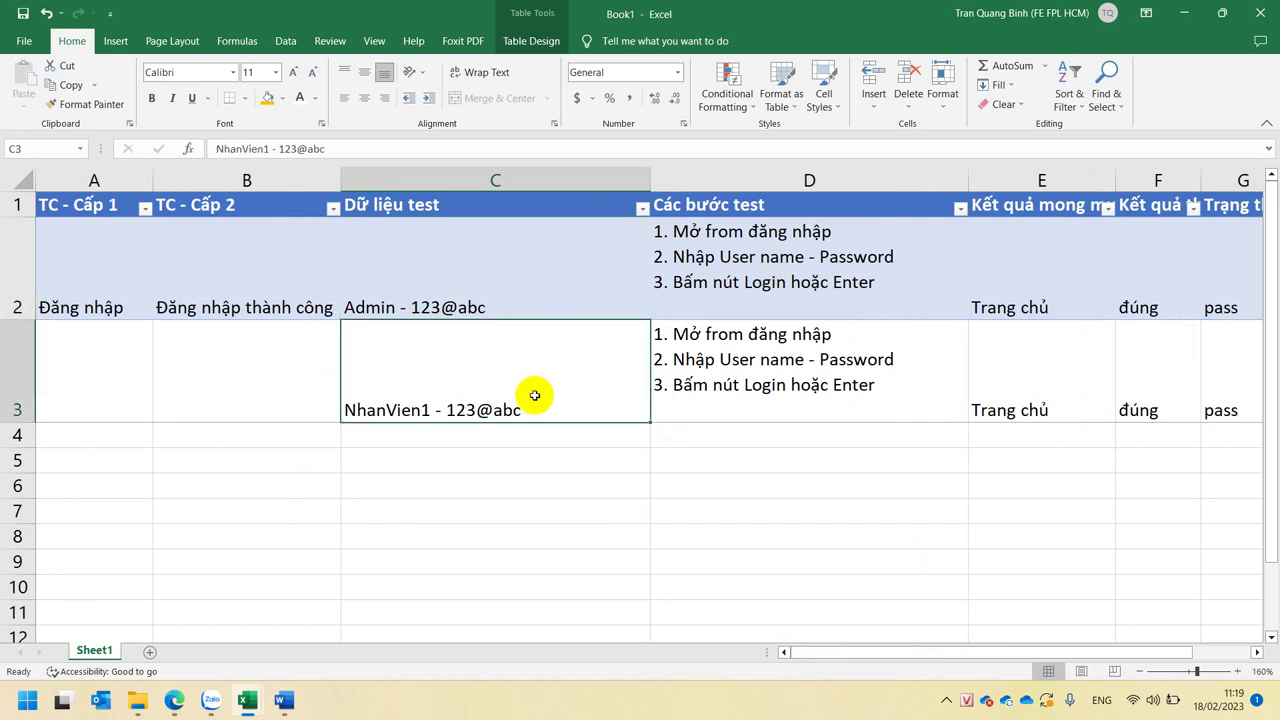
{"action": "left_click", "coordinate": [1034, 268]}
{"action": "left_click", "coordinate": [888, 289]}
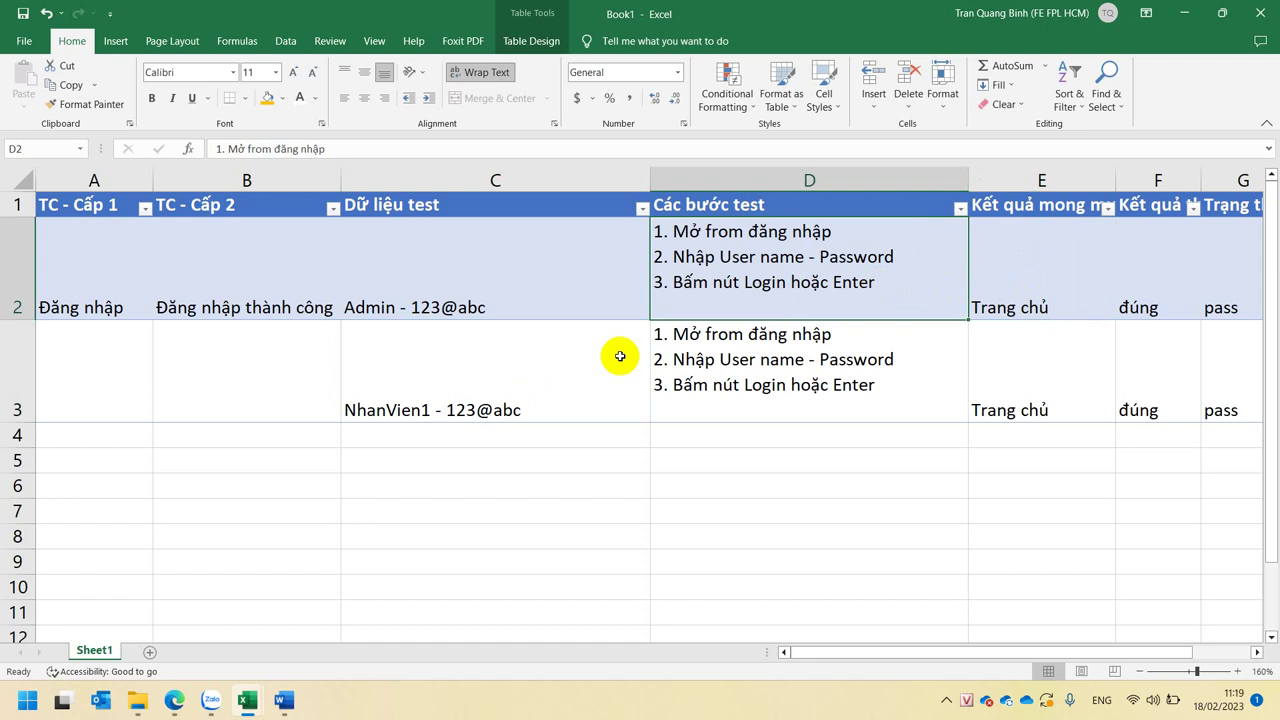
{"action": "right_click", "coordinate": [17, 378]}
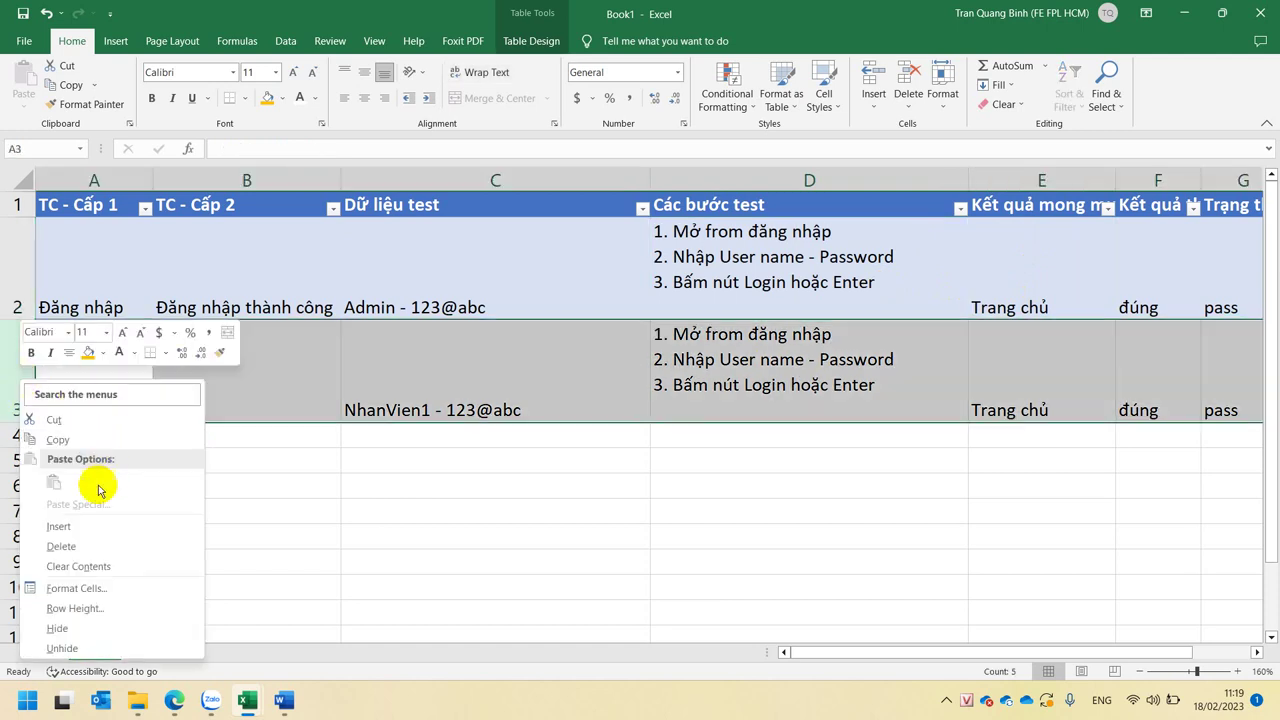
{"action": "left_click", "coordinate": [88, 527]}
- Copy C2's formatting into the new C3 and clear its contents
{"action": "left_click", "coordinate": [577, 331]}
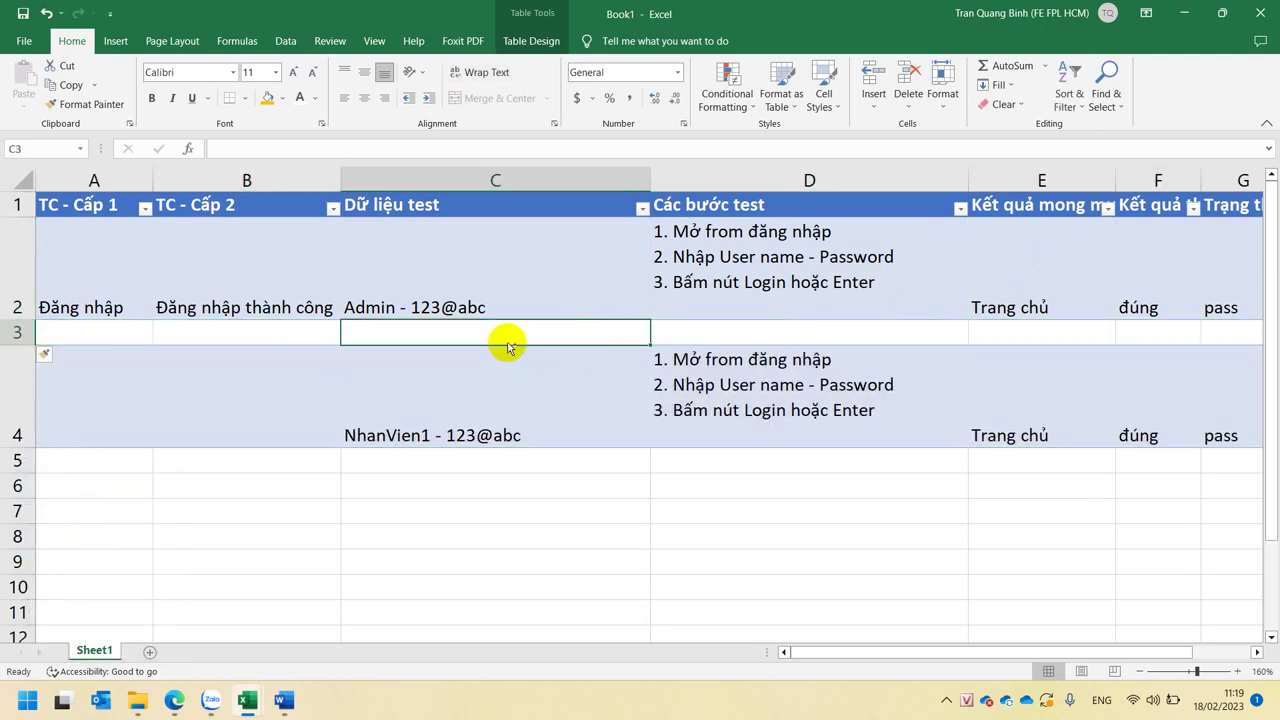
{"action": "key", "text": "ctrl+d"}
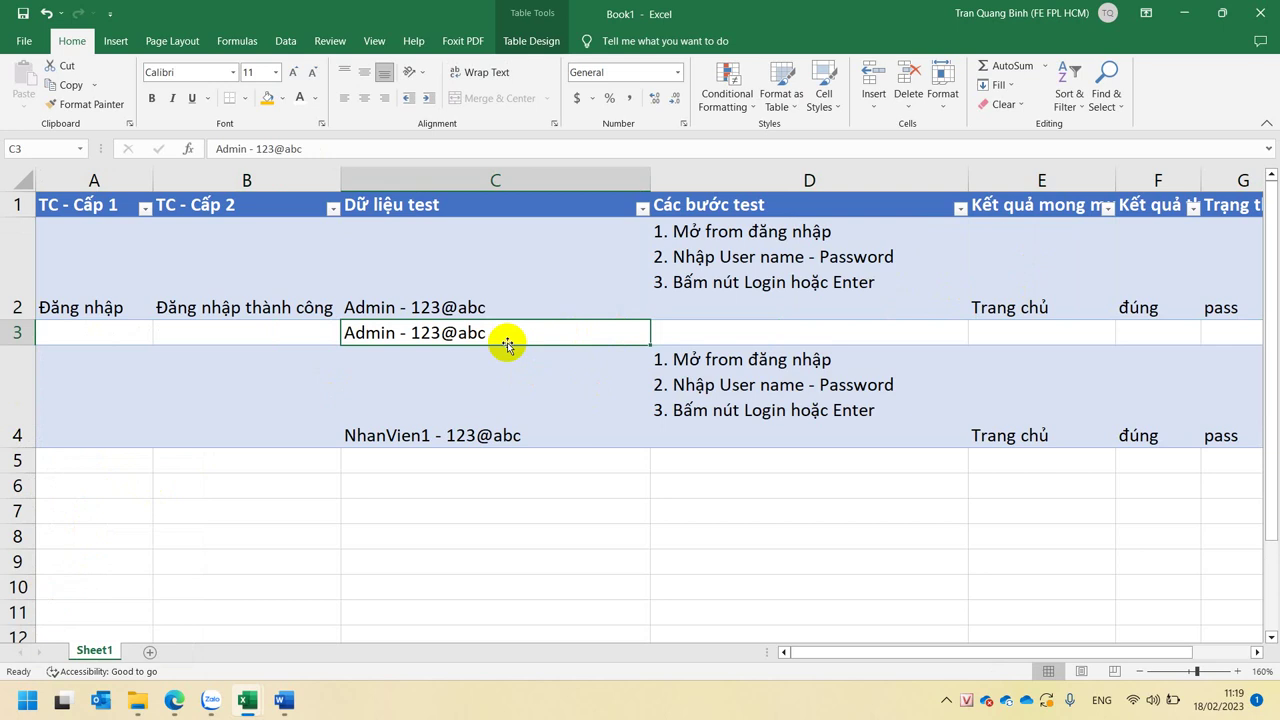
{"action": "key", "text": "Delete"}
{"action": "key", "text": "Tab"}
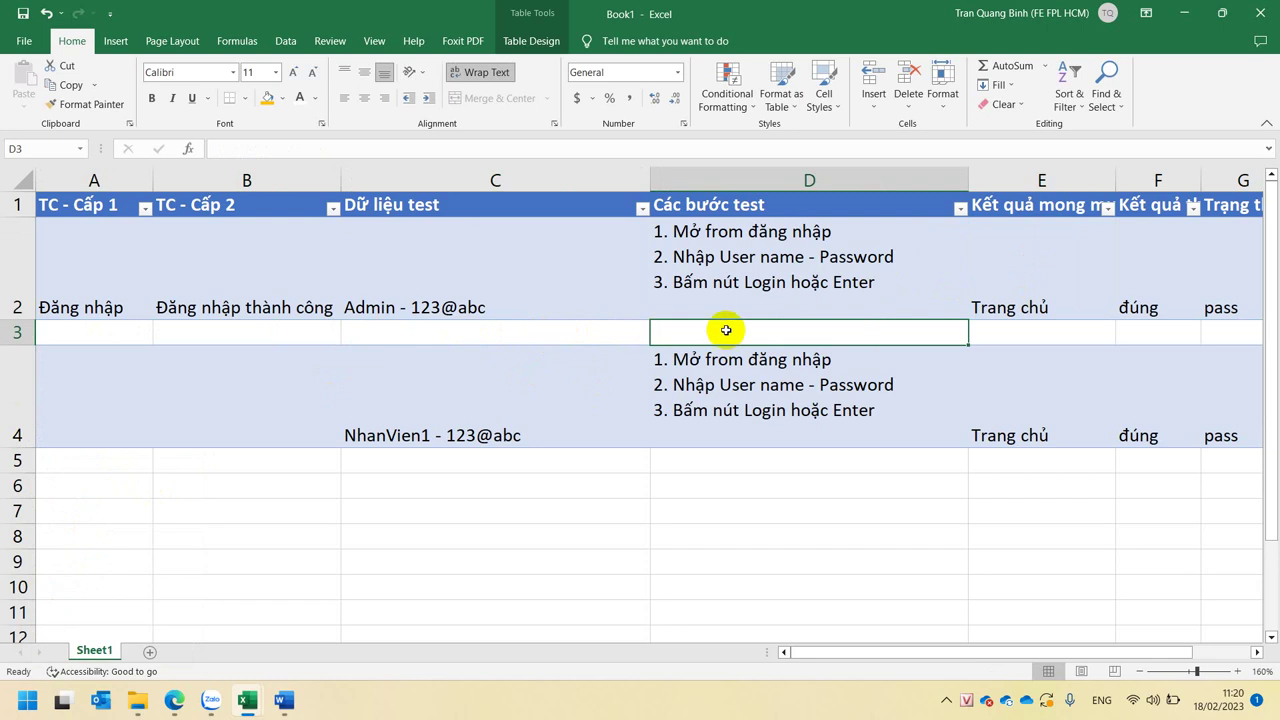
- Enter '4. Click vào menu Tạo User' as the test step in D3
{"action": "double_click", "coordinate": [783, 335]}
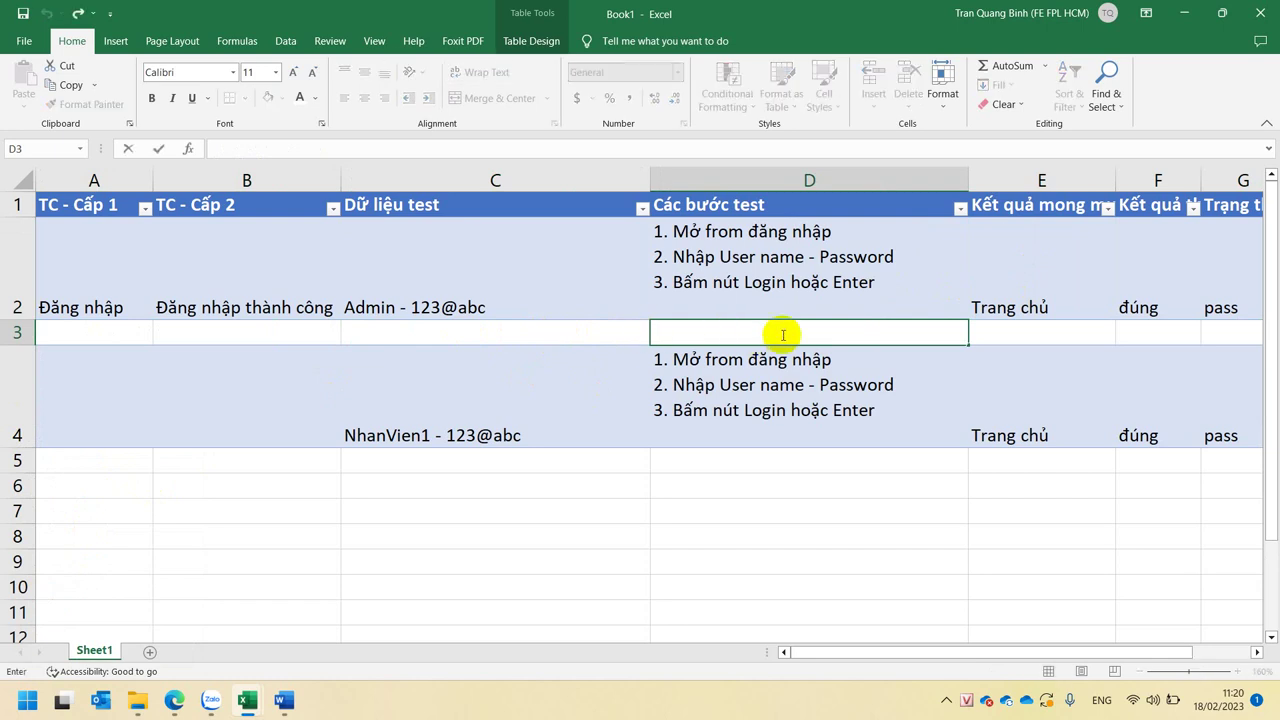
{"action": "type", "text": "4. Click v"}
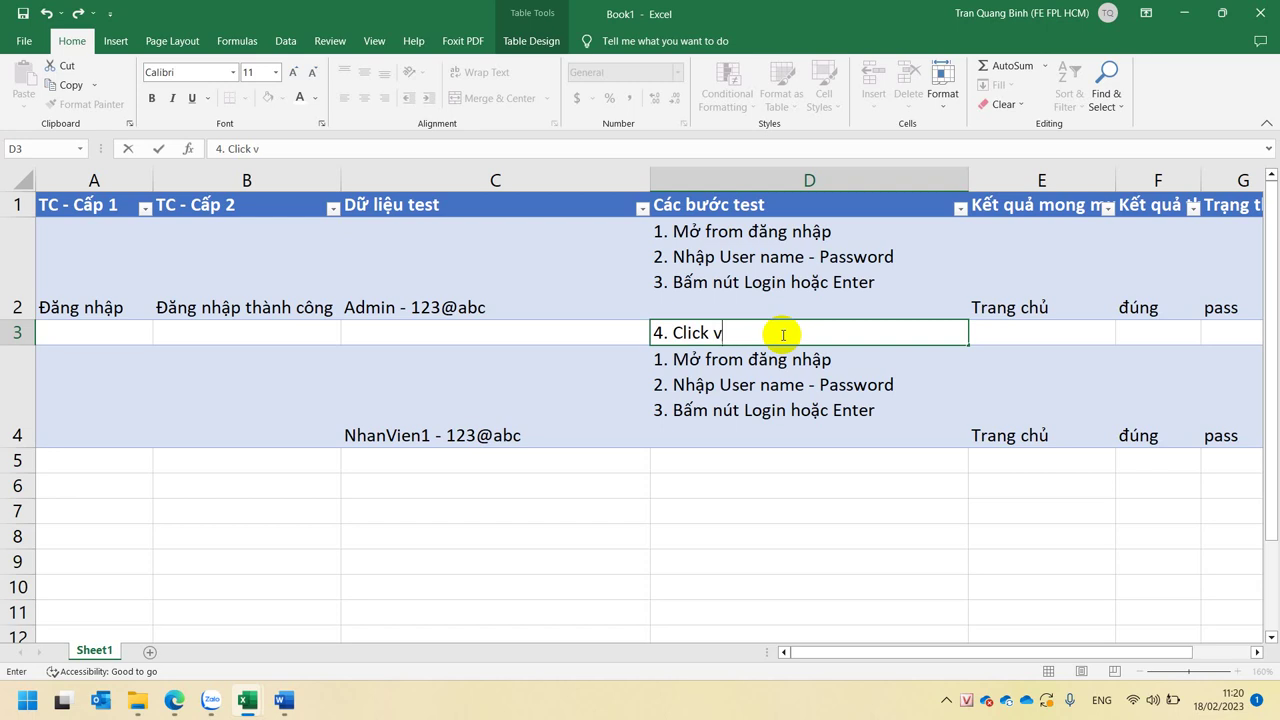
{"action": "type", "text": "ào "}
{"action": "type", "text": "menu "}
{"action": "type", "text": "Ta"}
{"action": "type", "text": "jo "}
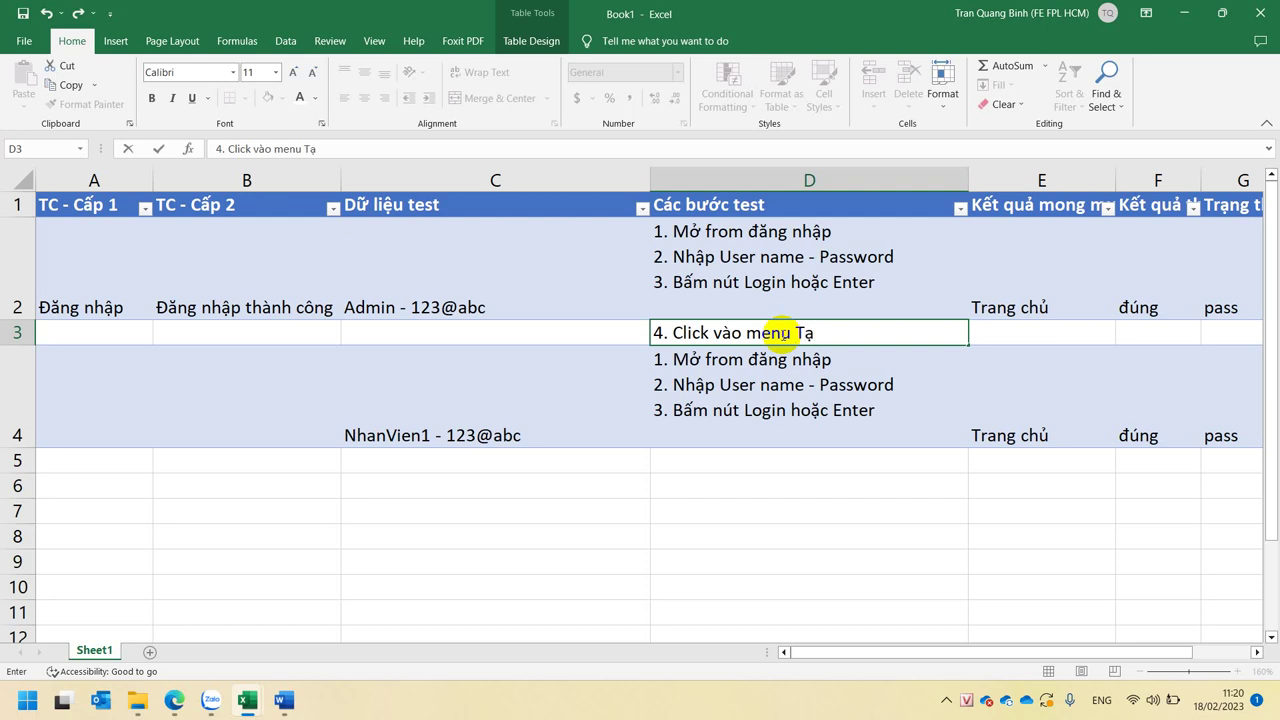
{"action": "type", "text": "User"}
{"action": "key", "text": "Tab"}
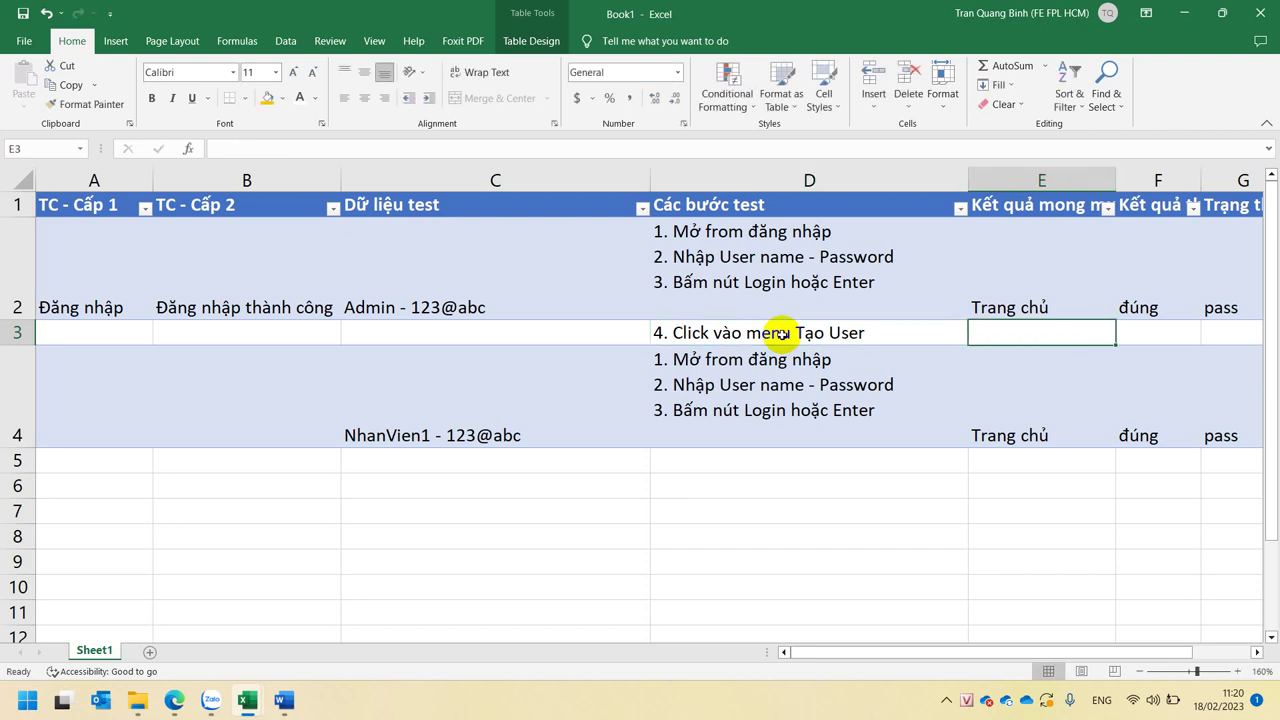
- Set E3's expected result to 'Vào được' and F3's actual result to 'đúng'
{"action": "type", "text": "Vaof dduowc"}
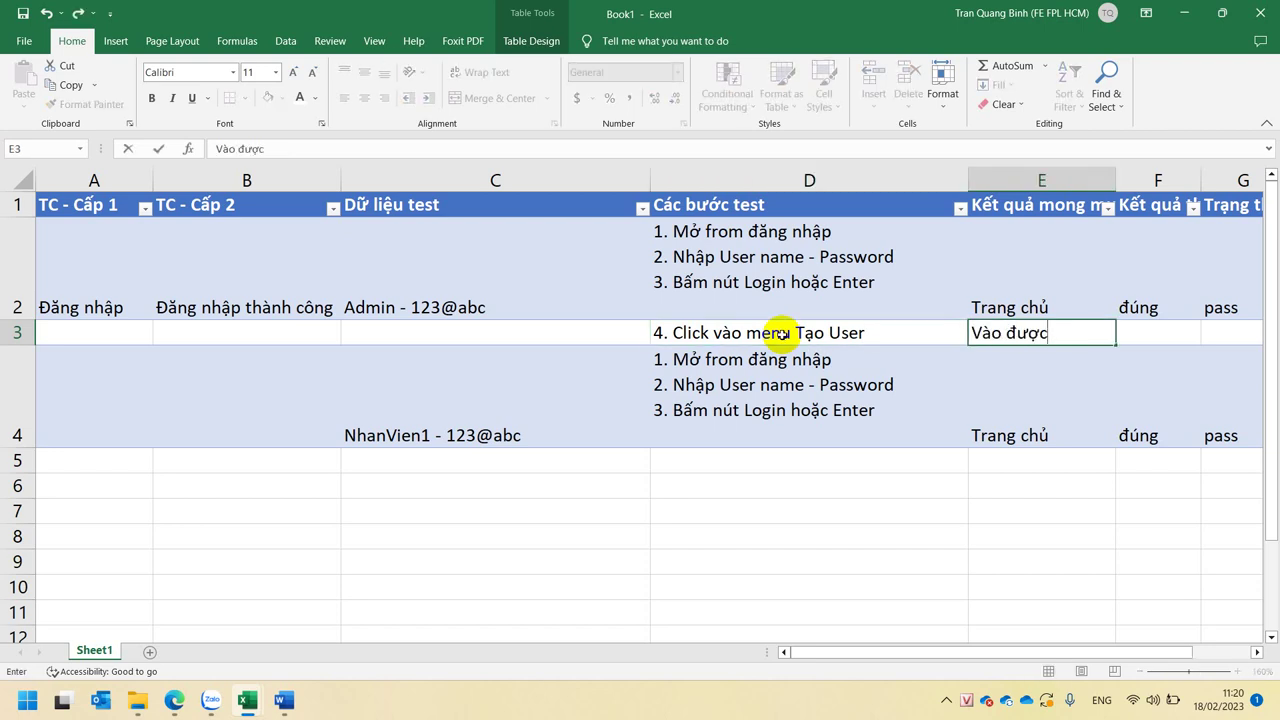
{"action": "key", "text": "Tab"}
{"action": "type", "text": "d"}
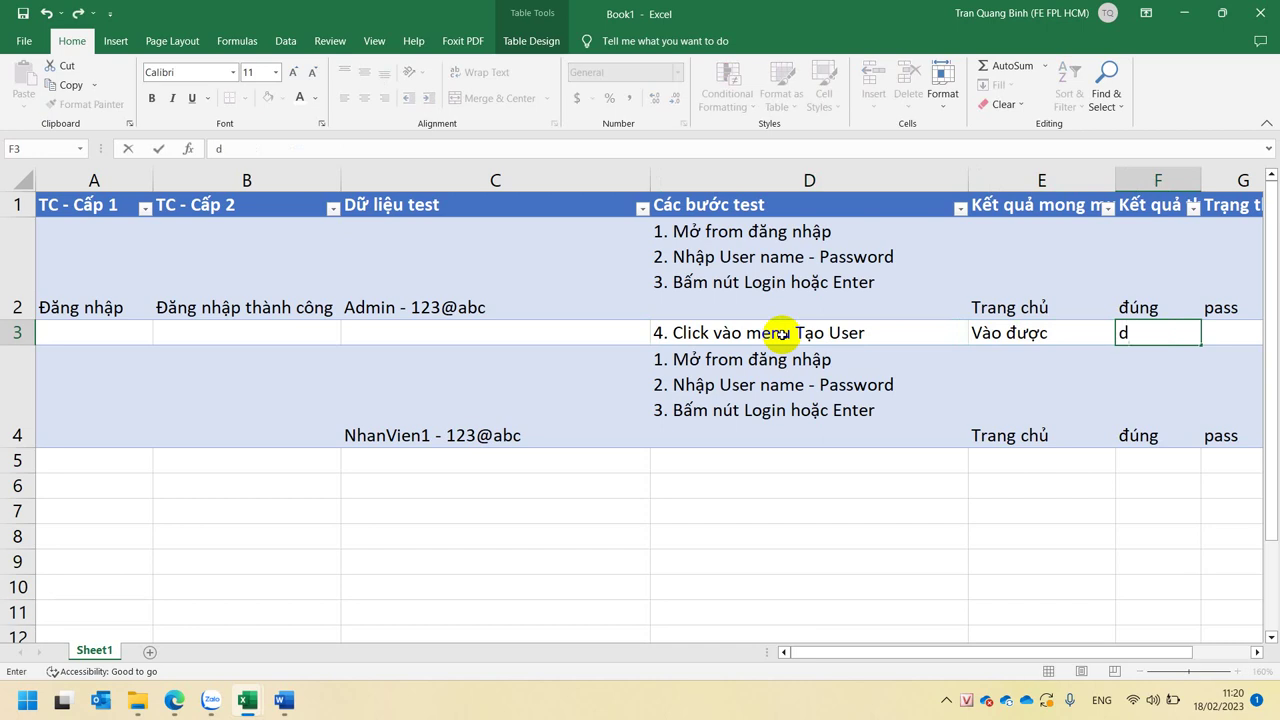
{"action": "key", "text": "BackSpace"}
{"action": "key", "text": "Escape"}
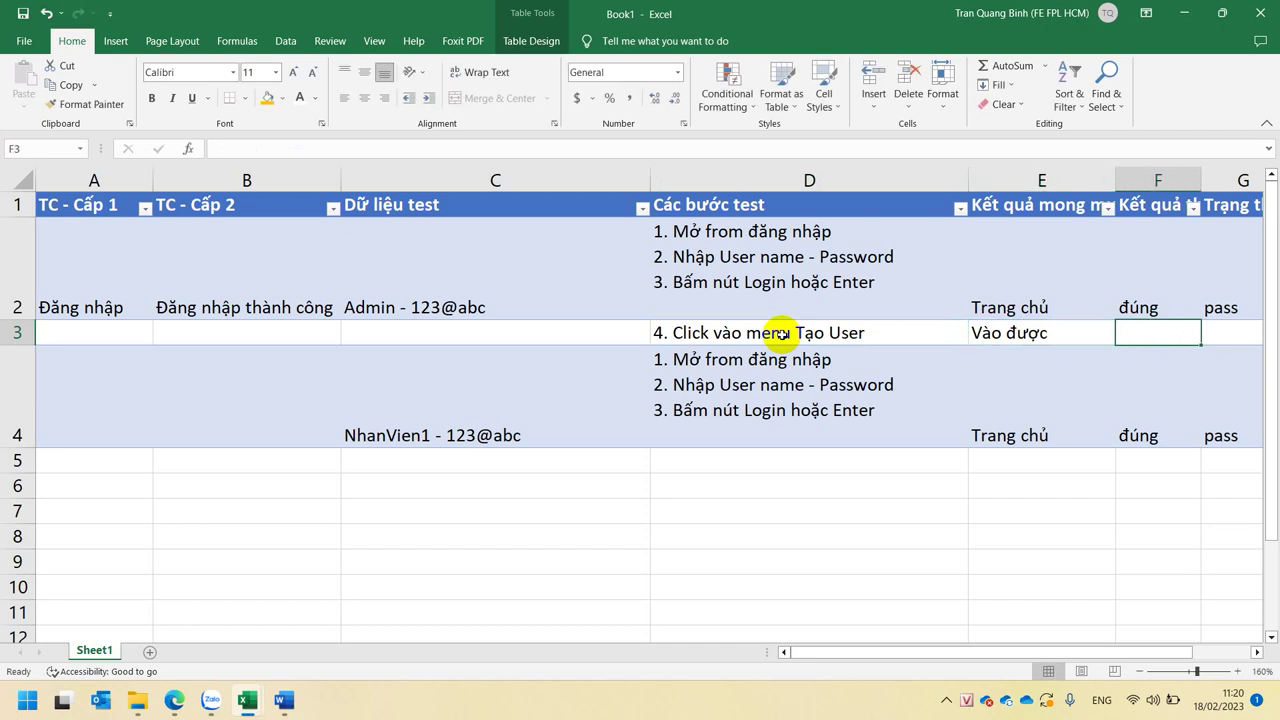
{"action": "type", "text": "đúng"}
{"action": "key", "text": "Tab"}
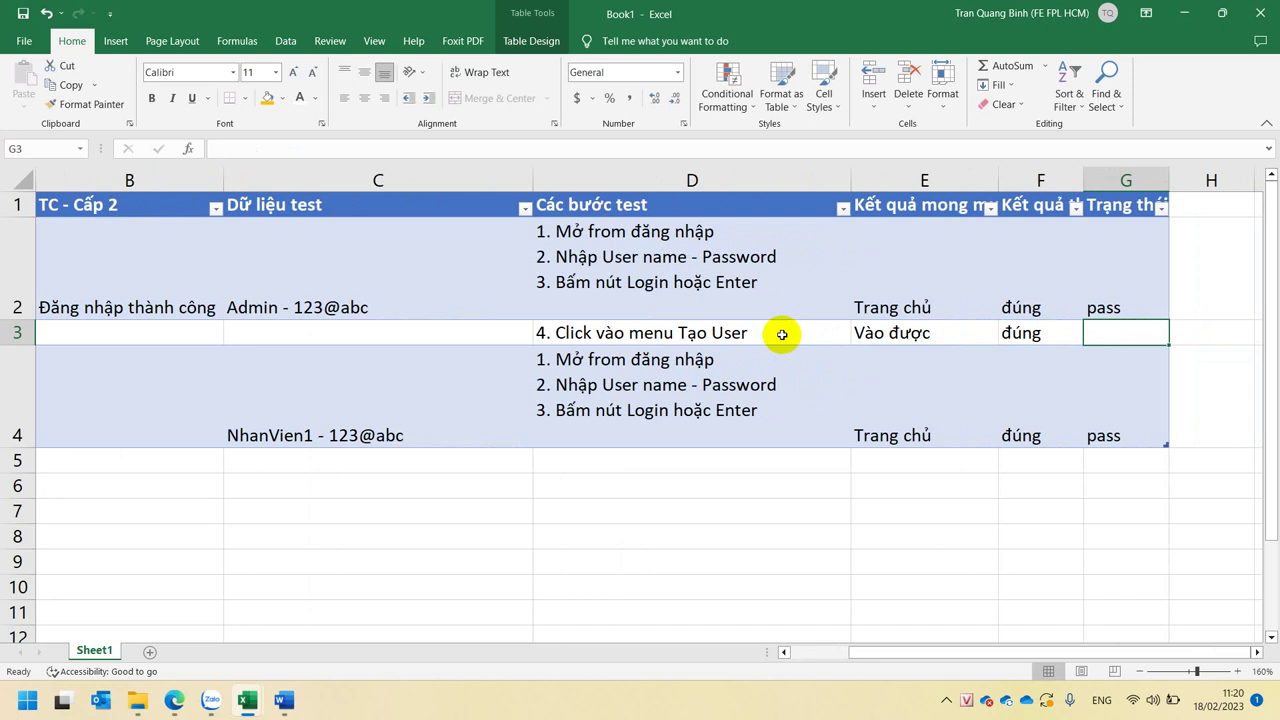
- Set G3's status to 'pass'
{"action": "type", "text": "pass"}
{"action": "key", "text": "ctrl+Return"}
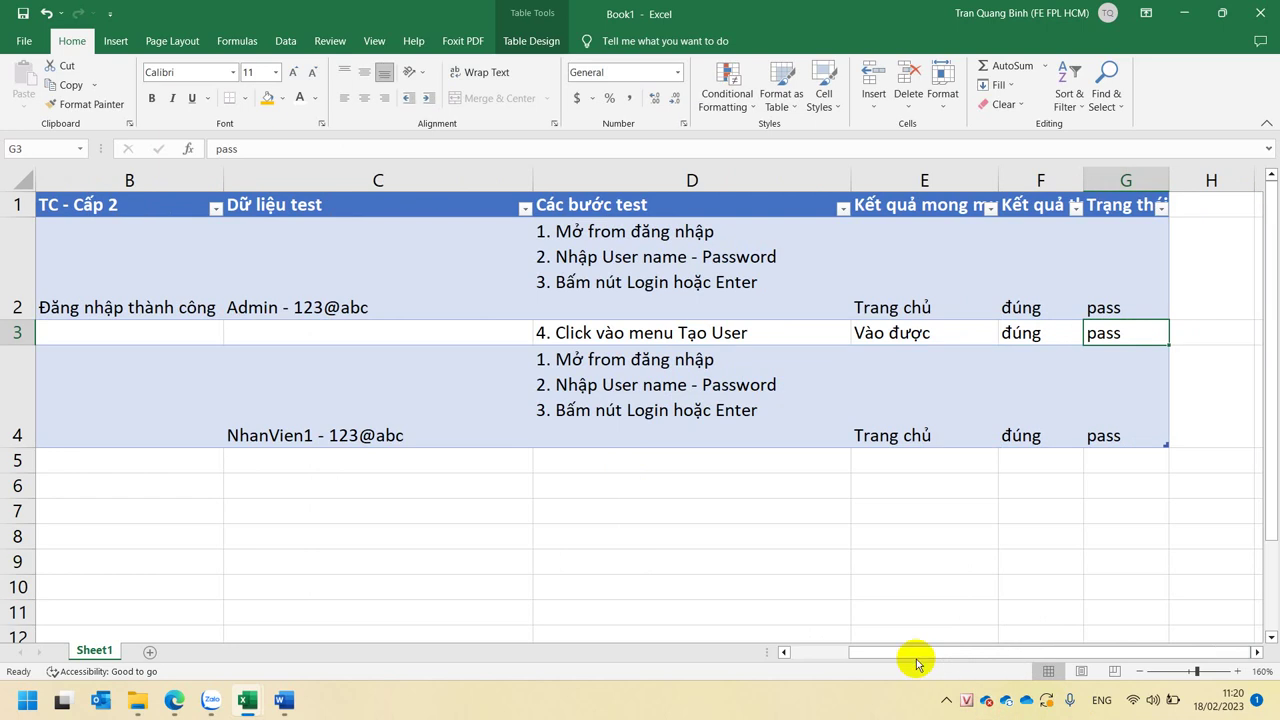
{"action": "left_click_drag", "start_coordinate": [916, 658], "coordinate": [823, 657]}
- Review row 2's test case level, test data, steps, results and status
{"action": "left_click", "coordinate": [241, 268]}
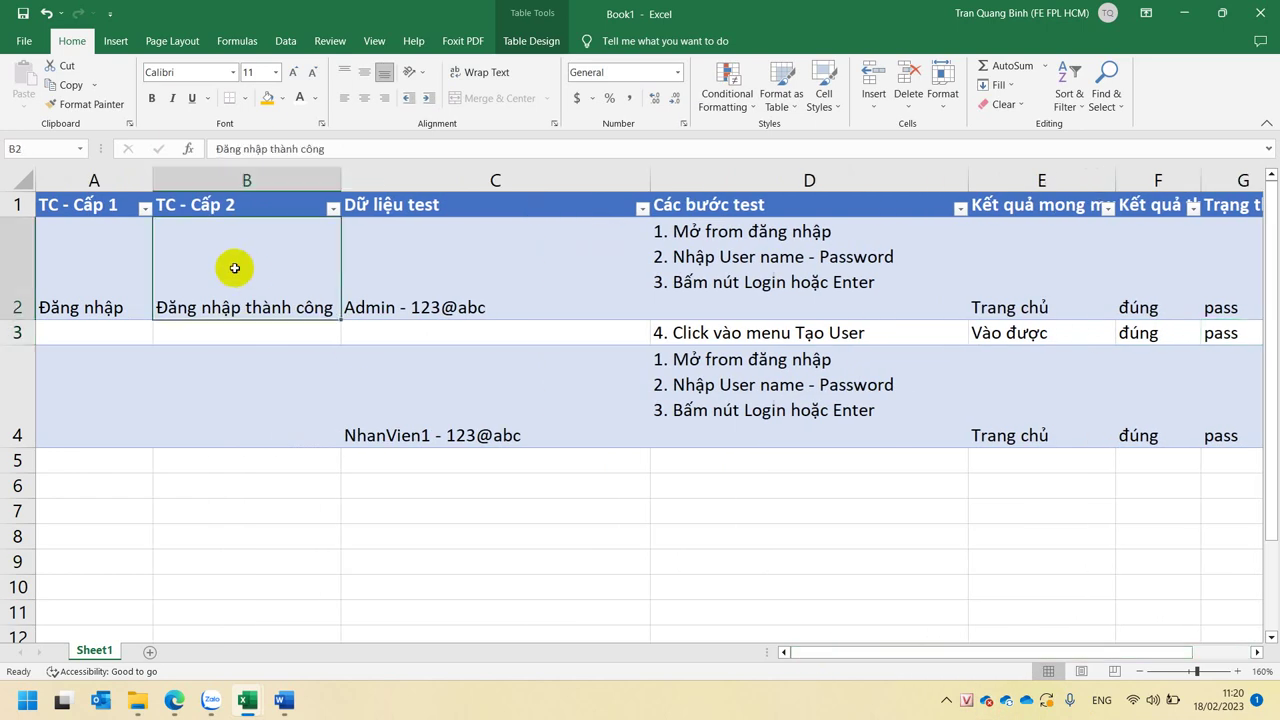
{"action": "left_click", "coordinate": [464, 290]}
{"action": "left_click", "coordinate": [696, 276]}
{"action": "left_click", "coordinate": [1000, 273]}
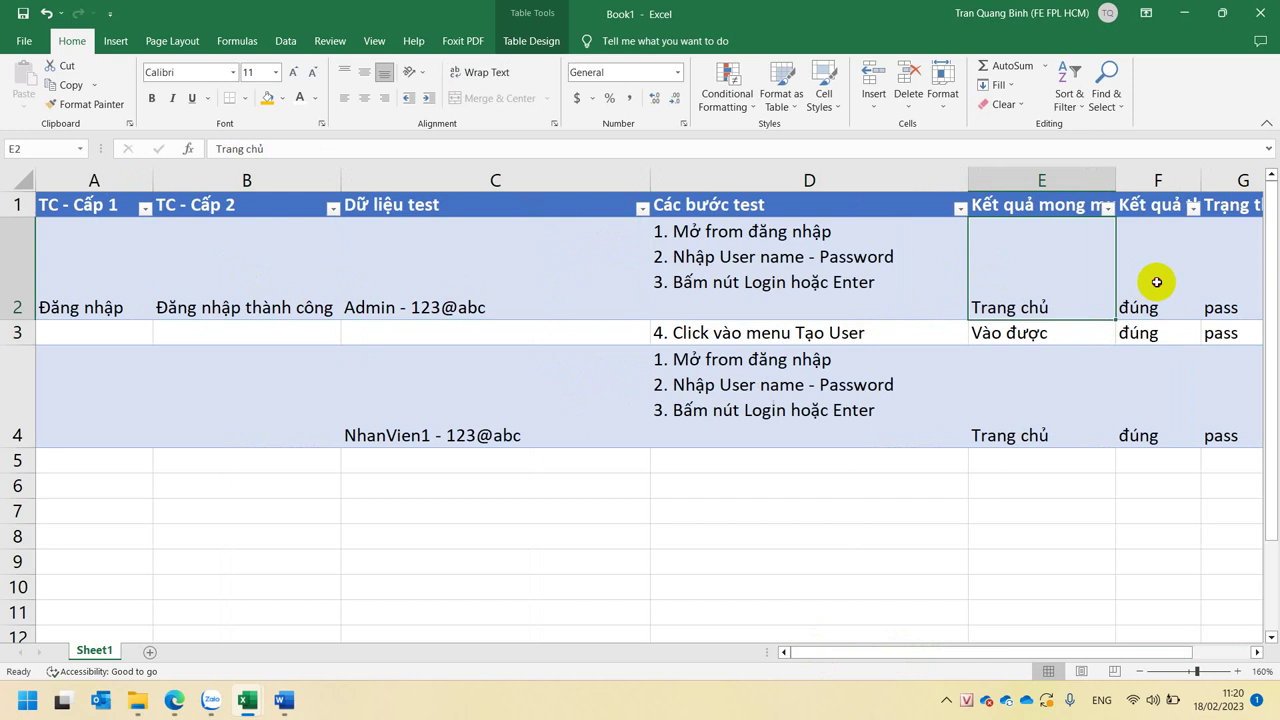
{"action": "left_click", "coordinate": [1151, 280]}
{"action": "left_click", "coordinate": [1223, 283]}
{"action": "left_click", "coordinate": [1257, 652]}
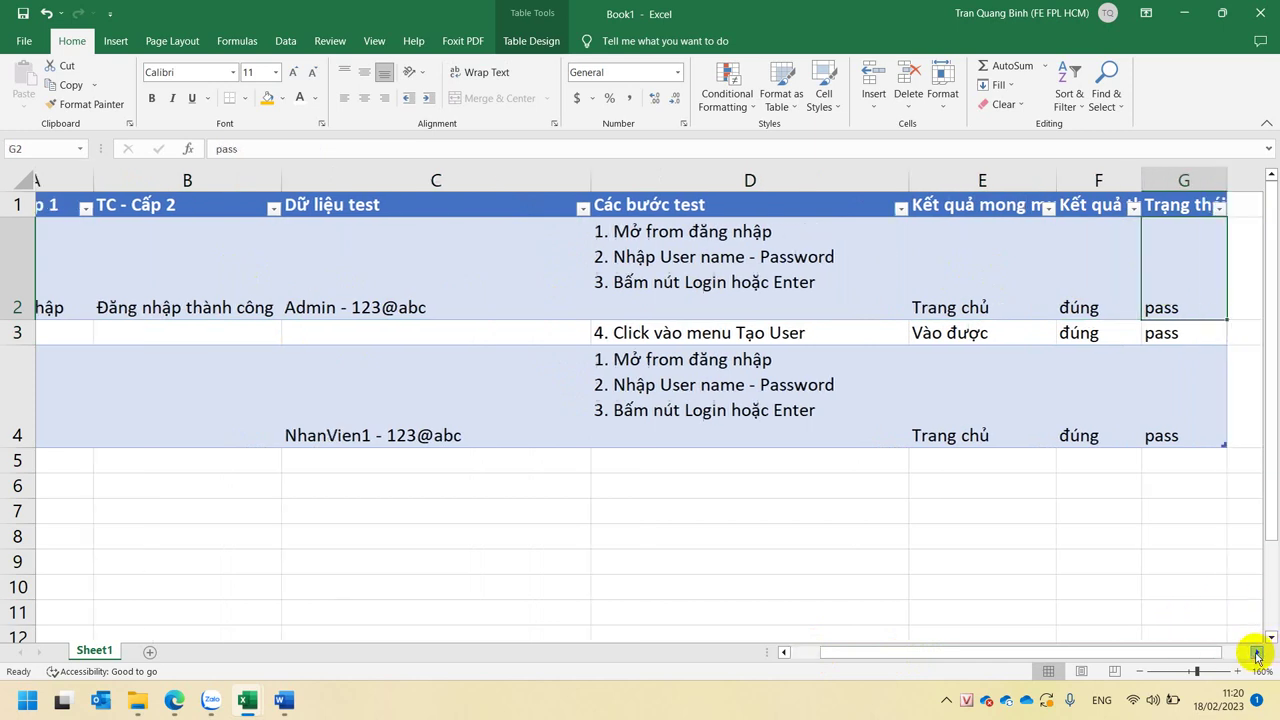
{"action": "left_click", "coordinate": [784, 653]}
{"action": "left_click", "coordinate": [784, 653]}
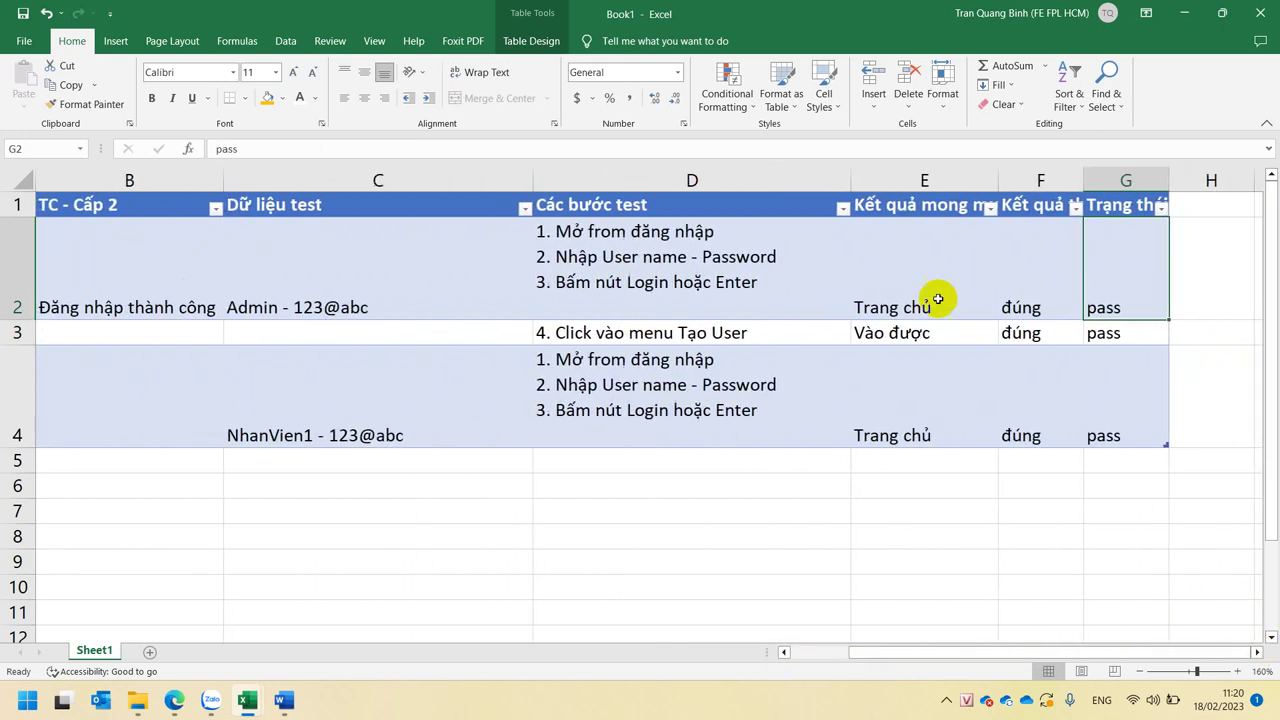
{"action": "left_click", "coordinate": [929, 280]}
- Compare row 2's expected and actual results cell by cell
{"action": "left_click", "coordinate": [472, 334]}
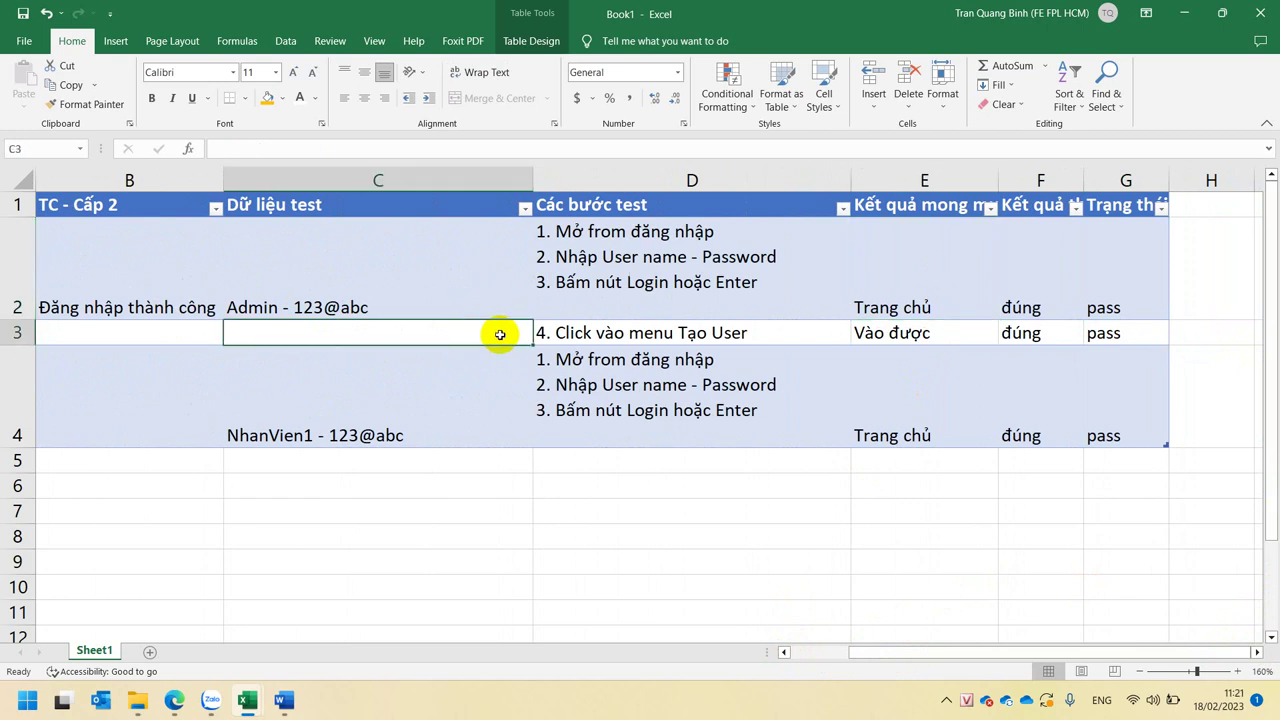
{"action": "left_click", "coordinate": [826, 300]}
{"action": "left_click", "coordinate": [923, 277]}
{"action": "left_click", "coordinate": [1040, 277]}
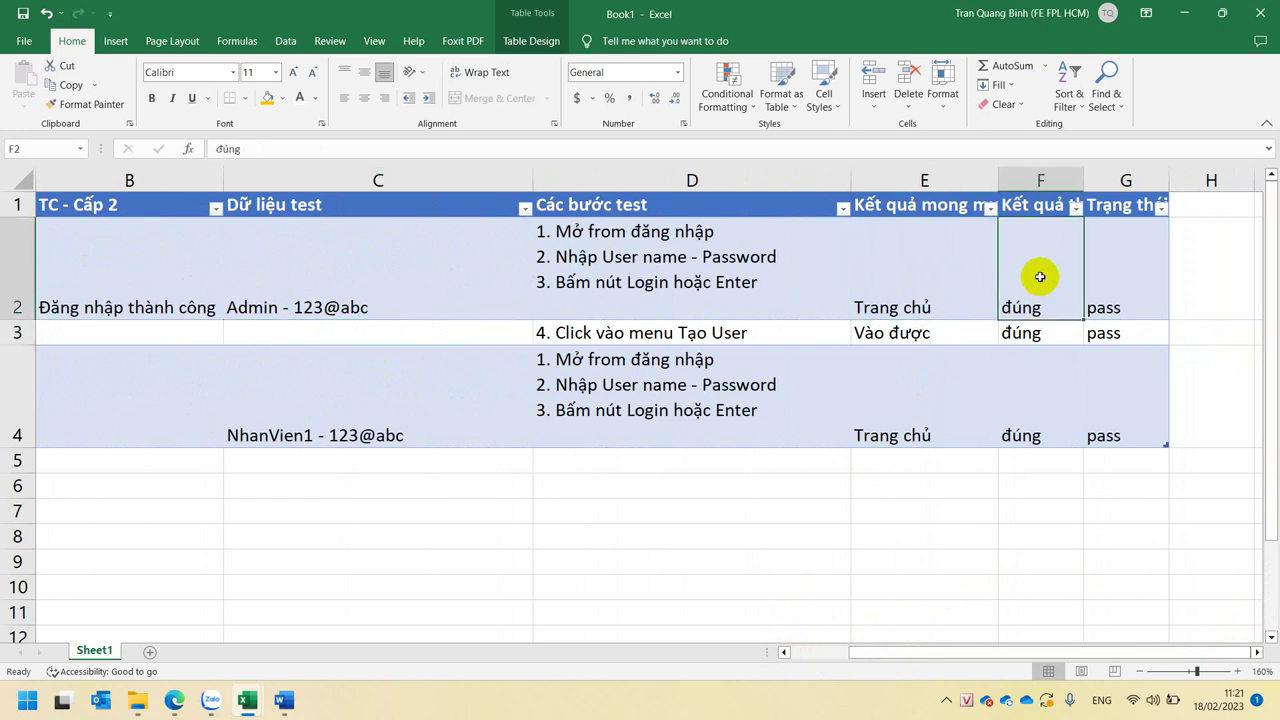
{"action": "left_click", "coordinate": [908, 283]}
{"action": "left_click", "coordinate": [1052, 280]}
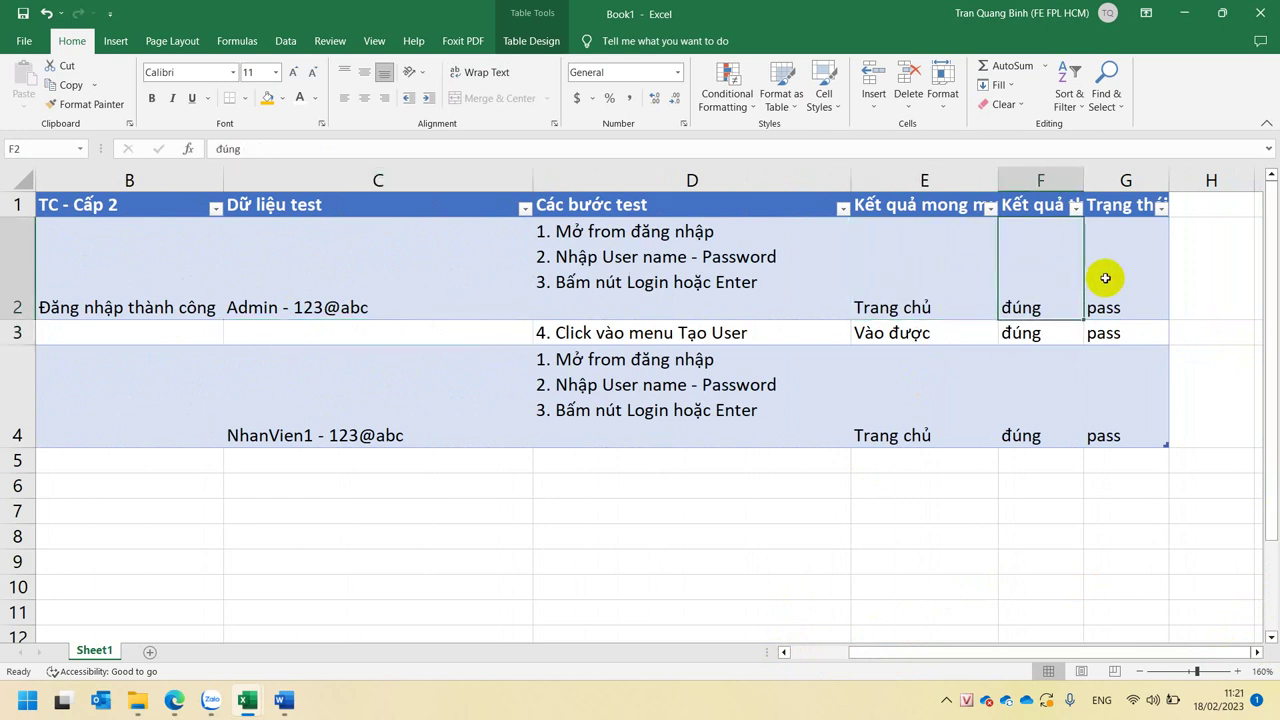
- Make F2's actual result two lines, 'đúng' and 'vào trang khác', and autofit column F
{"action": "double_click", "coordinate": [1063, 281]}
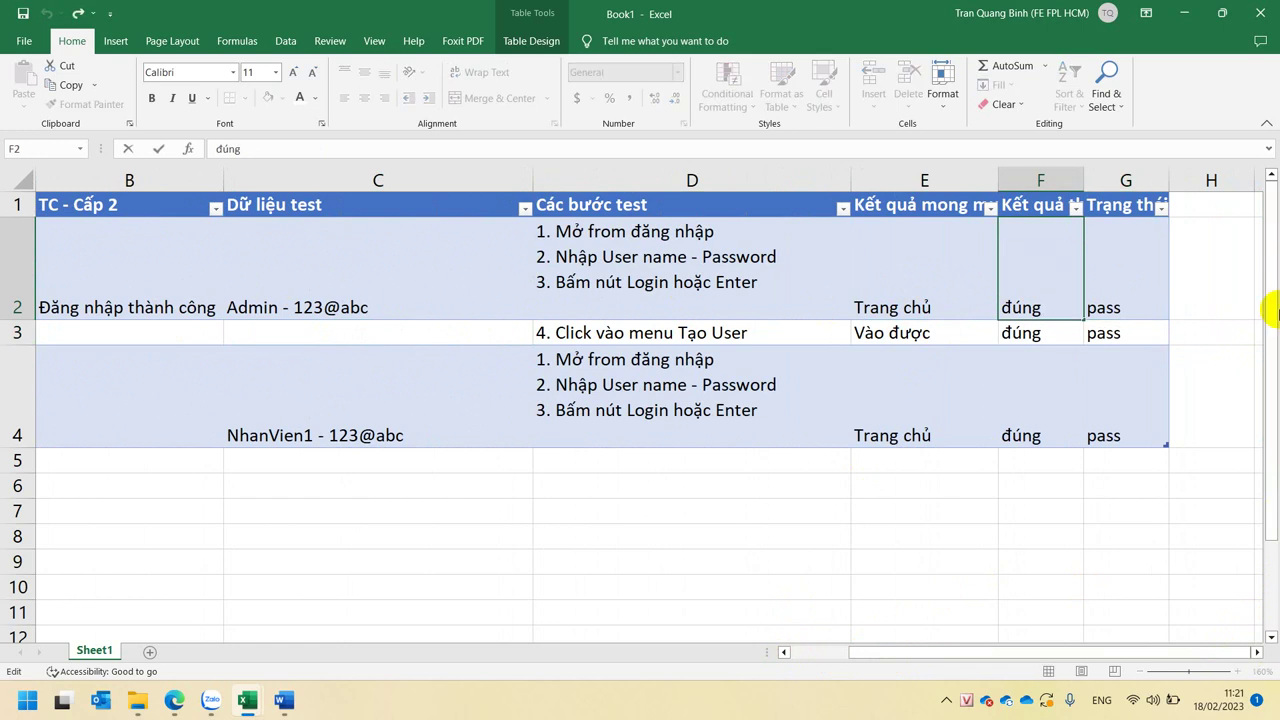
{"action": "key", "text": "Return"}
{"action": "key", "text": "BackSpace"}
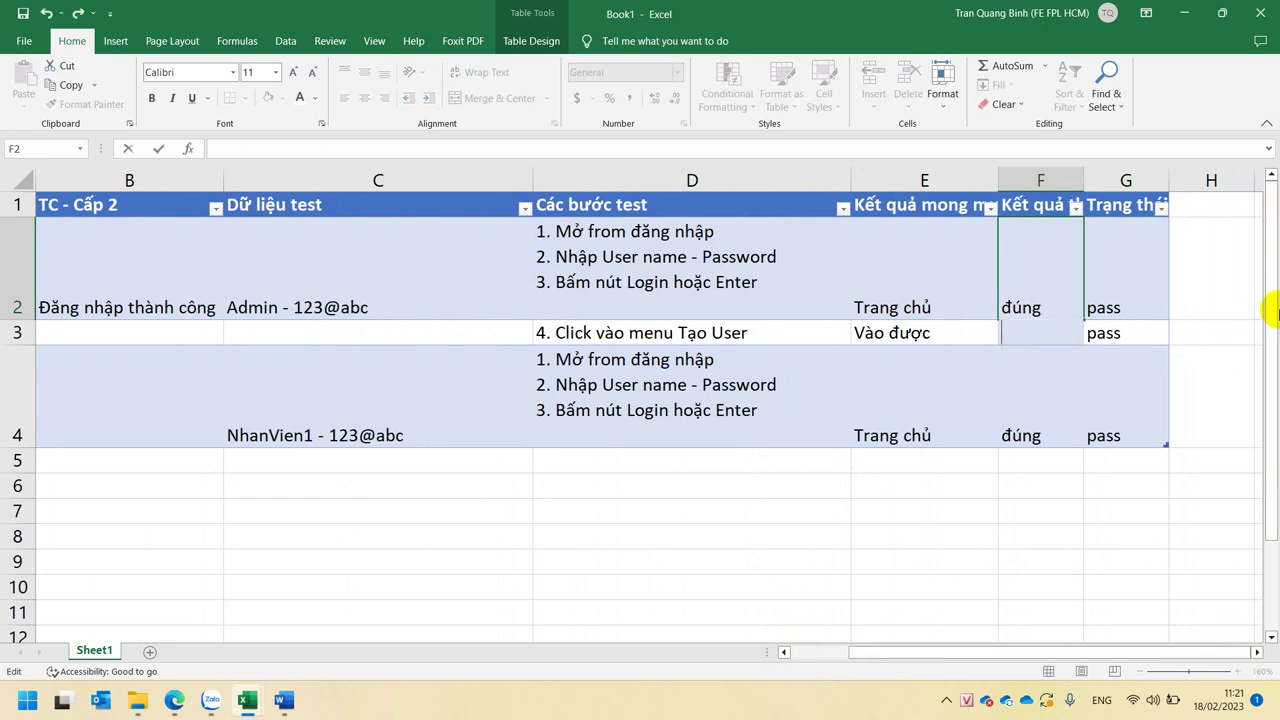
{"action": "type", "text": "vào trang khác"}
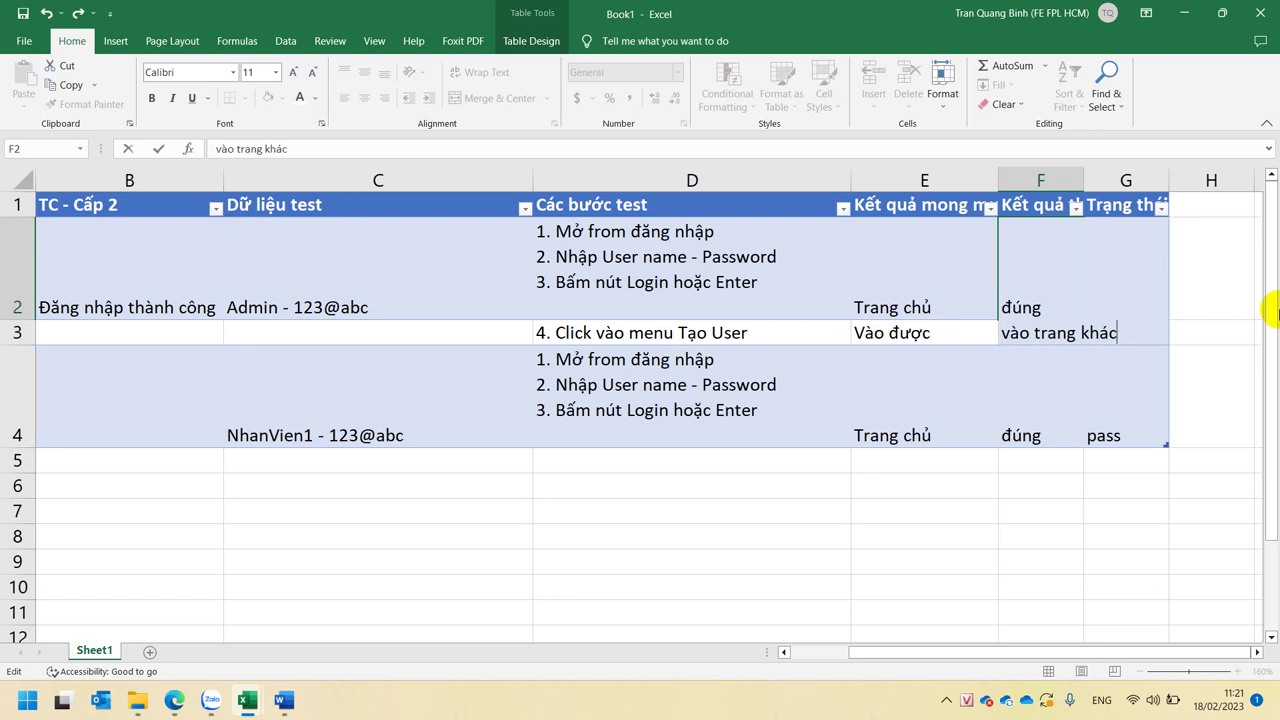
{"action": "key", "text": "Return"}
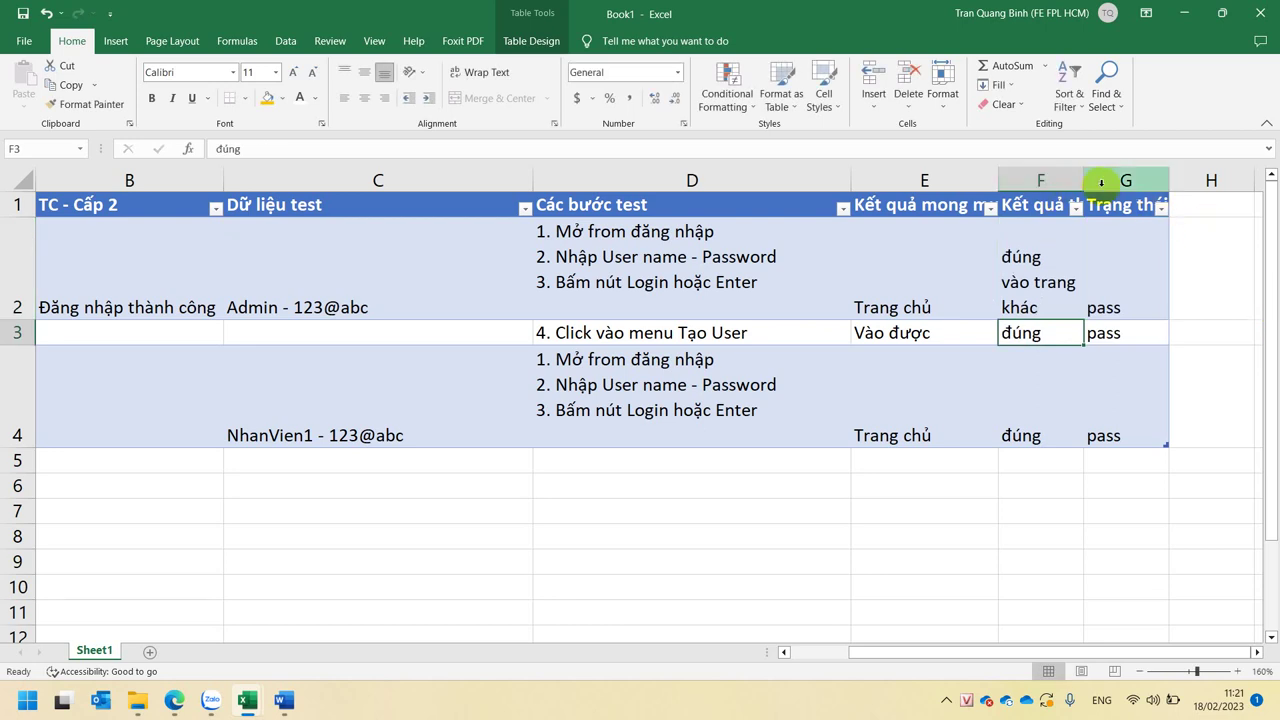
{"action": "double_click", "coordinate": [1084, 180]}
- Set G2's status to 'pass' / 'fail' on two lines and G3 to 'pass'
{"action": "left_click", "coordinate": [1197, 312]}
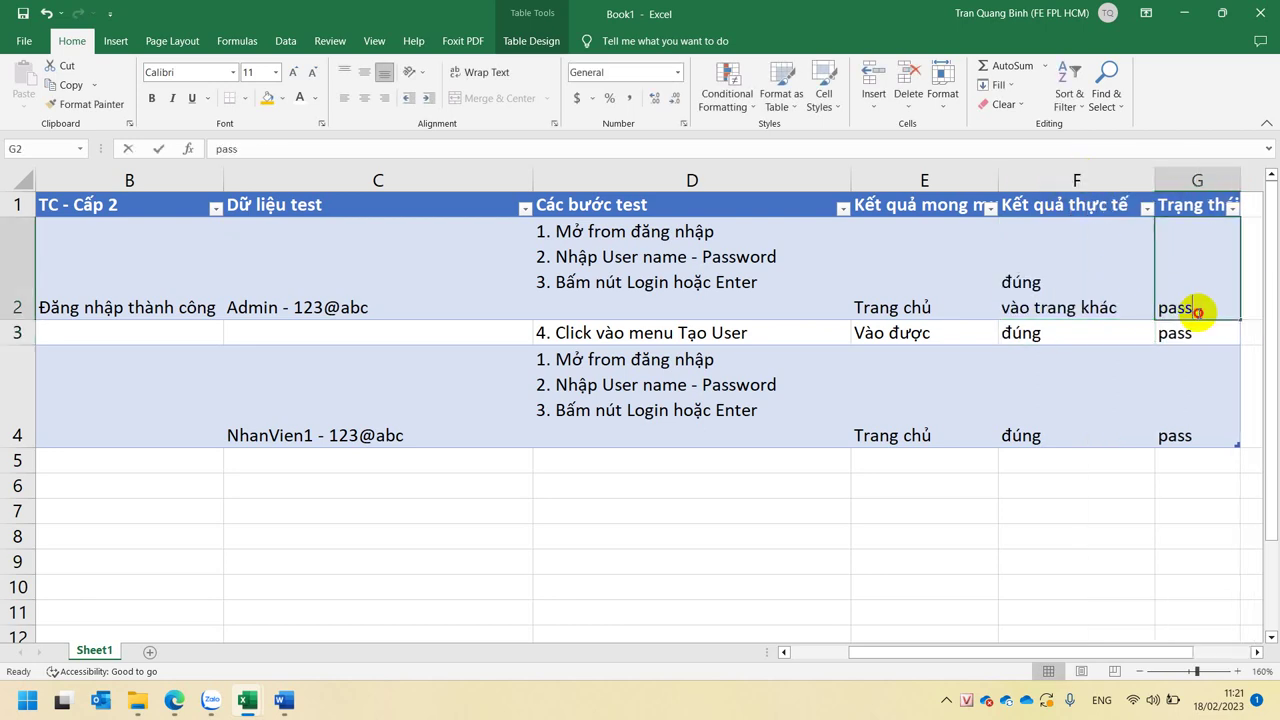
{"action": "double_click", "coordinate": [1210, 310]}
{"action": "key", "text": "BackSpace"}
{"action": "key", "text": "BackSpace"}
{"action": "key", "text": "BackSpace"}
{"action": "key", "text": "BackSpace"}
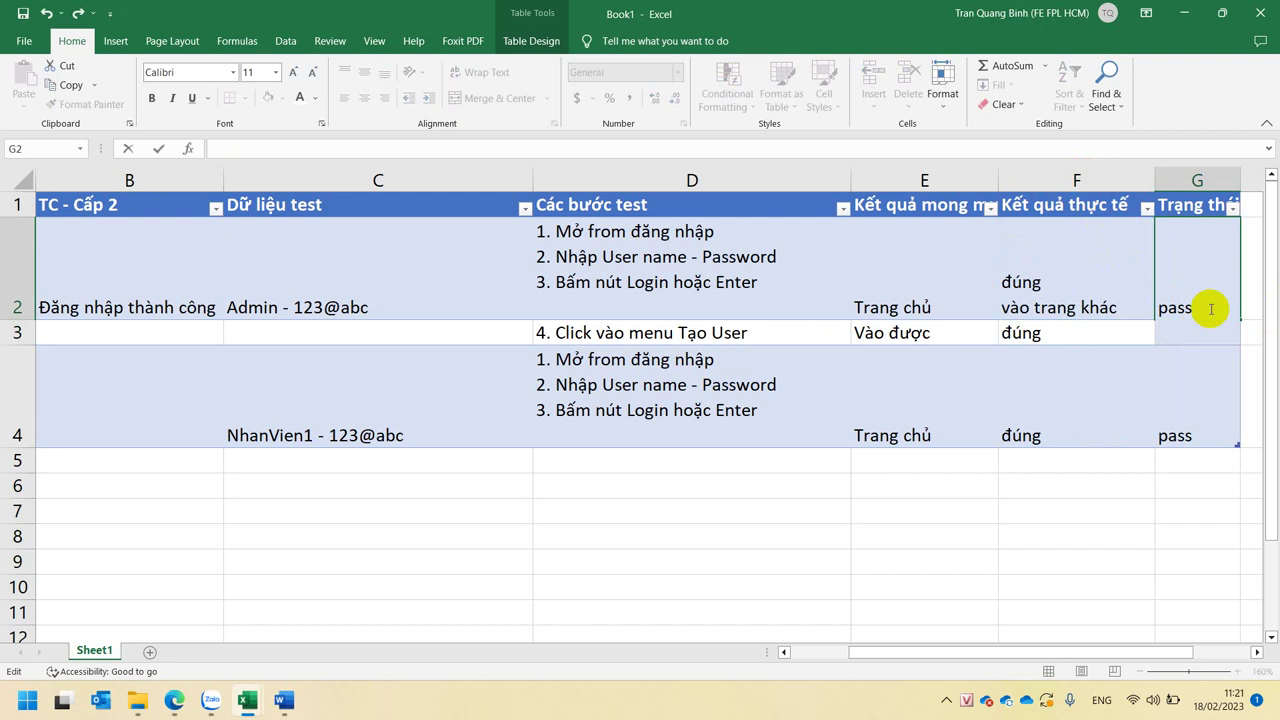
{"action": "type", "text": "fail"}
{"action": "key", "text": "Return"}
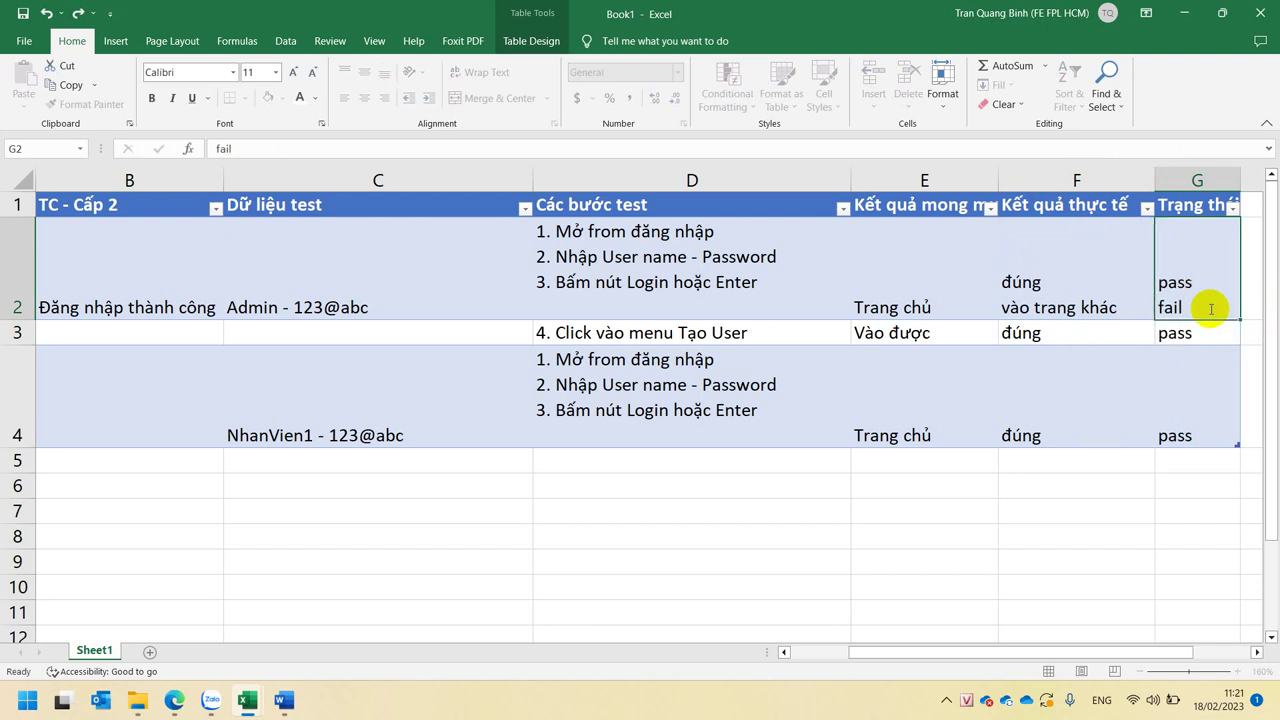
{"action": "type", "text": "\\"}
{"action": "key", "text": "BackSpace"}
{"action": "type", "text": "pass"}
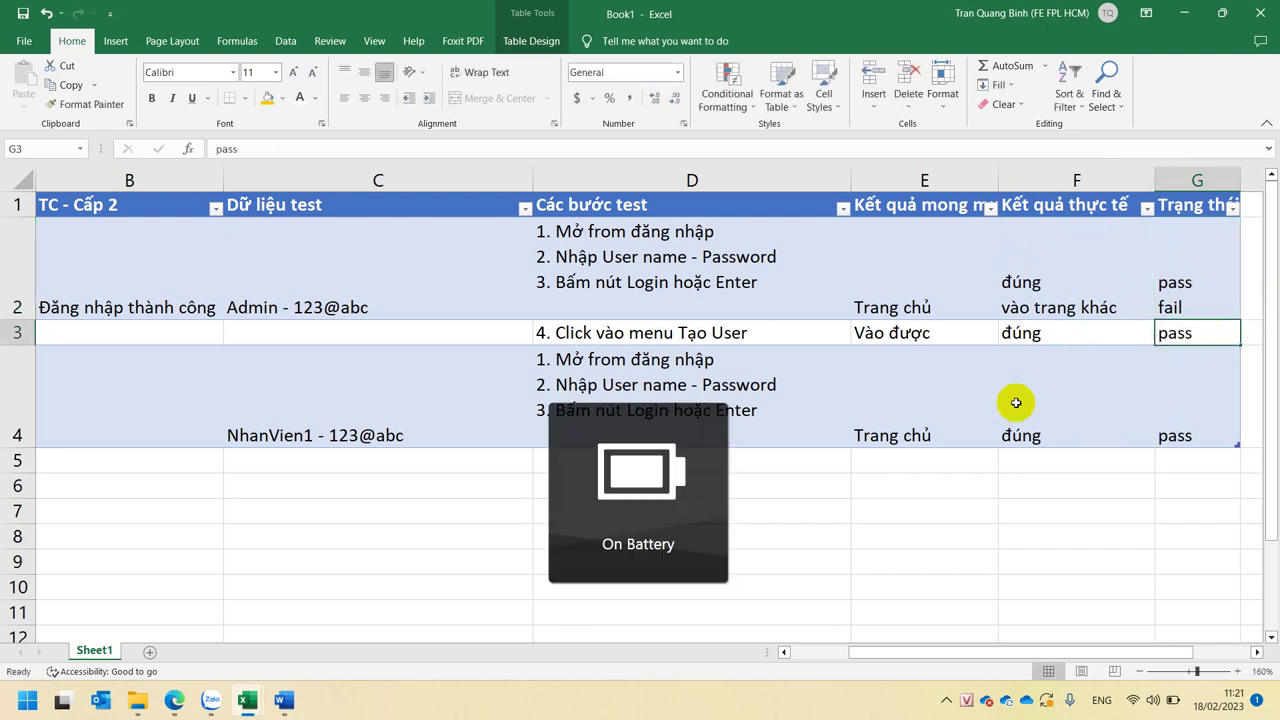
{"action": "left_click", "coordinate": [1030, 335]}
- Copy F2's two-line actual result to F3 and fill G3's status down as pass / fail
{"action": "left_click", "coordinate": [980, 333]}
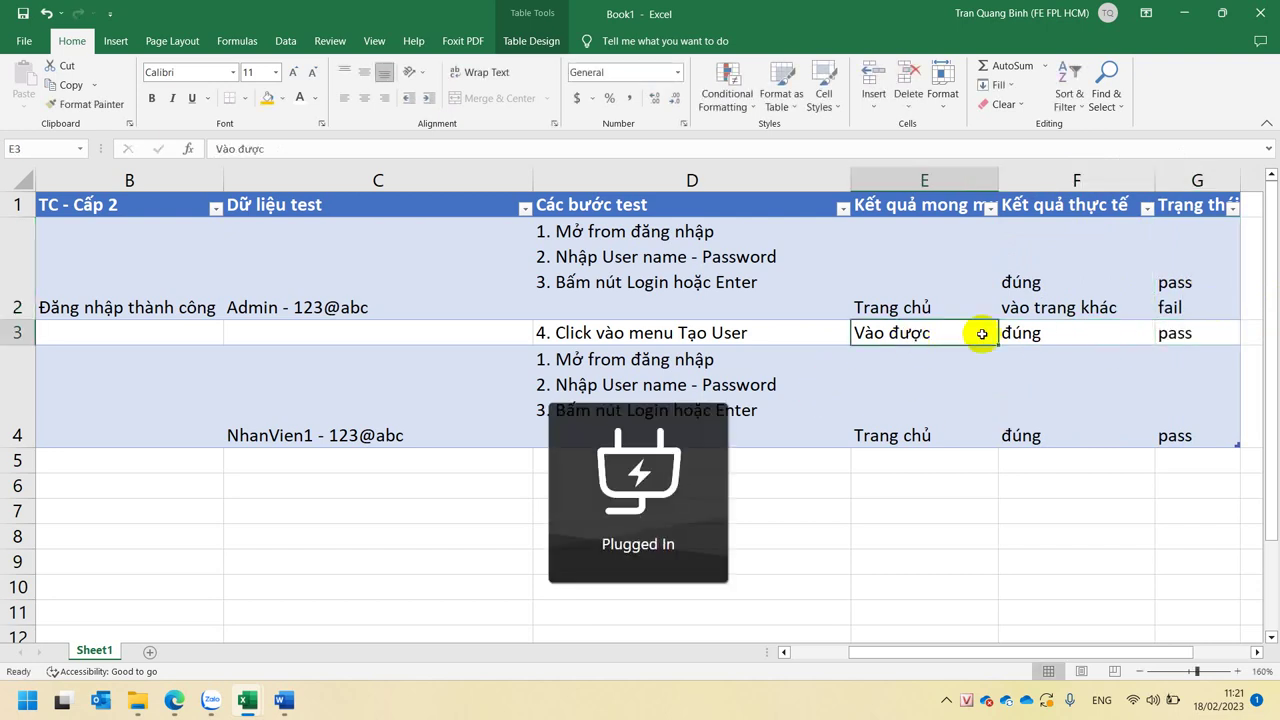
{"action": "left_click", "coordinate": [1008, 333]}
{"action": "left_click", "coordinate": [1014, 306]}
{"action": "key", "text": "ctrl+c"}
{"action": "left_click", "coordinate": [1070, 335]}
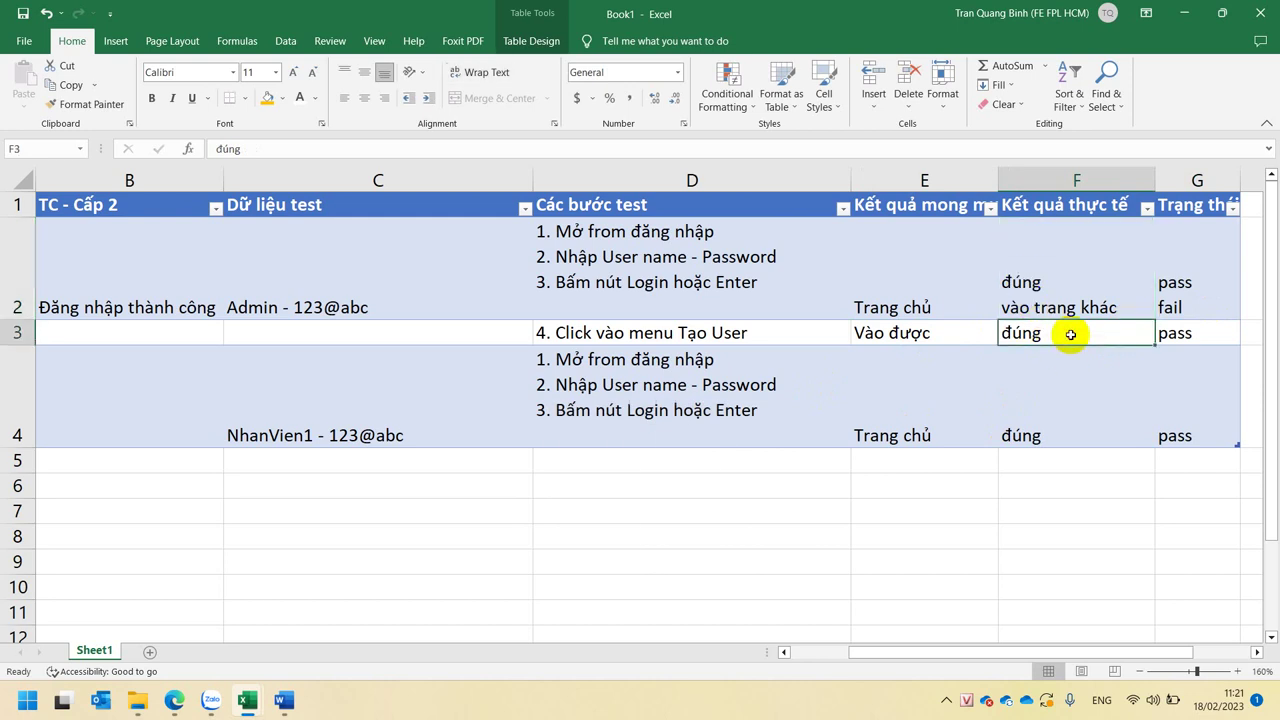
{"action": "key", "text": "ctrl+v"}
{"action": "left_click", "coordinate": [1196, 358]}
{"action": "key", "text": "ctrl+d"}
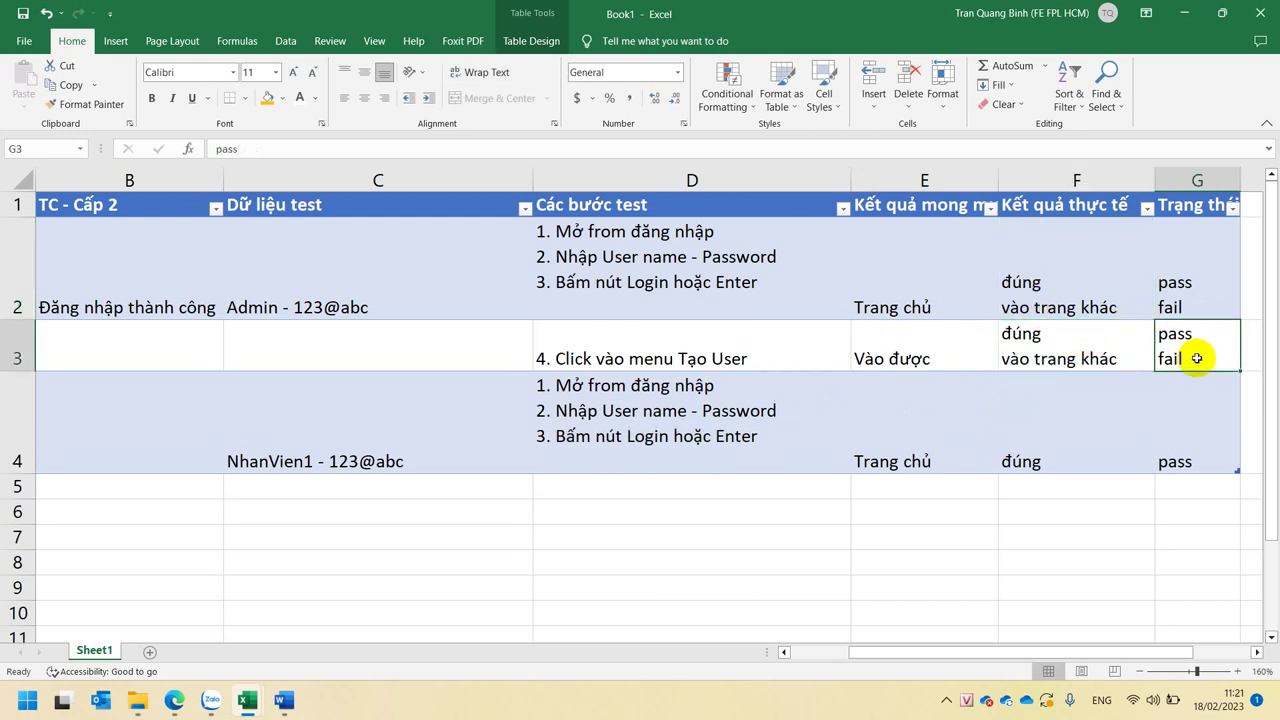
- Review row 2's entries, comparing its actual result with its status
{"action": "left_click", "coordinate": [173, 295]}
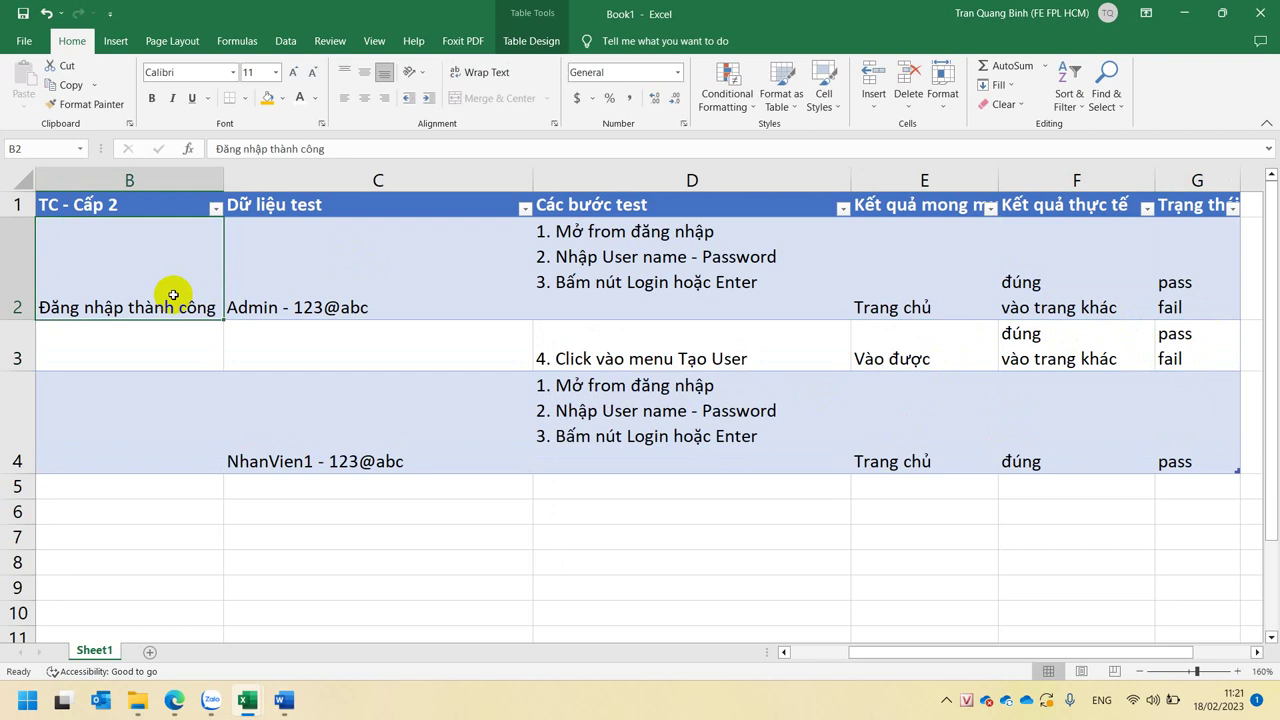
{"action": "left_click", "coordinate": [888, 290]}
{"action": "left_click", "coordinate": [1057, 288]}
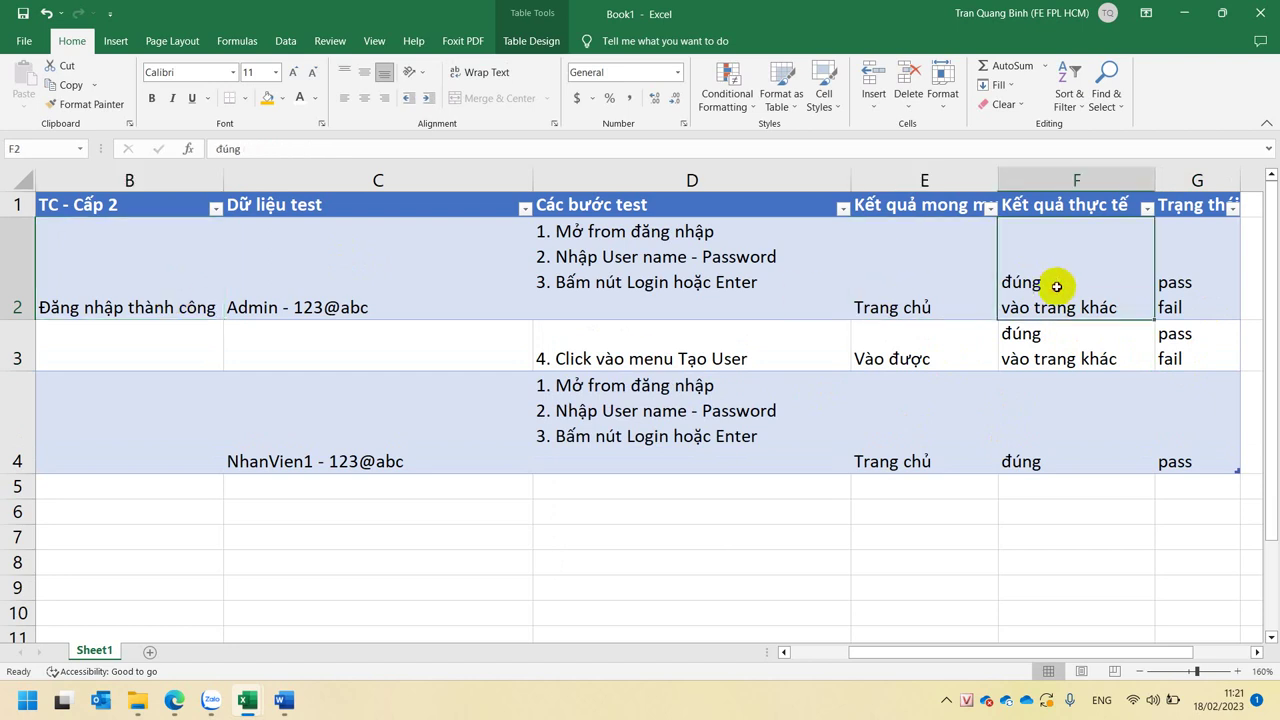
{"action": "left_click", "coordinate": [1162, 286]}
{"action": "left_click", "coordinate": [1114, 286]}
{"action": "left_click", "coordinate": [1190, 283]}
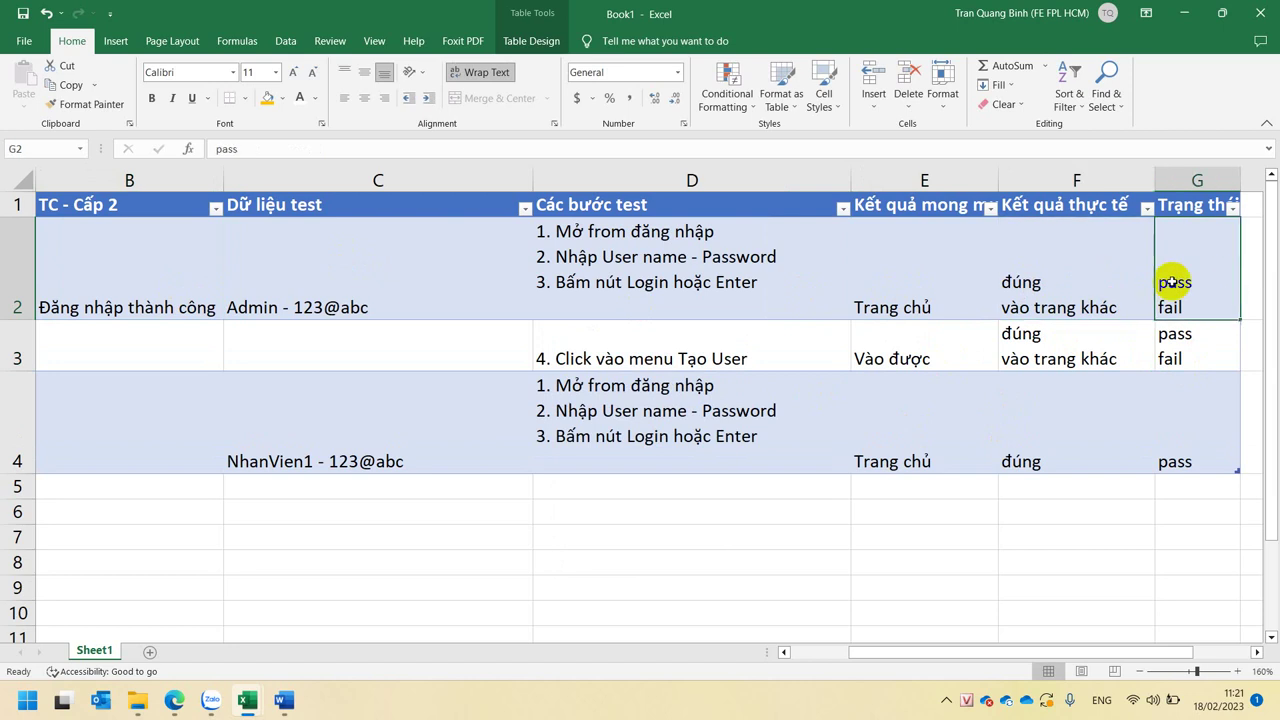
{"action": "left_click", "coordinate": [1150, 283]}
{"action": "left_click", "coordinate": [1178, 271]}
{"action": "left_click", "coordinate": [1014, 272]}
{"action": "left_click", "coordinate": [1155, 275]}
{"action": "left_click", "coordinate": [1084, 288]}
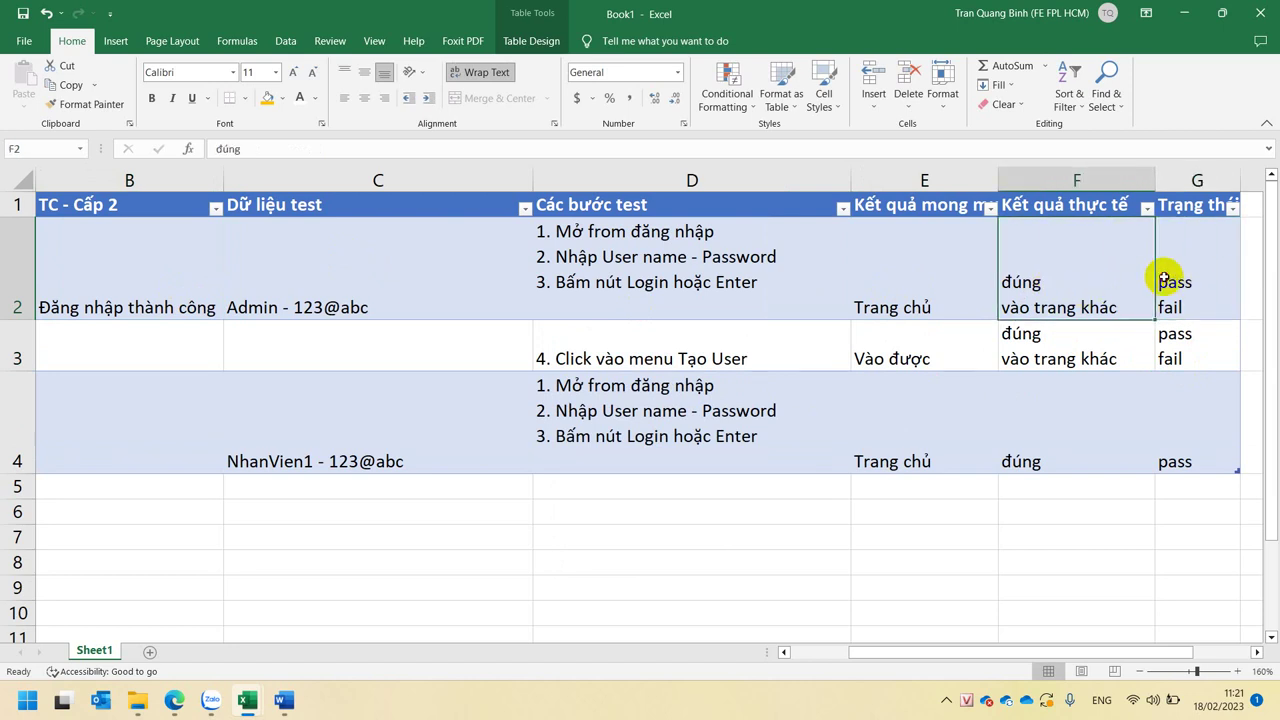
{"action": "left_click", "coordinate": [1166, 278]}
{"action": "left_click", "coordinate": [1081, 286]}
{"action": "left_click", "coordinate": [910, 292]}
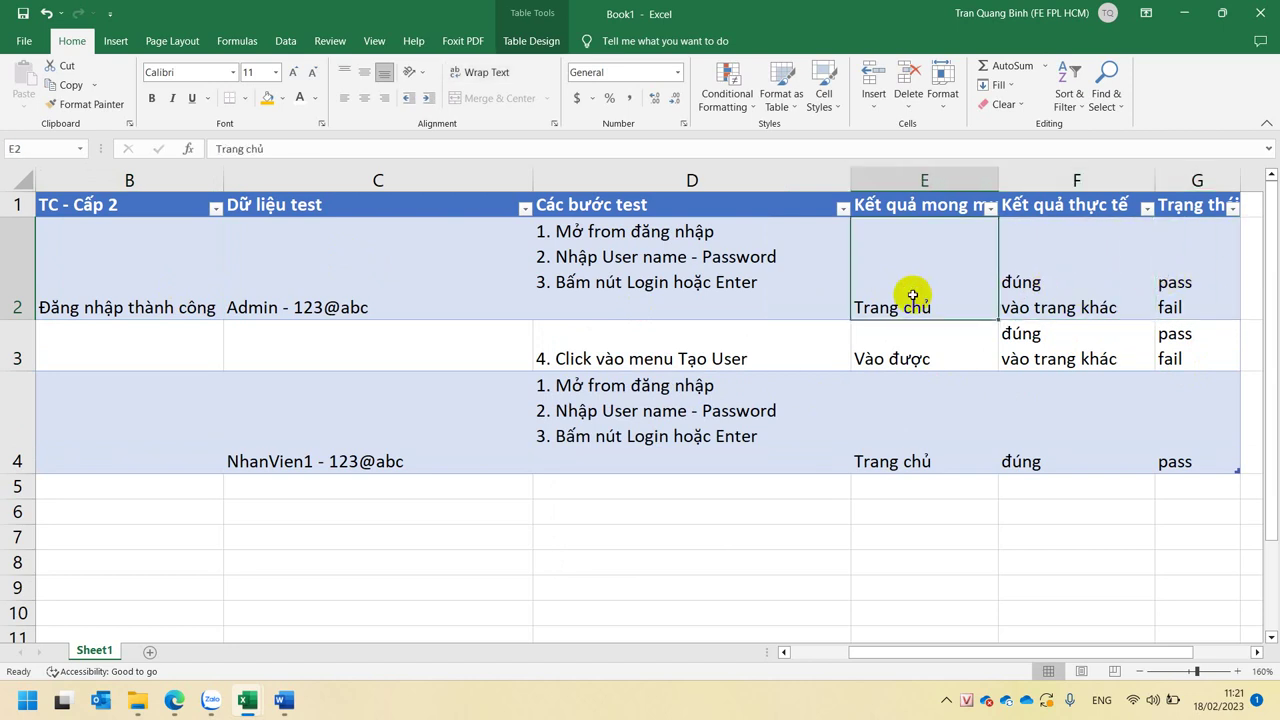
- Append '(nhìn bằng mắt - link)' to E2's 'Trang chủ', then check E2 and E3
{"action": "double_click", "coordinate": [972, 292]}
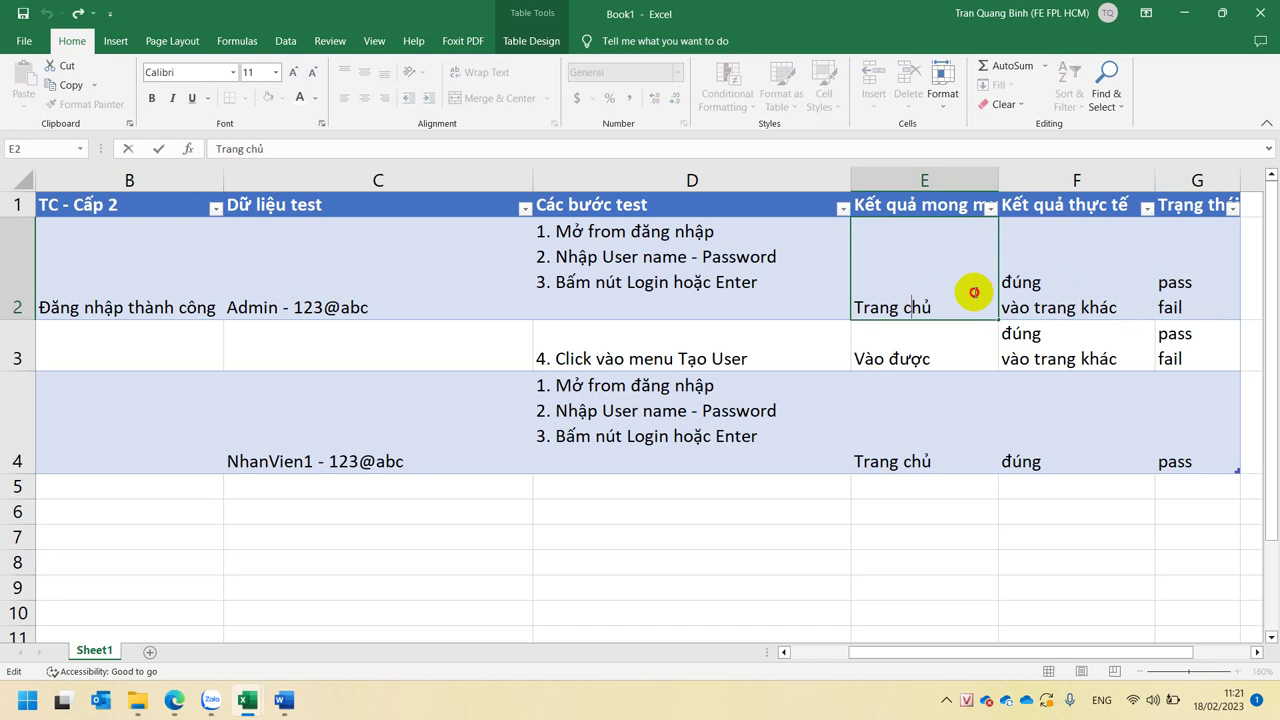
{"action": "type", "text": "(nhìn"}
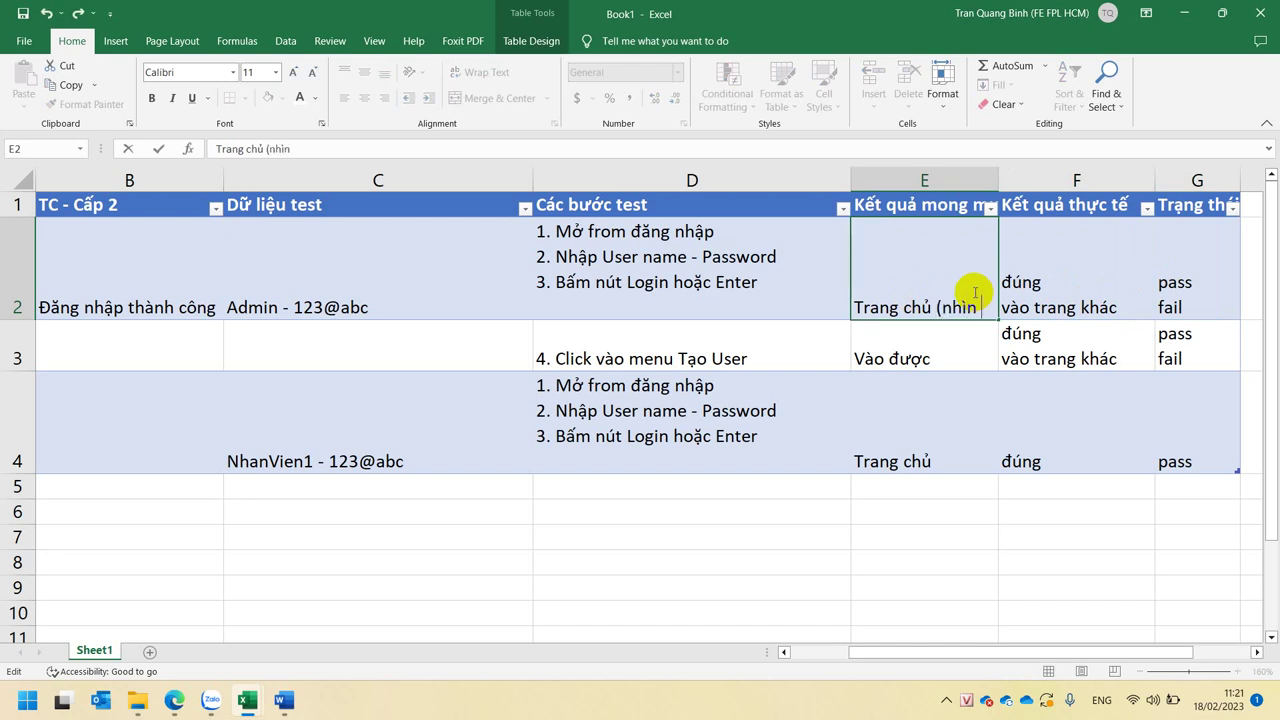
{"action": "type", "text": " bằng"}
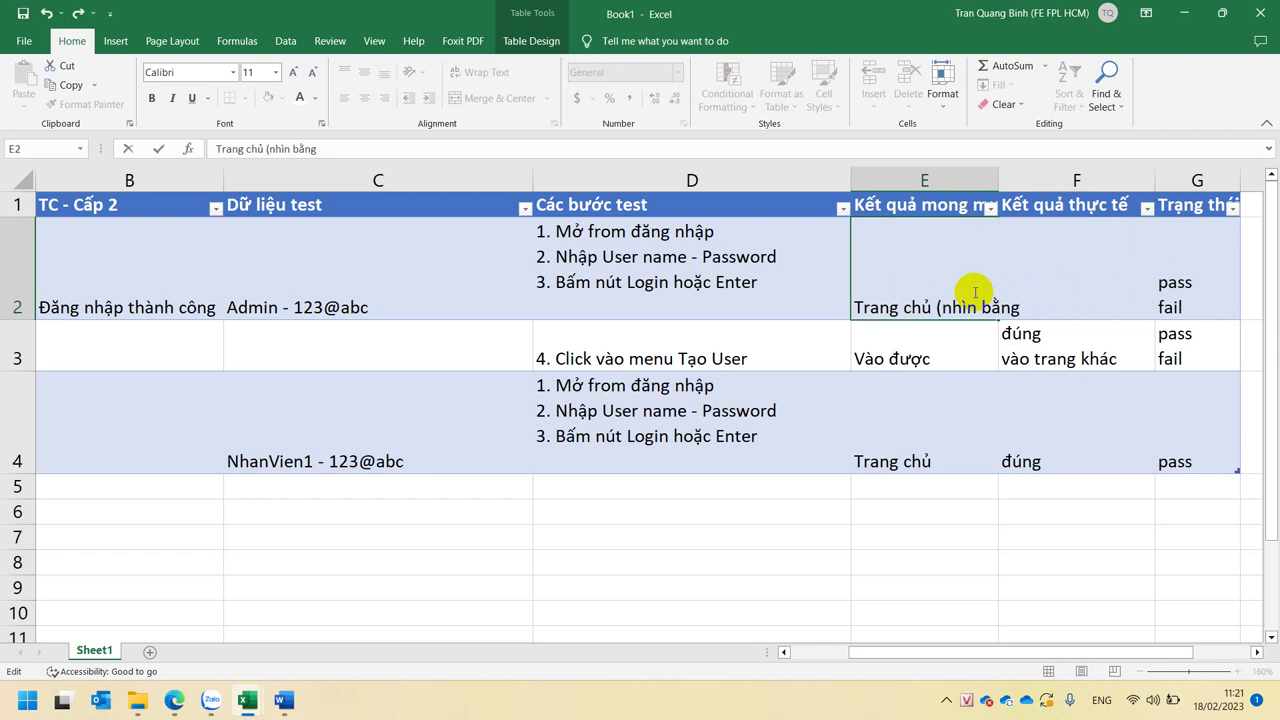
{"action": "type", "text": " mắt - li"}
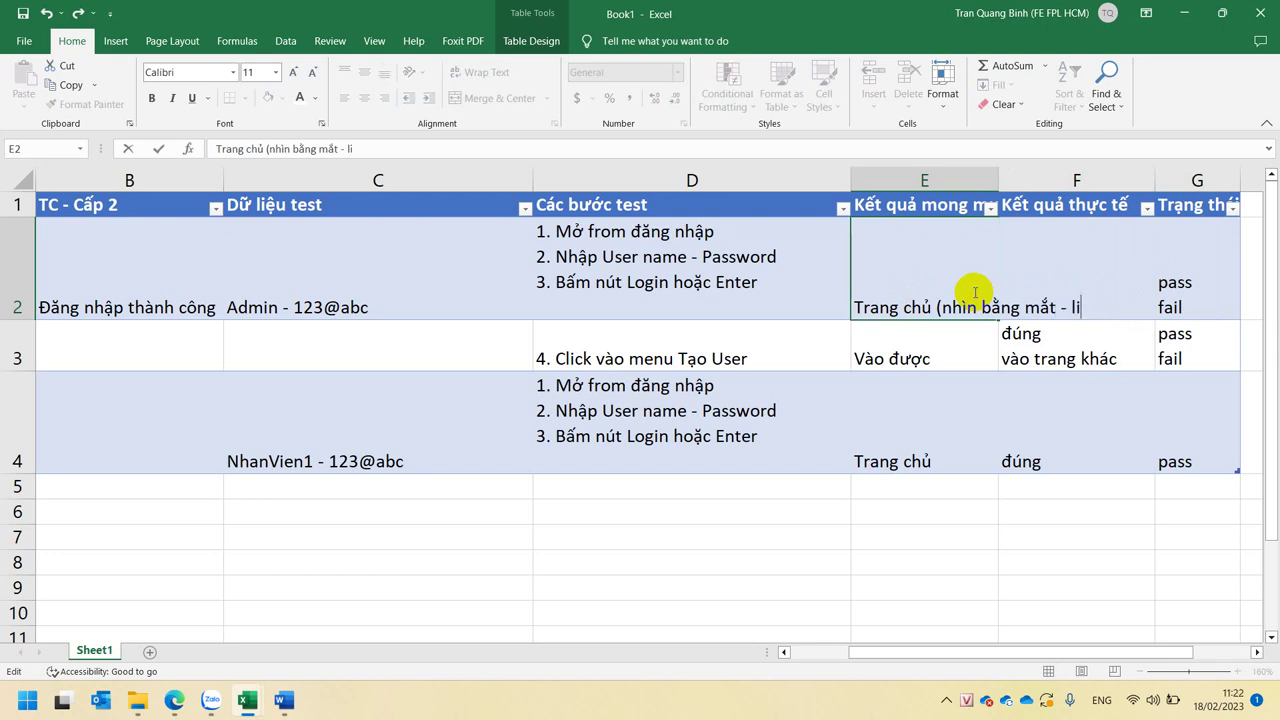
{"action": "type", "text": "nk)"}
{"action": "key", "text": "Return"}
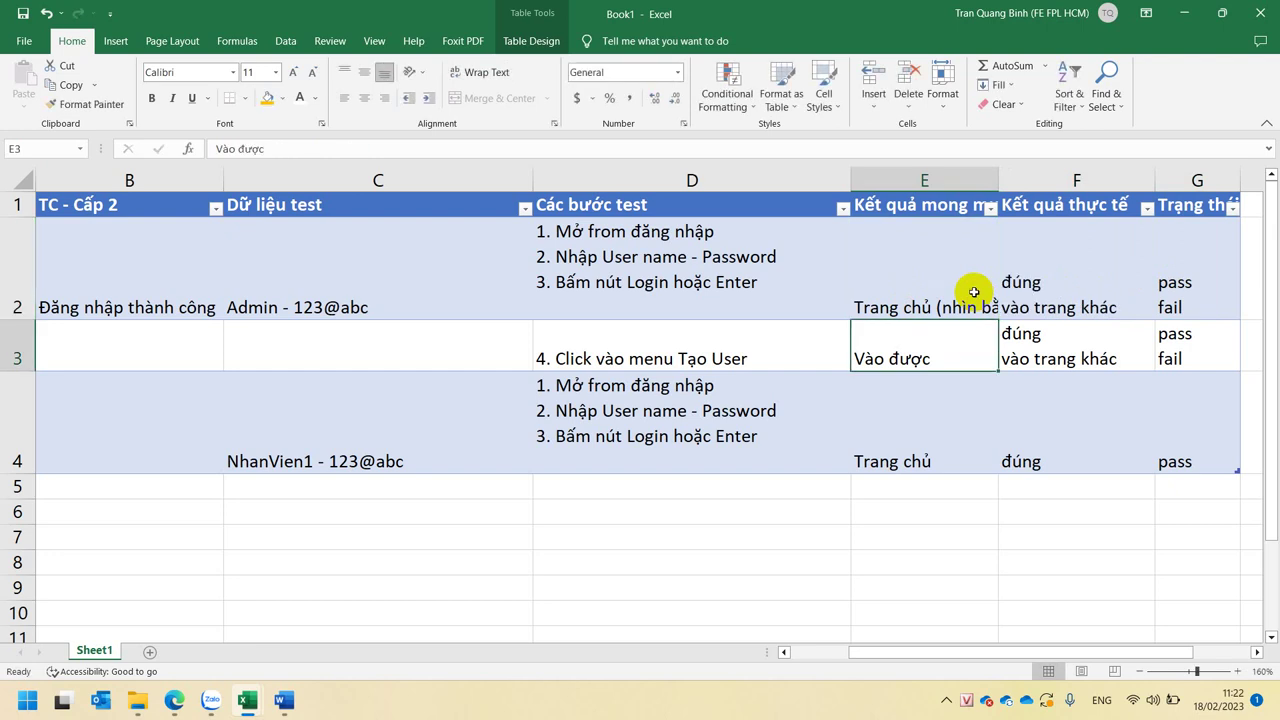
{"action": "left_click", "coordinate": [974, 292]}
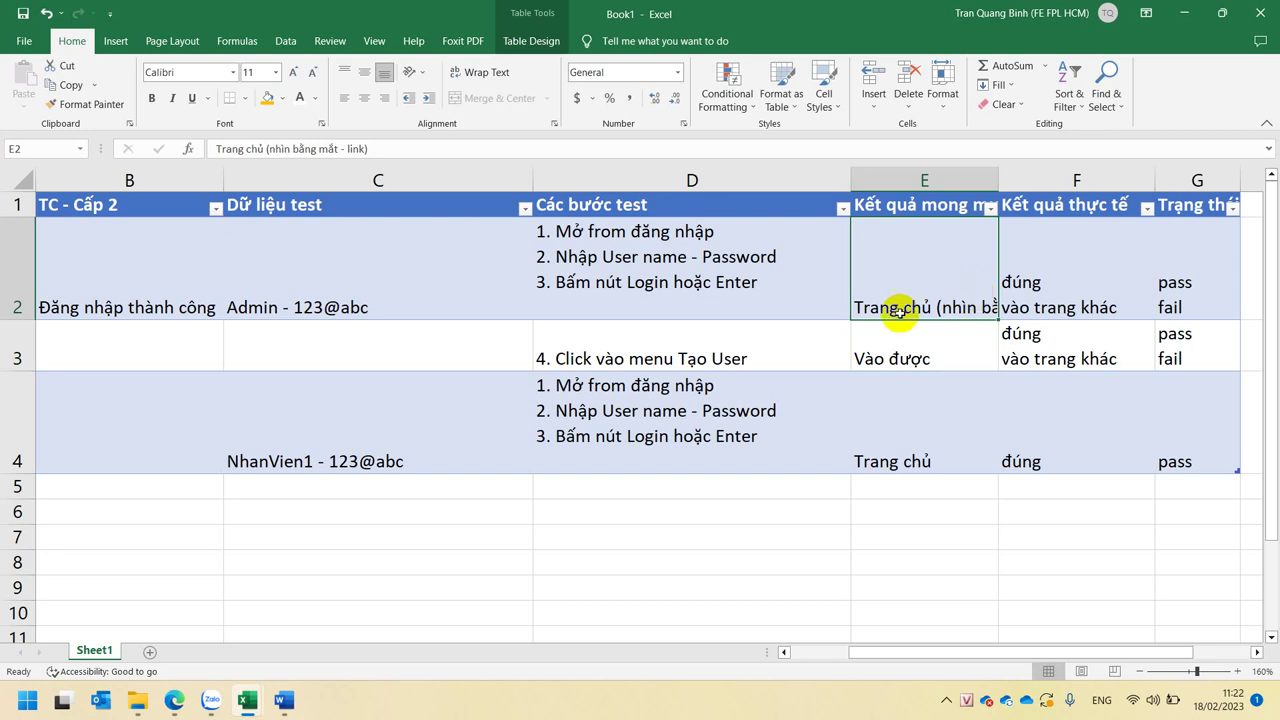
{"action": "left_click", "coordinate": [908, 354]}
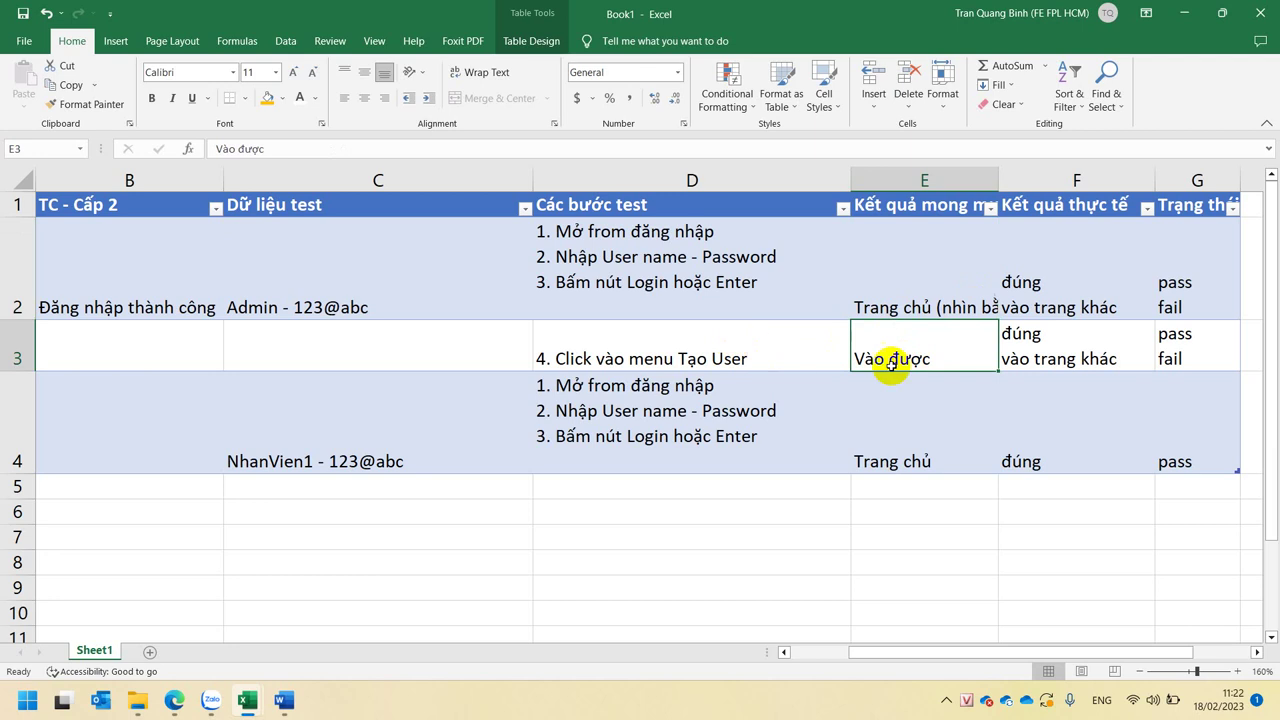
- Review the existing test data, steps and results in rows 3 and 4
{"action": "left_click", "coordinate": [745, 358]}
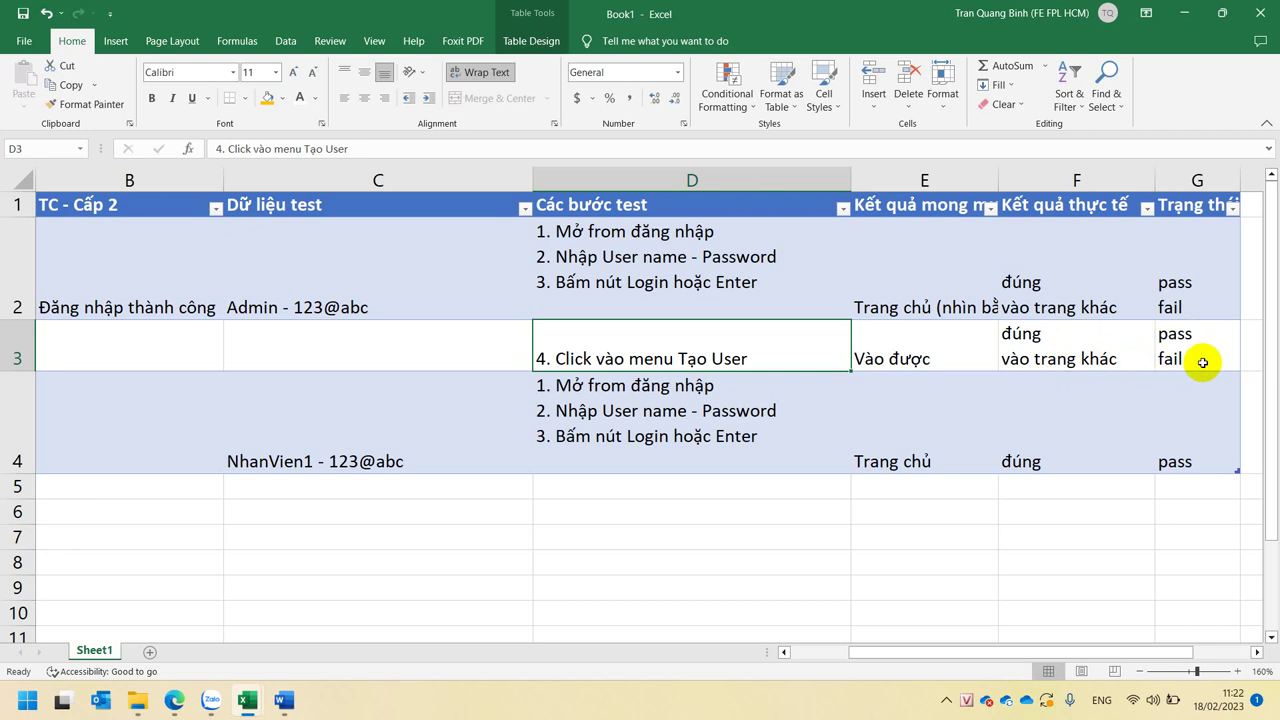
{"action": "left_click", "coordinate": [411, 453]}
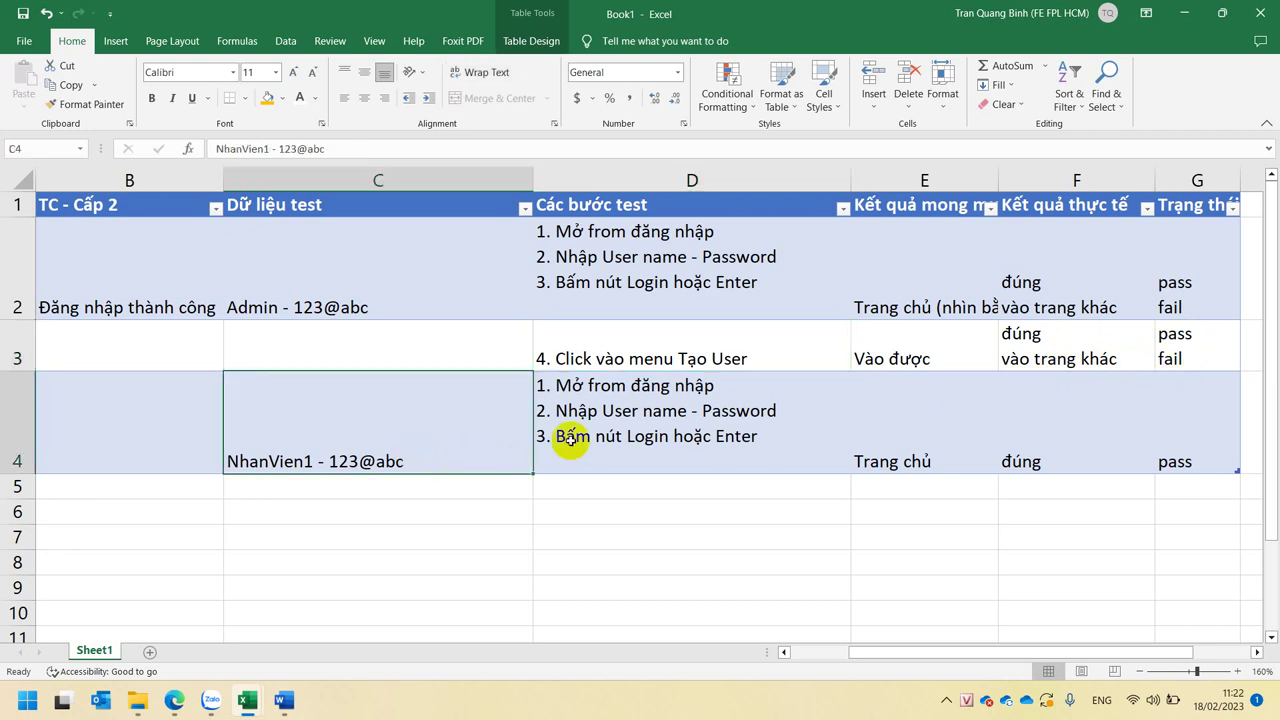
{"action": "left_click", "coordinate": [688, 424]}
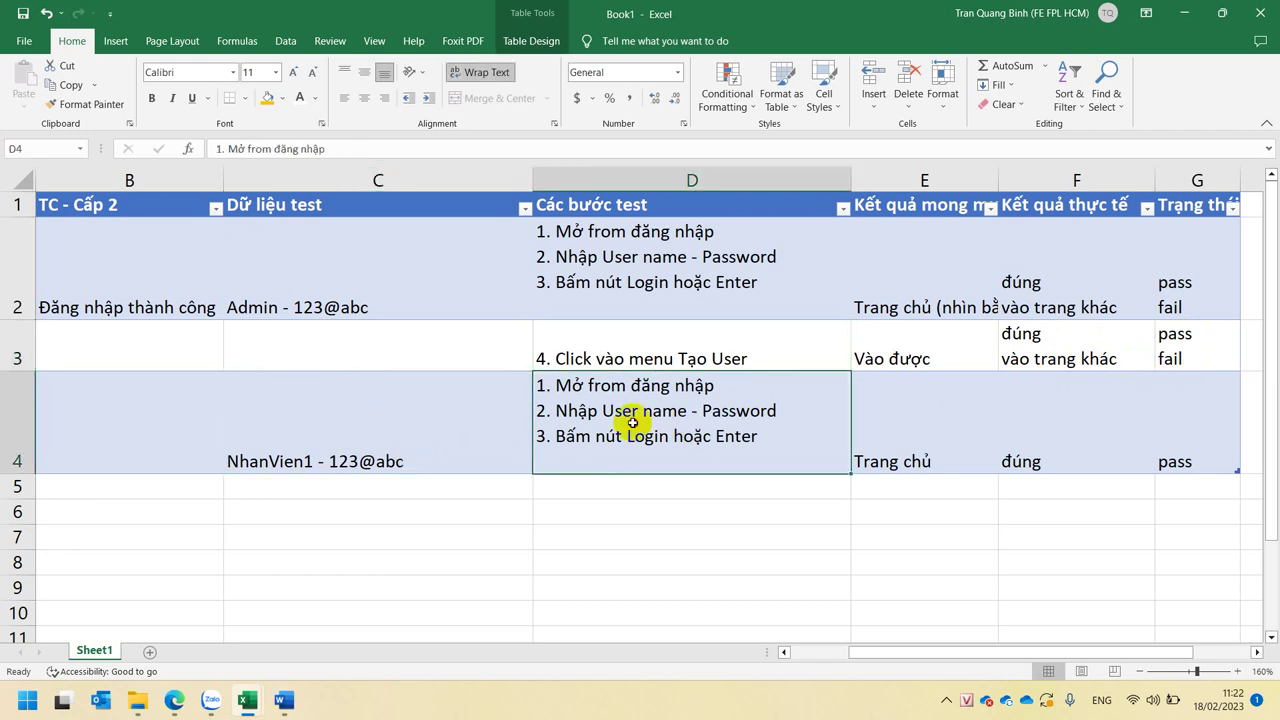
{"action": "left_click", "coordinate": [392, 438]}
{"action": "left_click", "coordinate": [648, 432]}
{"action": "left_click", "coordinate": [926, 421]}
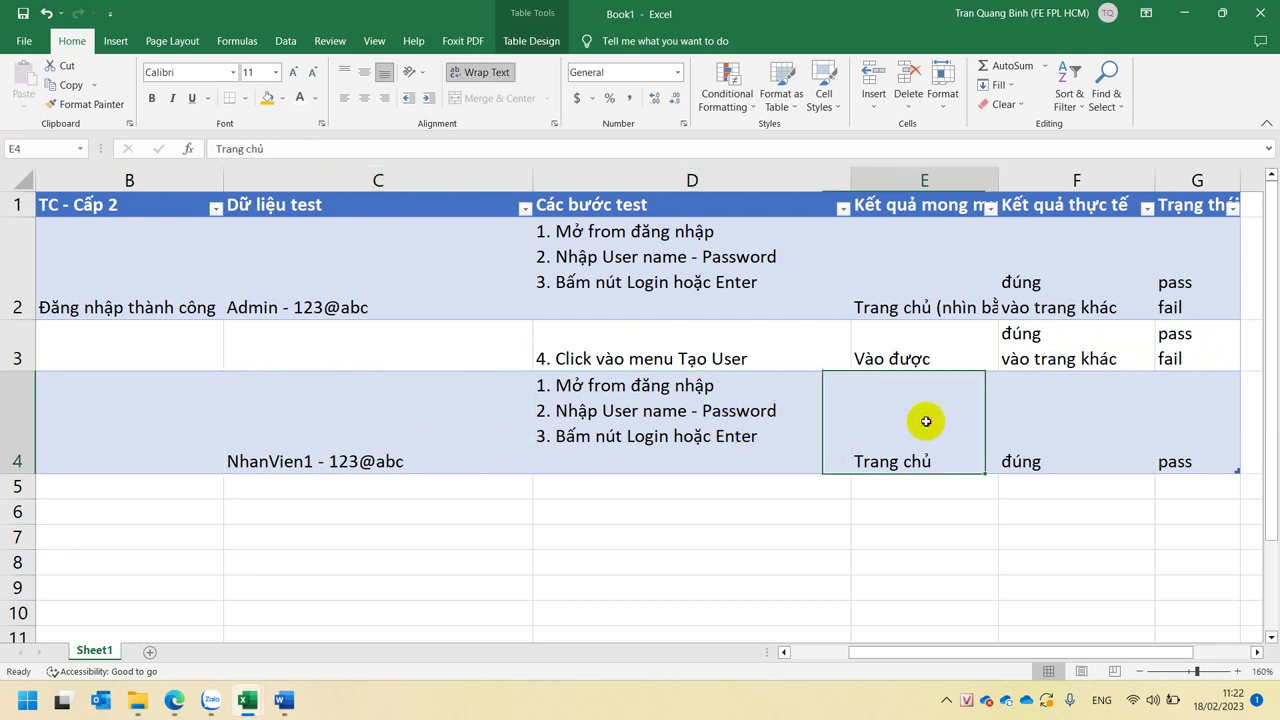
{"action": "left_click", "coordinate": [1044, 418]}
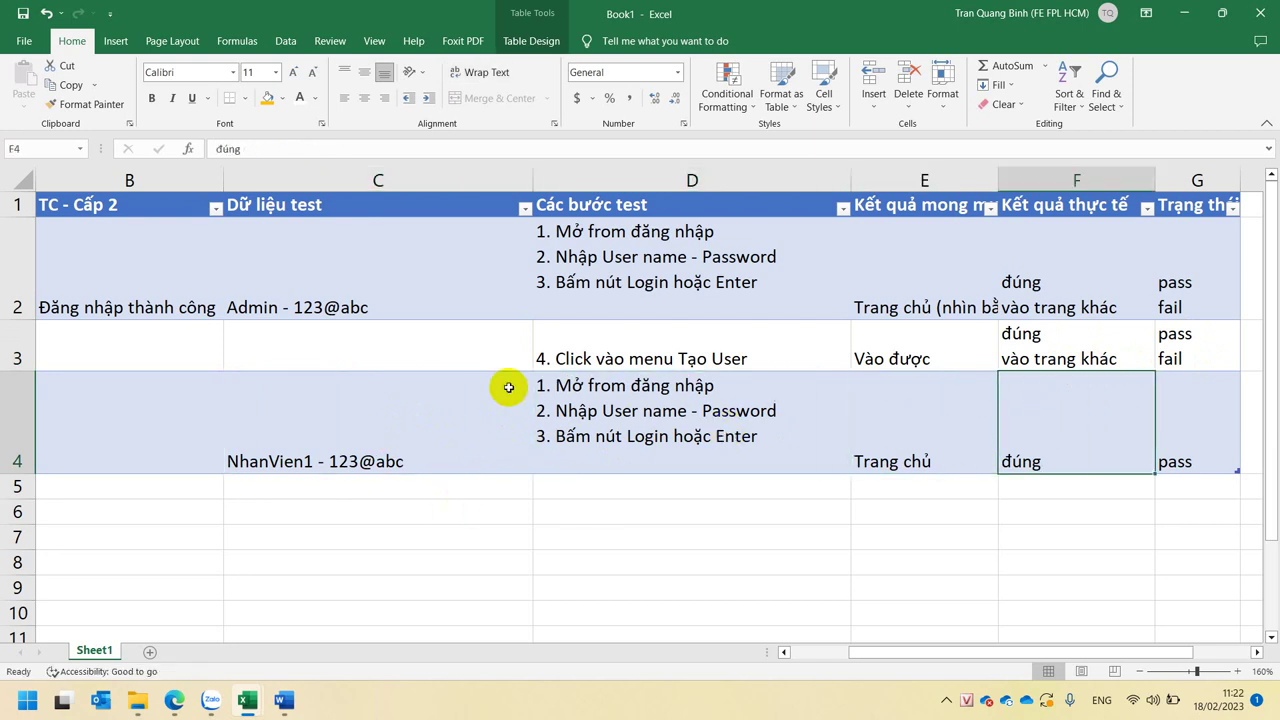
- Copy the step '4. Click vào menu Tạo User' from D3 into D5
{"action": "left_click", "coordinate": [587, 329]}
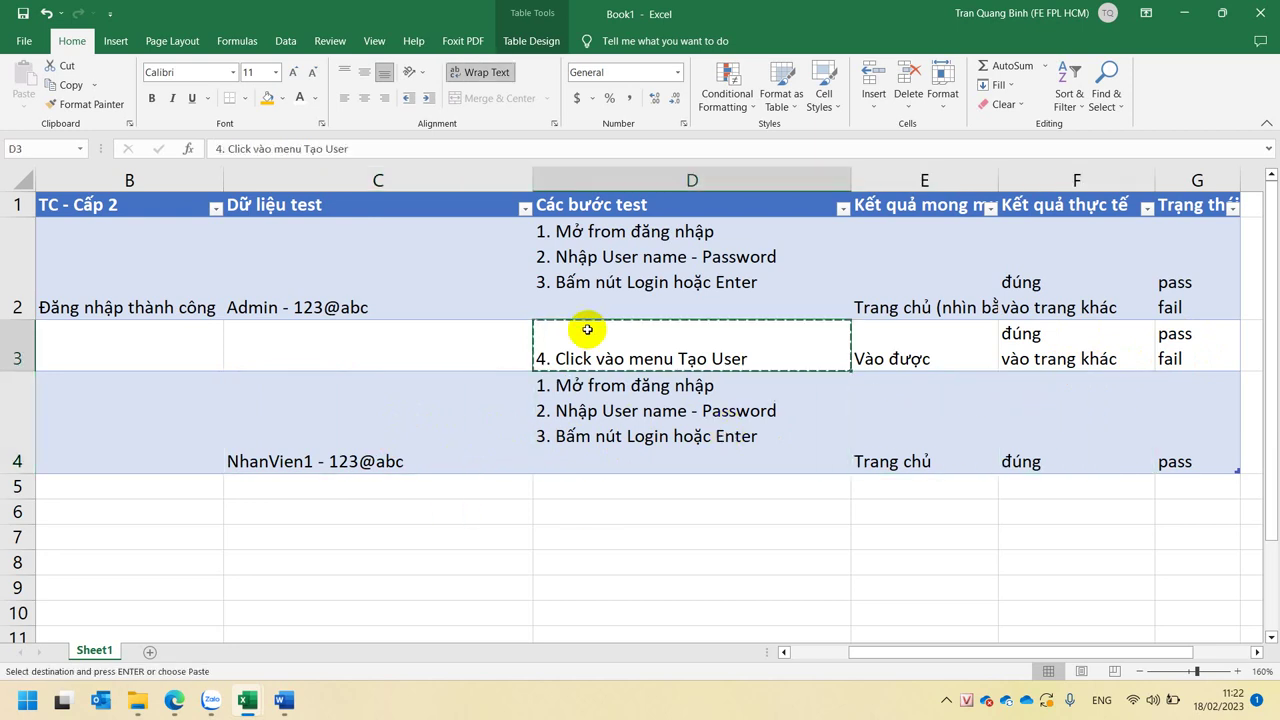
{"action": "double_click", "coordinate": [603, 485]}
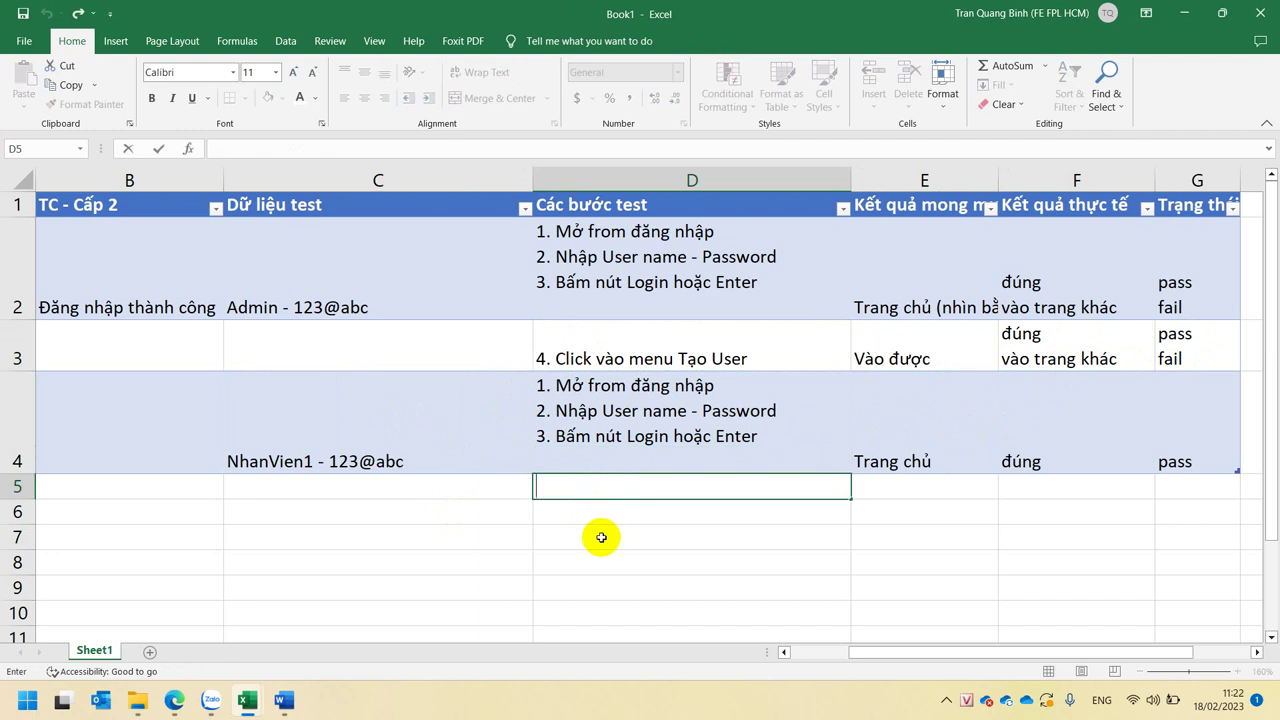
{"action": "left_click", "coordinate": [594, 349]}
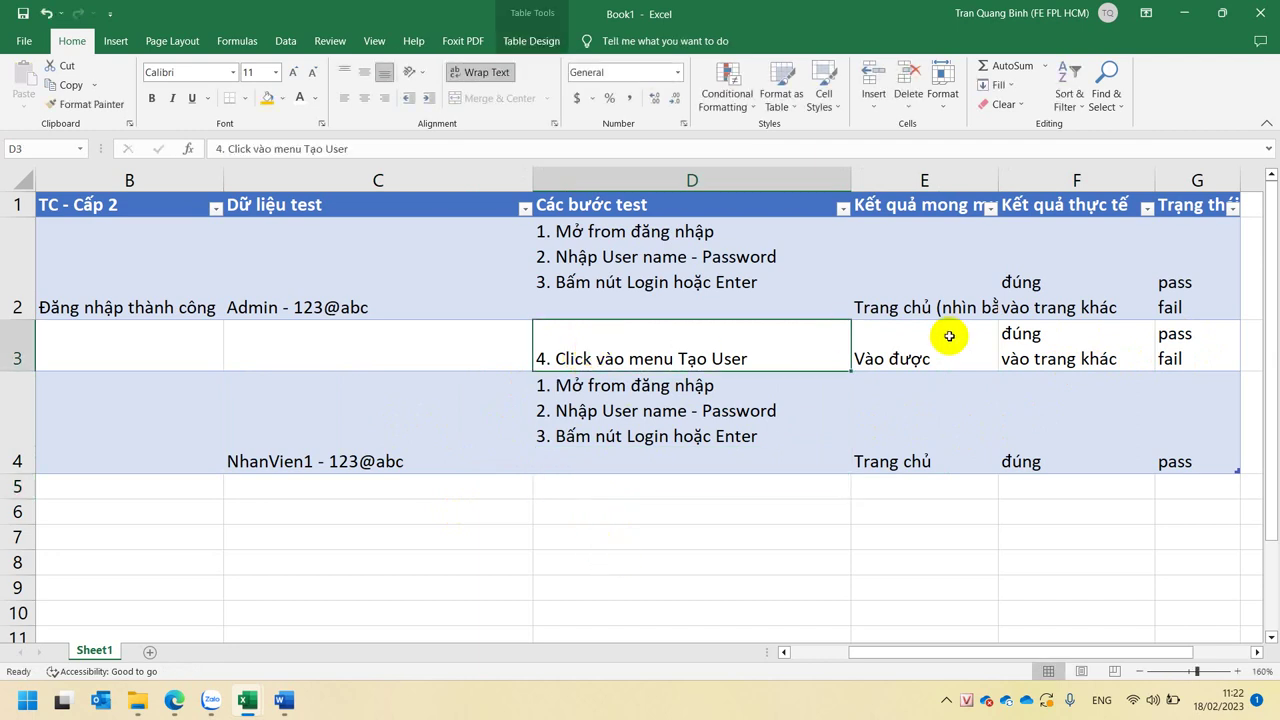
{"action": "key", "text": "ctrl+c"}
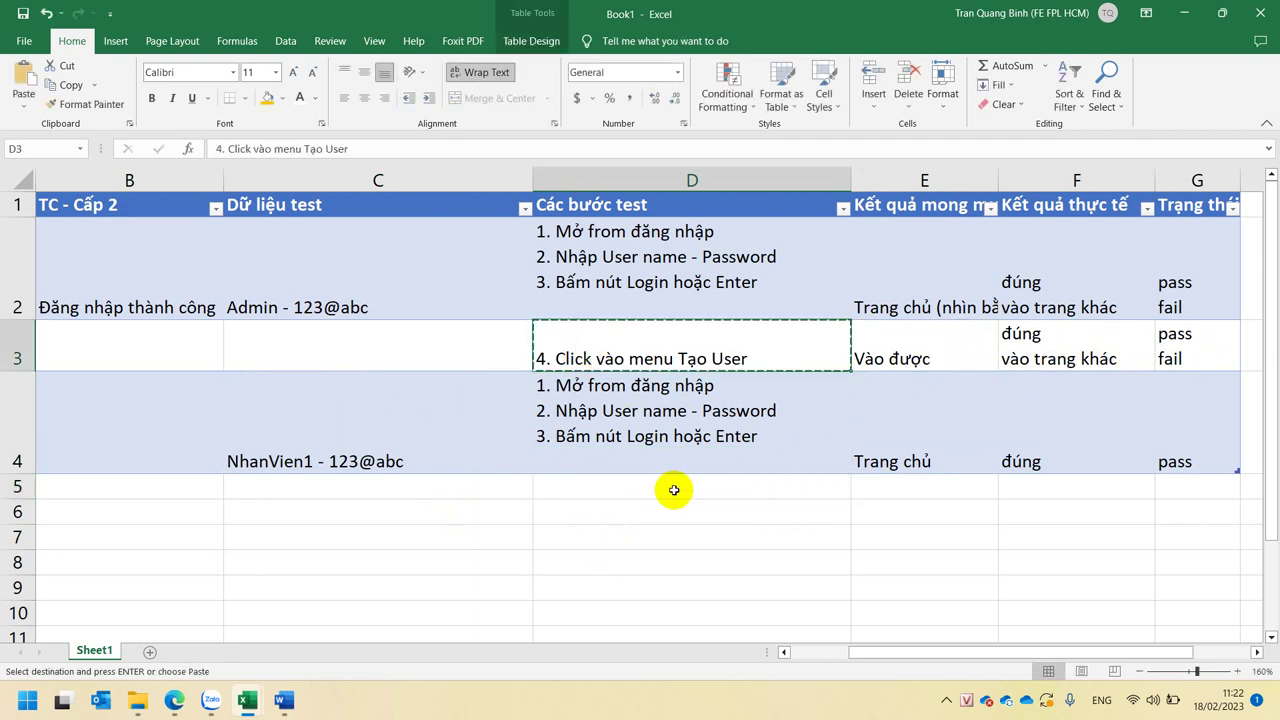
{"action": "left_click", "coordinate": [671, 486]}
{"action": "key", "text": "ctrl+v"}
{"action": "key", "text": "Escape"}
{"action": "key", "text": "Escape"}
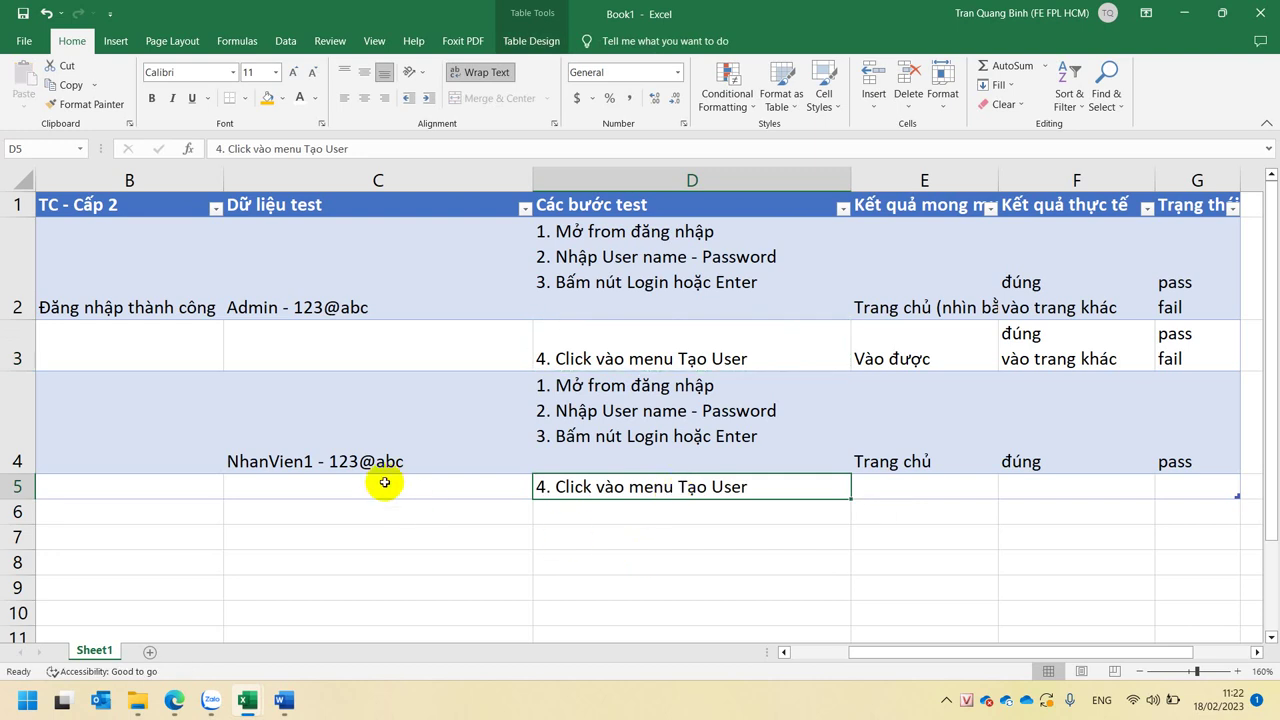
- Check the pasted step in D5 against the table and select empty cell E5
{"action": "left_click", "coordinate": [352, 443]}
{"action": "left_click", "coordinate": [645, 487]}
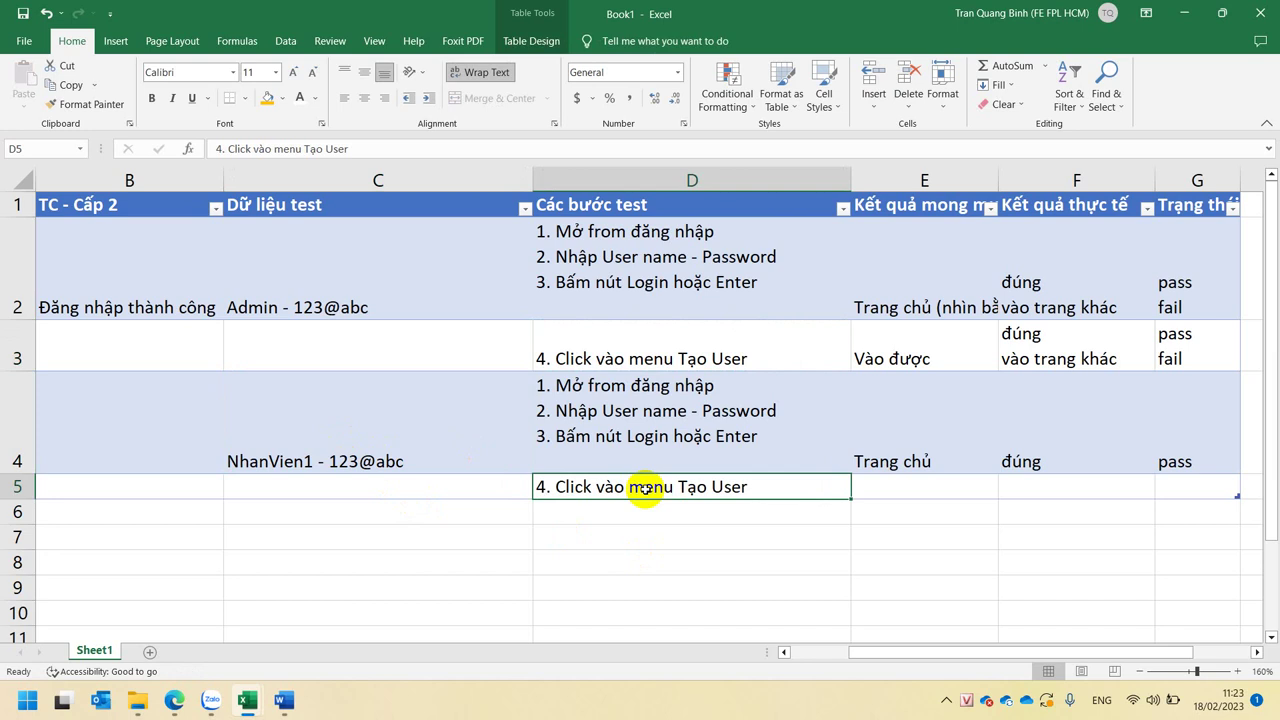
{"action": "left_click", "coordinate": [141, 262]}
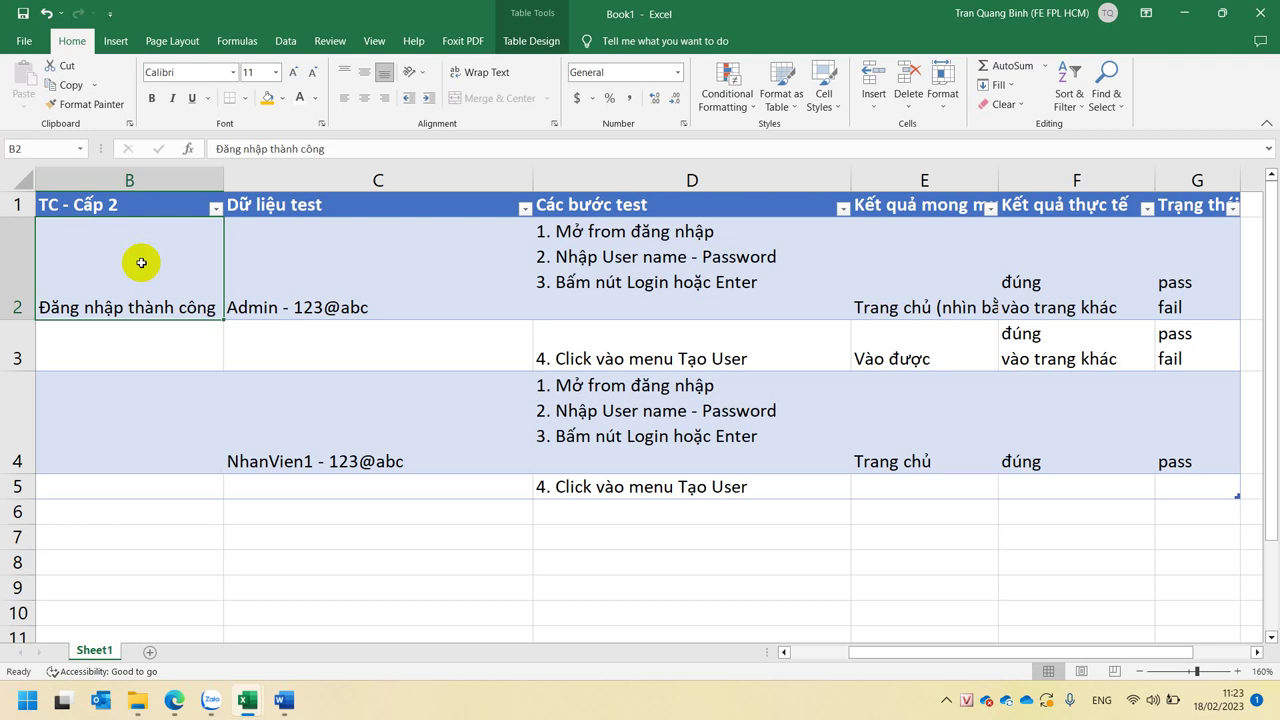
{"action": "left_click", "coordinate": [729, 486]}
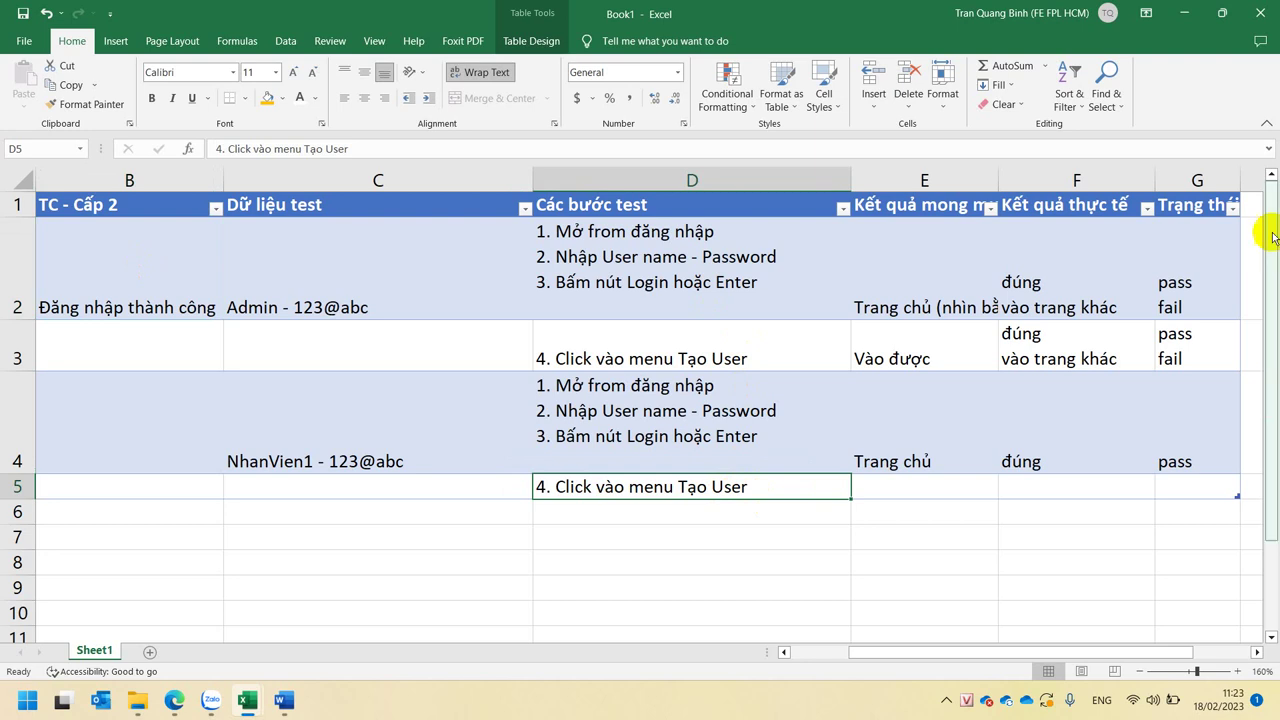
{"action": "left_click", "coordinate": [880, 365]}
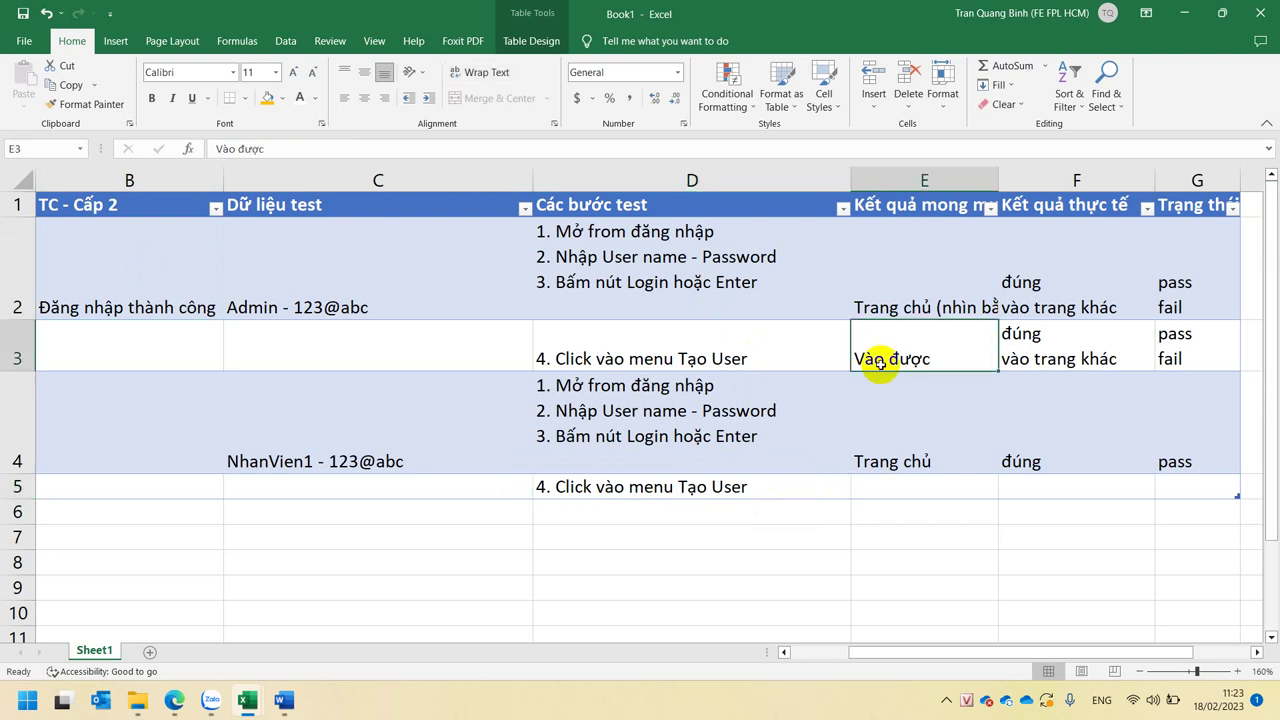
{"action": "left_click", "coordinate": [802, 484]}
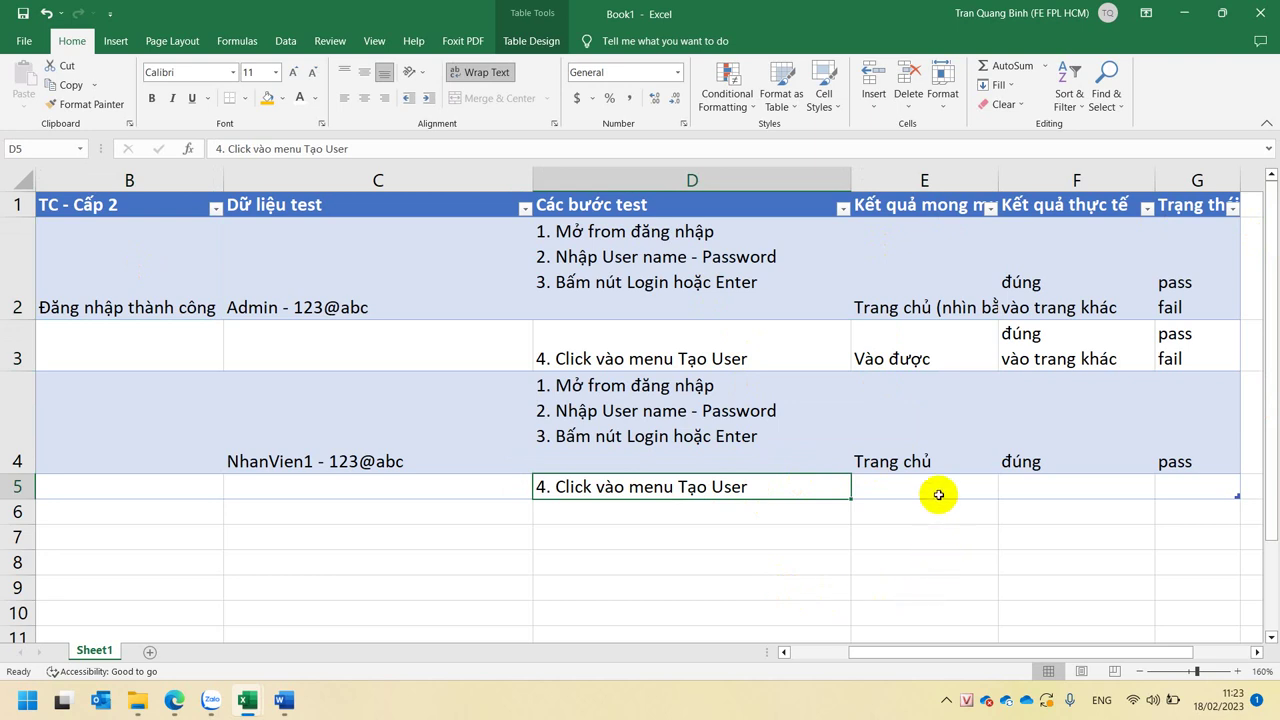
{"action": "left_click", "coordinate": [770, 357]}
{"action": "key", "text": "ctrl+a"}
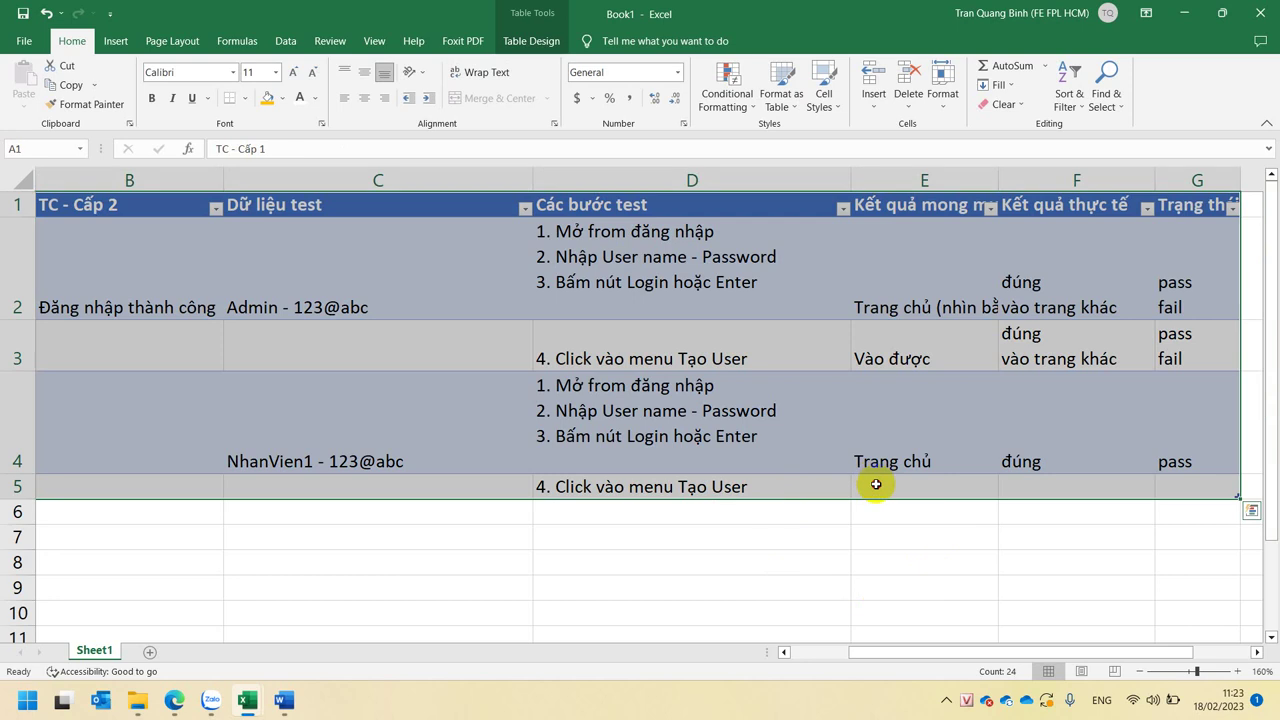
{"action": "left_click", "coordinate": [876, 484]}
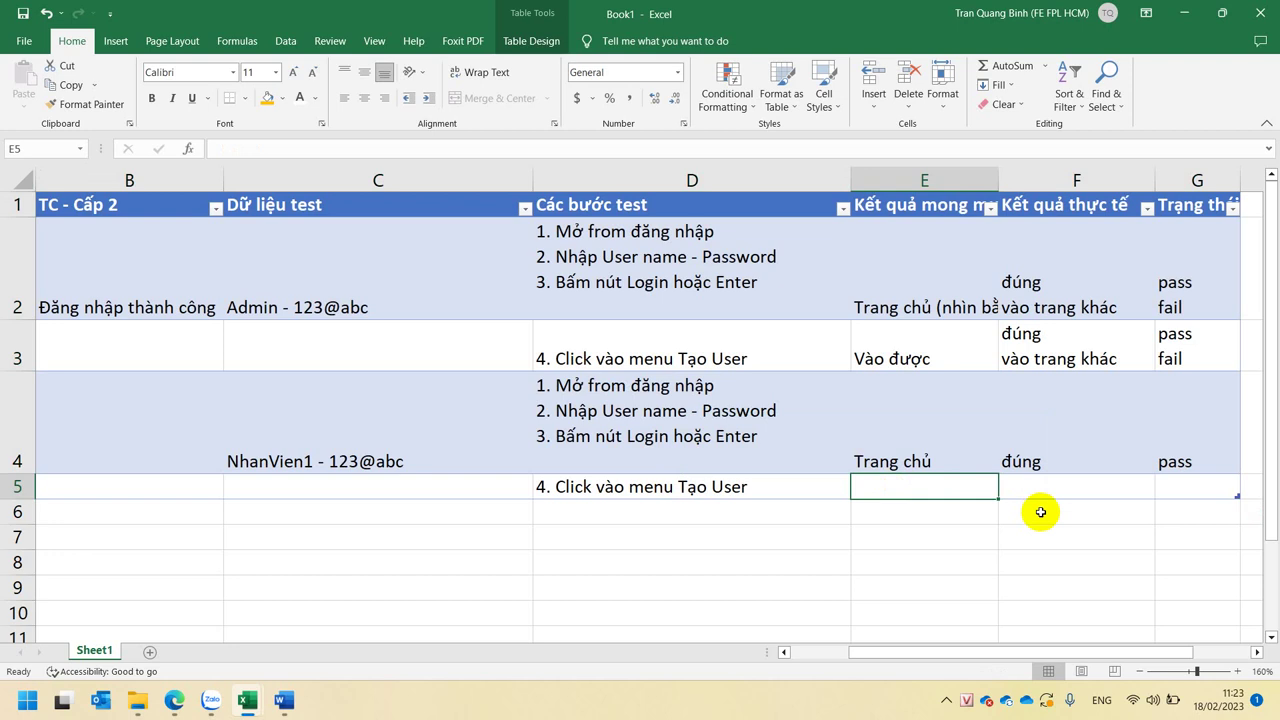
{"action": "left_click", "coordinate": [760, 489]}
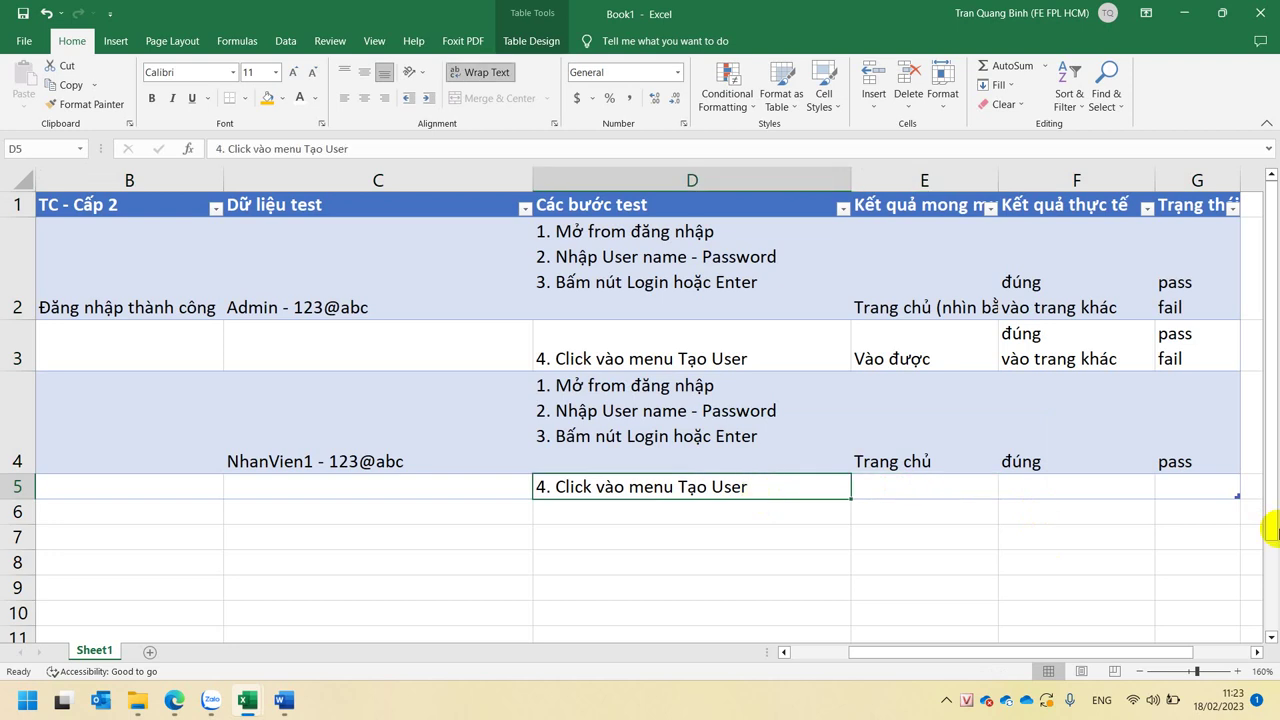
{"action": "left_click", "coordinate": [877, 490]}
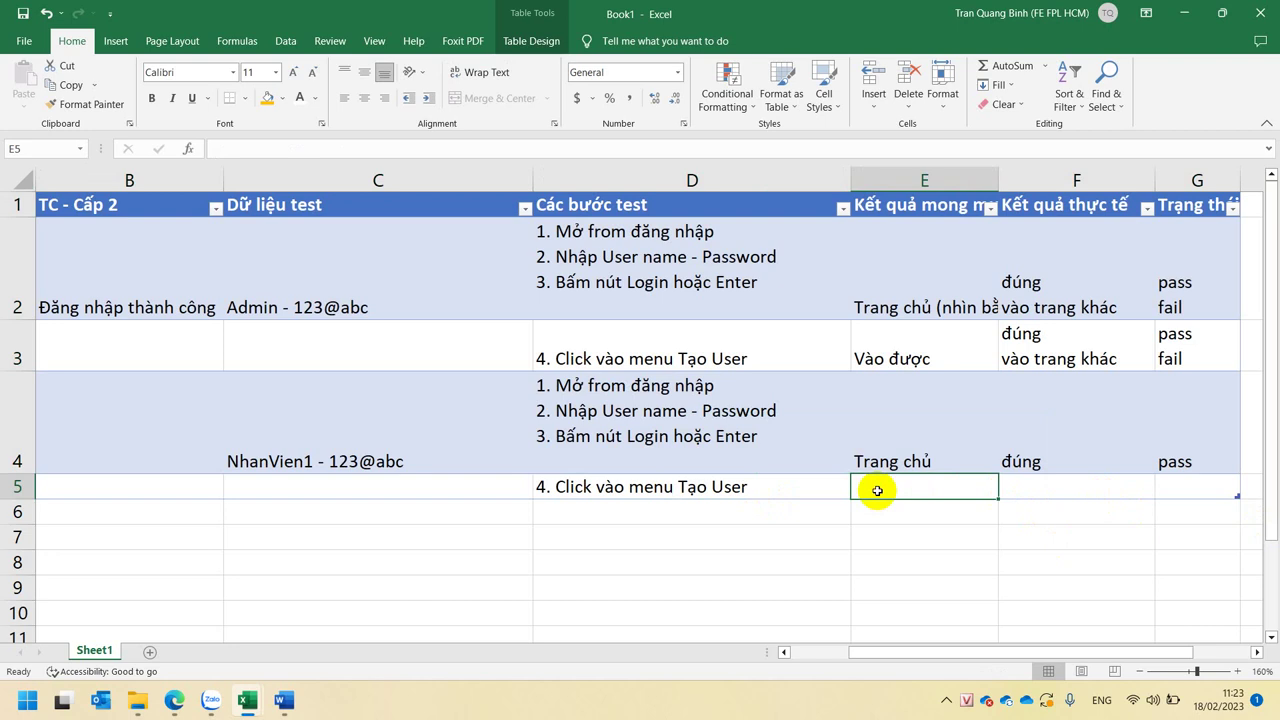
- Enter 'Không vào được - Thông báo quyền của User' as row 5's expected result in E5
{"action": "double_click", "coordinate": [877, 490]}
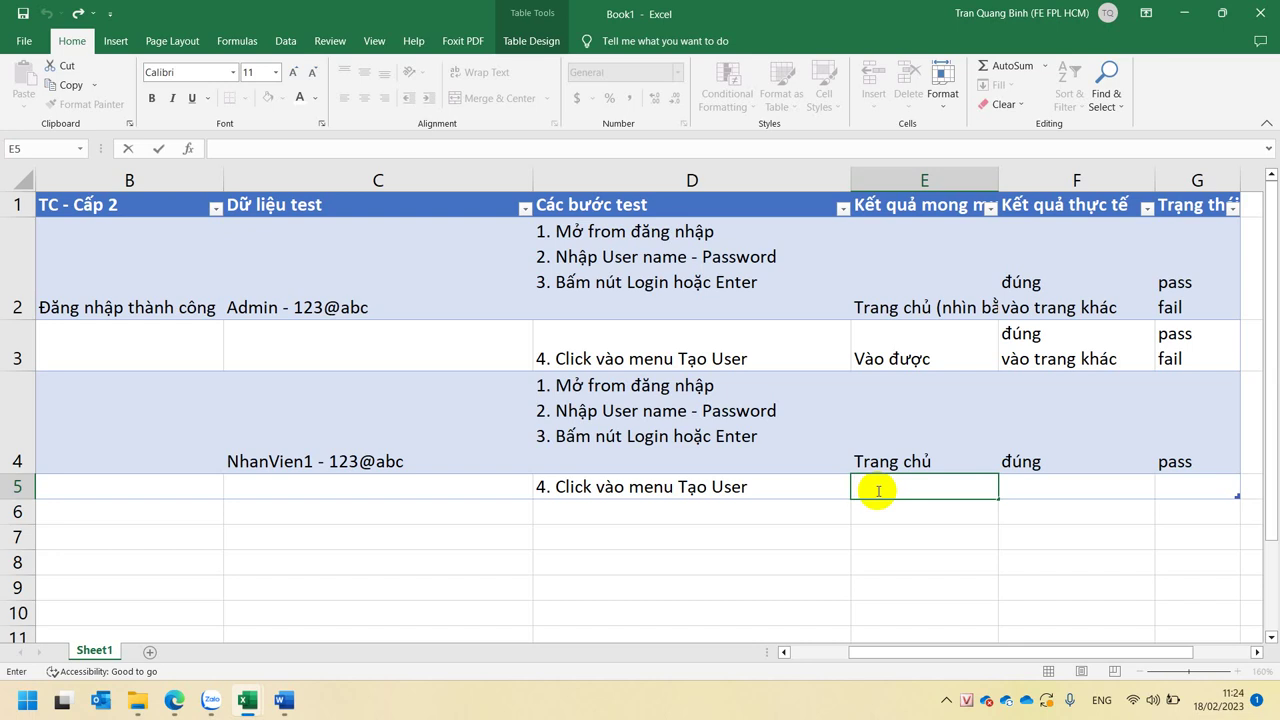
{"action": "type", "text": "Không vào đươc"}
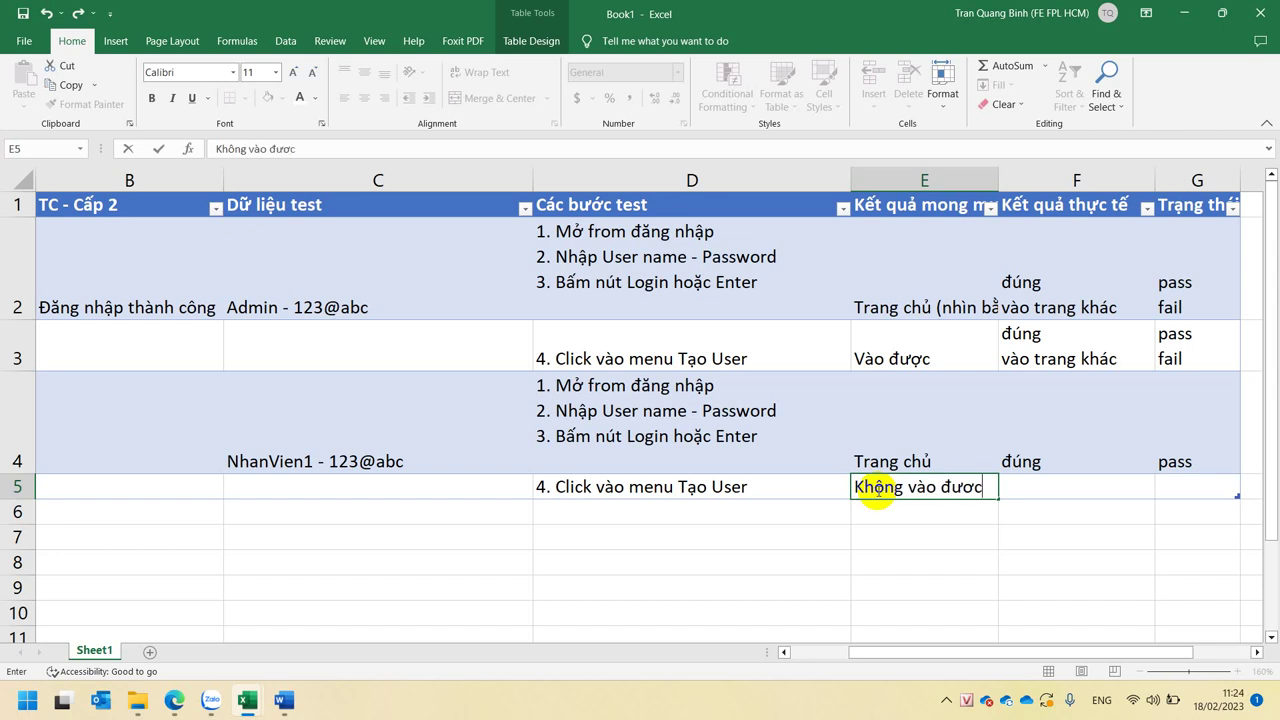
{"action": "type", "text": "j - Thông ba"}
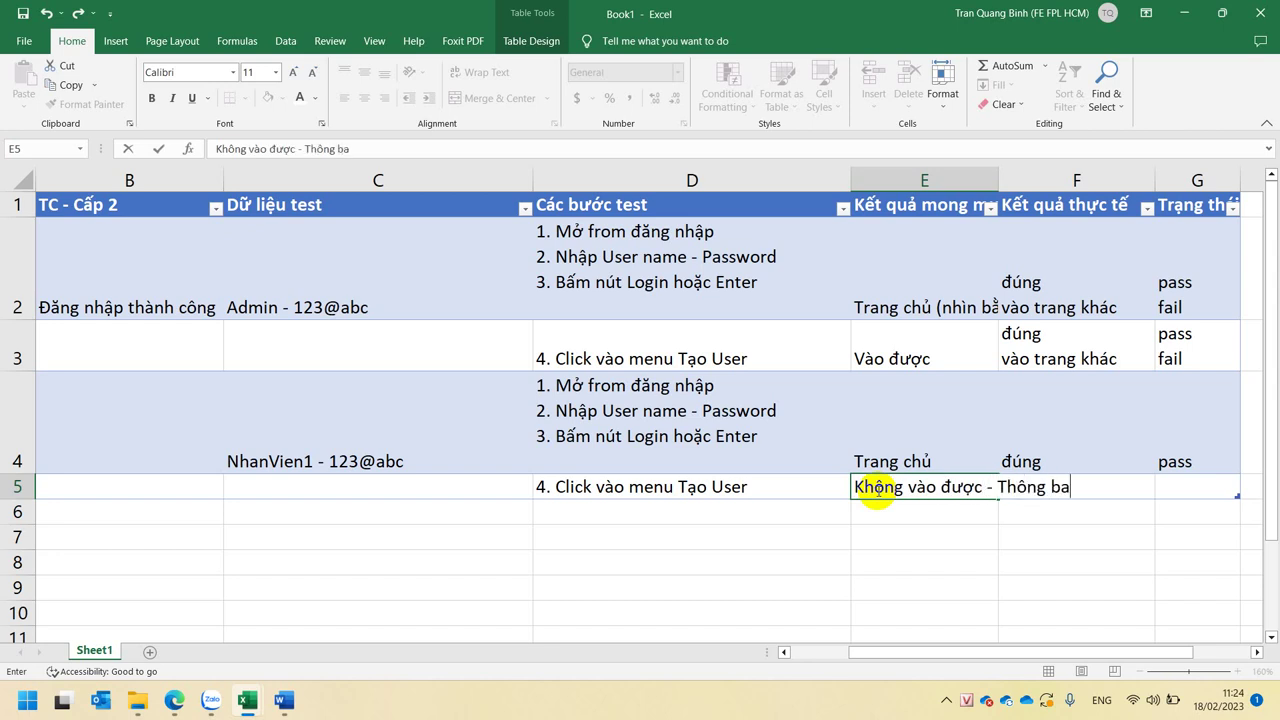
{"action": "type", "text": "os quyeenf caauf"}
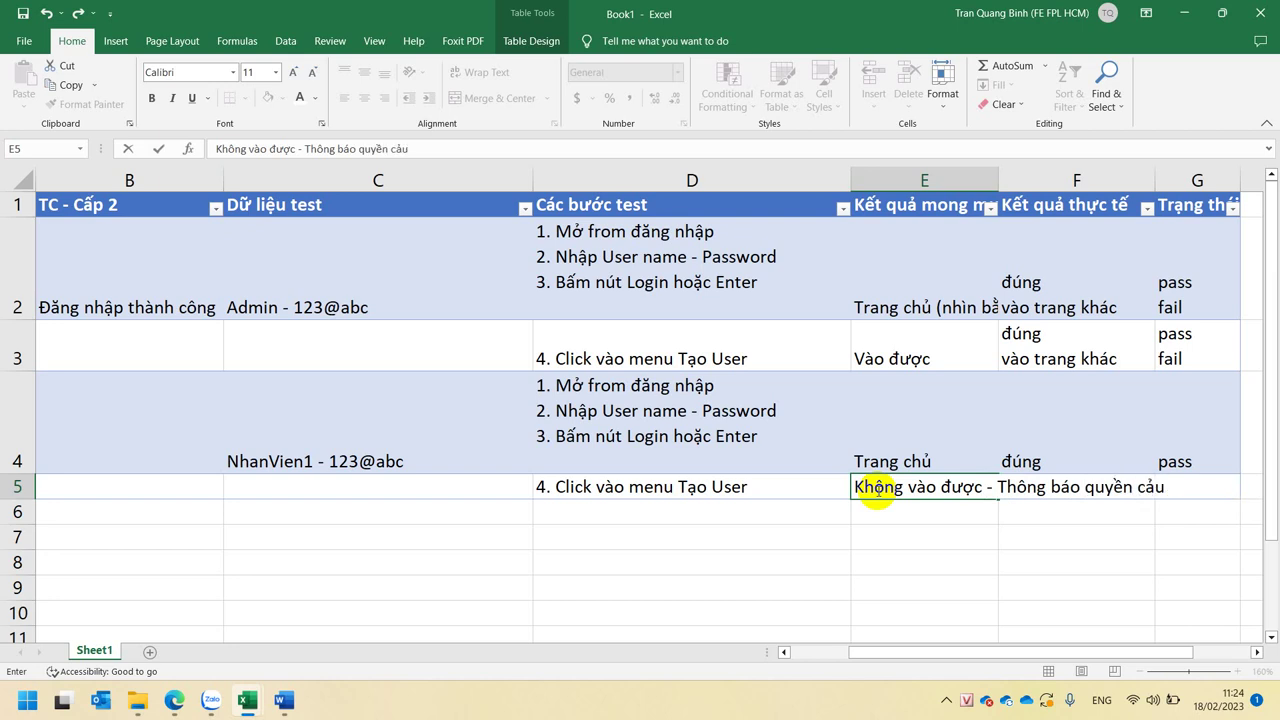
{"action": "key", "text": "BackSpace"}
{"action": "key", "text": "BackSpace"}
{"action": "type", "text": "uar User"}
{"action": "key", "text": "Return"}
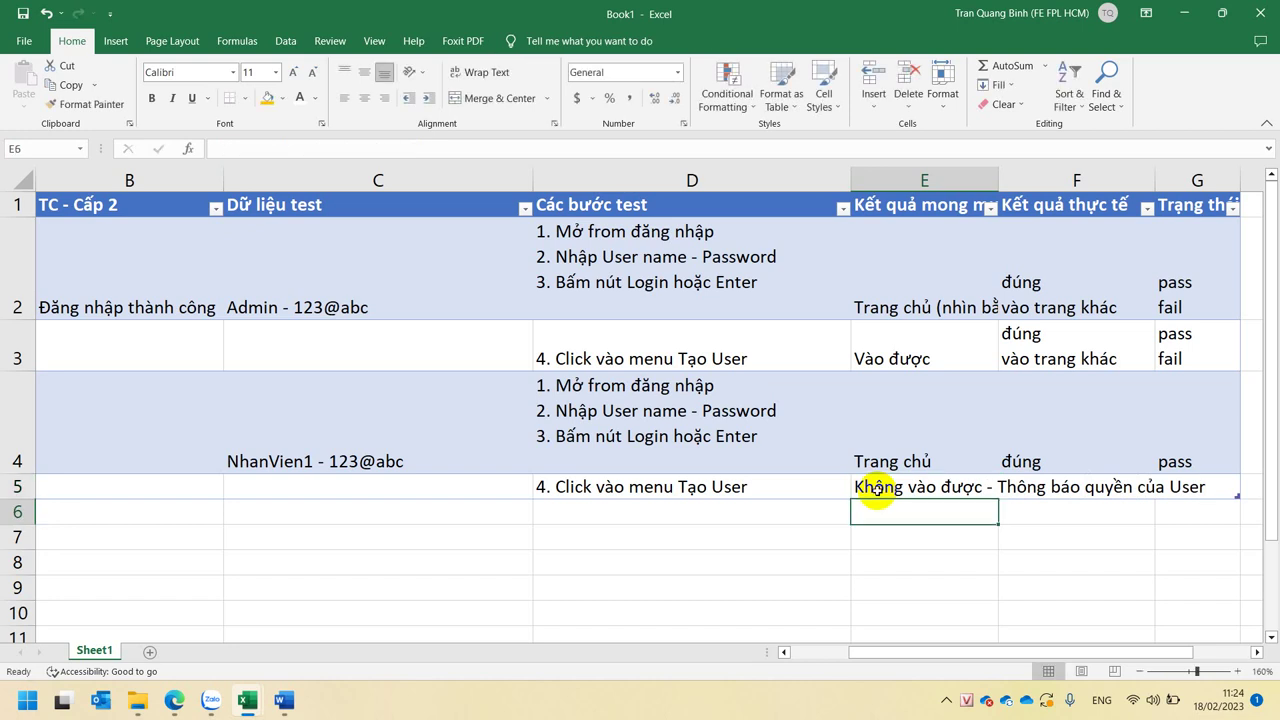
{"action": "left_click", "coordinate": [968, 492]}
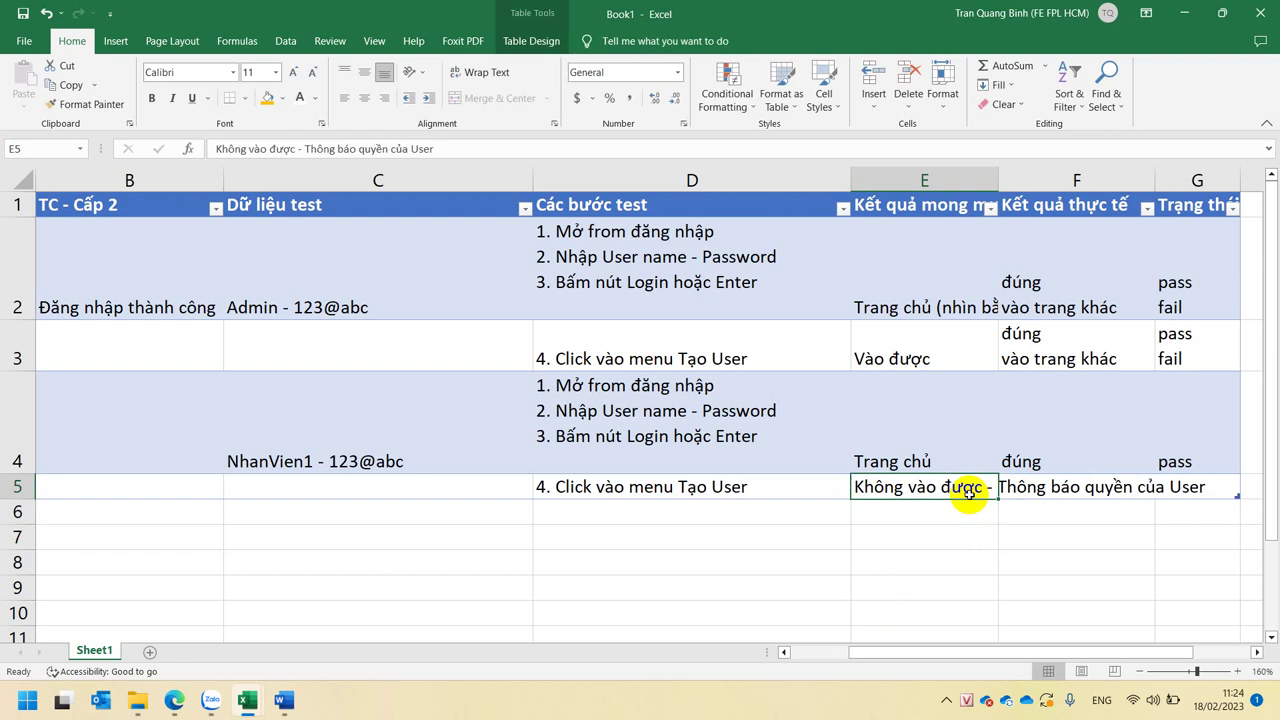
{"action": "key", "text": "Right"}
- Copy the actual result 'đúng' / 'vào trang khác' from F3 into F5
{"action": "type", "text": "đúng"}
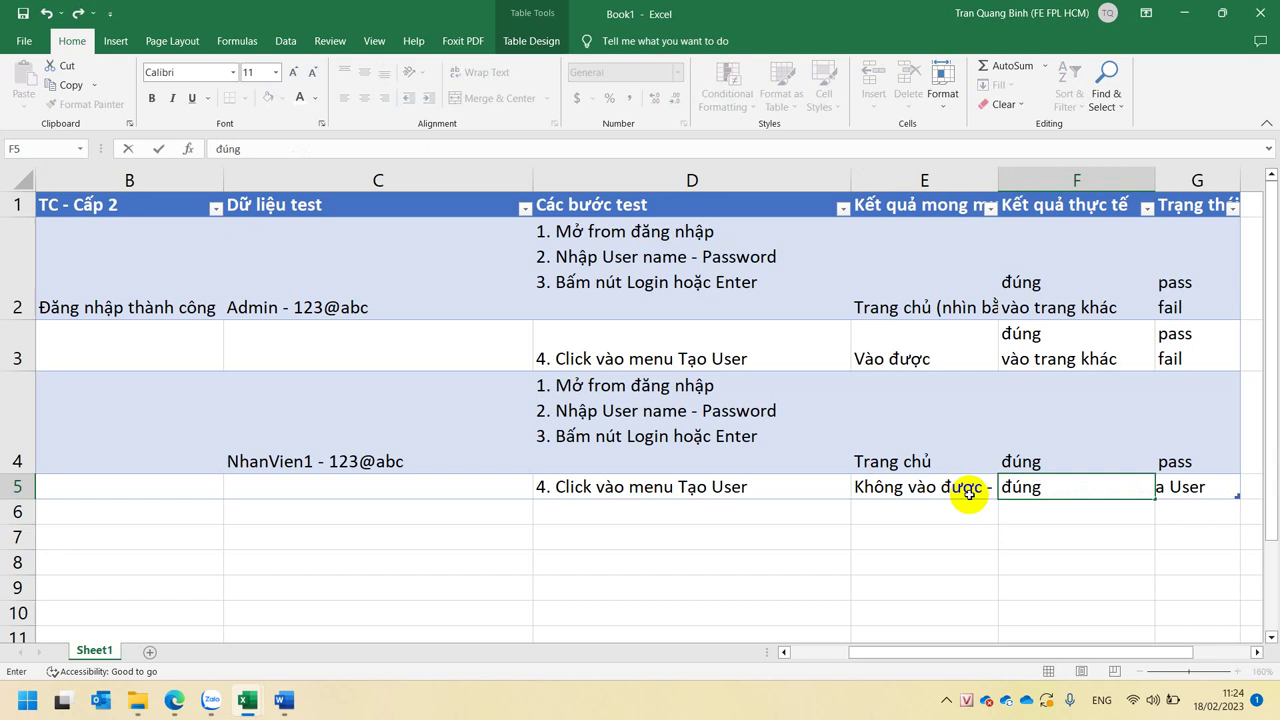
{"action": "key", "text": "Escape"}
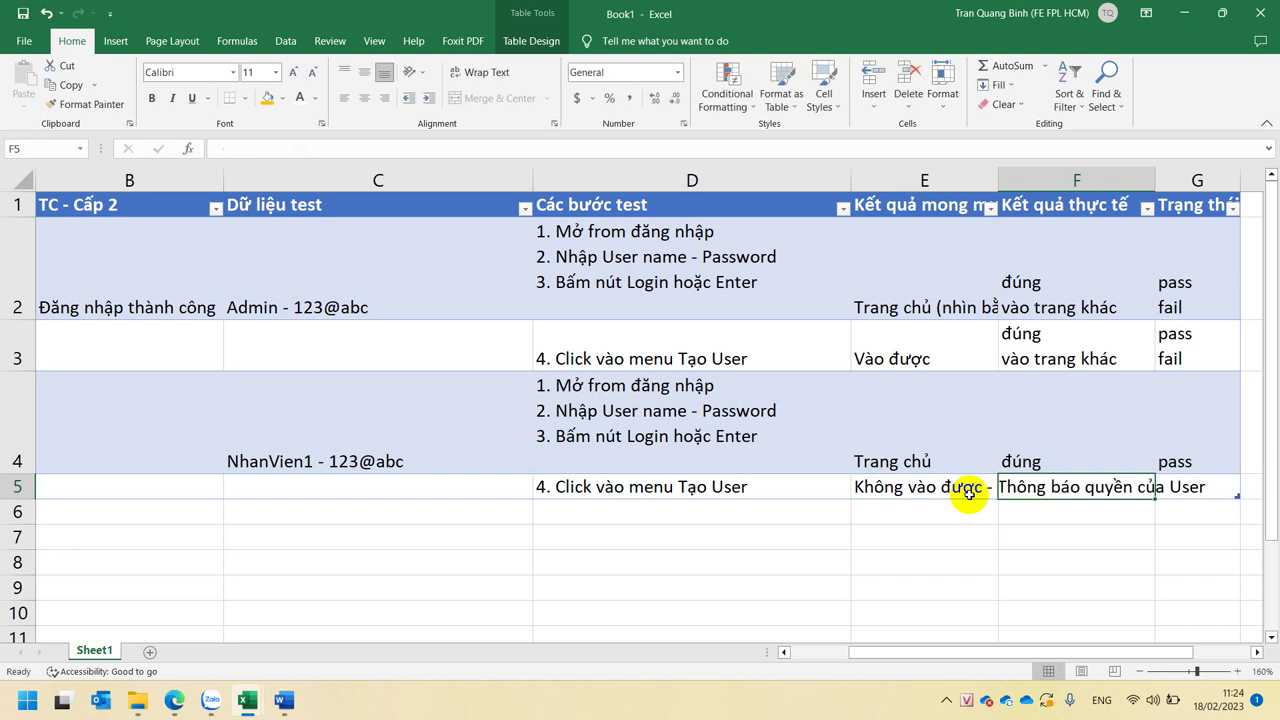
{"action": "key", "text": "Up"}
{"action": "key", "text": "Up"}
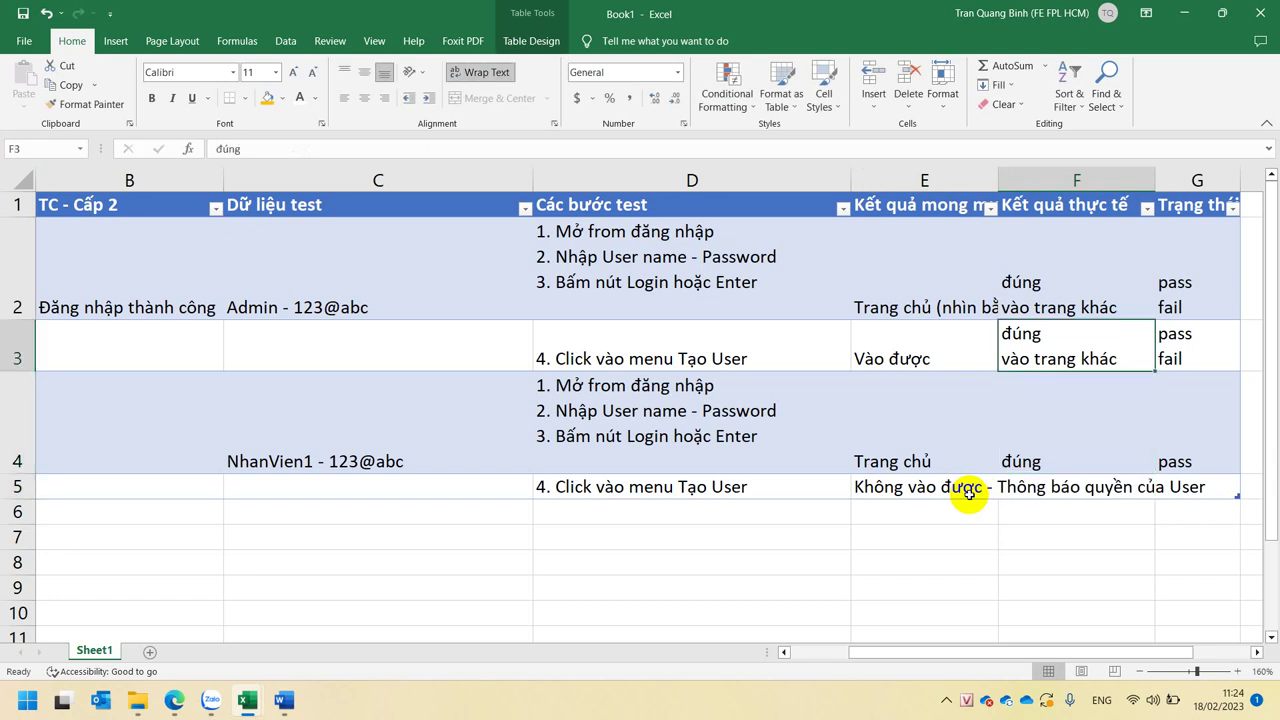
{"action": "key", "text": "ctrl+c"}
{"action": "key", "text": "Down"}
{"action": "key", "text": "Down"}
{"action": "key", "text": "ctrl+v"}
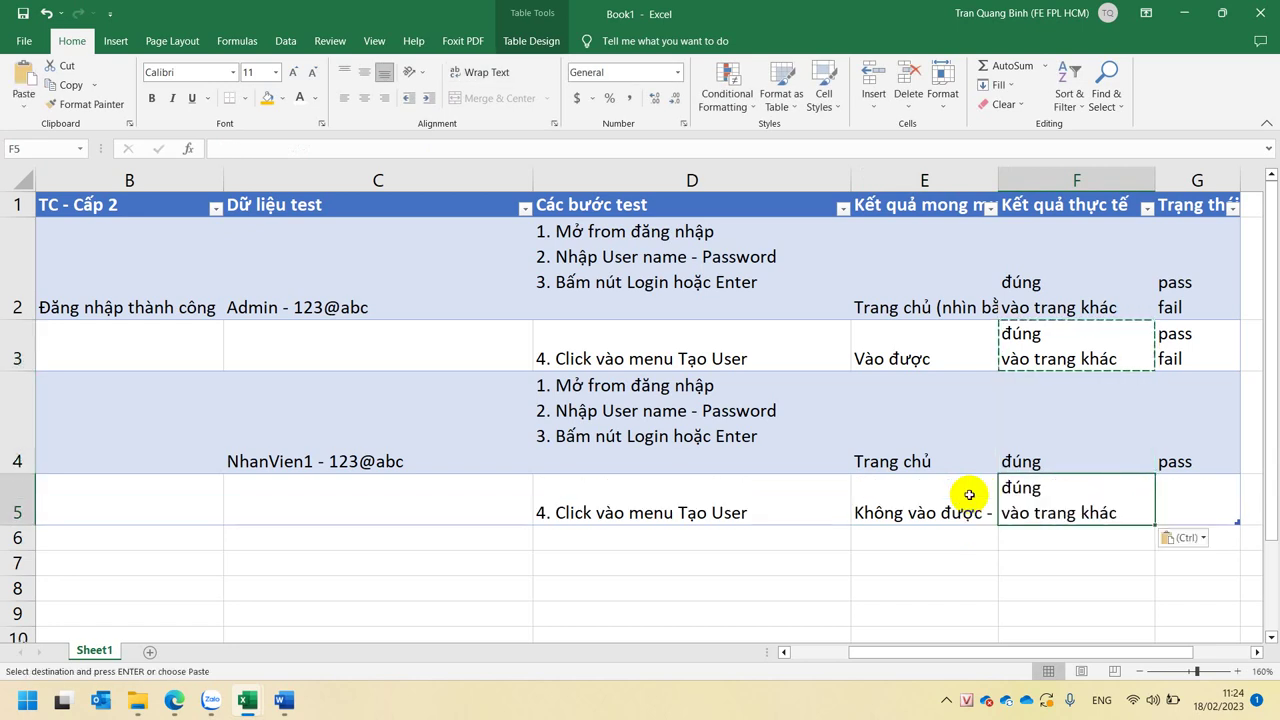
- Copy the 'pass' / 'fail' status from G3 into G5
{"action": "key", "text": "Right"}
{"action": "key", "text": "Up"}
{"action": "key", "text": "Up"}
{"action": "key", "text": "Up"}
{"action": "key", "text": "Down"}
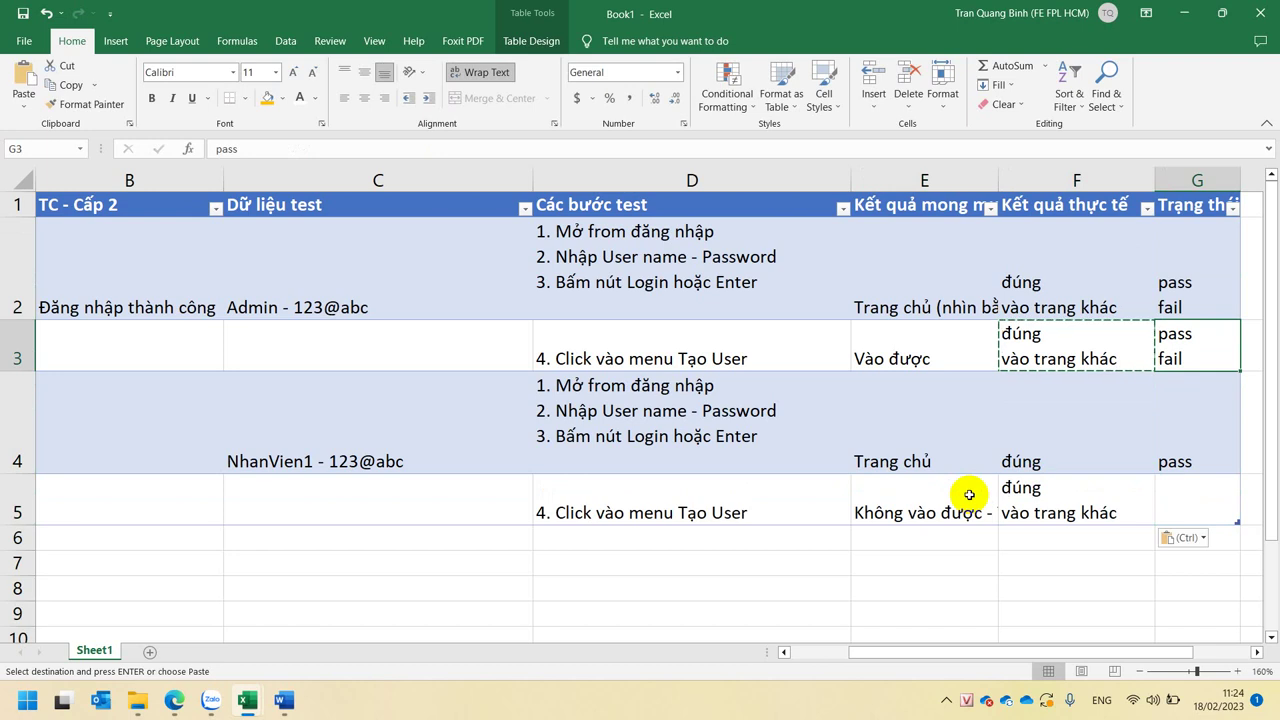
{"action": "key", "text": "ctrl+c"}
{"action": "key", "text": "Down"}
{"action": "key", "text": "Down"}
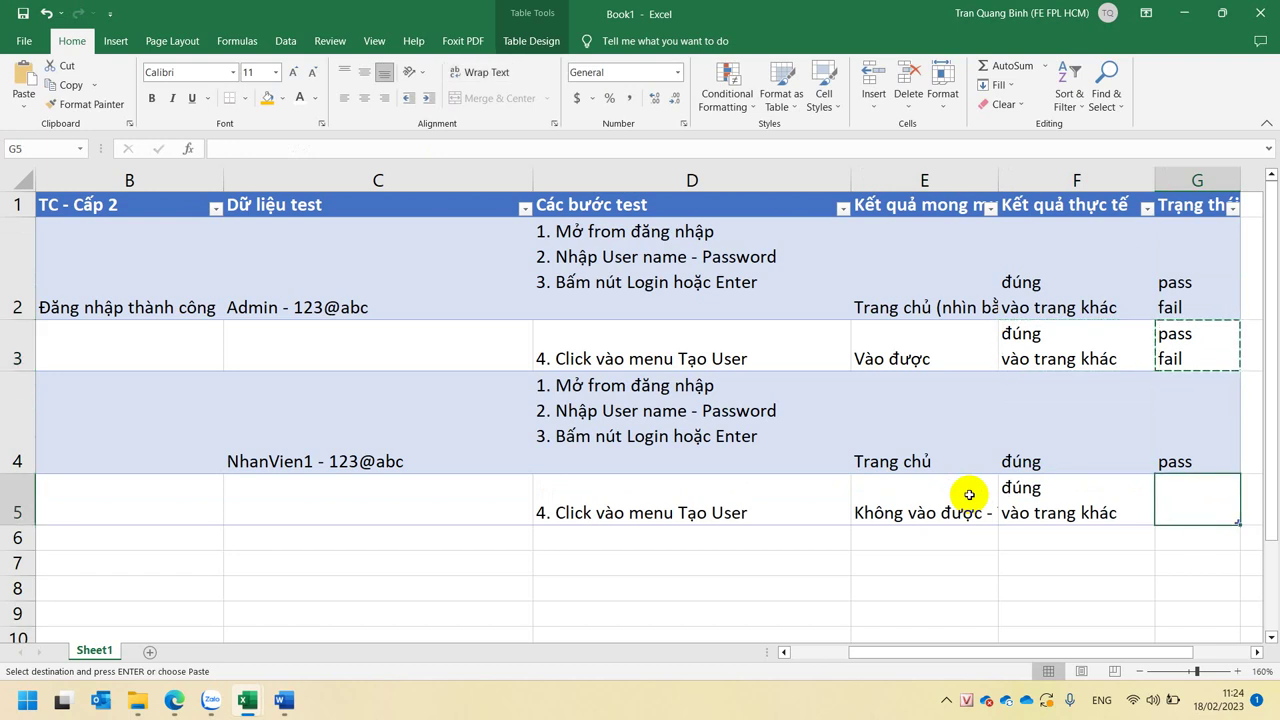
{"action": "key", "text": "ctrl+v"}
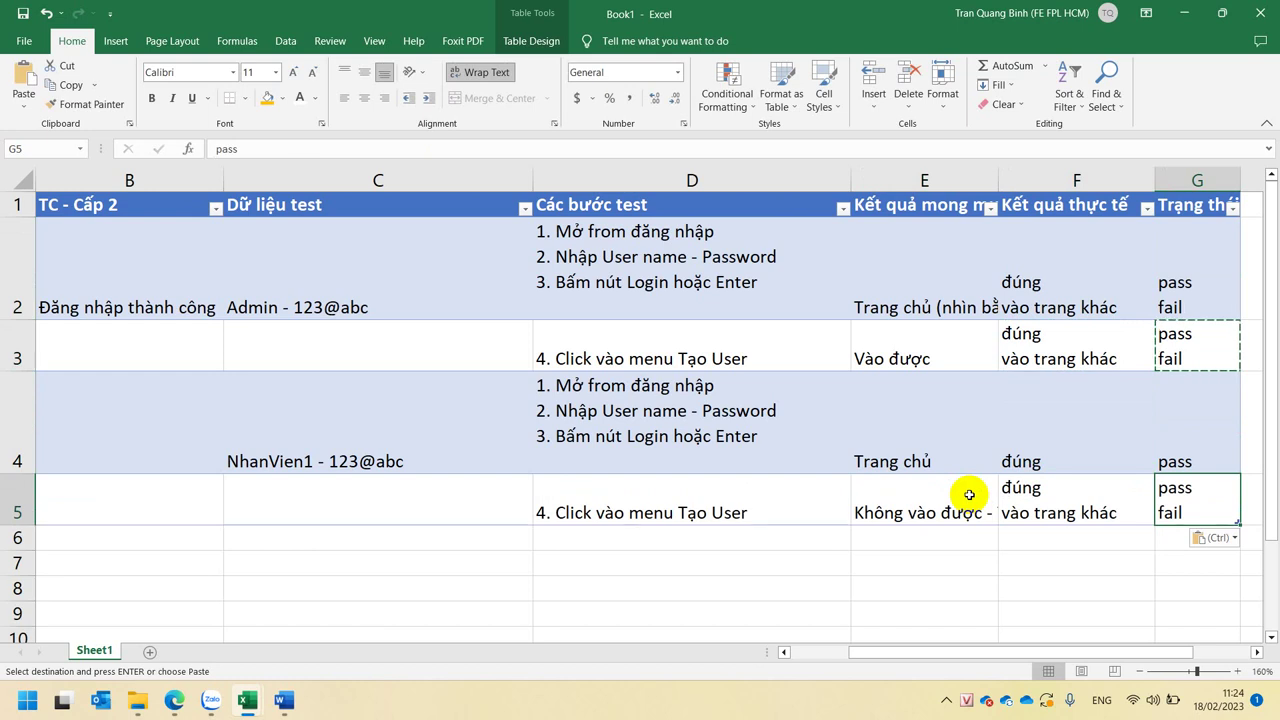
{"action": "left_click", "coordinate": [1098, 496]}
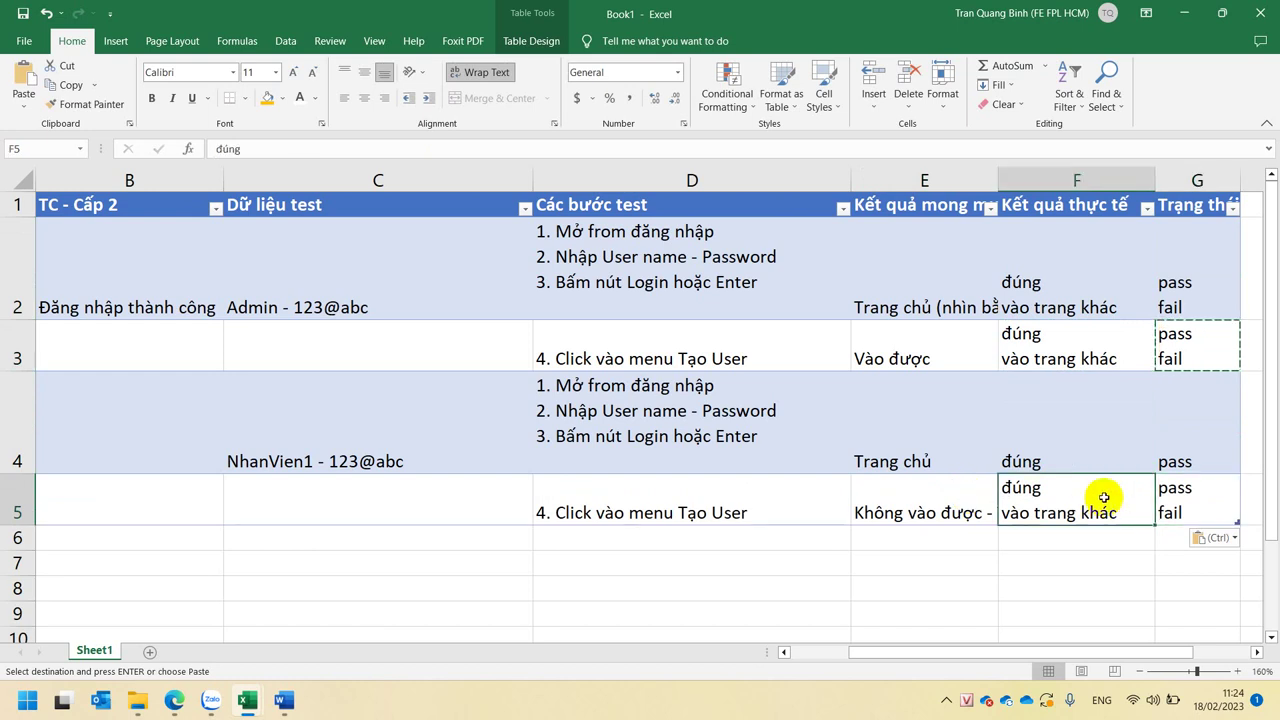
{"action": "left_click", "coordinate": [924, 501]}
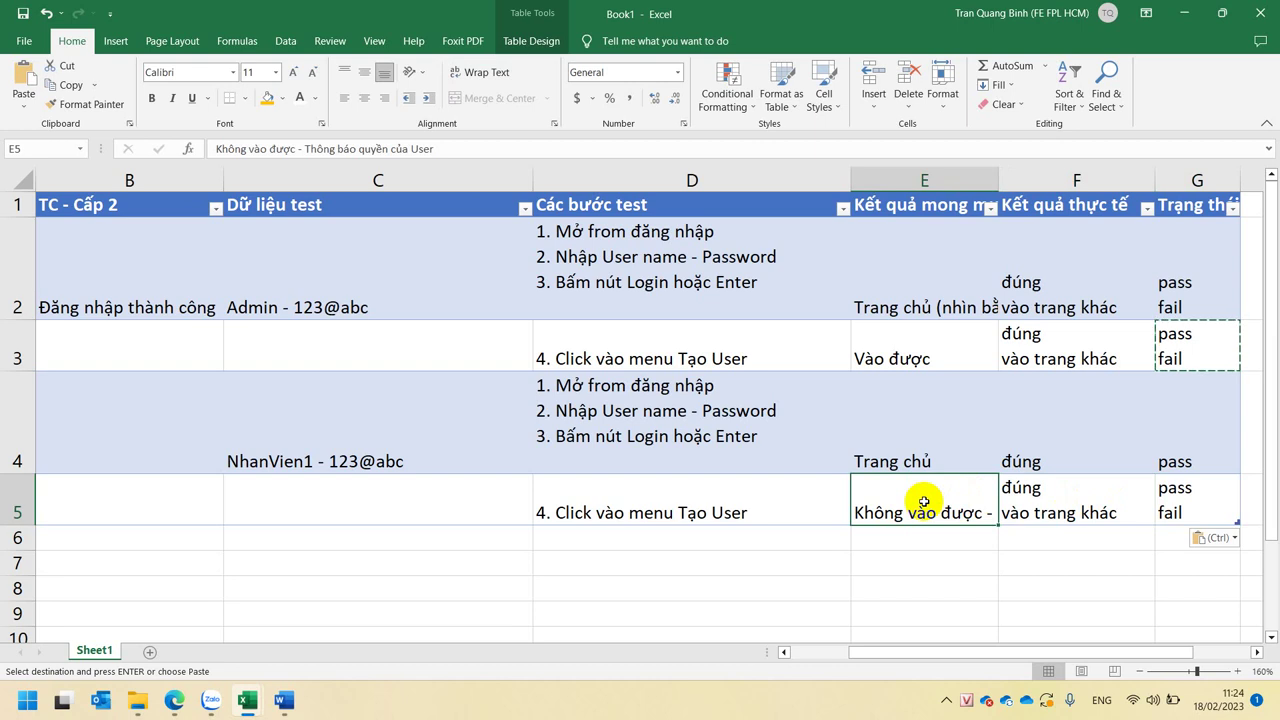
{"action": "left_click", "coordinate": [1074, 498]}
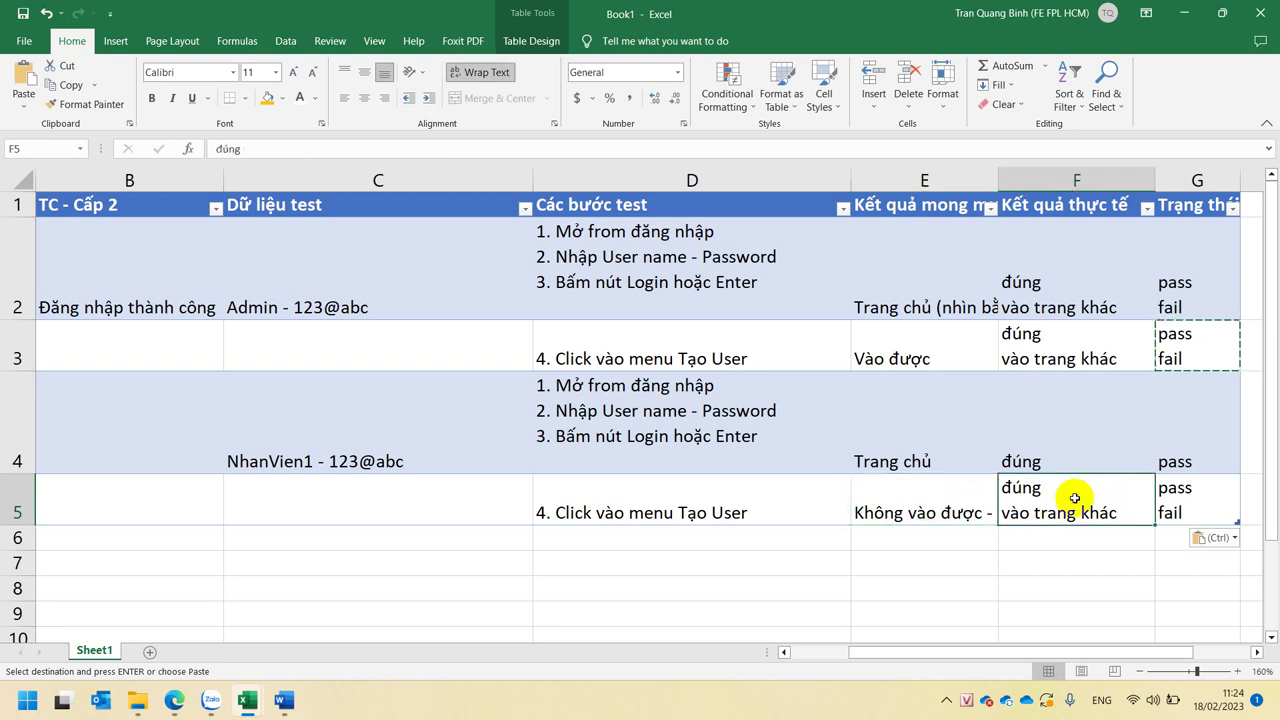
- Replace 'vào trang khác' with 'vẫn vào được' in F5's actual result
{"action": "double_click", "coordinate": [1075, 510]}
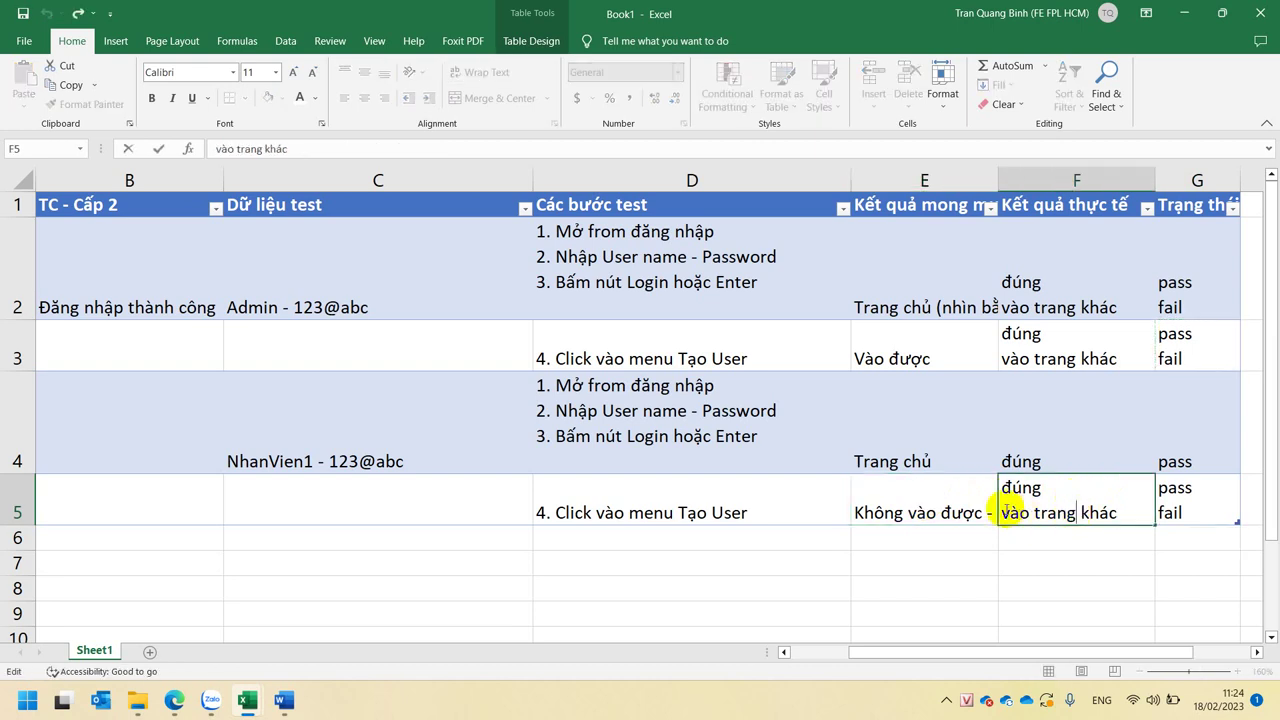
{"action": "left_click_drag", "start_coordinate": [1005, 510], "coordinate": [1121, 510]}
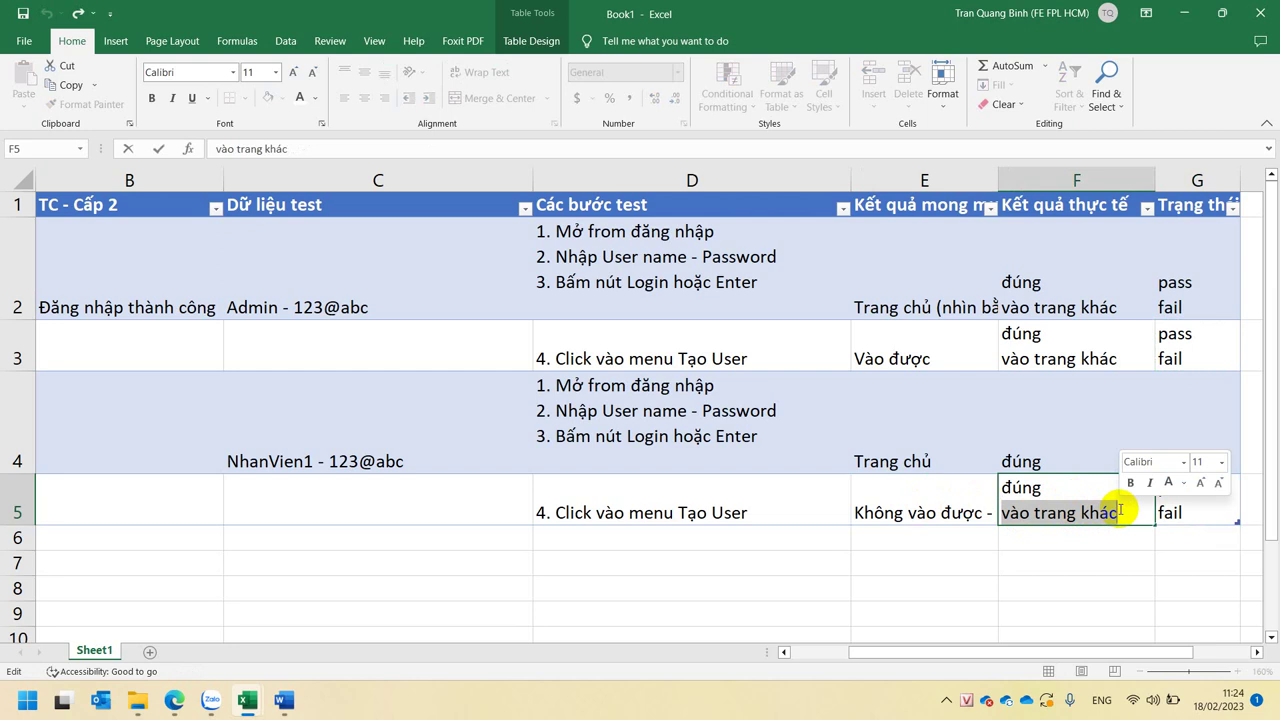
{"action": "type", "text": "vẫn v"}
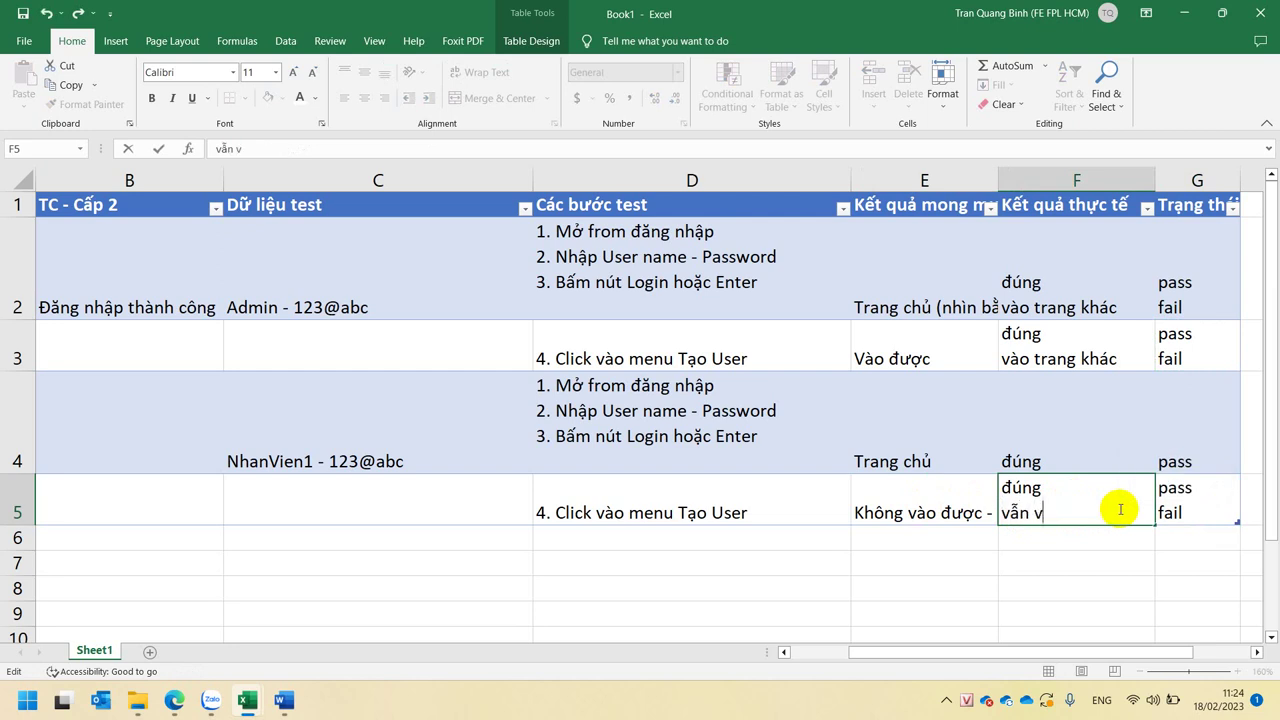
{"action": "type", "text": "ào được"}
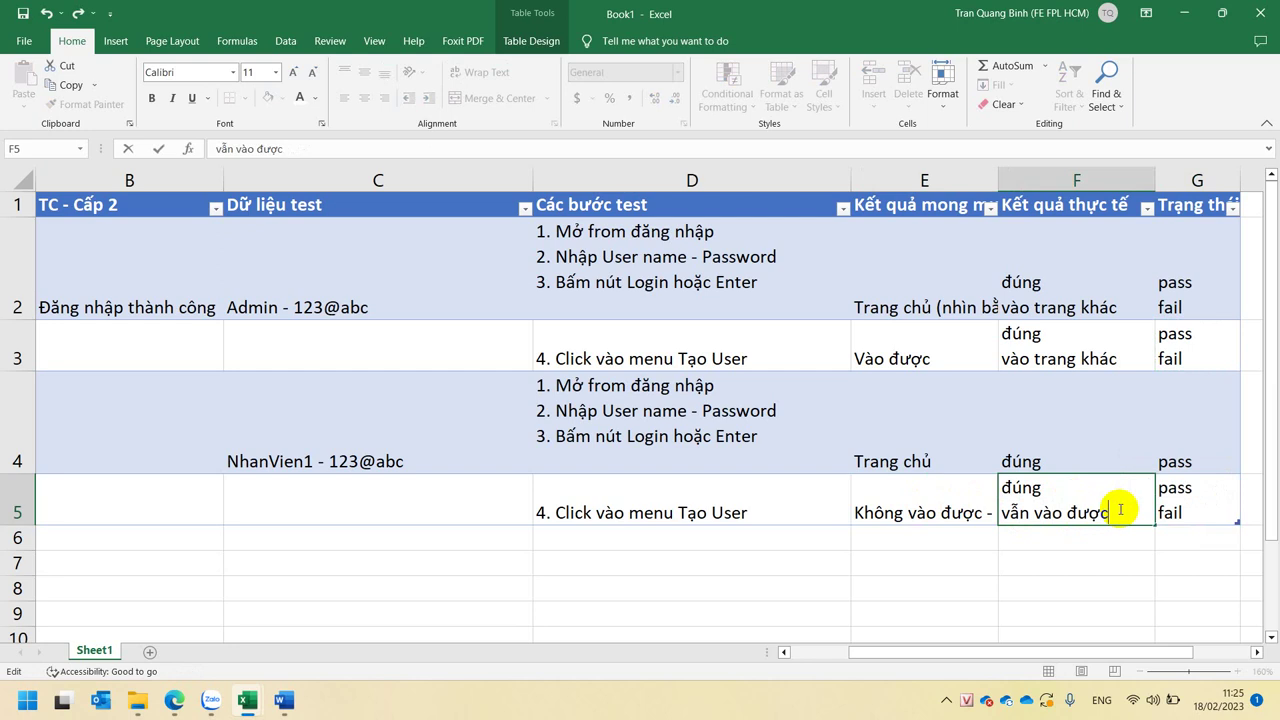
{"action": "key", "text": "Return"}
{"action": "left_click", "coordinate": [1096, 360]}
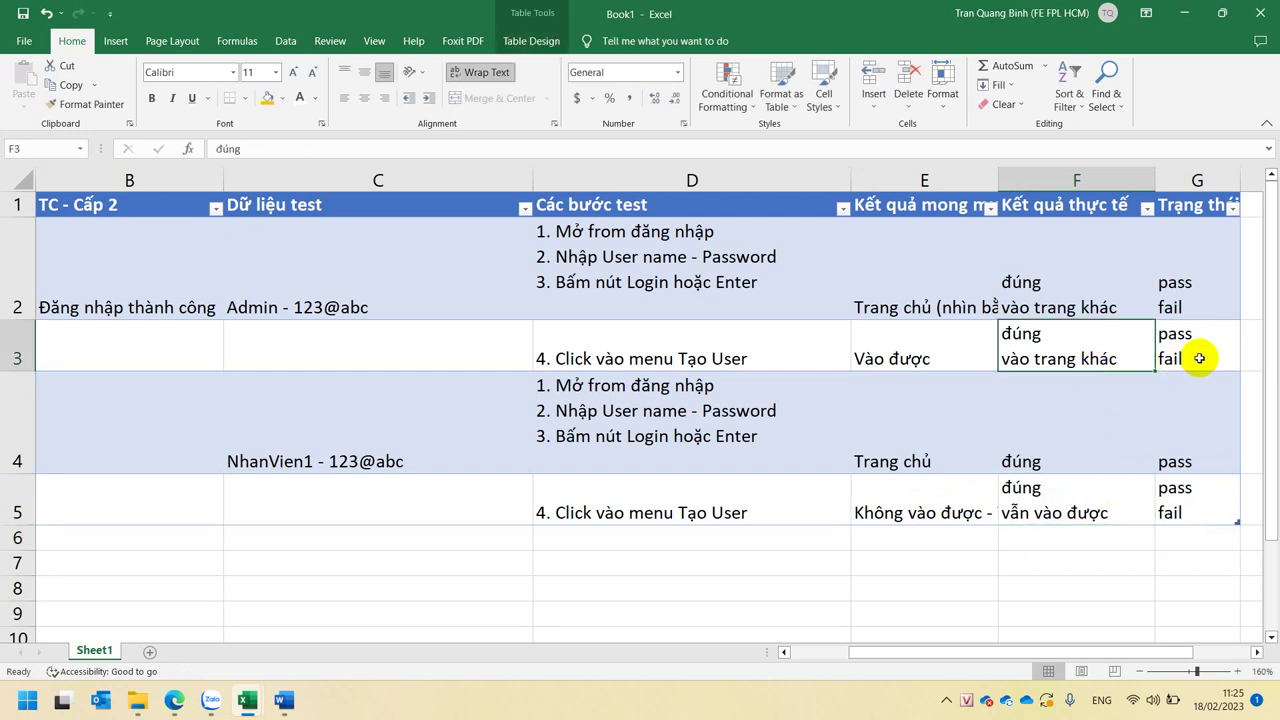
{"action": "left_click", "coordinate": [1058, 495]}
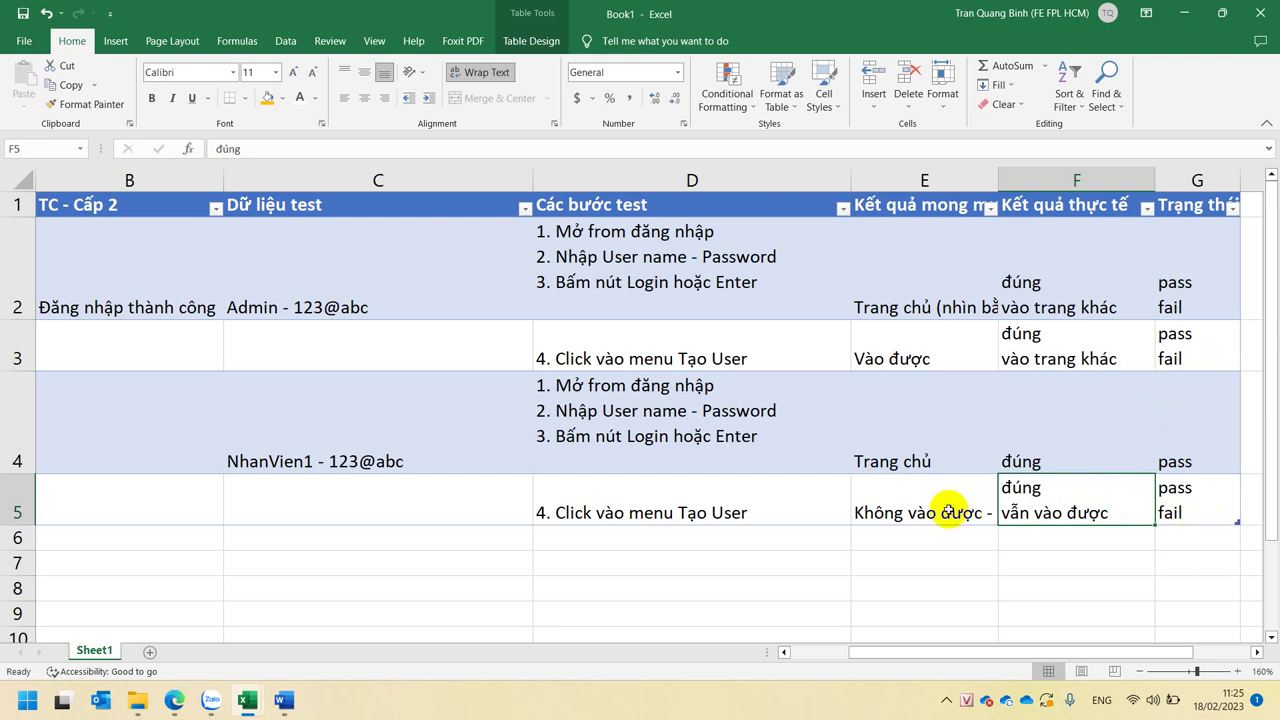
{"action": "left_click", "coordinate": [910, 505]}
{"action": "left_click", "coordinate": [744, 497]}
{"action": "left_click", "coordinate": [1020, 512]}
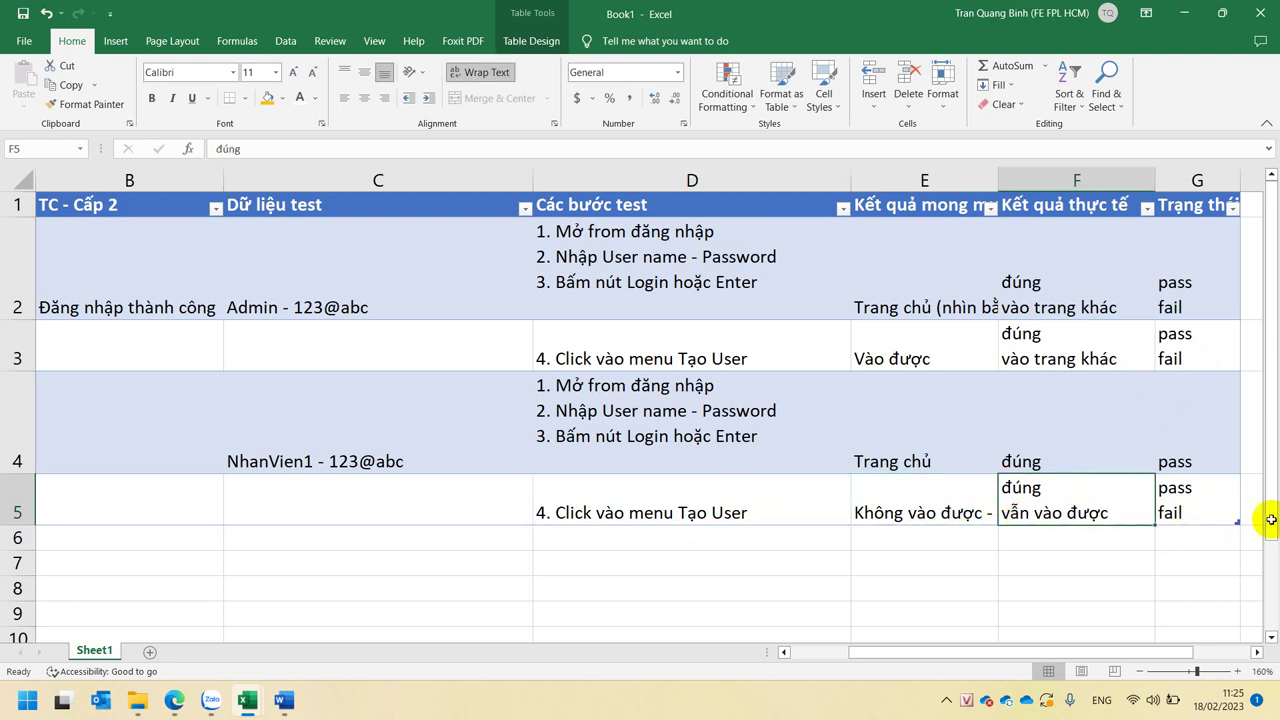
{"action": "left_click", "coordinate": [1168, 512]}
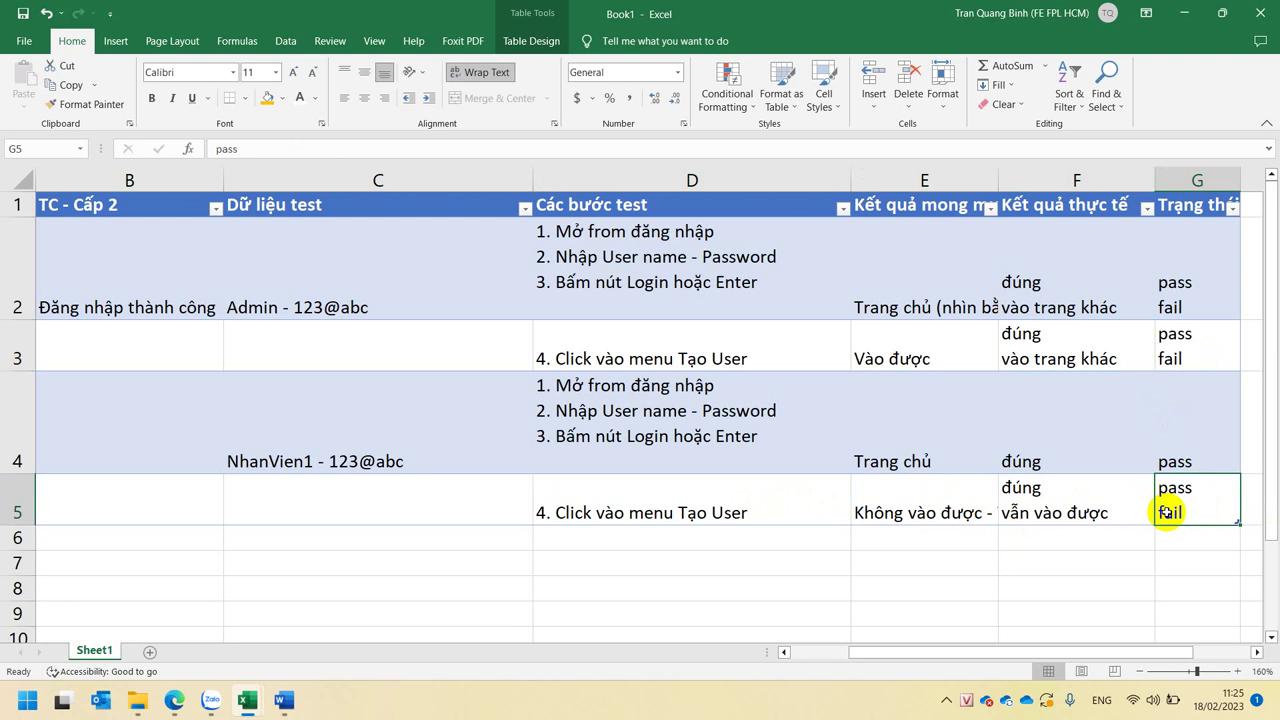
{"action": "left_click", "coordinate": [1040, 240]}
{"action": "left_click", "coordinate": [1050, 348]}
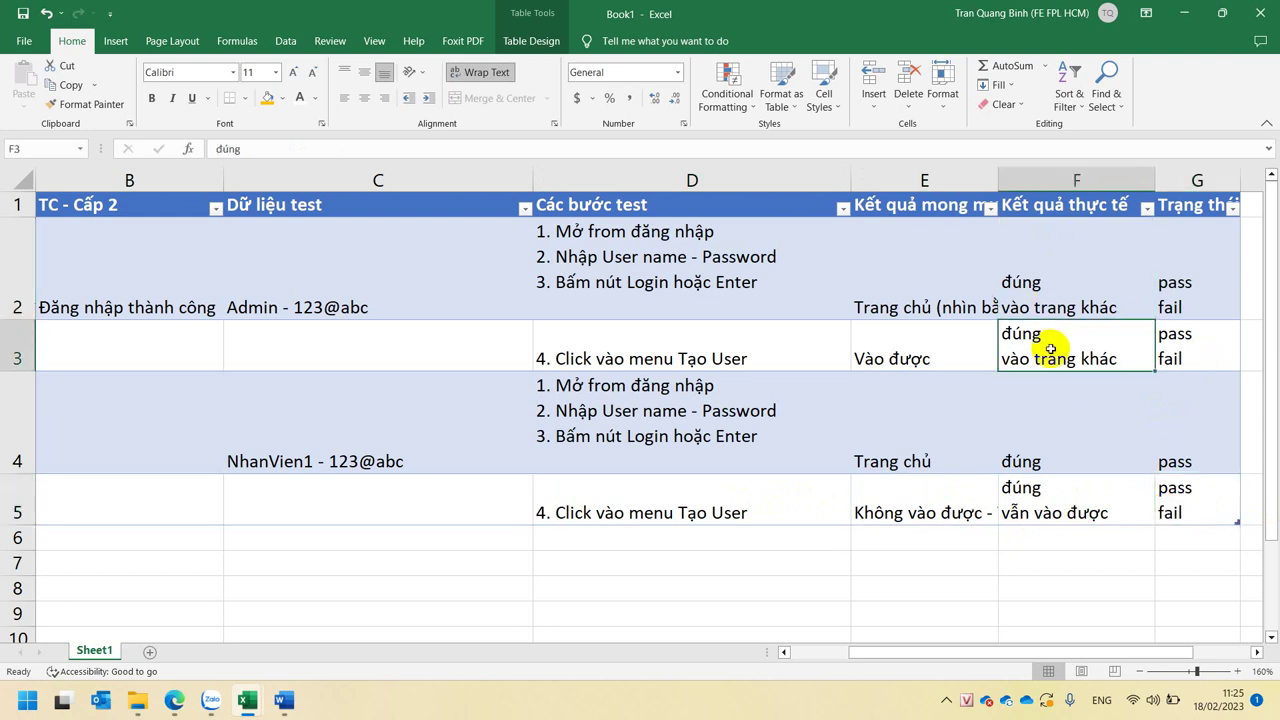
{"action": "left_click", "coordinate": [1058, 442]}
{"action": "left_click", "coordinate": [1078, 498]}
{"action": "left_click", "coordinate": [1168, 508]}
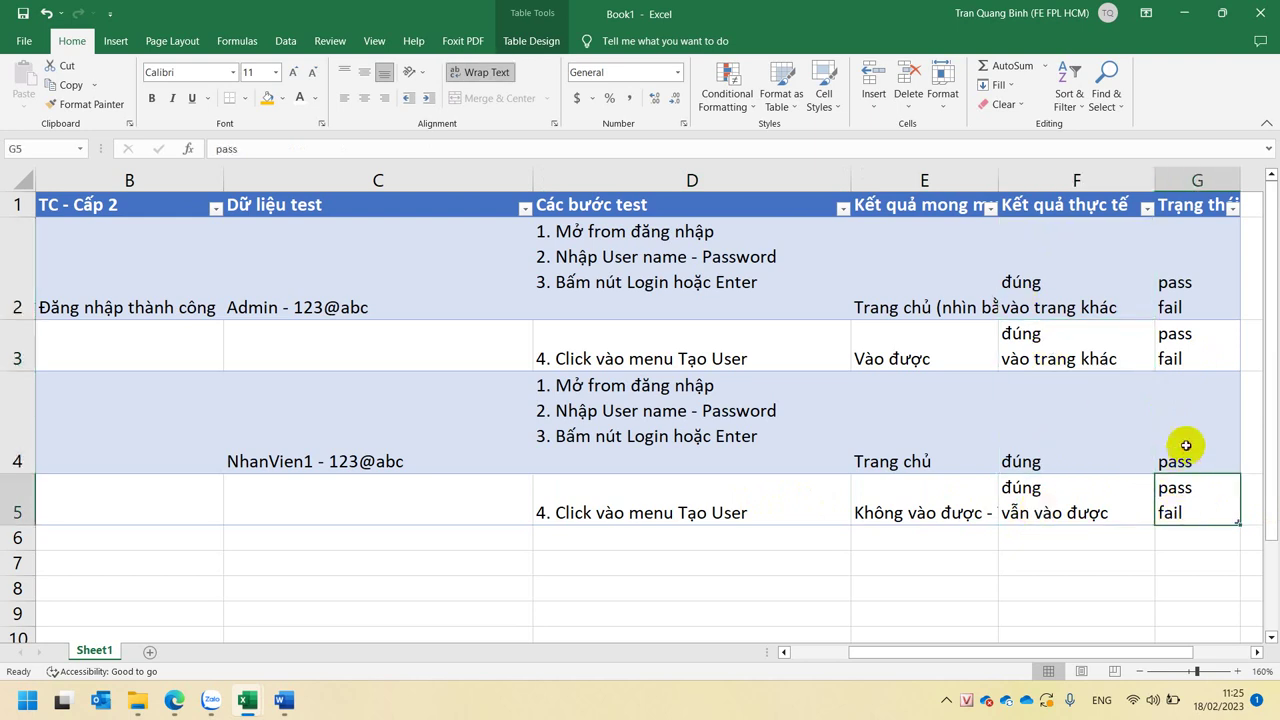
{"action": "left_click", "coordinate": [1183, 443]}
{"action": "left_click", "coordinate": [1170, 360]}
{"action": "left_click", "coordinate": [1172, 284]}
{"action": "left_click", "coordinate": [1098, 282]}
{"action": "left_click", "coordinate": [1066, 360]}
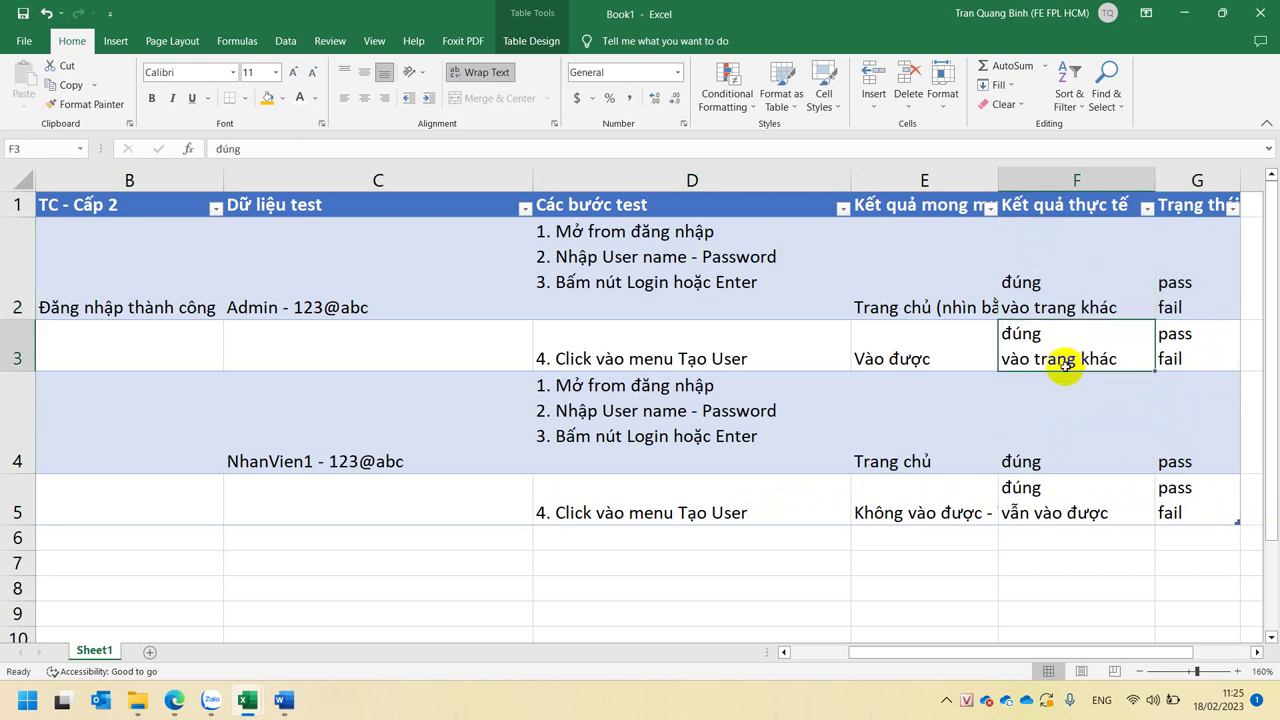
{"action": "left_click", "coordinate": [1062, 498]}
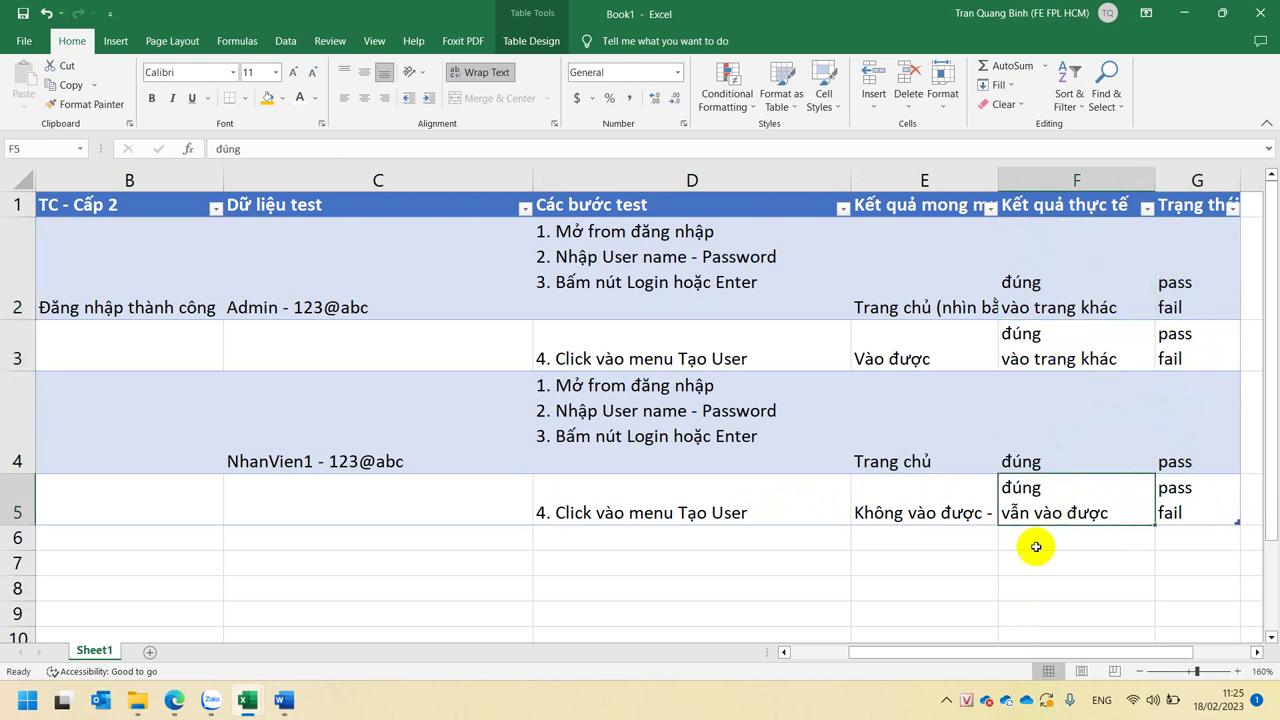
{"action": "left_click", "coordinate": [282, 407]}
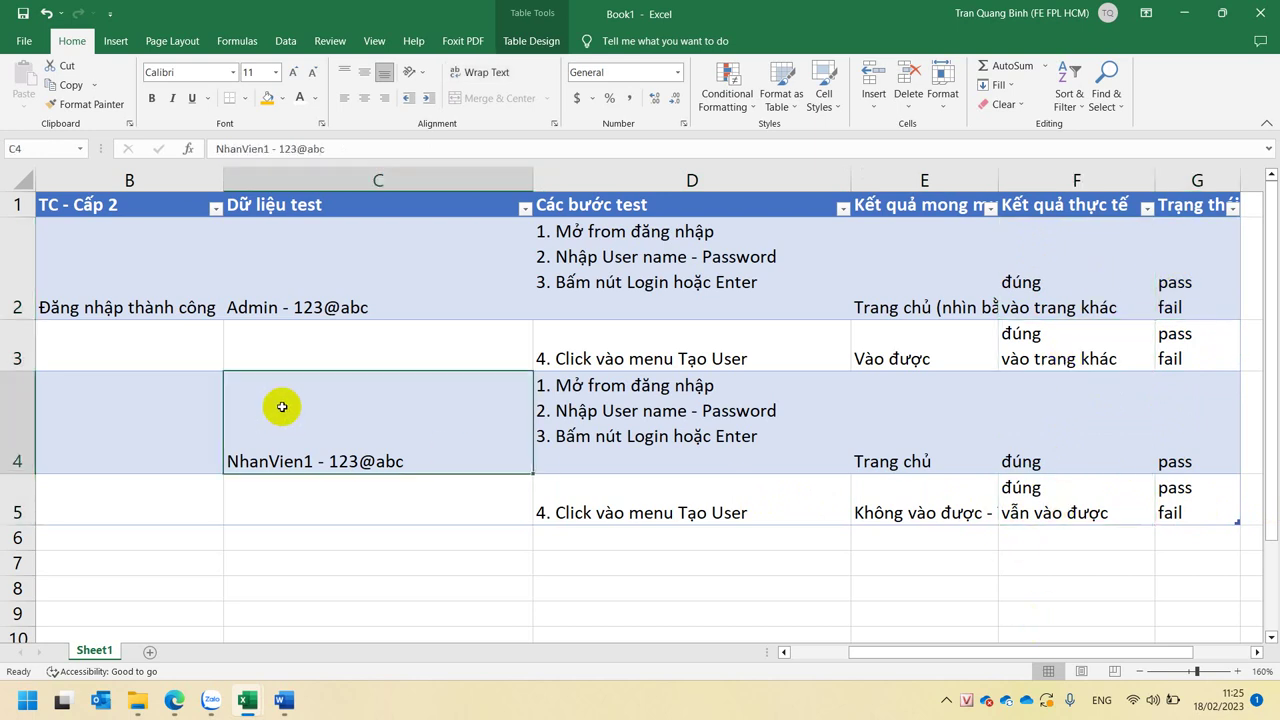
{"action": "left_click", "coordinate": [690, 437]}
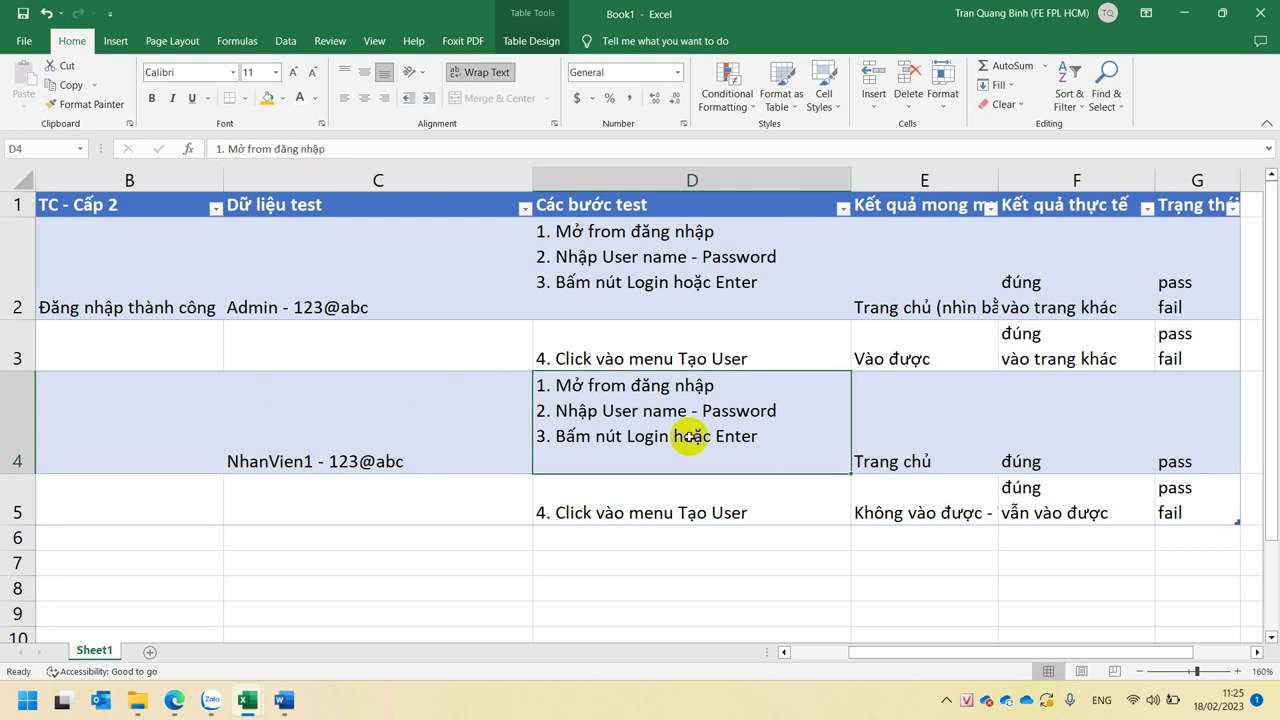
{"action": "left_click", "coordinate": [918, 410]}
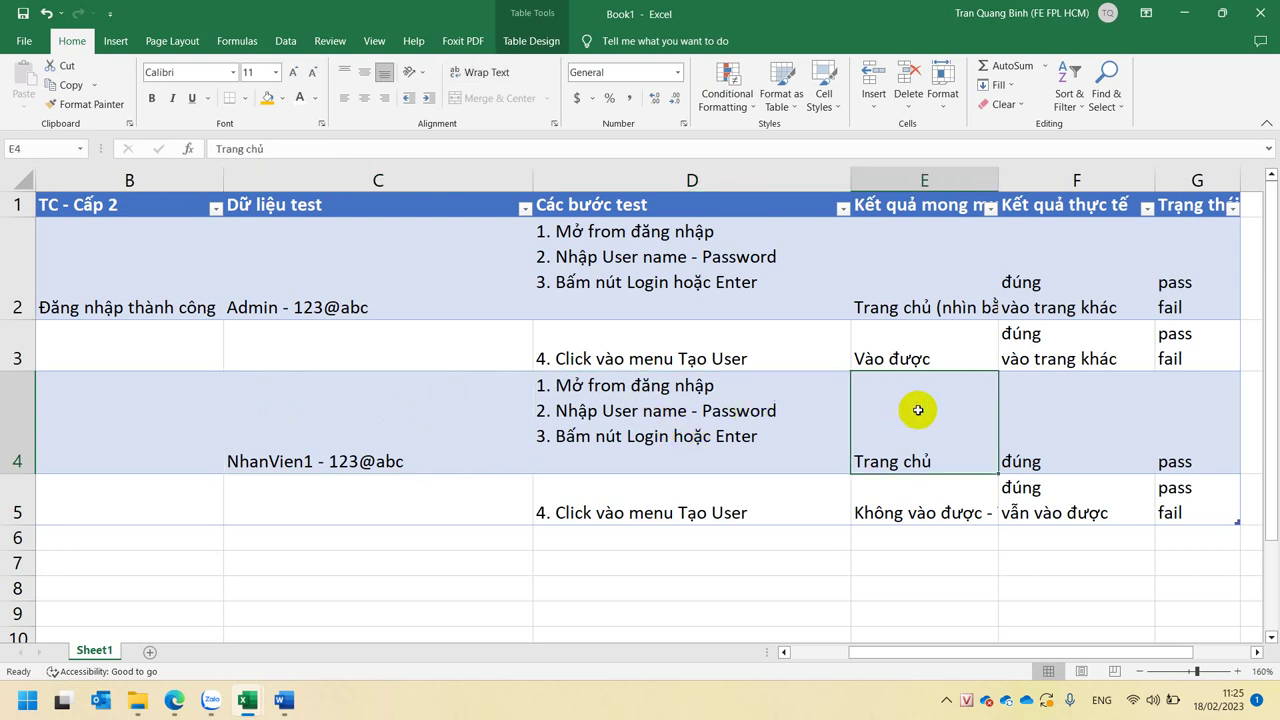
{"action": "left_click", "coordinate": [1060, 409]}
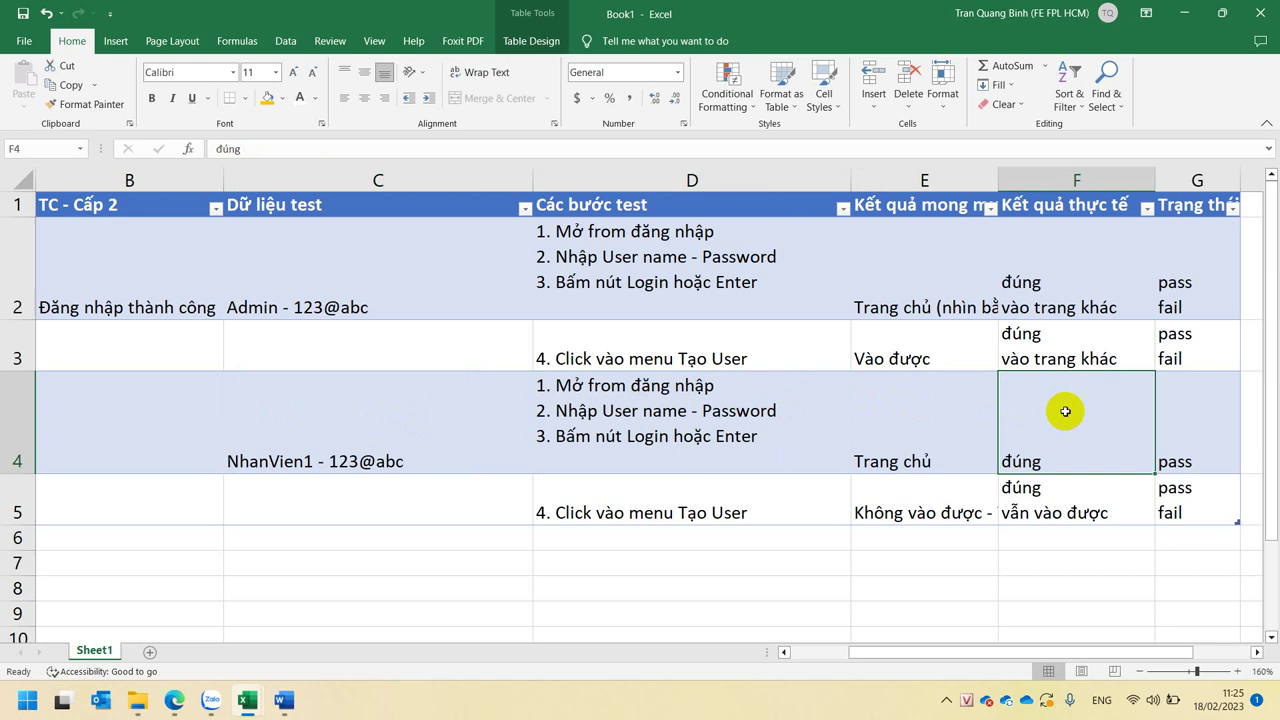
{"action": "left_click", "coordinate": [1212, 428]}
{"action": "left_click", "coordinate": [7, 422]}
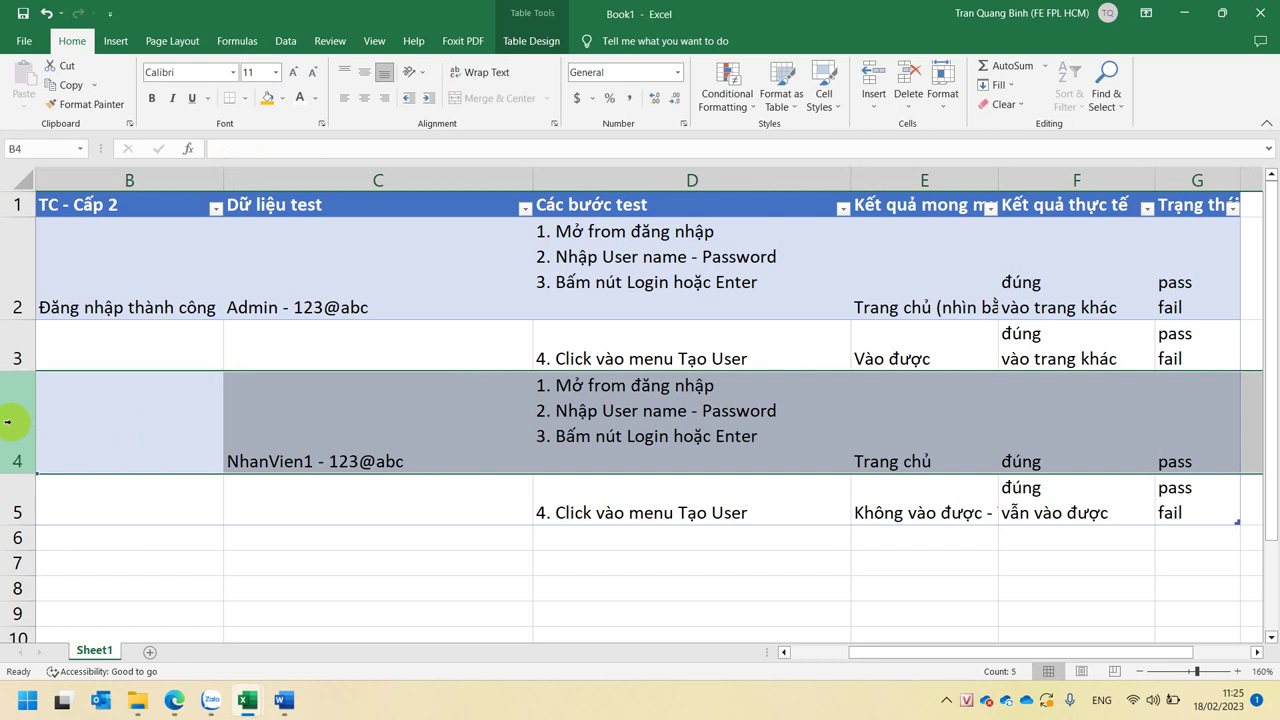
- Insert an empty column C titled 'TC - Cấp 3' before the test data column
{"action": "left_click", "coordinate": [980, 341]}
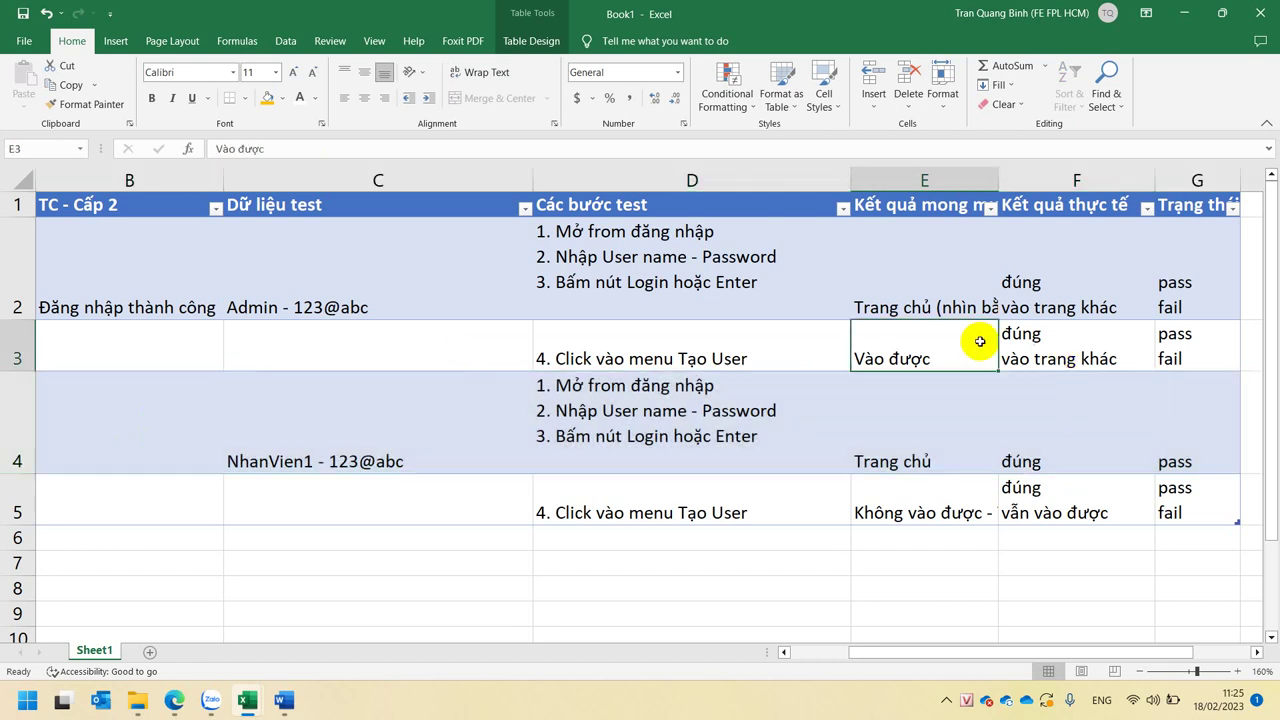
{"action": "left_click", "coordinate": [94, 338]}
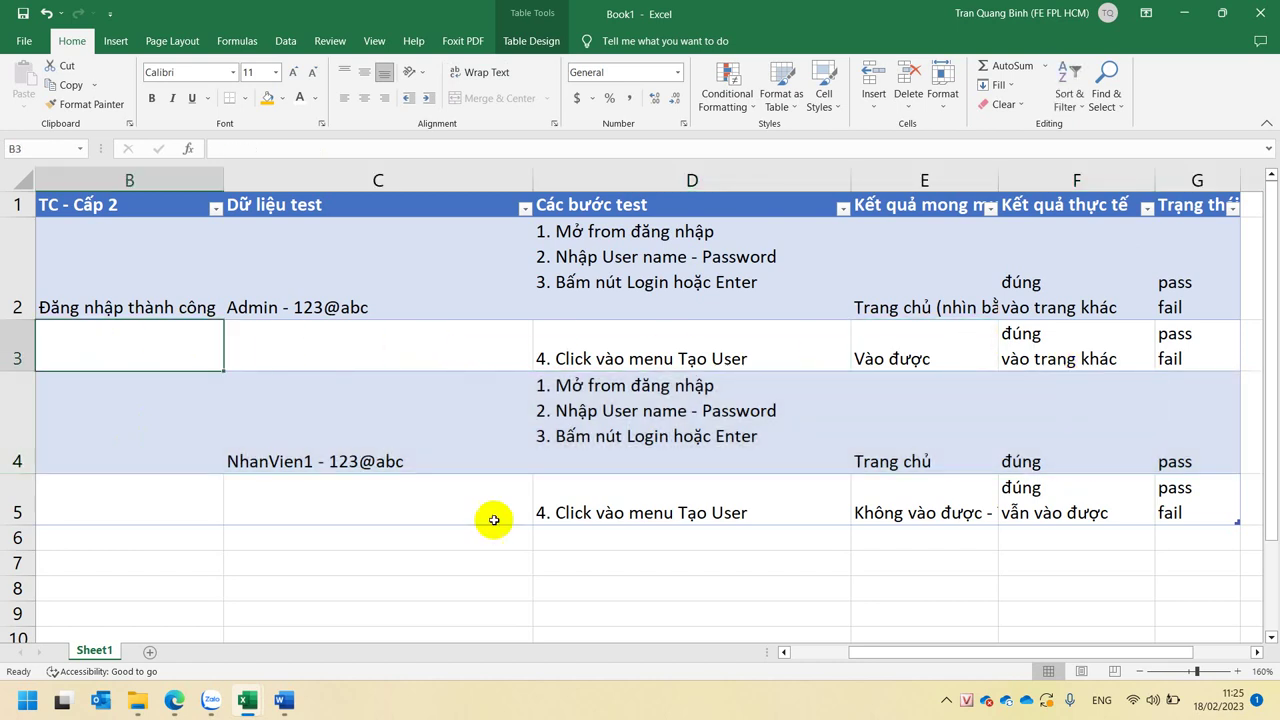
{"action": "right_click", "coordinate": [290, 180]}
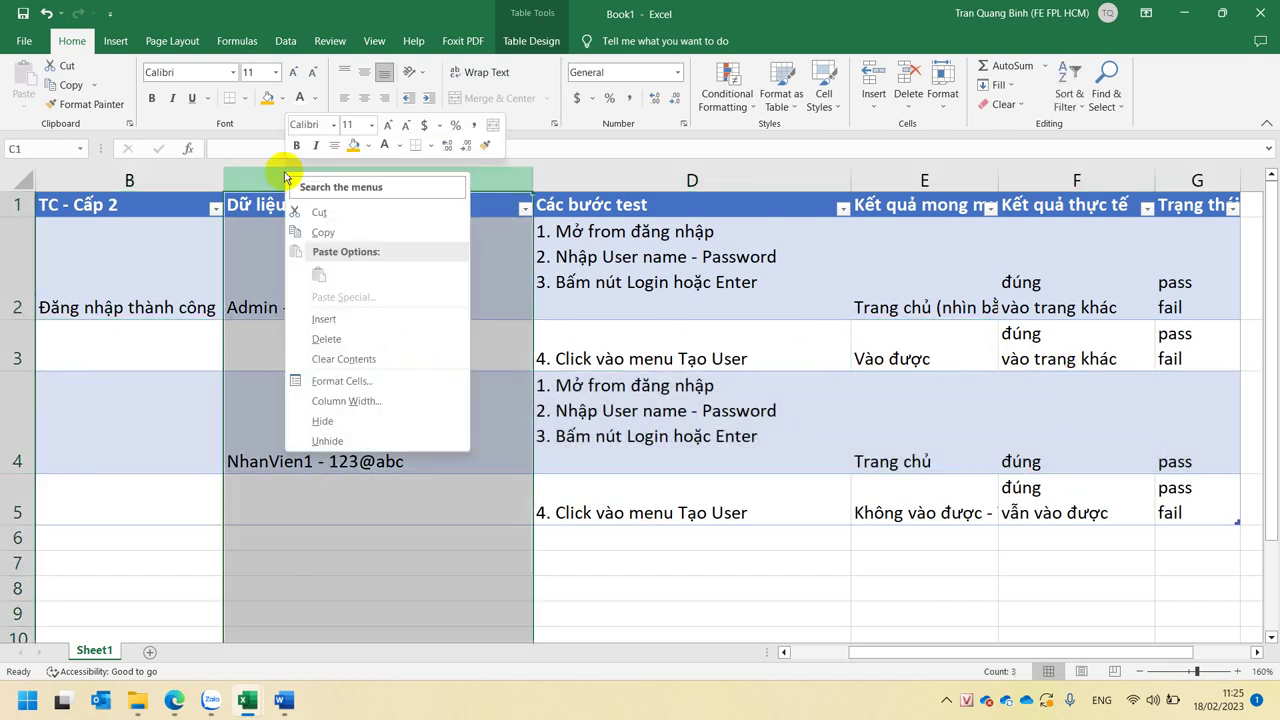
{"action": "left_click", "coordinate": [324, 319]}
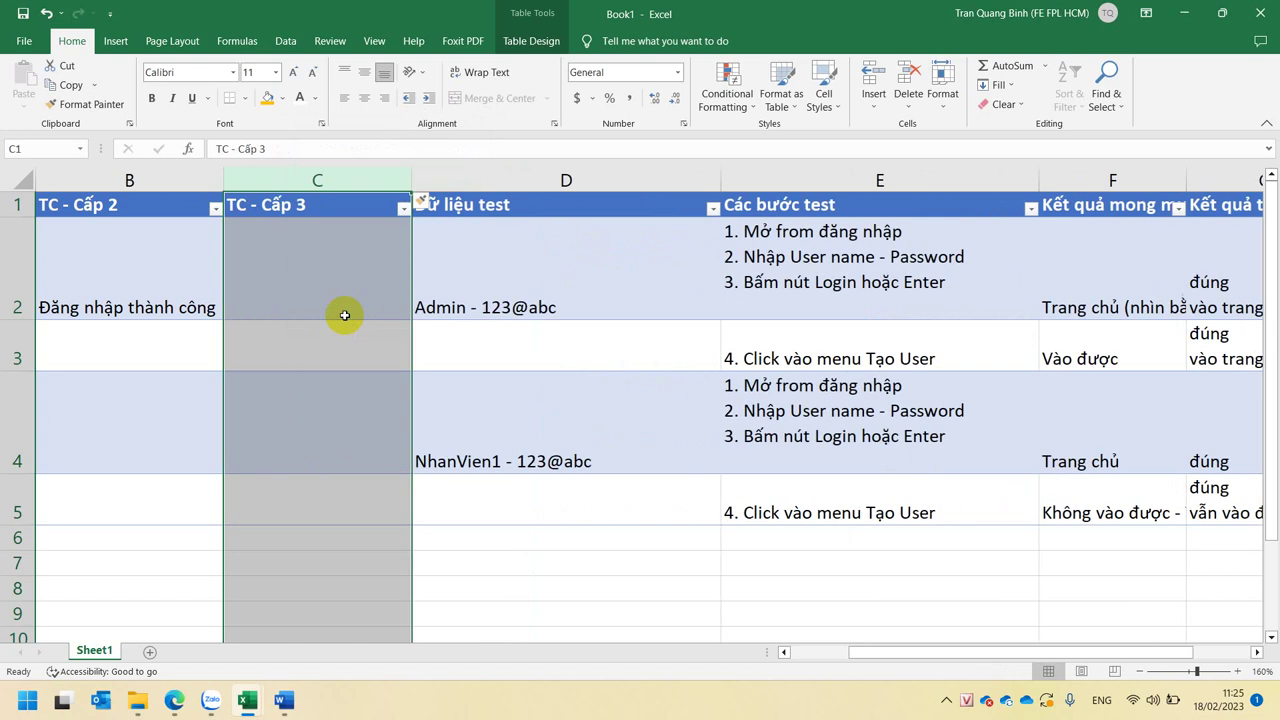
{"action": "left_click", "coordinate": [318, 205]}
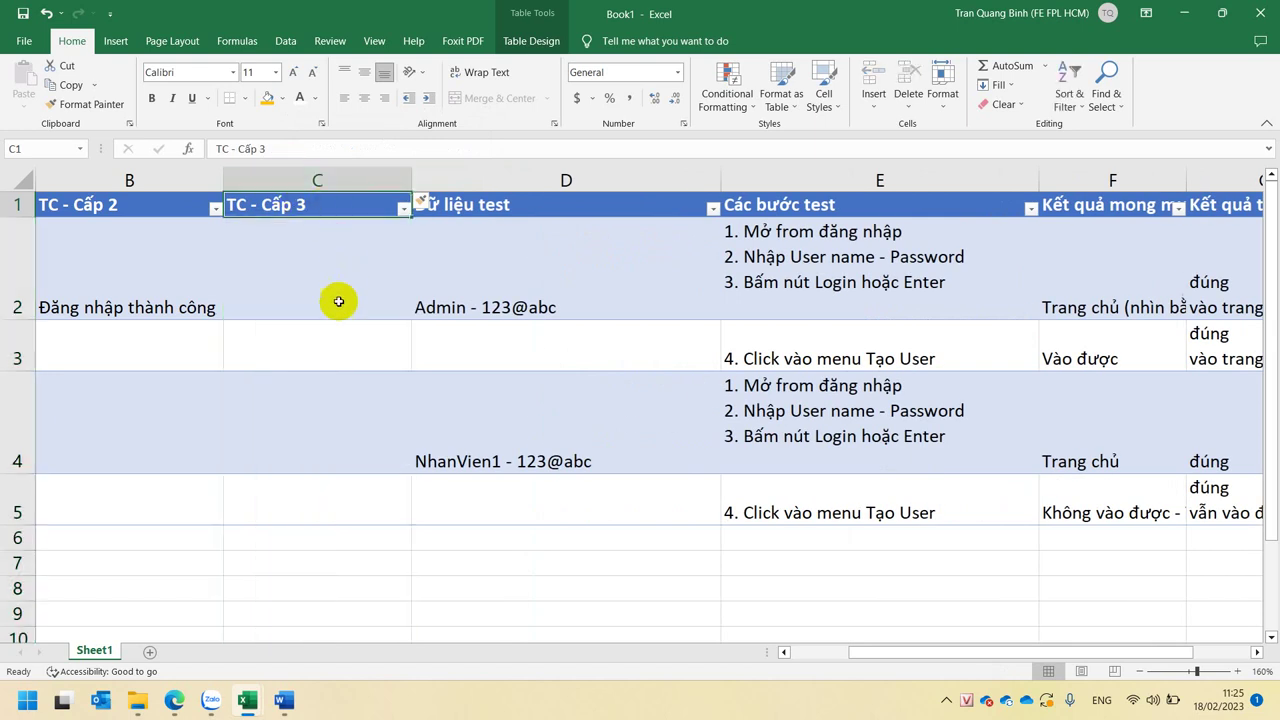
{"action": "left_click", "coordinate": [311, 340]}
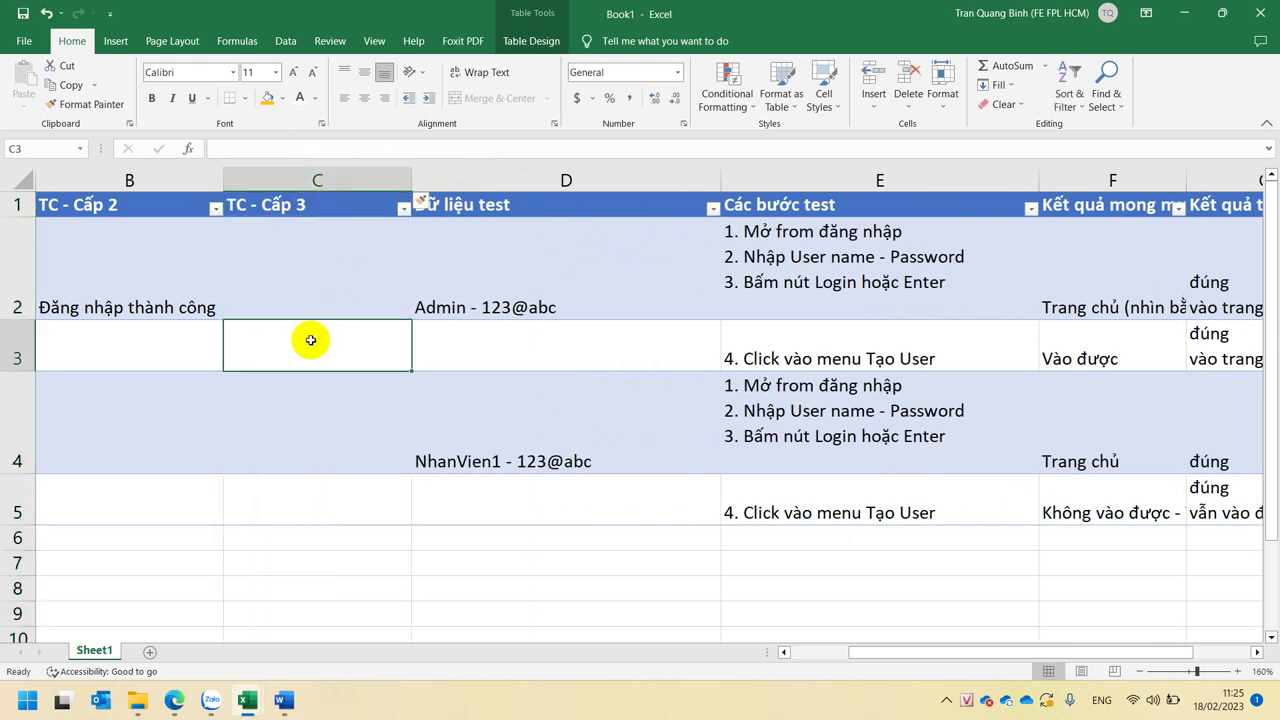
{"action": "left_click", "coordinate": [321, 284]}
{"action": "left_click", "coordinate": [142, 298]}
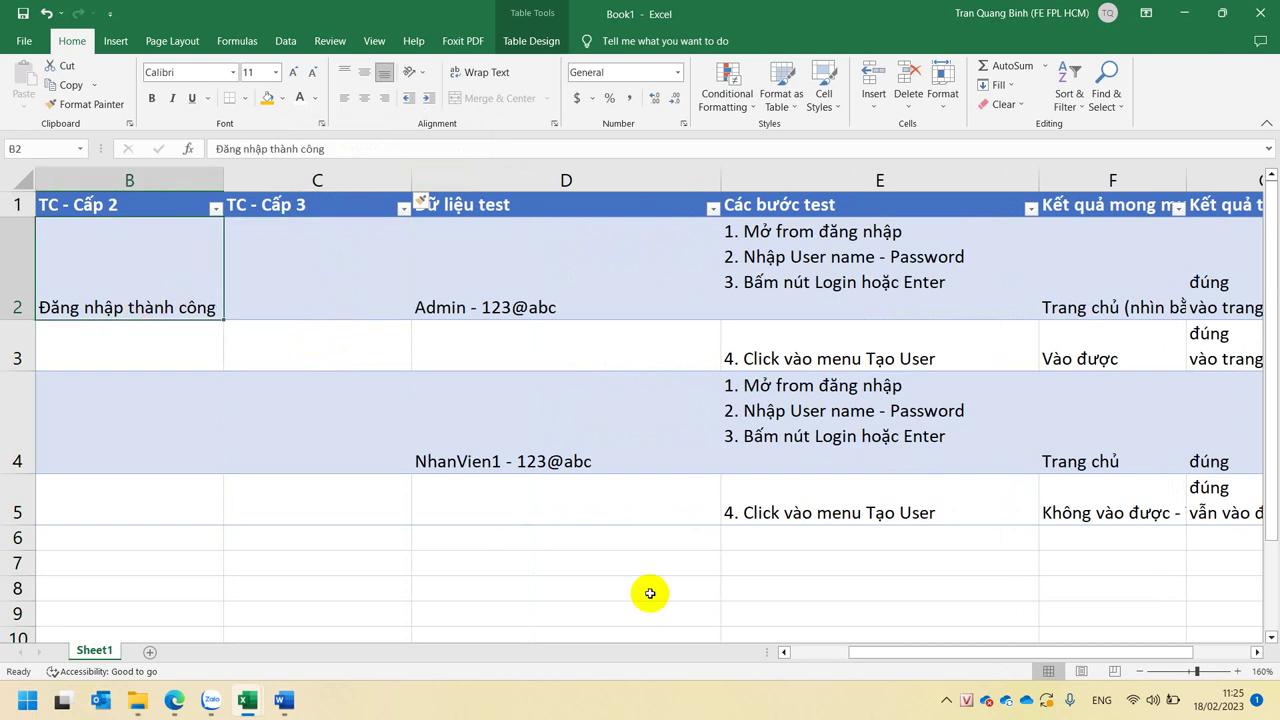
{"action": "left_click", "coordinate": [320, 337]}
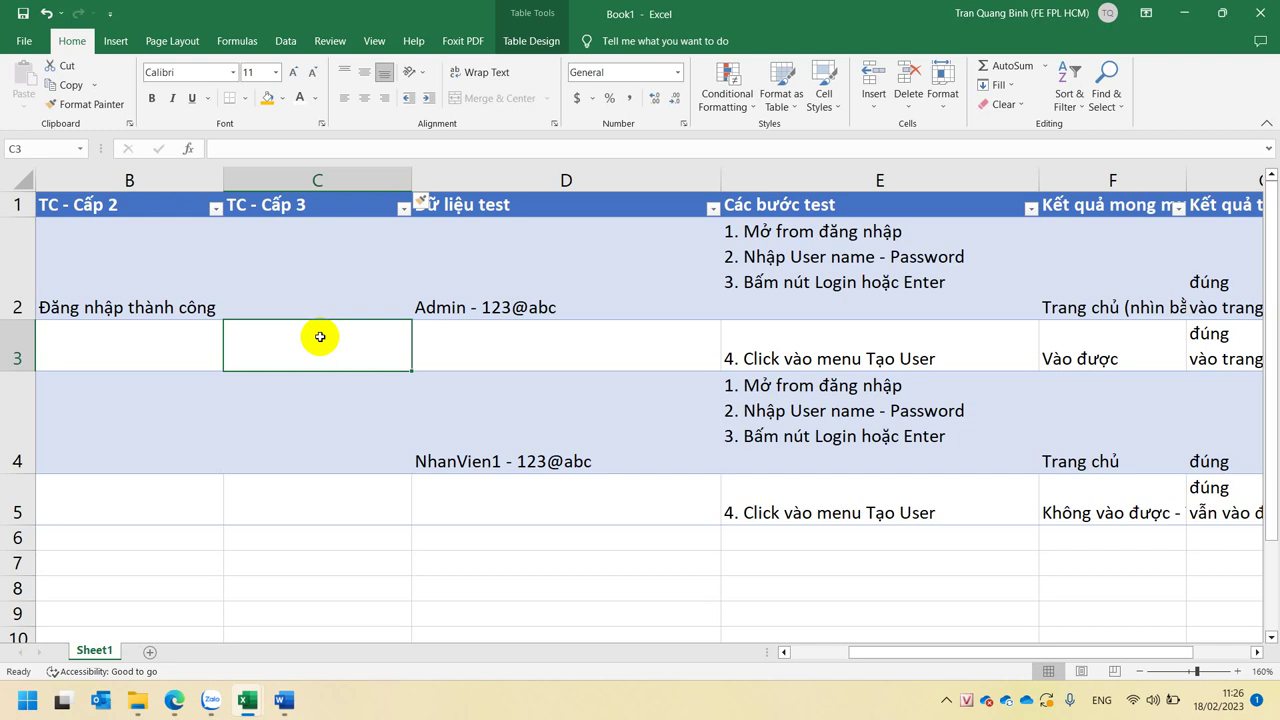
- Enter 'Kiểm tra Role Admin' in C3, fixing the misspelled 'Rloe'
{"action": "type", "text": "Rloe"}
{"action": "key", "text": "Return"}
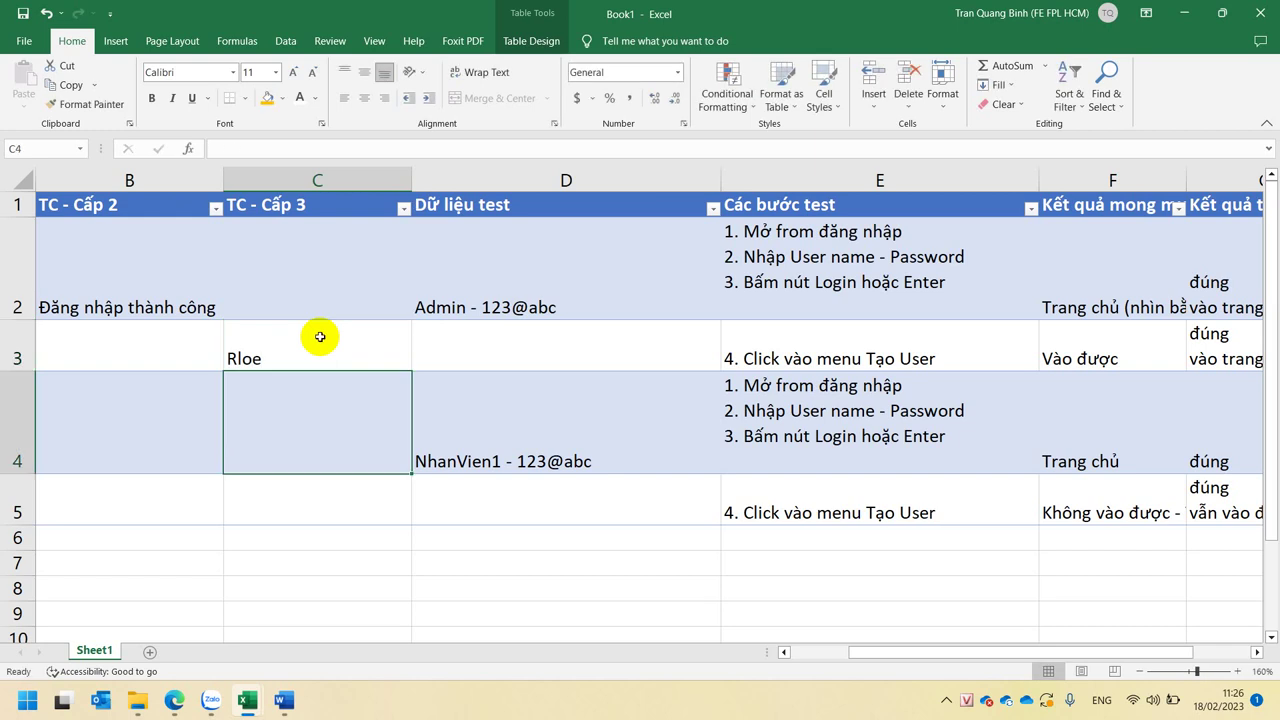
{"action": "left_click", "coordinate": [320, 337]}
{"action": "type", "text": "Role"}
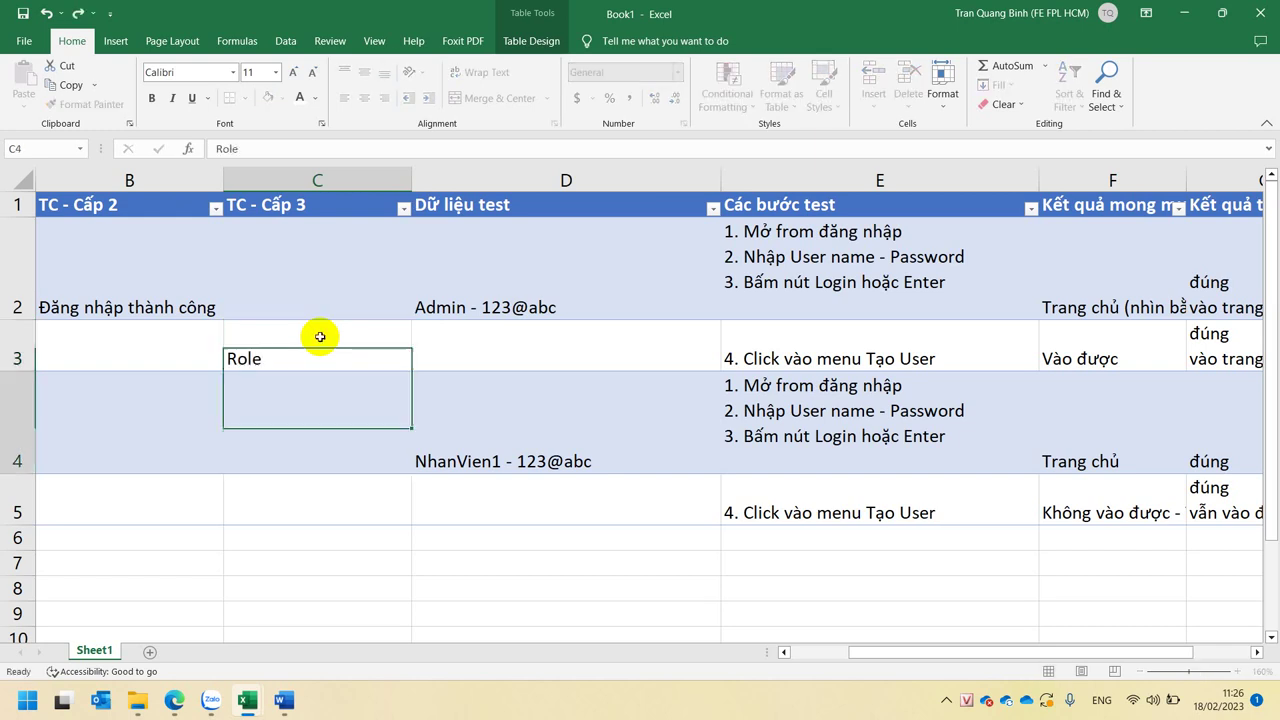
{"action": "key", "text": "Return"}
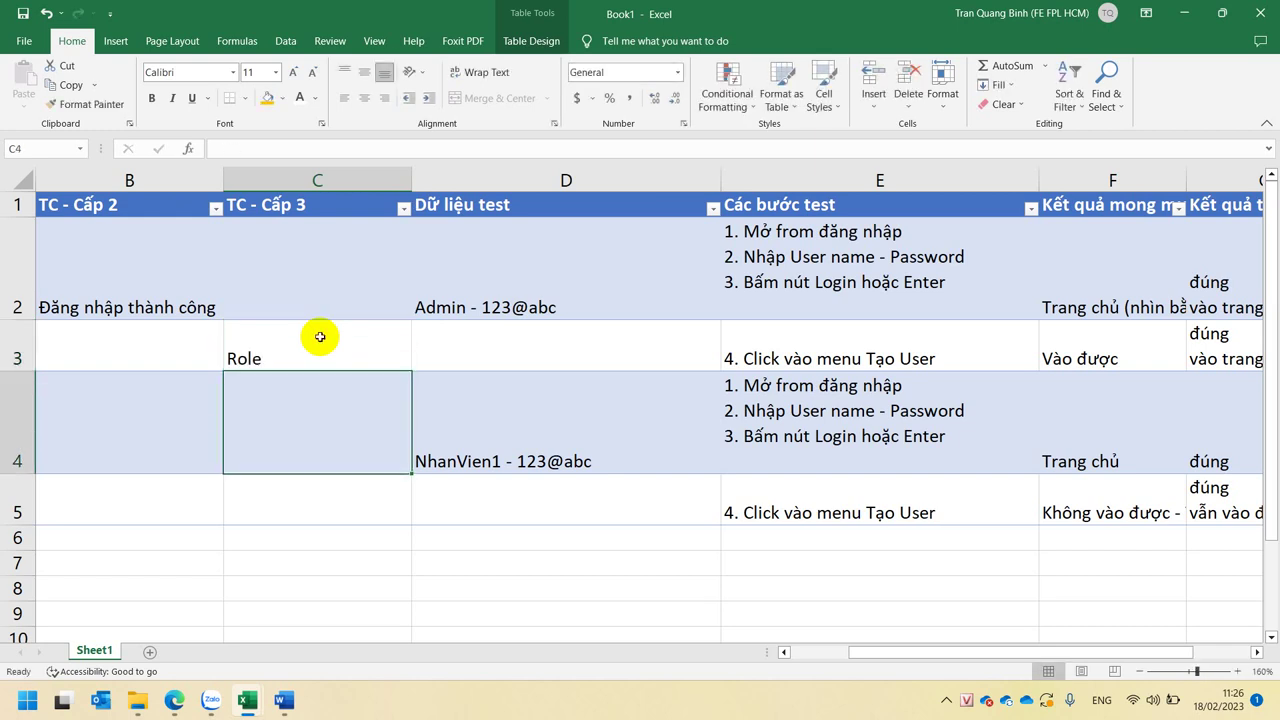
{"action": "left_click", "coordinate": [320, 337]}
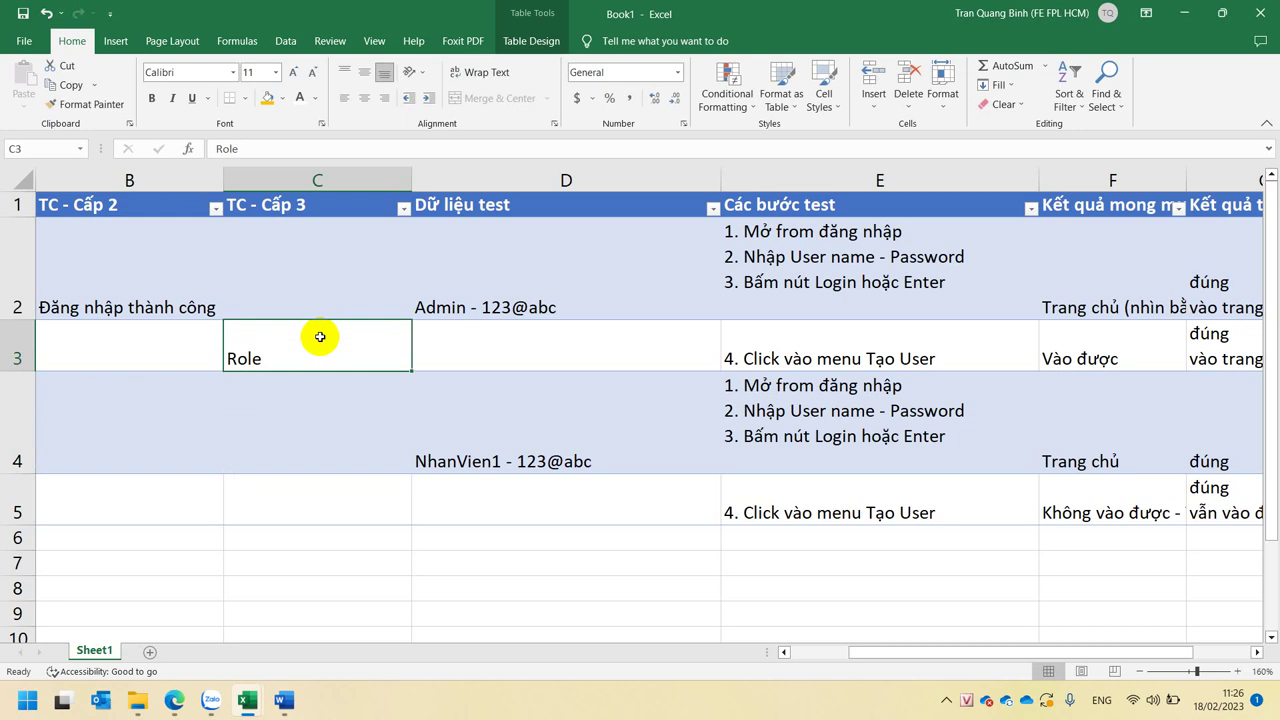
{"action": "left_click", "coordinate": [217, 149]}
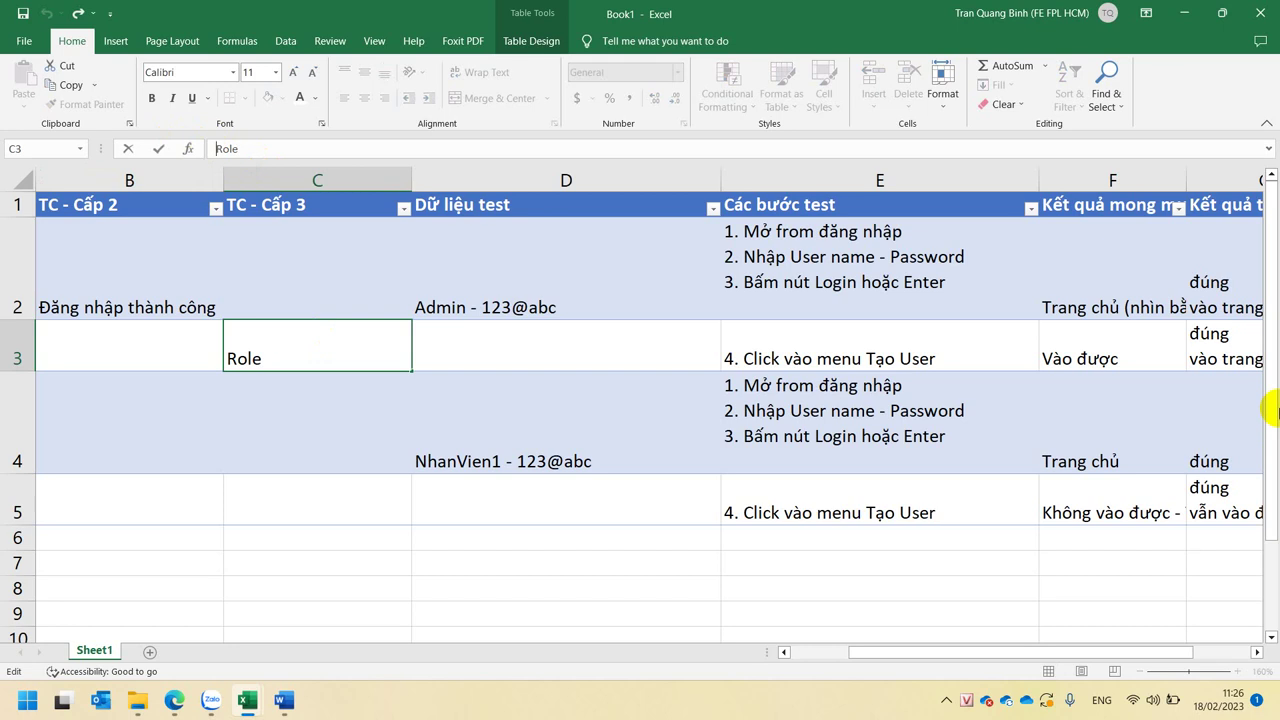
{"action": "type", "text": "Kiểm"}
{"action": "type", "text": " tra"}
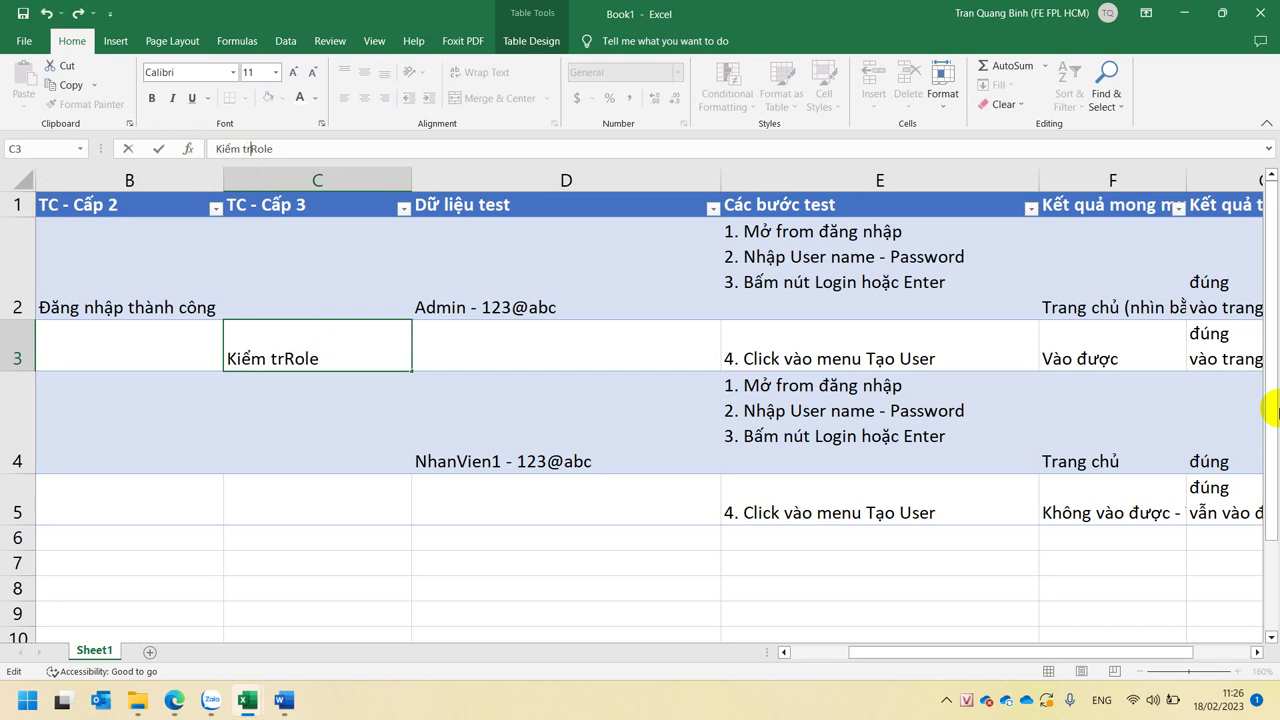
{"action": "key", "text": "Return"}
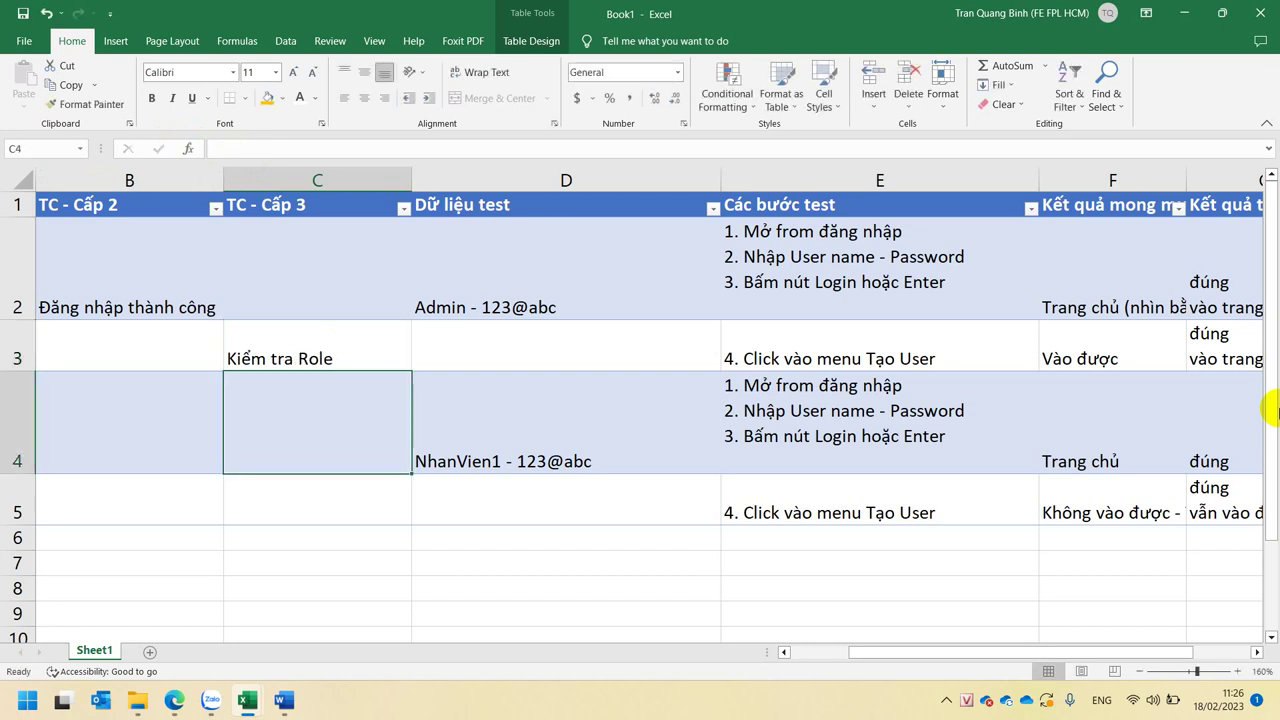
{"action": "key", "text": "Up"}
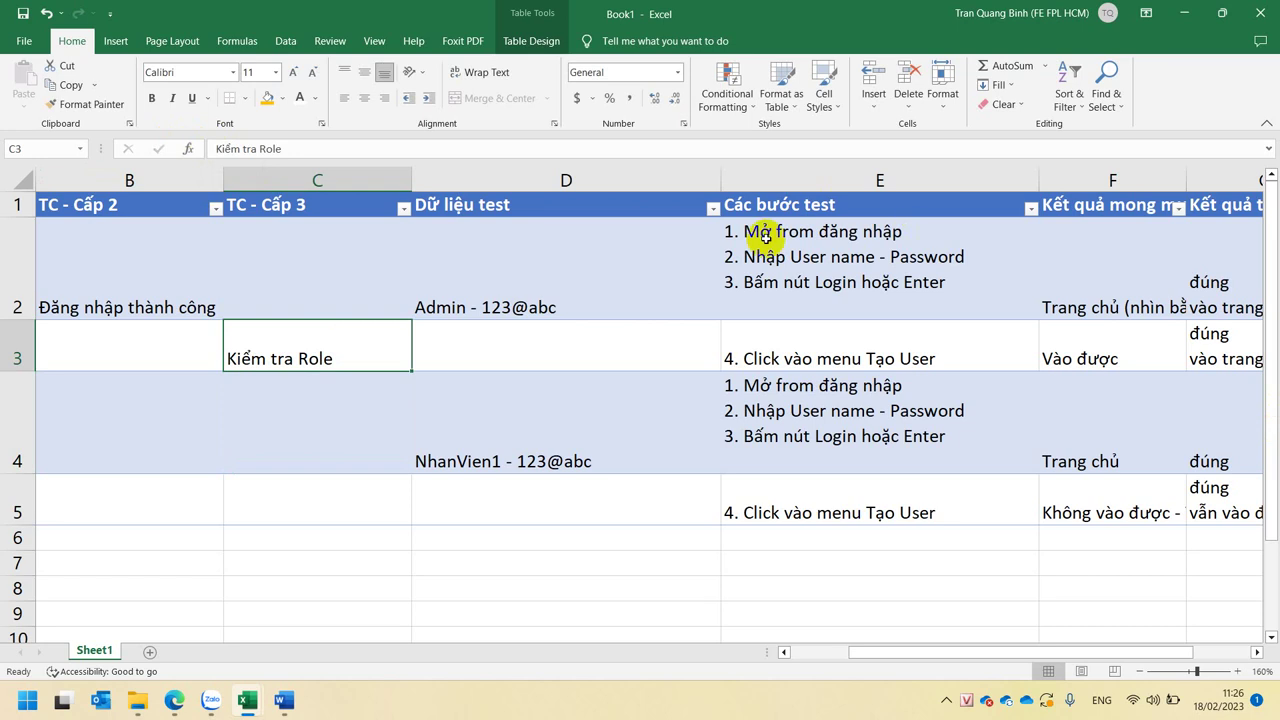
{"action": "left_click", "coordinate": [391, 149]}
{"action": "type", "text": "Admin"}
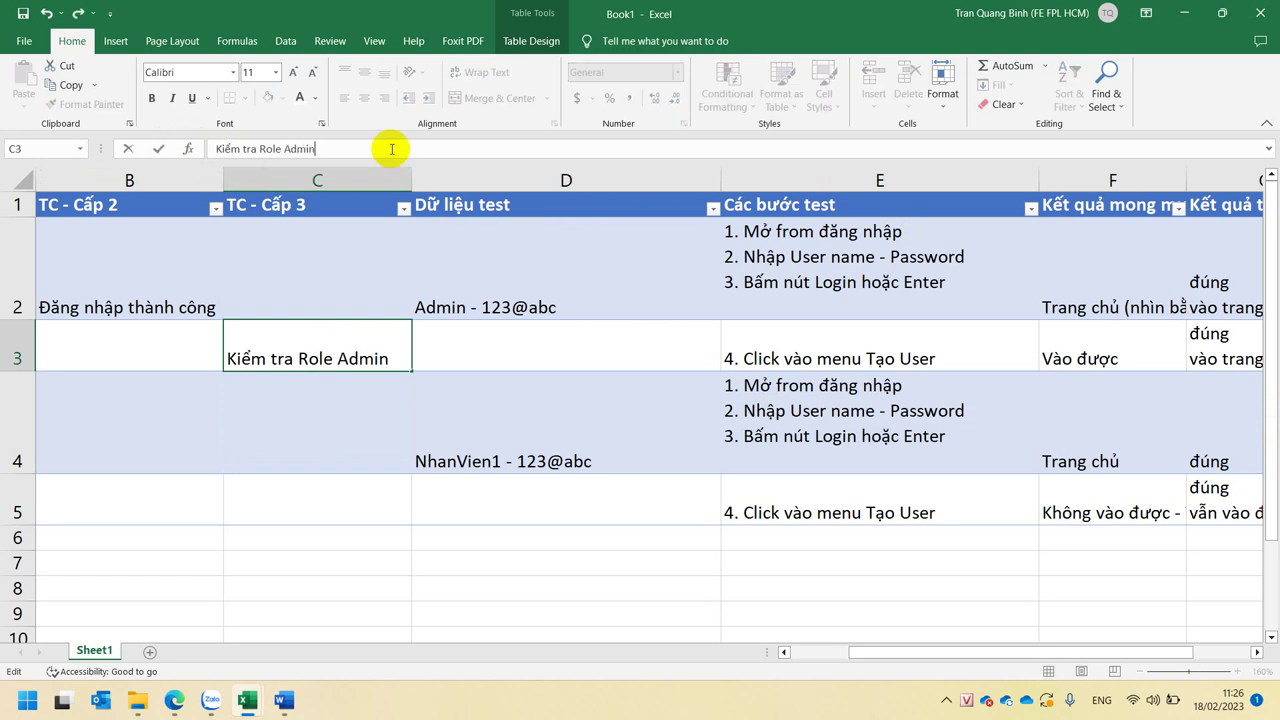
{"action": "key", "text": "Return"}
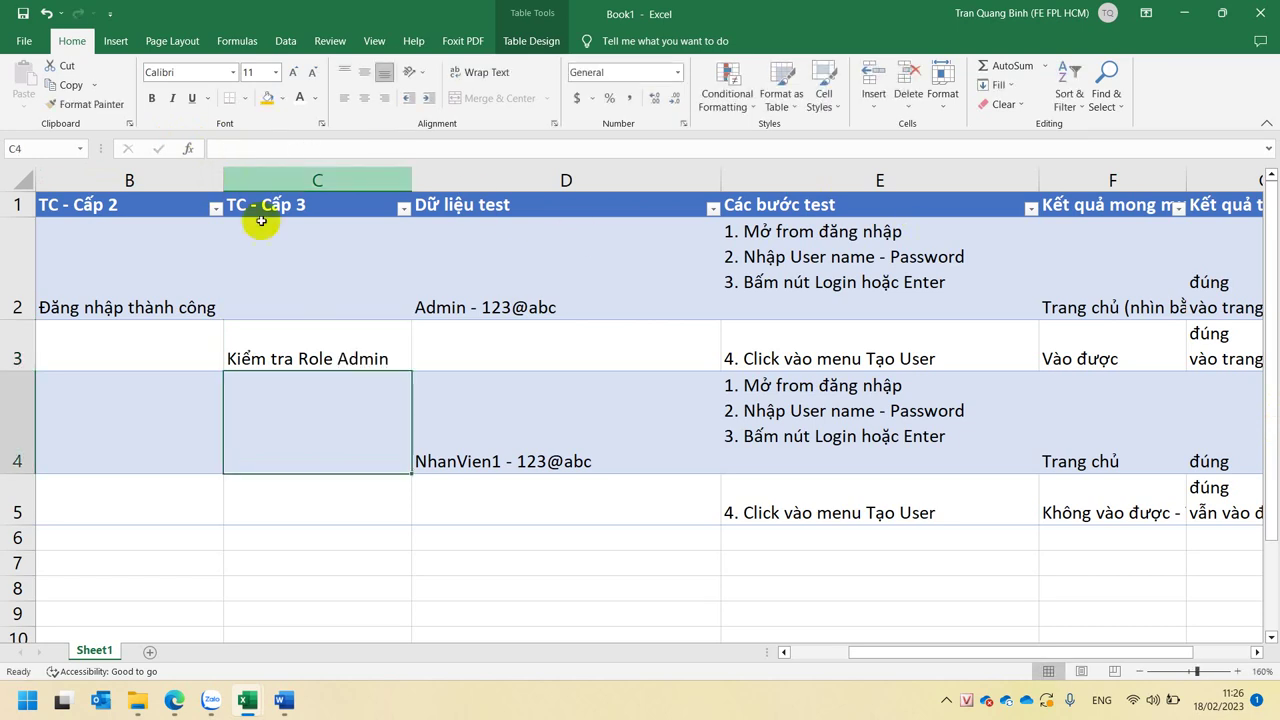
- Copy C3 into C5 and change it to 'Kiểm tra Role User'
{"action": "left_click", "coordinate": [345, 335]}
{"action": "key", "text": "ctrl+c"}
{"action": "left_click", "coordinate": [352, 507]}
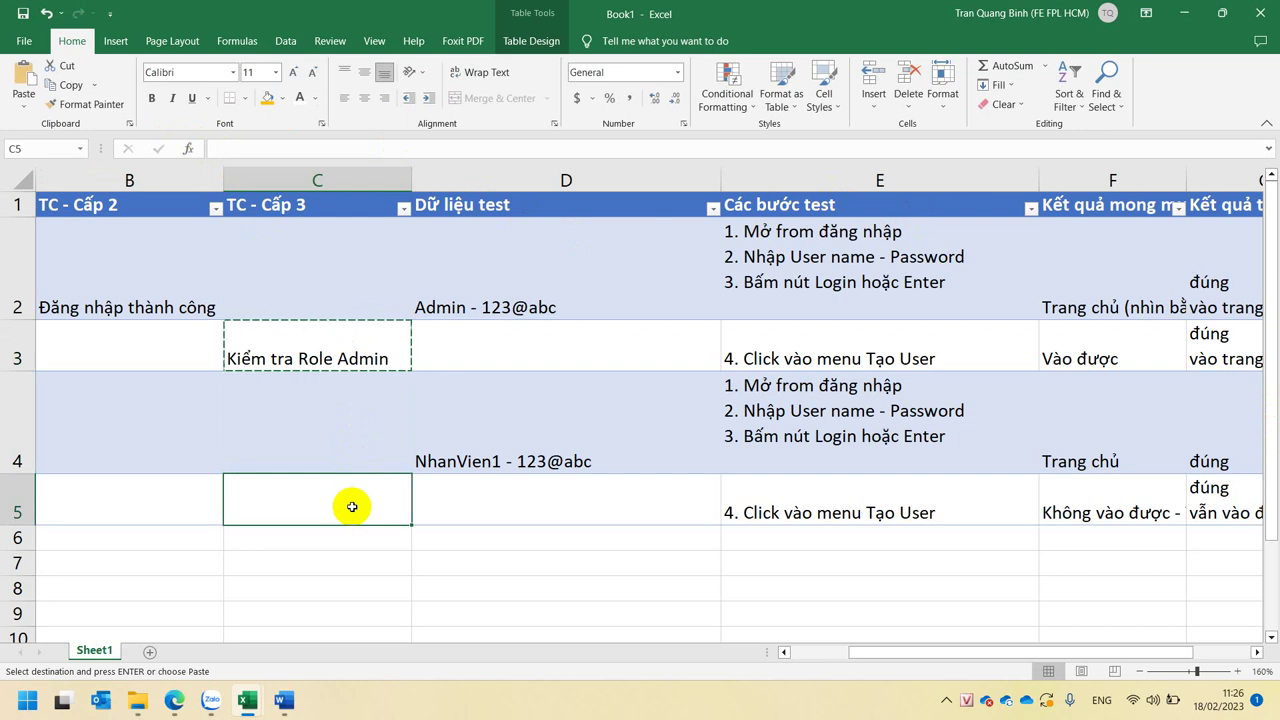
{"action": "key", "text": "ctrl+v"}
{"action": "double_click", "coordinate": [371, 505]}
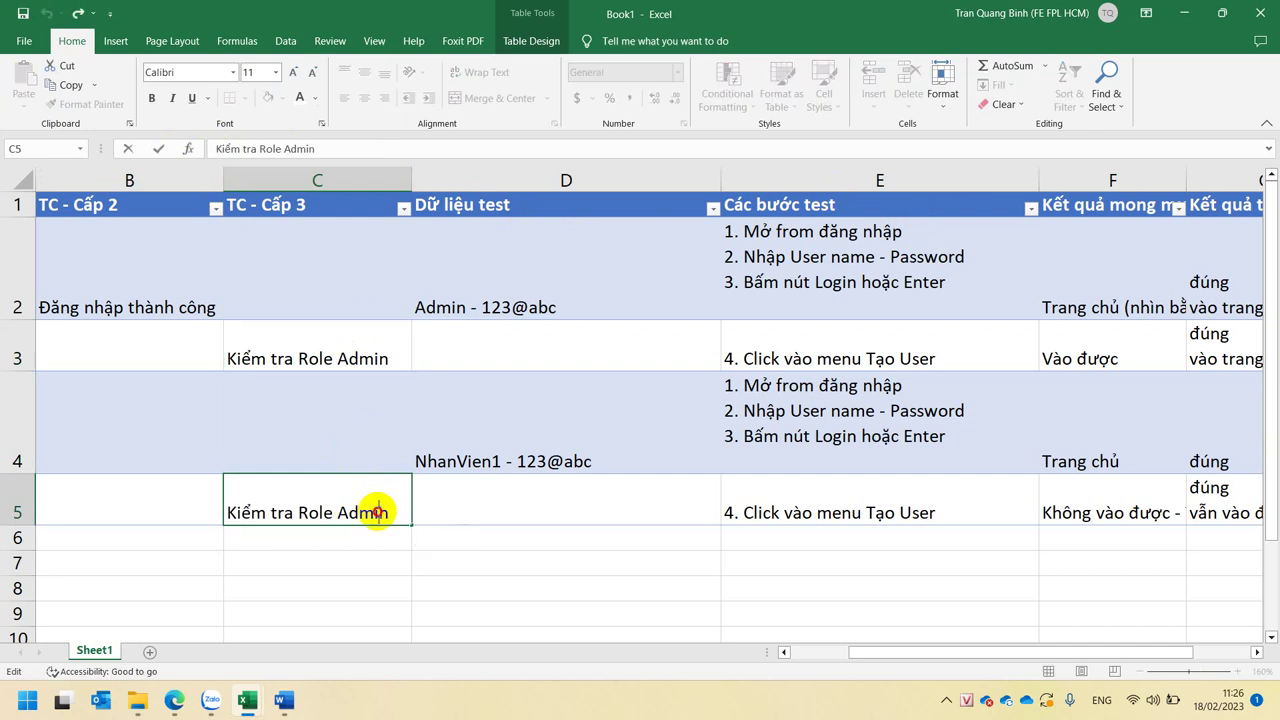
{"action": "double_click", "coordinate": [375, 512]}
{"action": "type", "text": "User"}
{"action": "key", "text": "Return"}
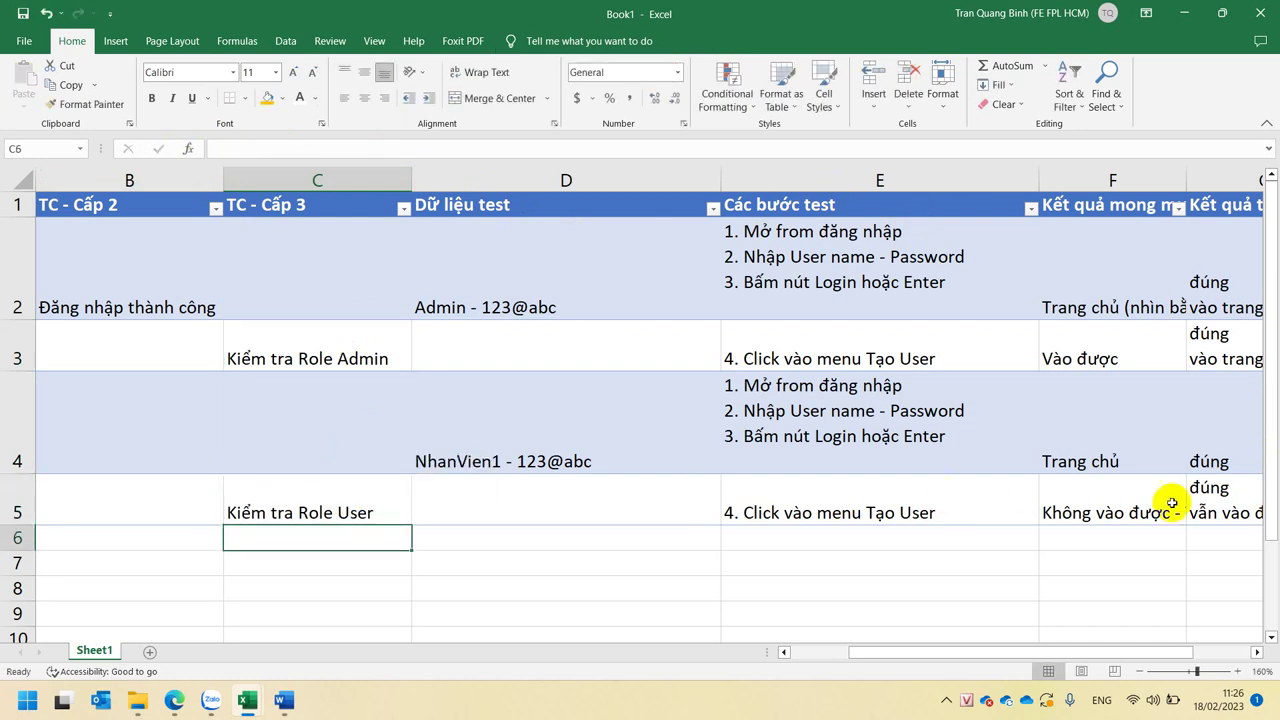
{"action": "left_click", "coordinate": [1215, 500]}
{"action": "left_click_drag", "start_coordinate": [1049, 651], "coordinate": [1118, 658]}
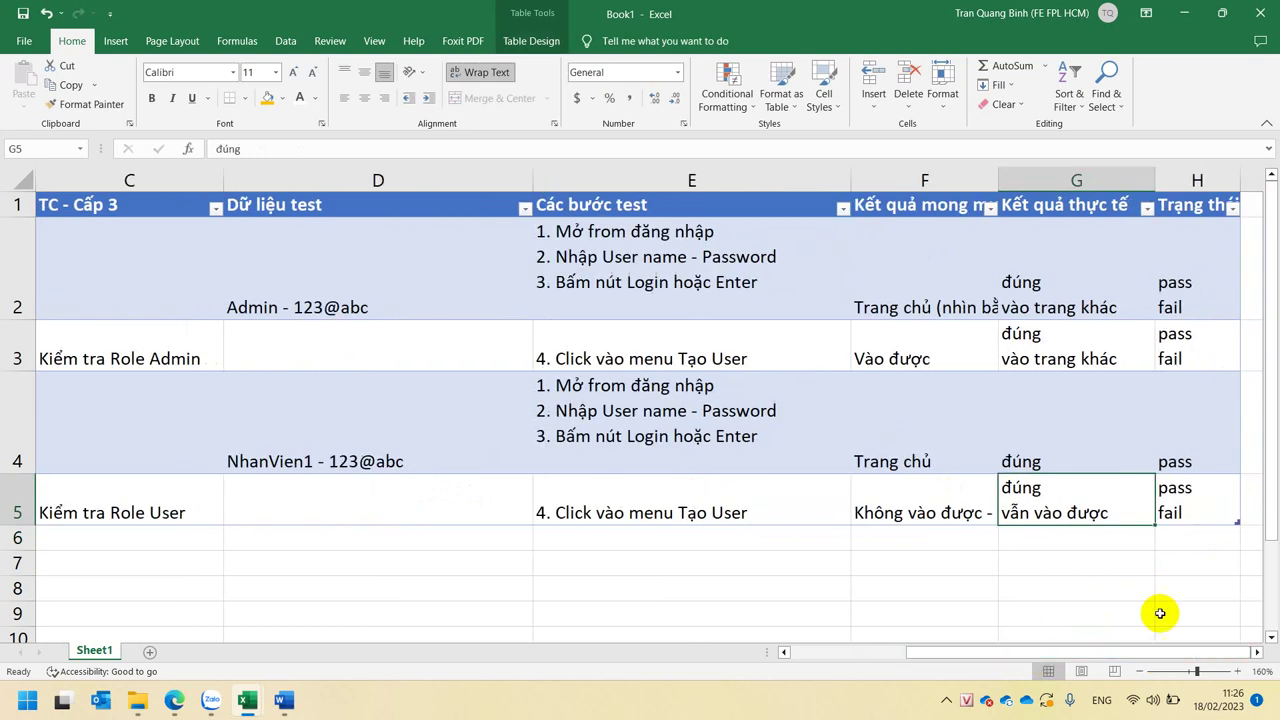
{"action": "left_click", "coordinate": [1186, 508]}
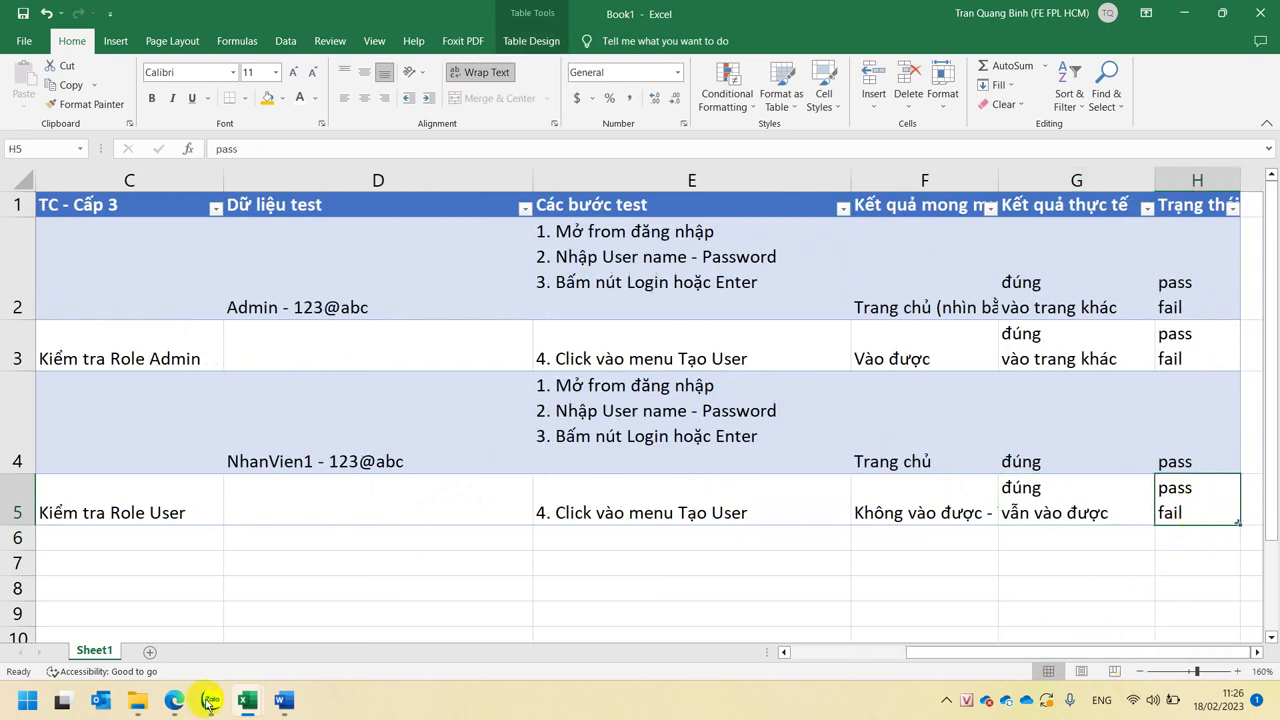
{"action": "mouse_move", "coordinate": [245, 695]}
{"action": "left_click", "coordinate": [400, 633]}
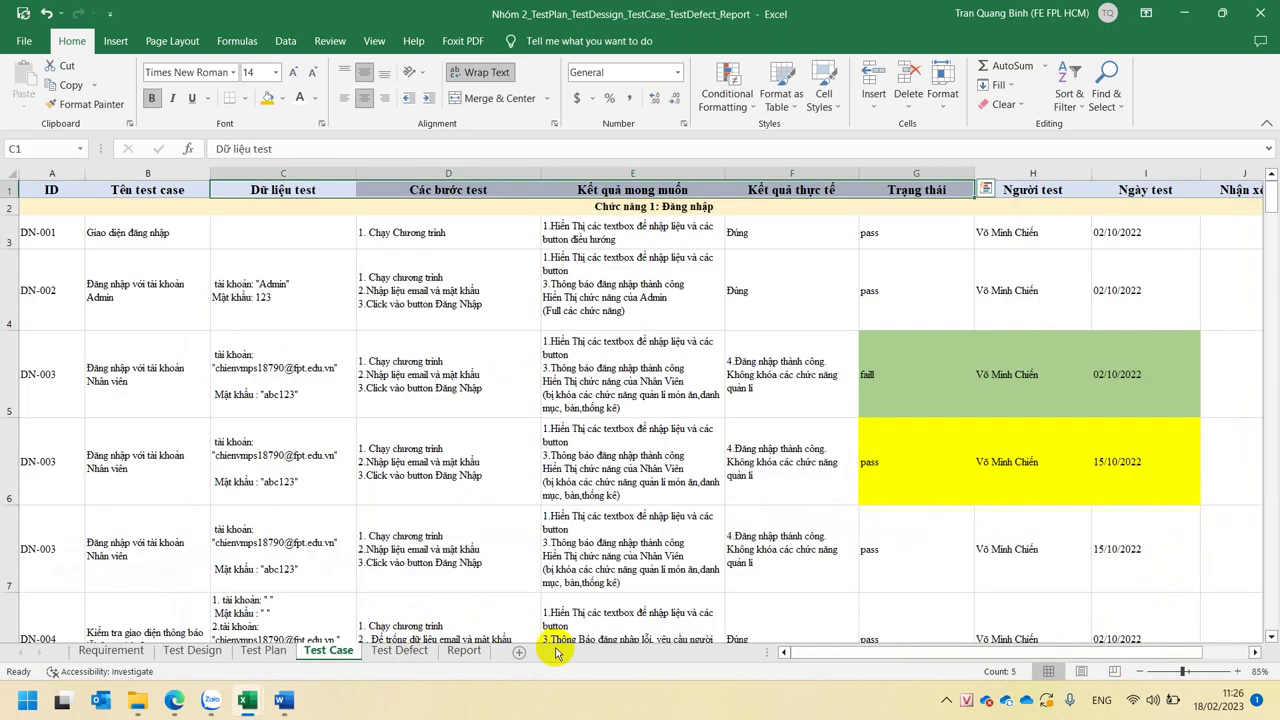
{"action": "left_click", "coordinate": [416, 651]}
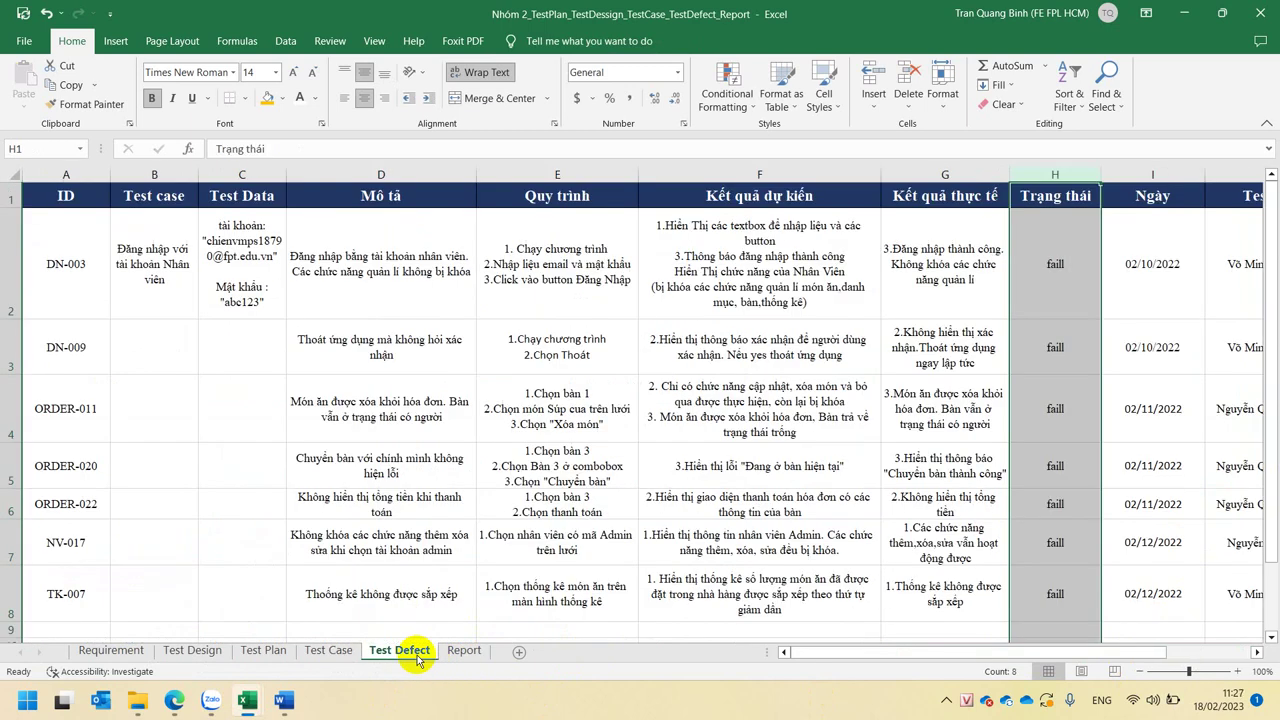
{"action": "mouse_move", "coordinate": [245, 700]}
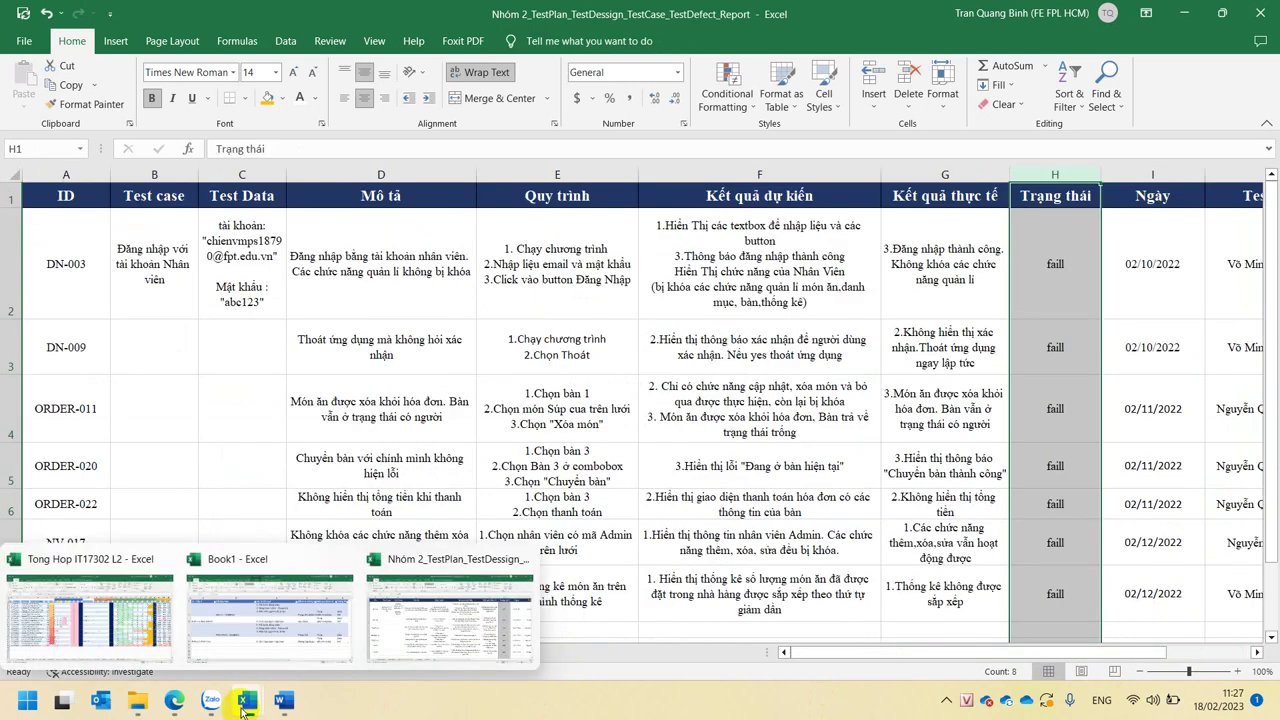
{"action": "left_click", "coordinate": [231, 627]}
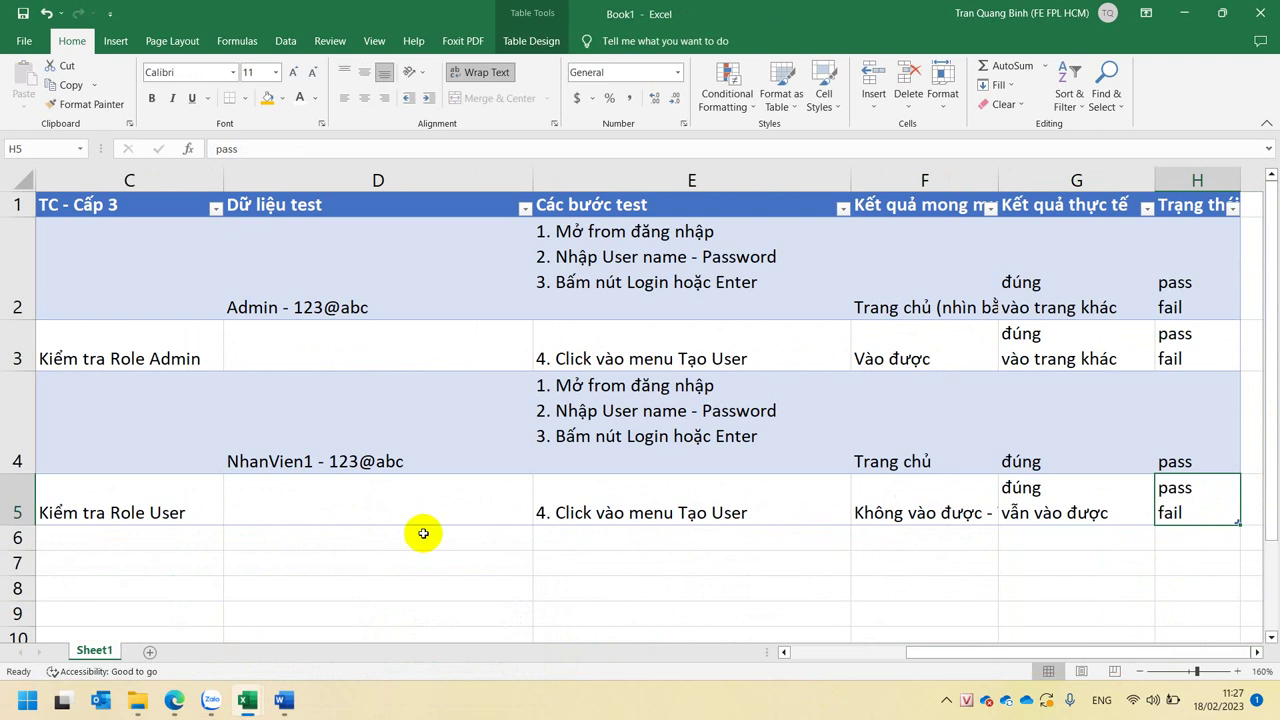
{"action": "scroll", "coordinate": [423, 533], "scroll_direction": "down", "scroll_amount": 3}
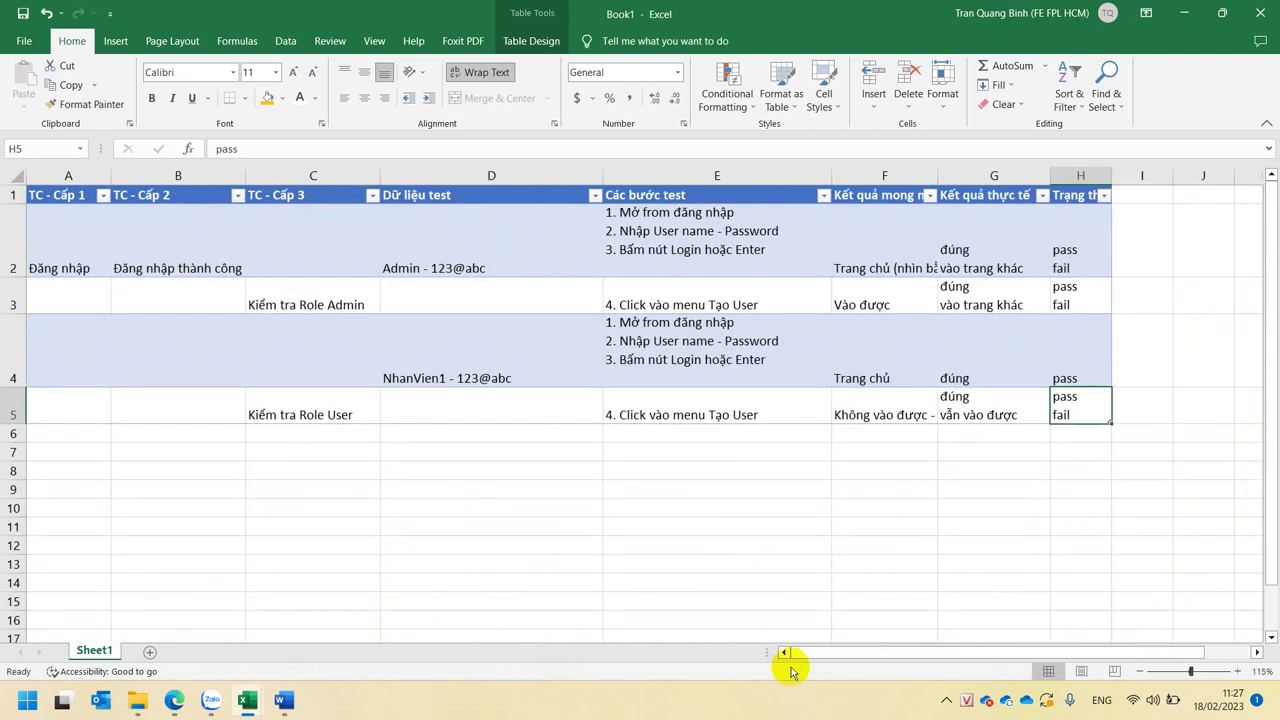
{"action": "left_click", "coordinate": [204, 245]}
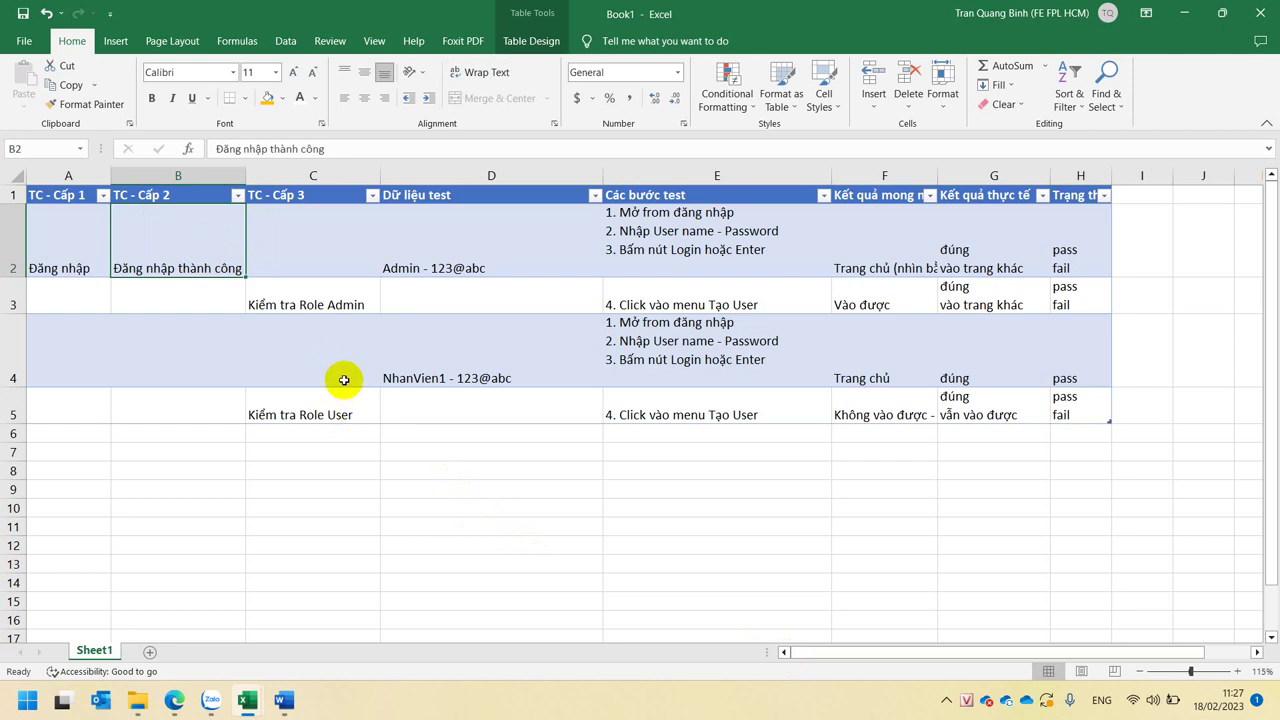
{"action": "left_click", "coordinate": [338, 300]}
{"action": "left_click", "coordinate": [325, 408]}
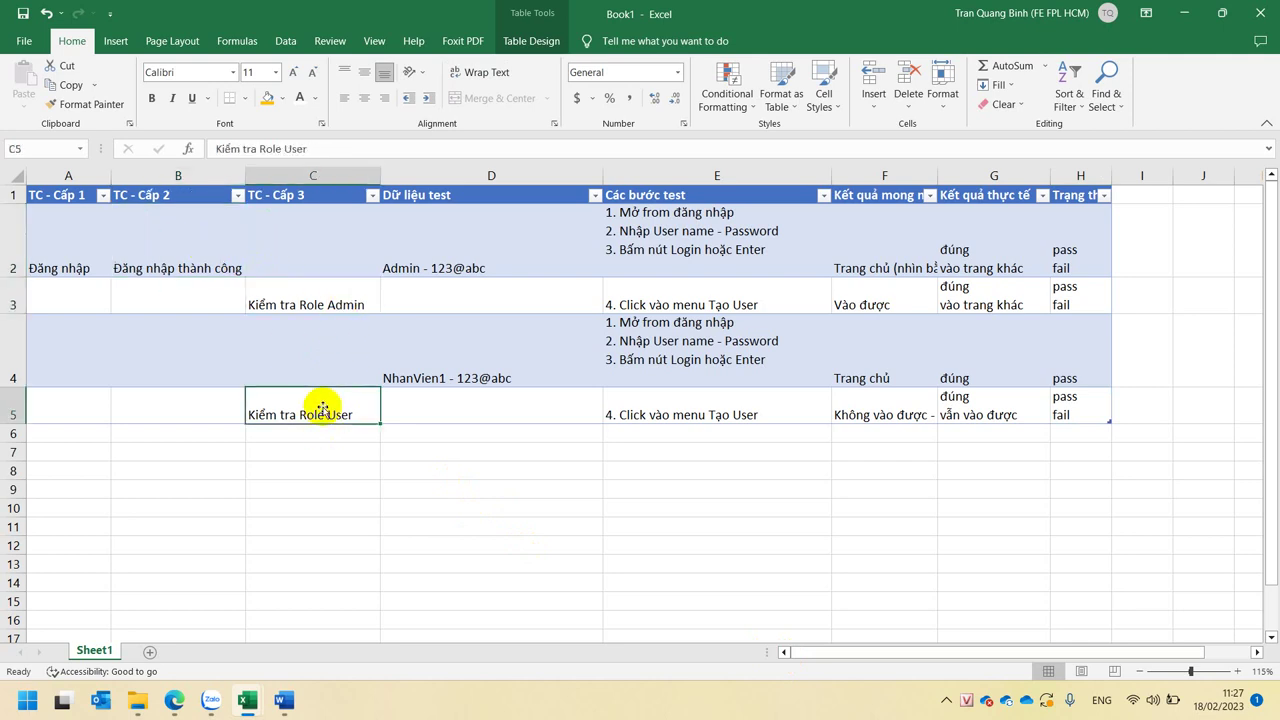
{"action": "left_click", "coordinate": [314, 302]}
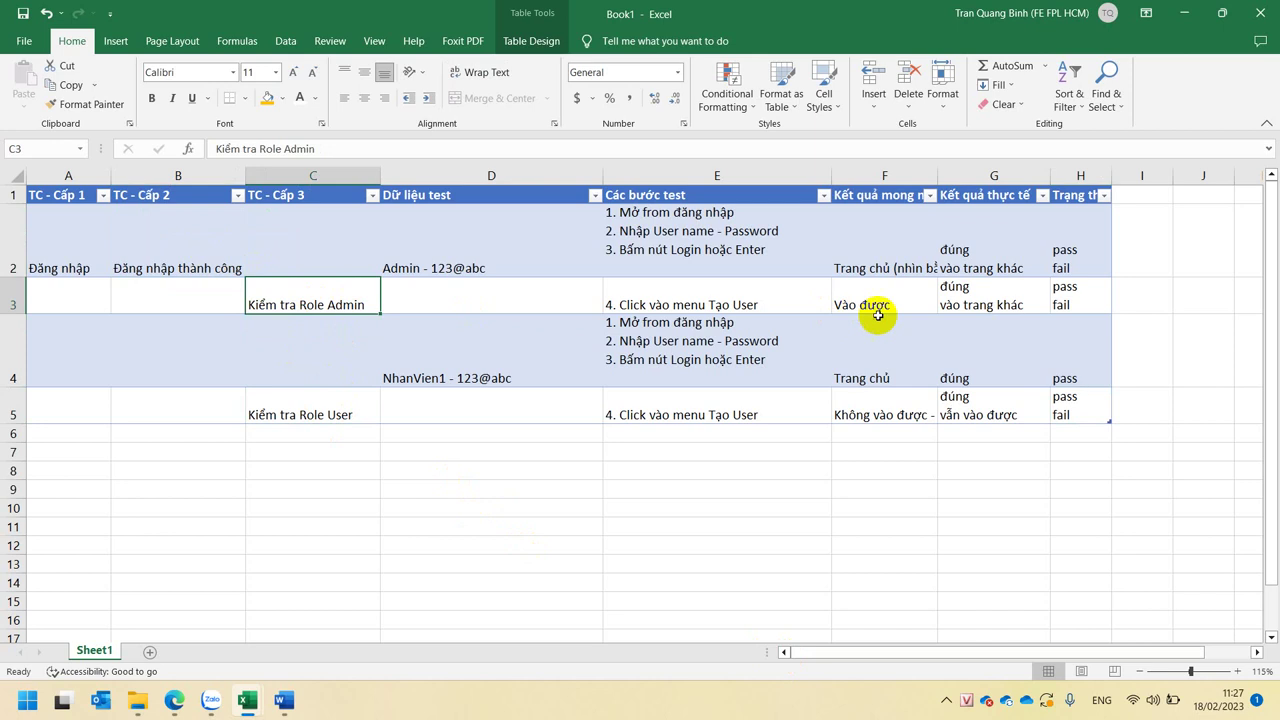
{"action": "left_click", "coordinate": [979, 302]}
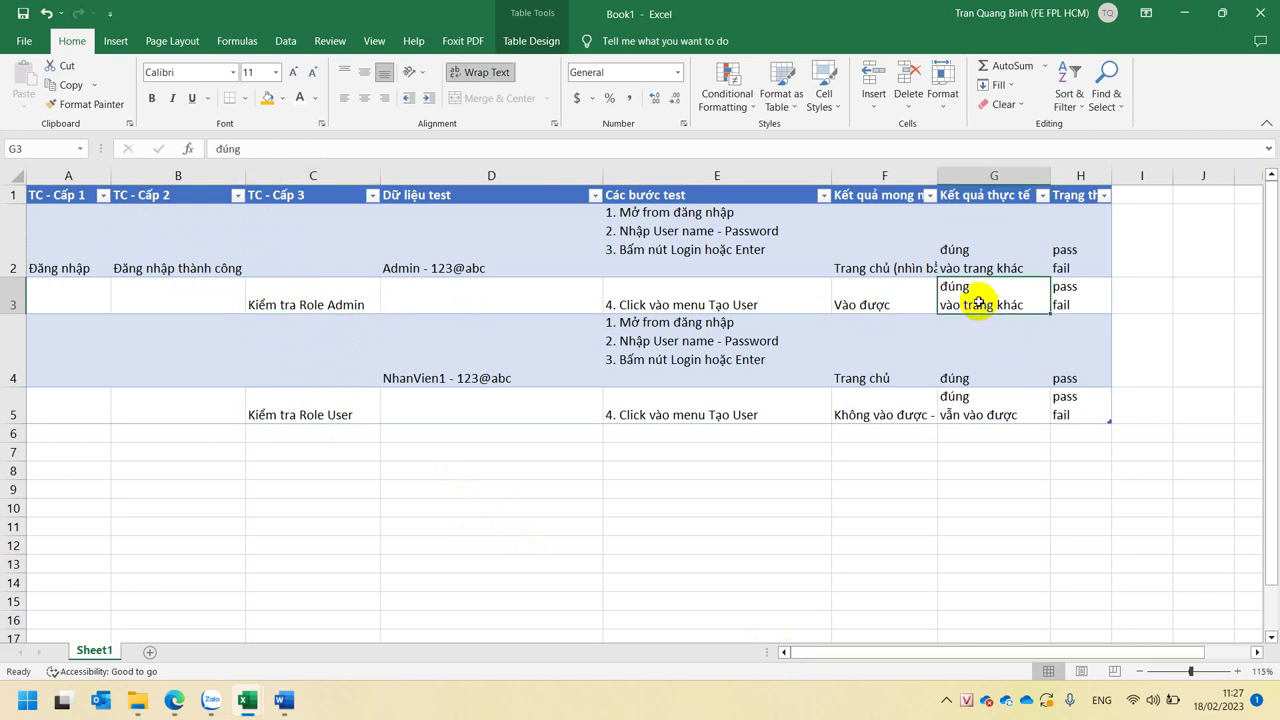
{"action": "left_click", "coordinate": [310, 405]}
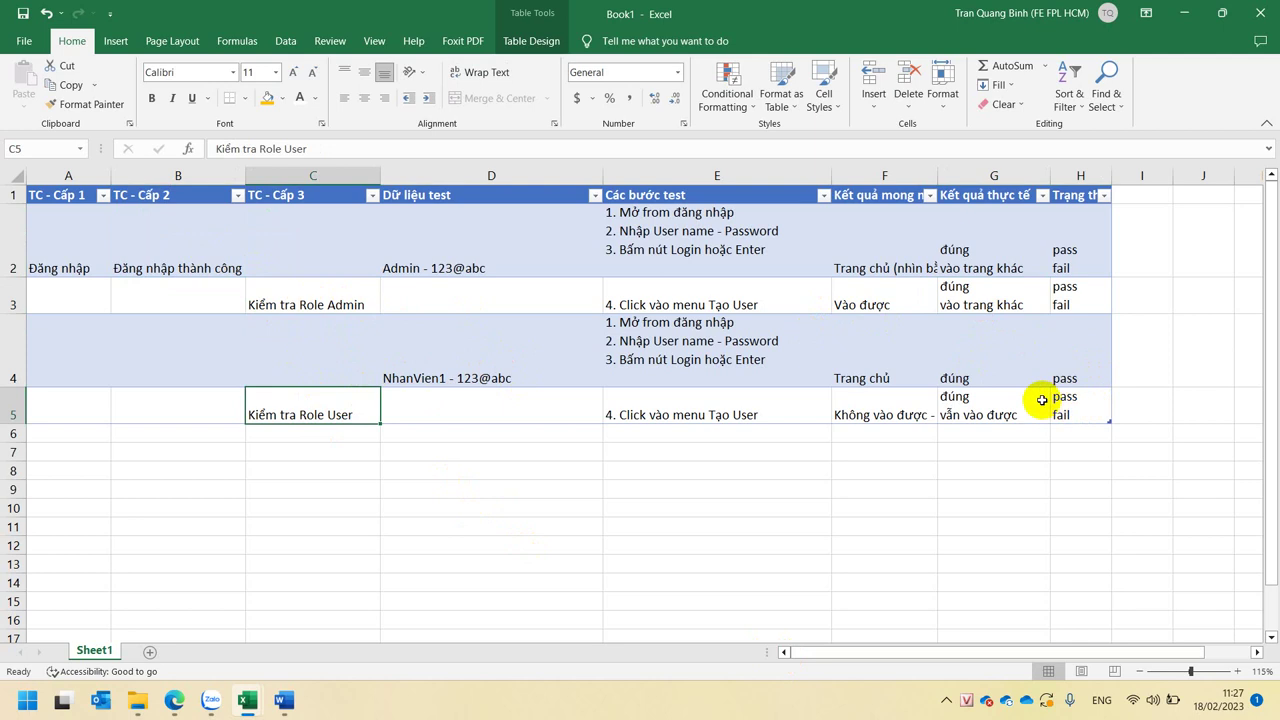
{"action": "left_click", "coordinate": [1041, 400]}
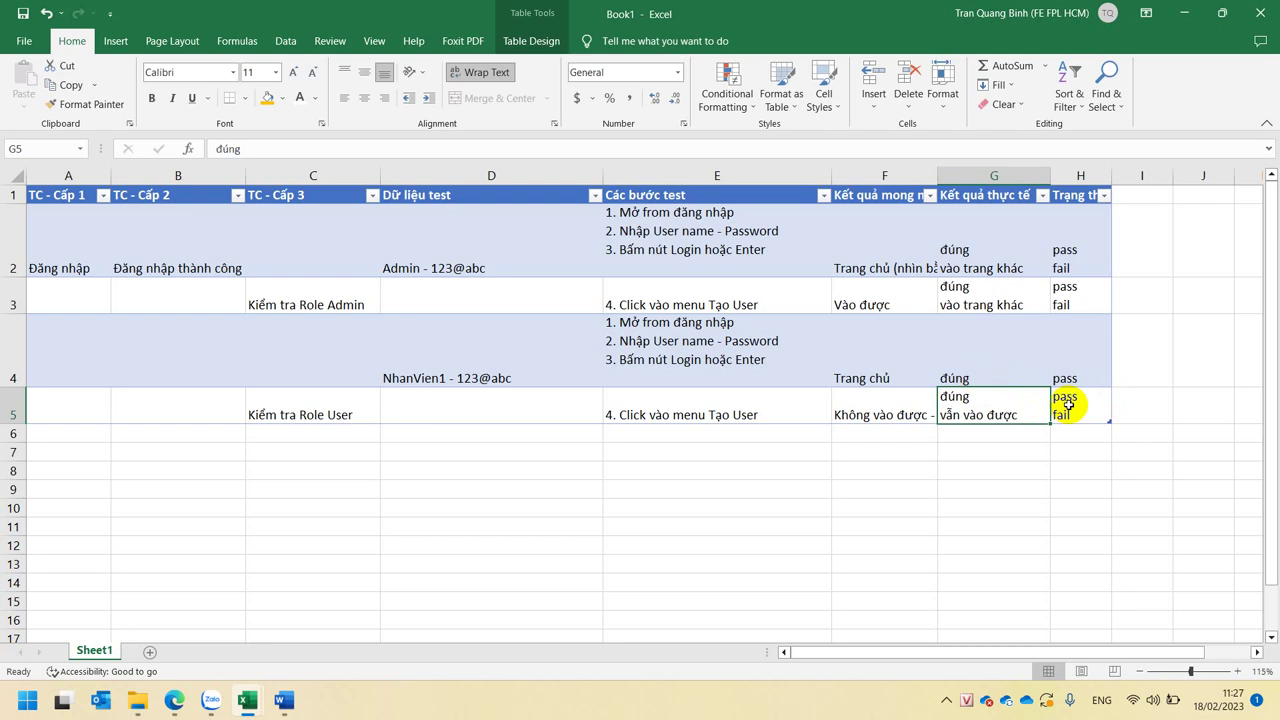
{"action": "left_click", "coordinate": [327, 309]}
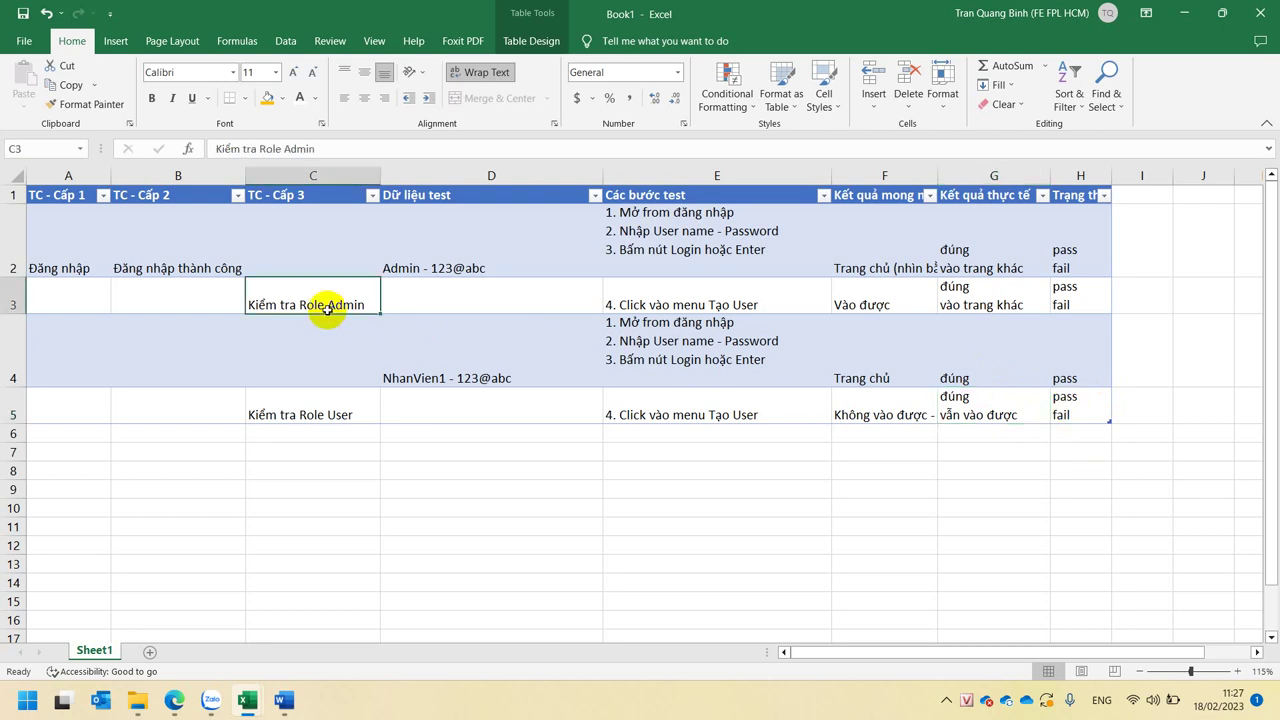
{"action": "left_click", "coordinate": [873, 302]}
{"action": "left_click", "coordinate": [1058, 295]}
{"action": "left_click", "coordinate": [740, 300]}
{"action": "left_click", "coordinate": [158, 305]}
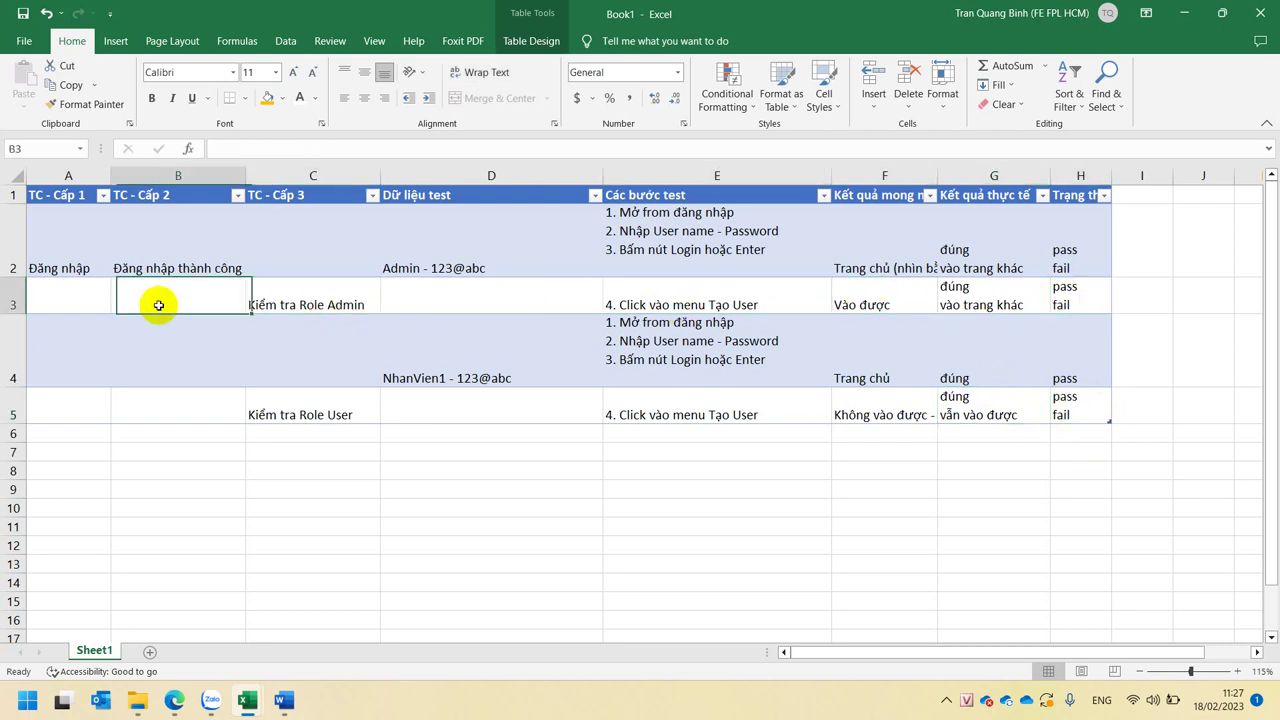
{"action": "left_click", "coordinate": [70, 258]}
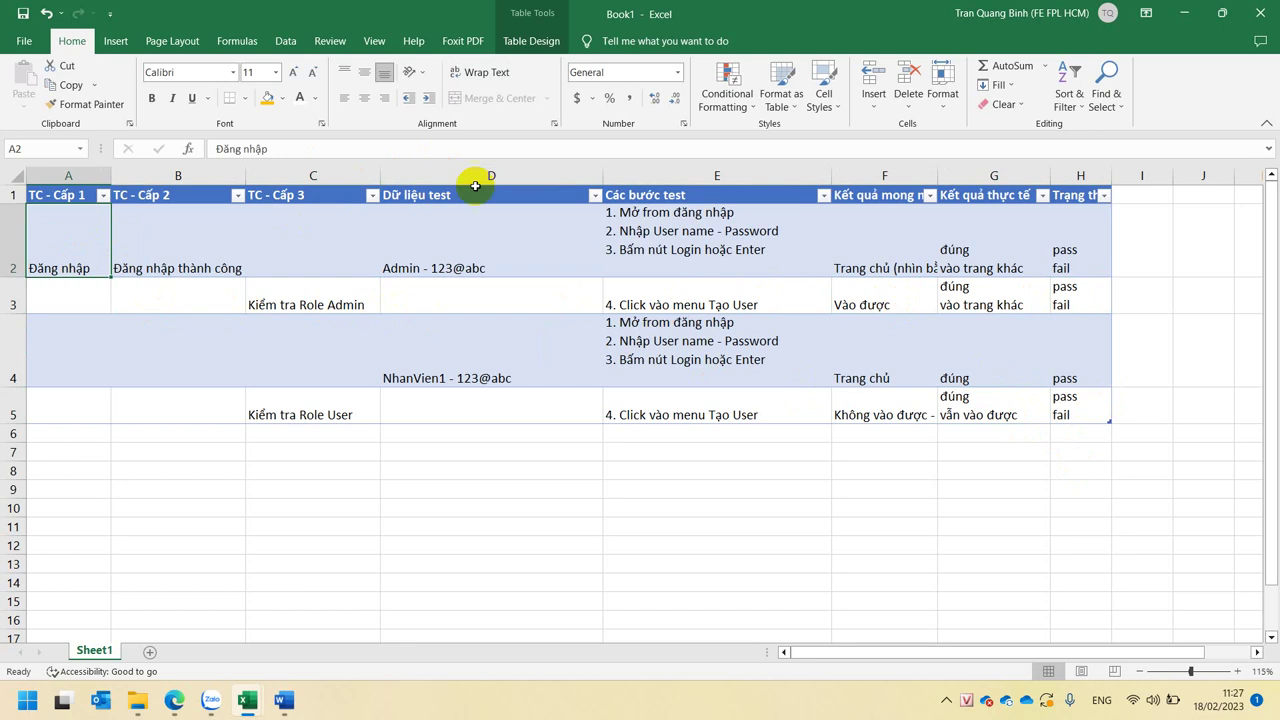
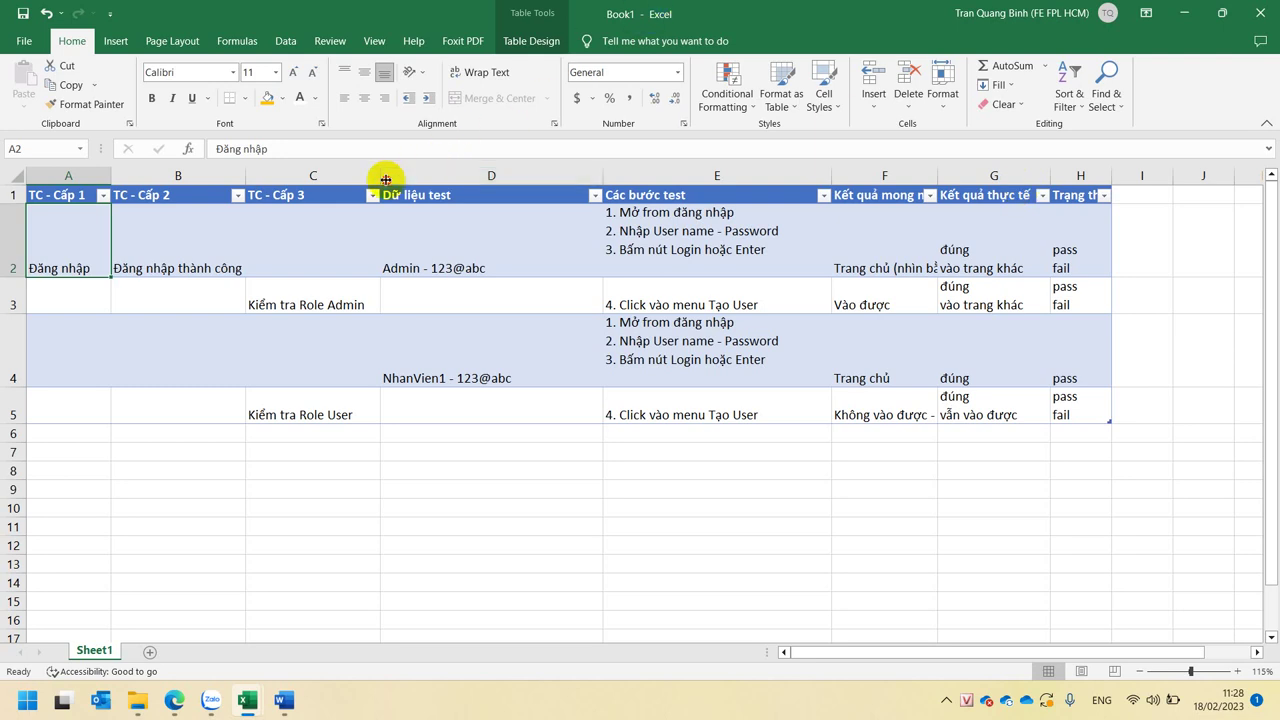
- Narrow column C, auto-fit column D, and delete the blank lines above the login steps in E2
{"action": "left_click_drag", "start_coordinate": [385, 180], "coordinate": [373, 180]}
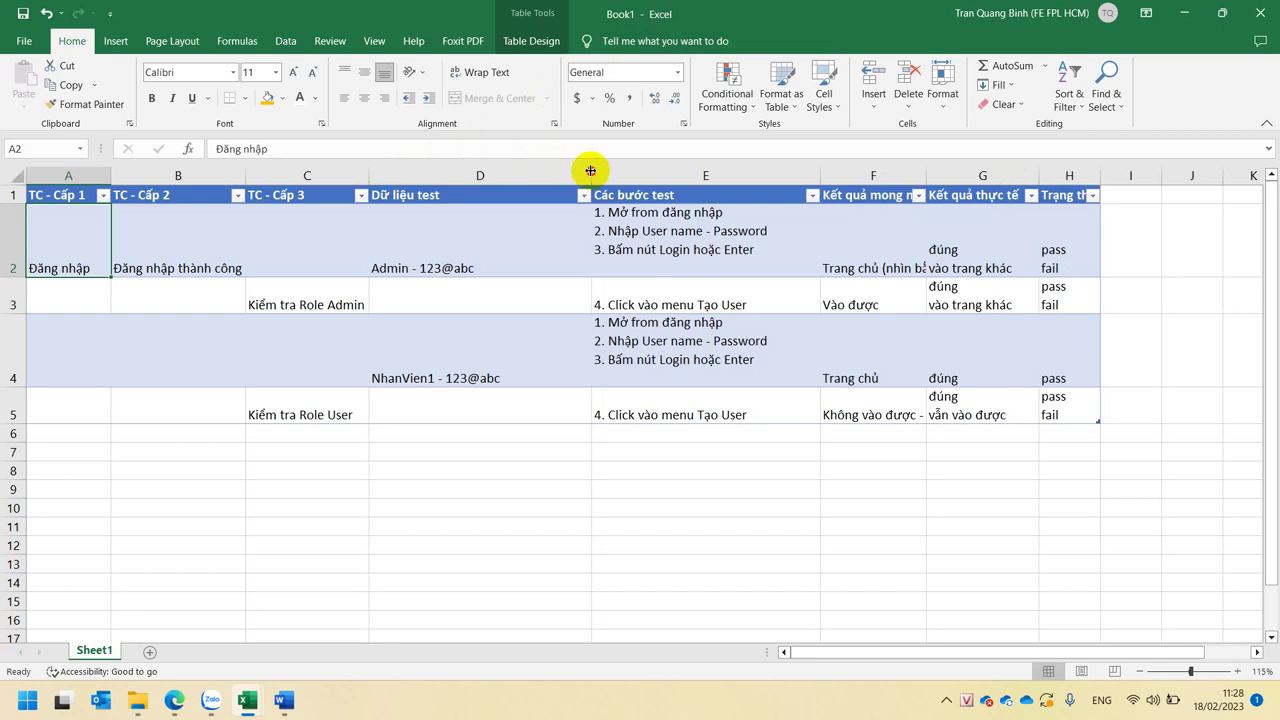
{"action": "double_click", "coordinate": [590, 171]}
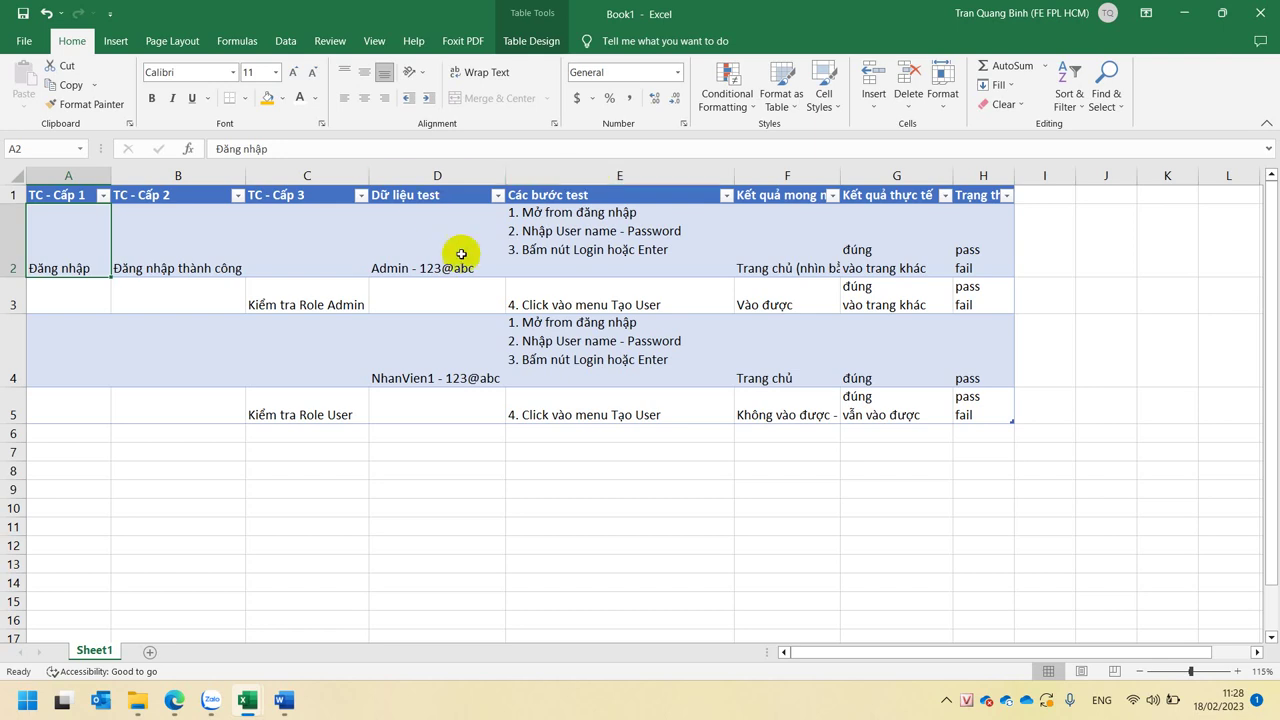
{"action": "double_click", "coordinate": [538, 262]}
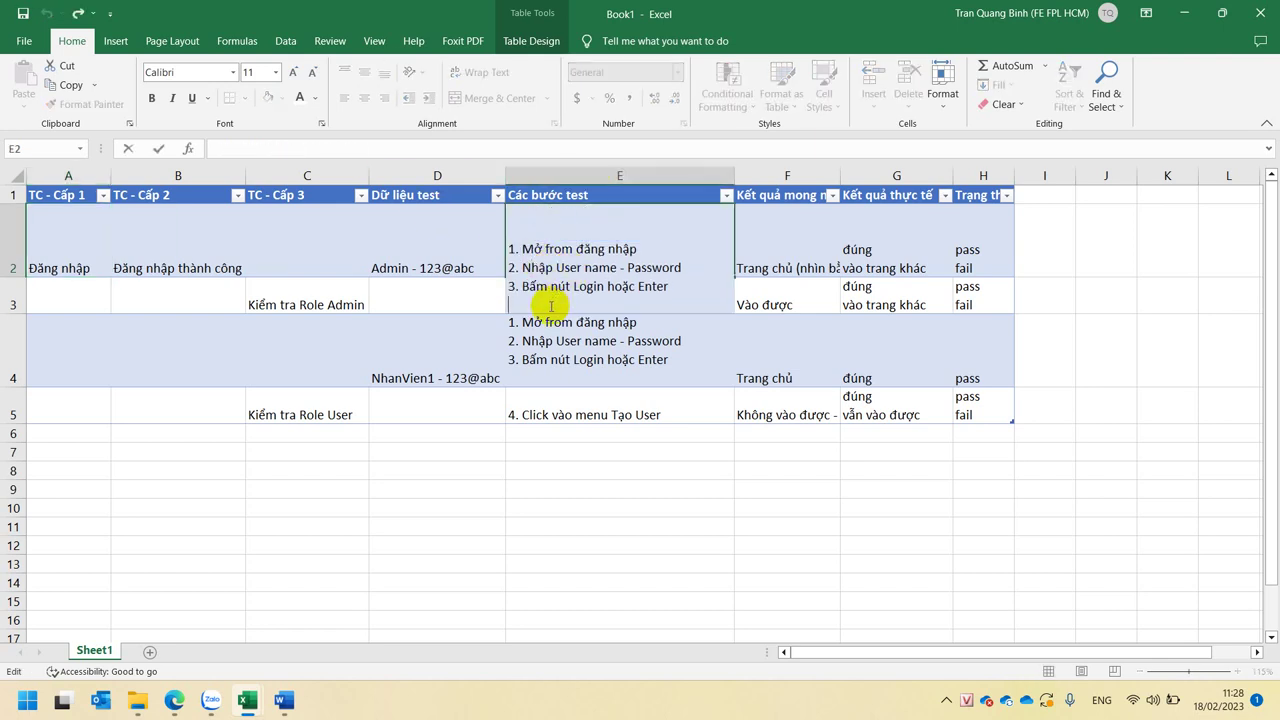
{"action": "key", "text": "BackSpace"}
{"action": "key", "text": "BackSpace"}
{"action": "key", "text": "Return"}
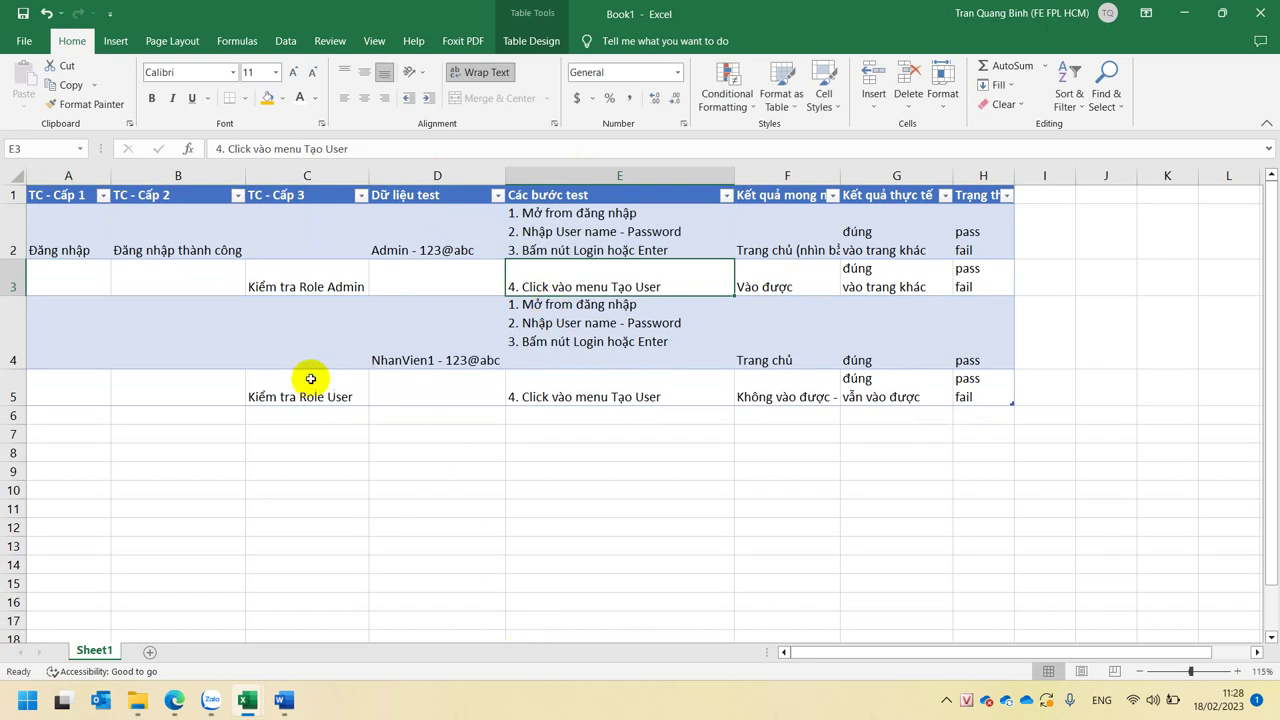
{"action": "left_click", "coordinate": [311, 267]}
{"action": "left_click", "coordinate": [308, 392]}
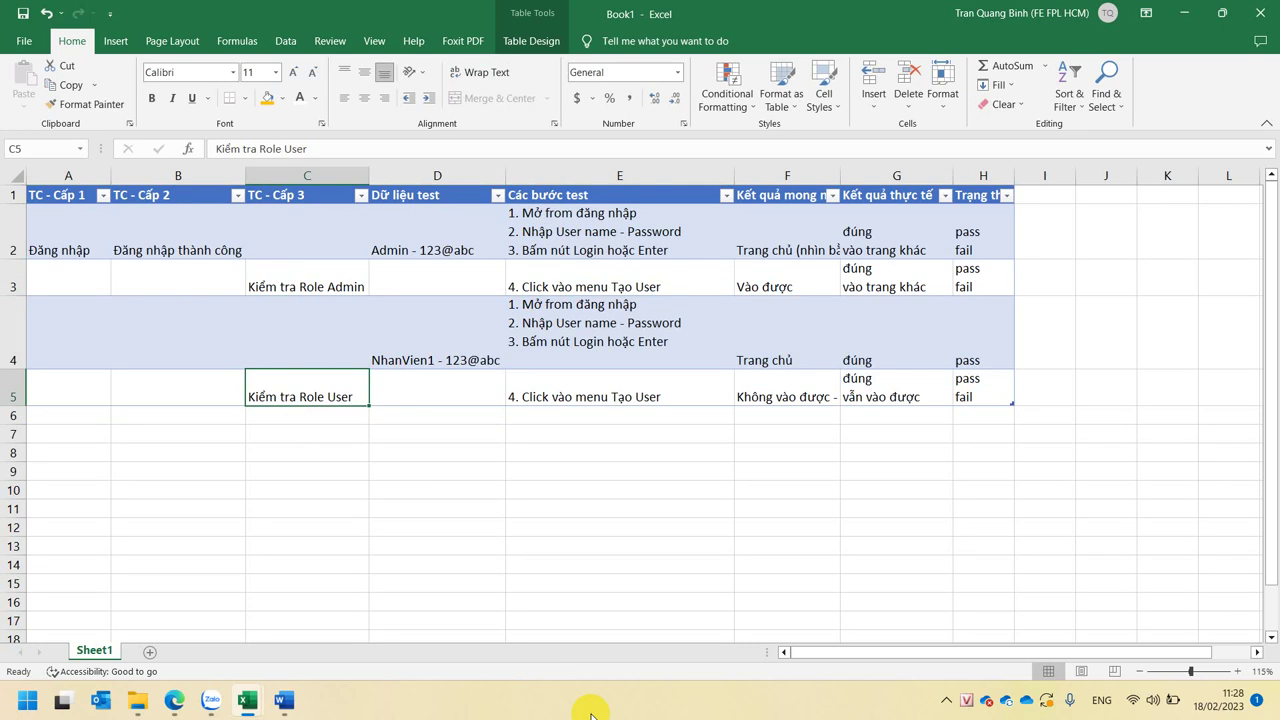
{"action": "left_click", "coordinate": [20, 264]}
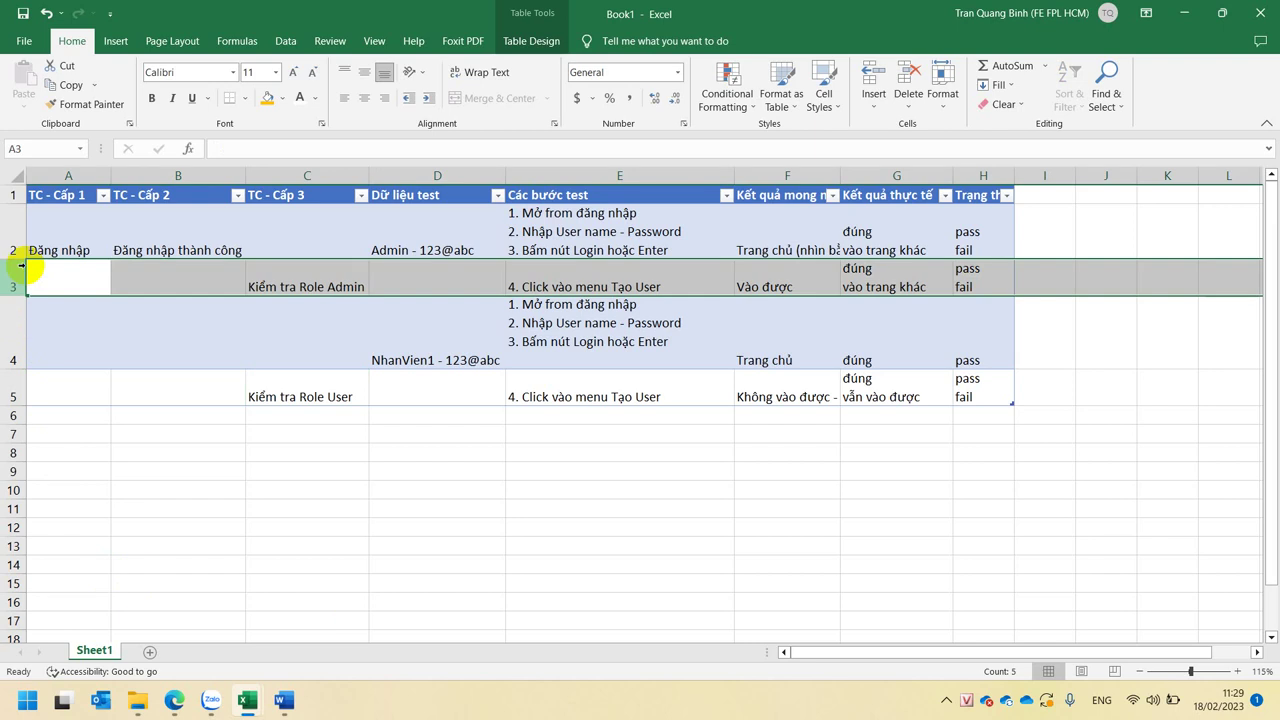
{"action": "key", "text": "alt+Tab"}
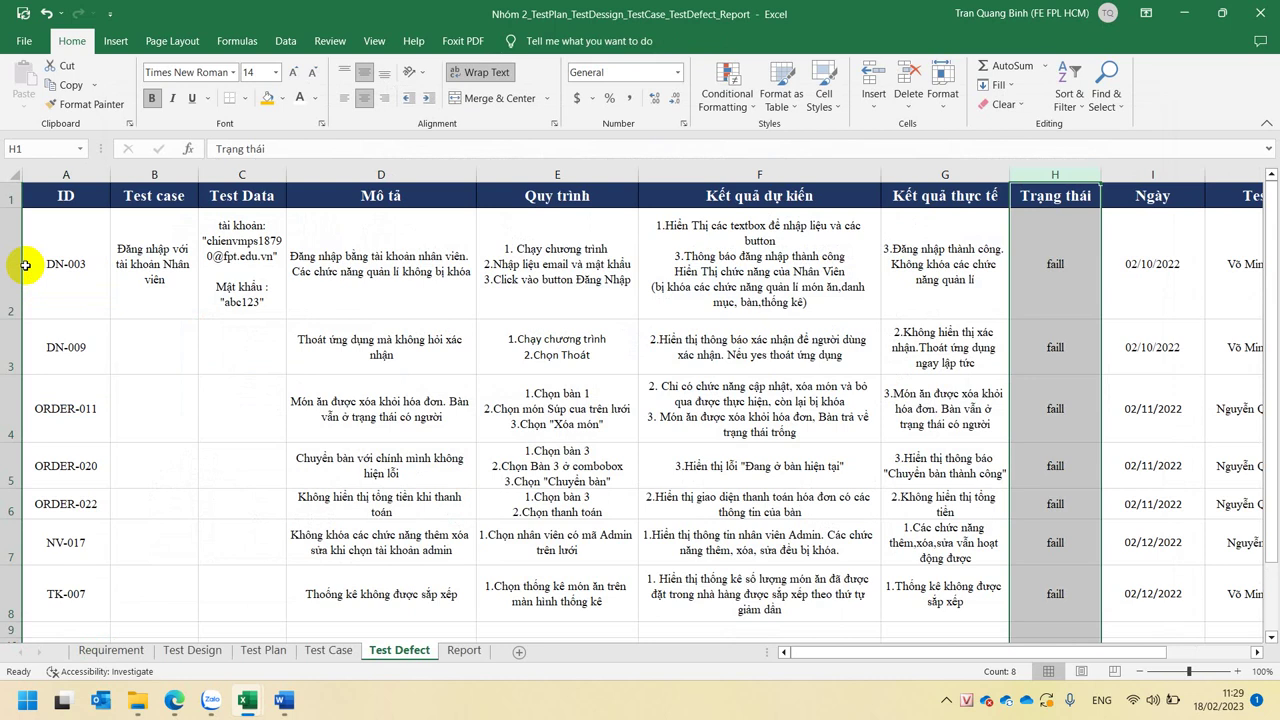
{"action": "key", "text": "alt+Tab"}
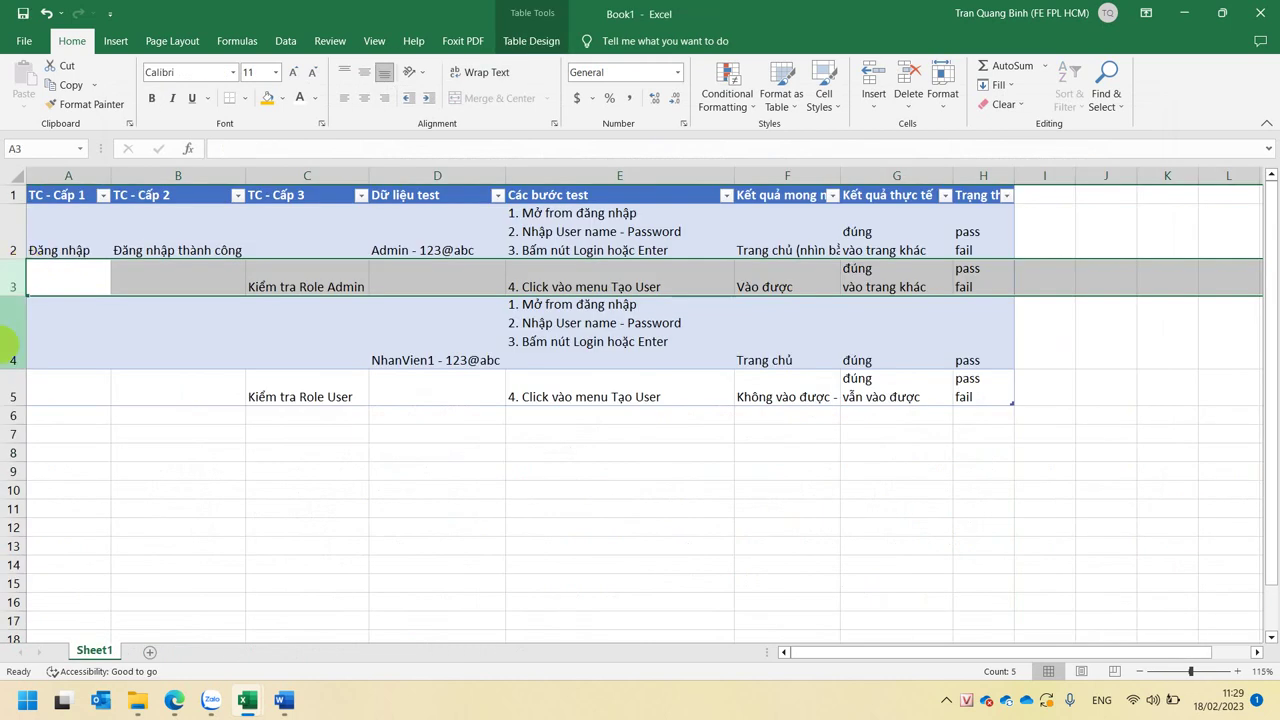
{"action": "left_click", "coordinate": [77, 262]}
{"action": "left_click", "coordinate": [320, 278]}
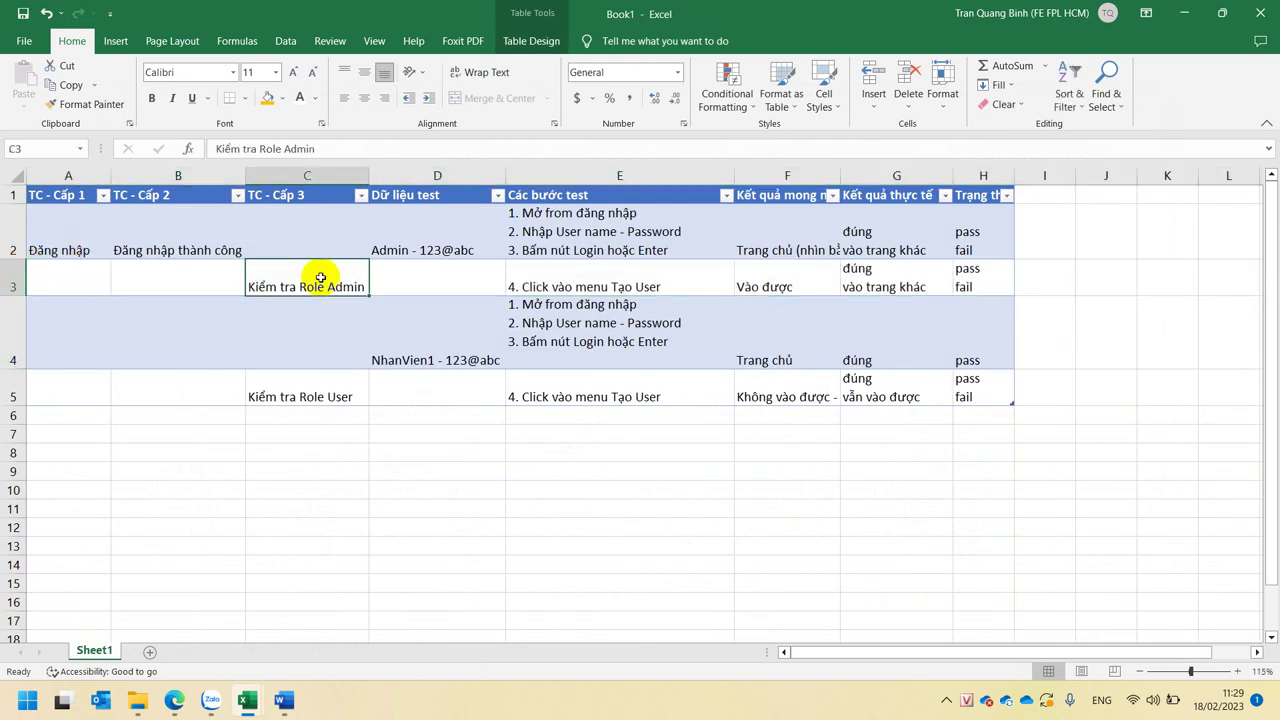
{"action": "left_click", "coordinate": [520, 285]}
{"action": "left_click", "coordinate": [618, 350]}
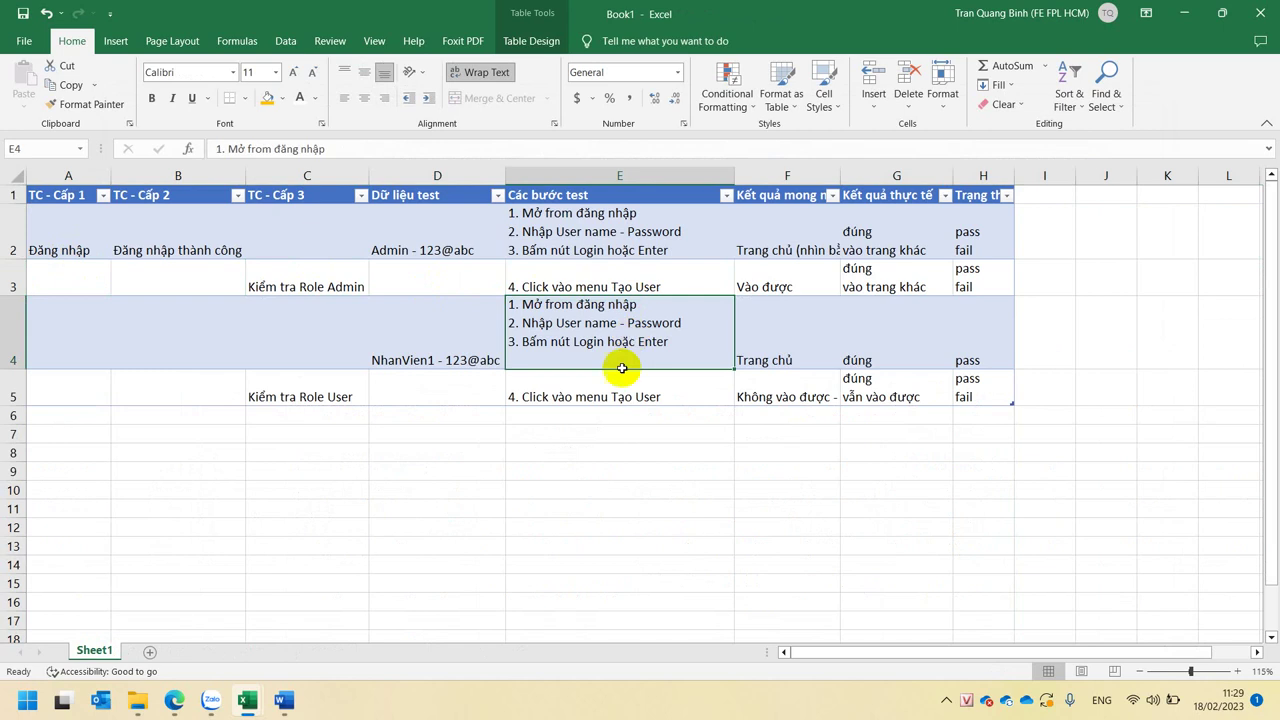
{"action": "left_click", "coordinate": [600, 381]}
{"action": "left_click", "coordinate": [261, 393]}
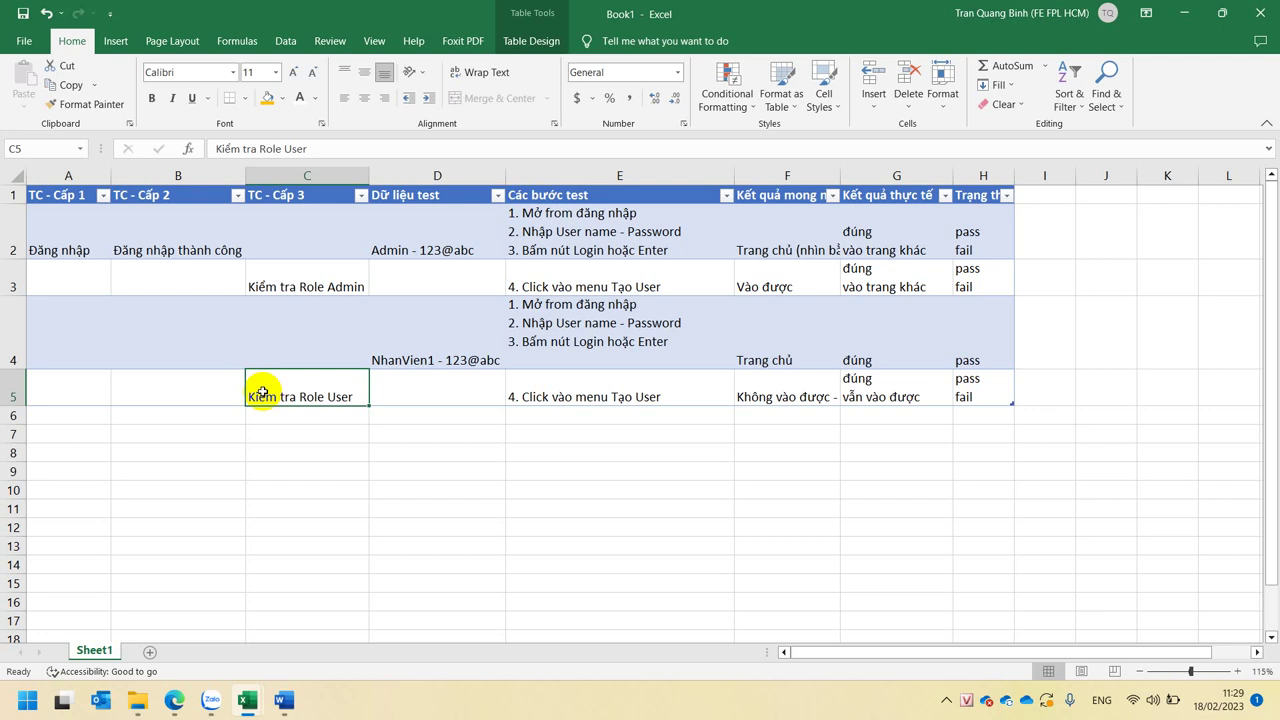
{"action": "left_click_drag", "start_coordinate": [64, 172], "coordinate": [962, 192]}
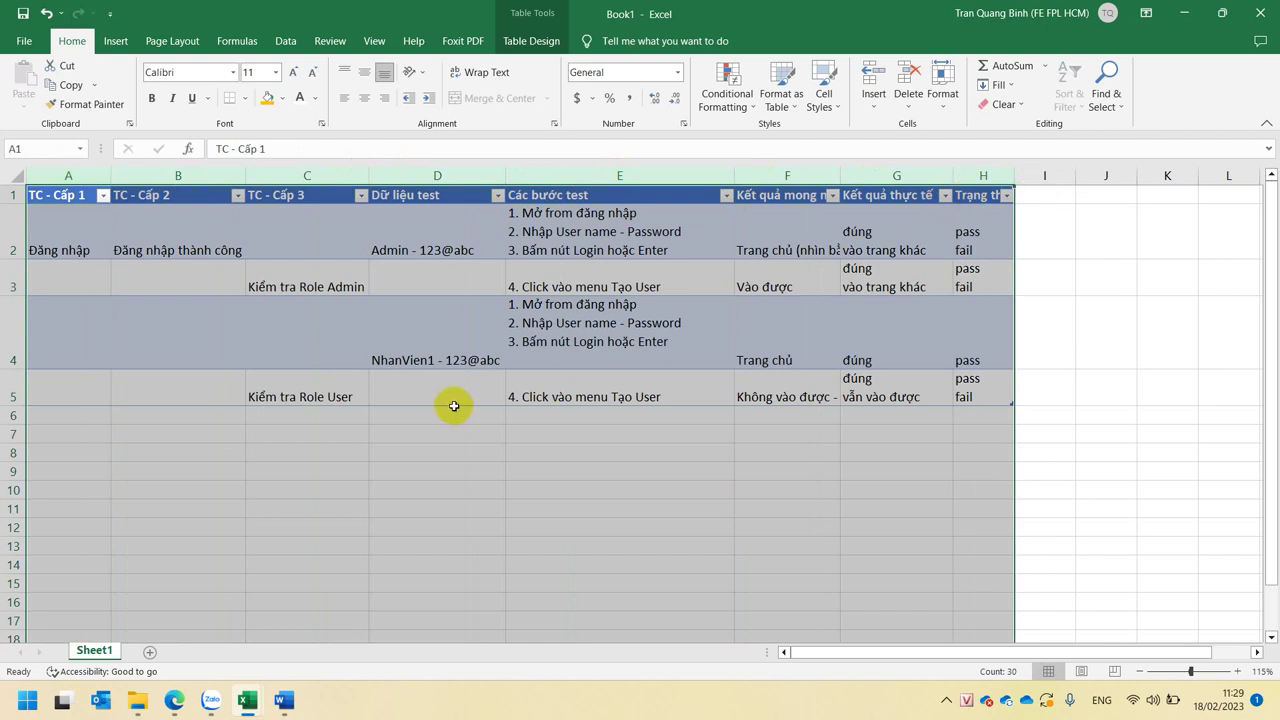
{"action": "left_click", "coordinate": [380, 489]}
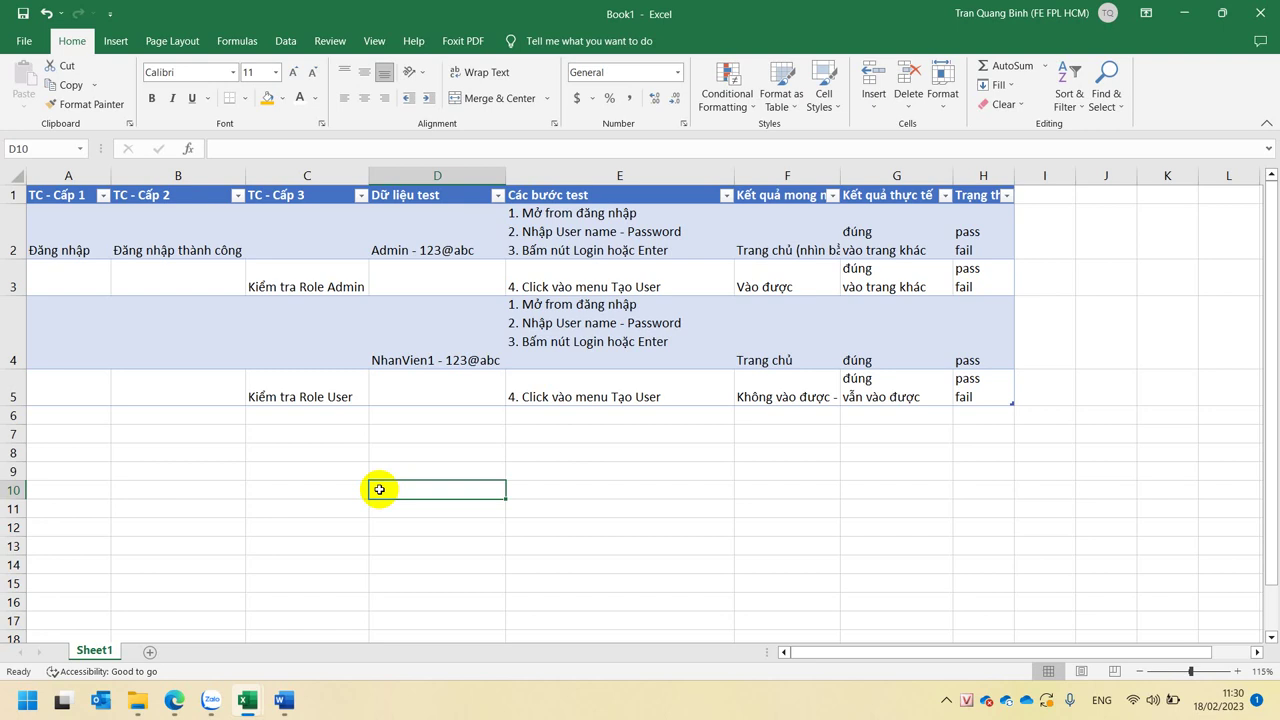
{"action": "left_click", "coordinate": [63, 434]}
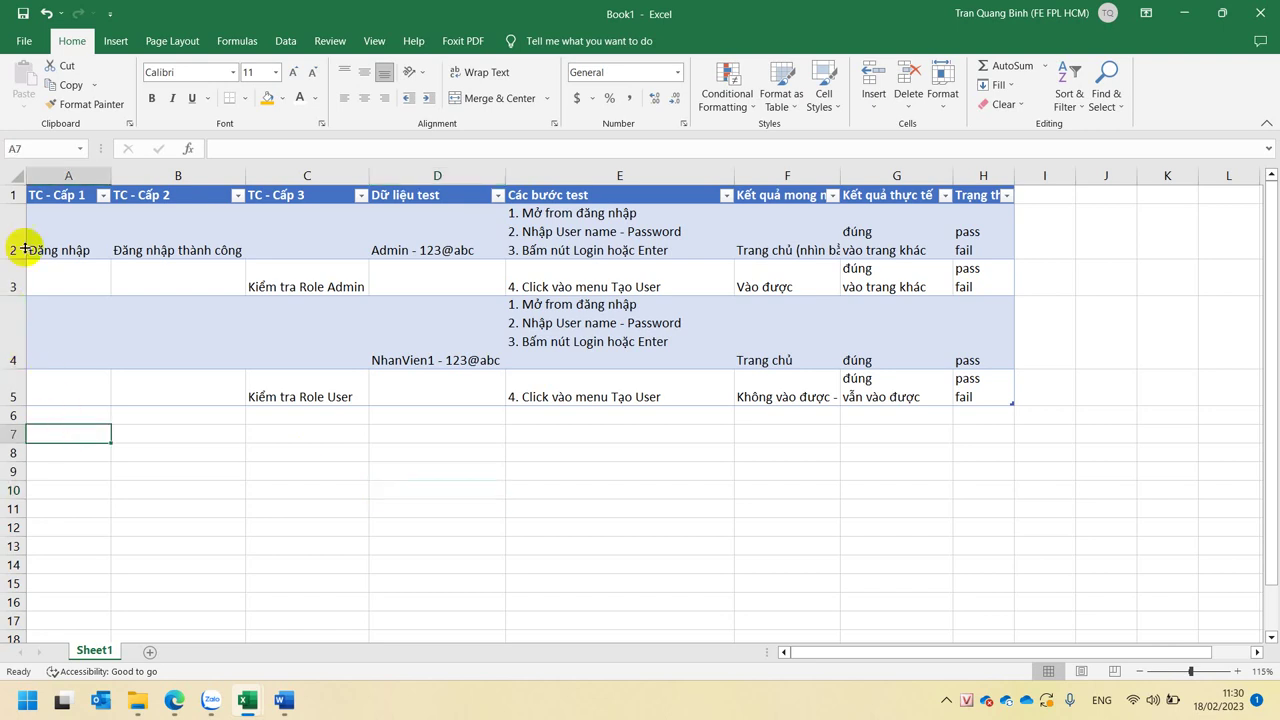
{"action": "left_click", "coordinate": [28, 194]}
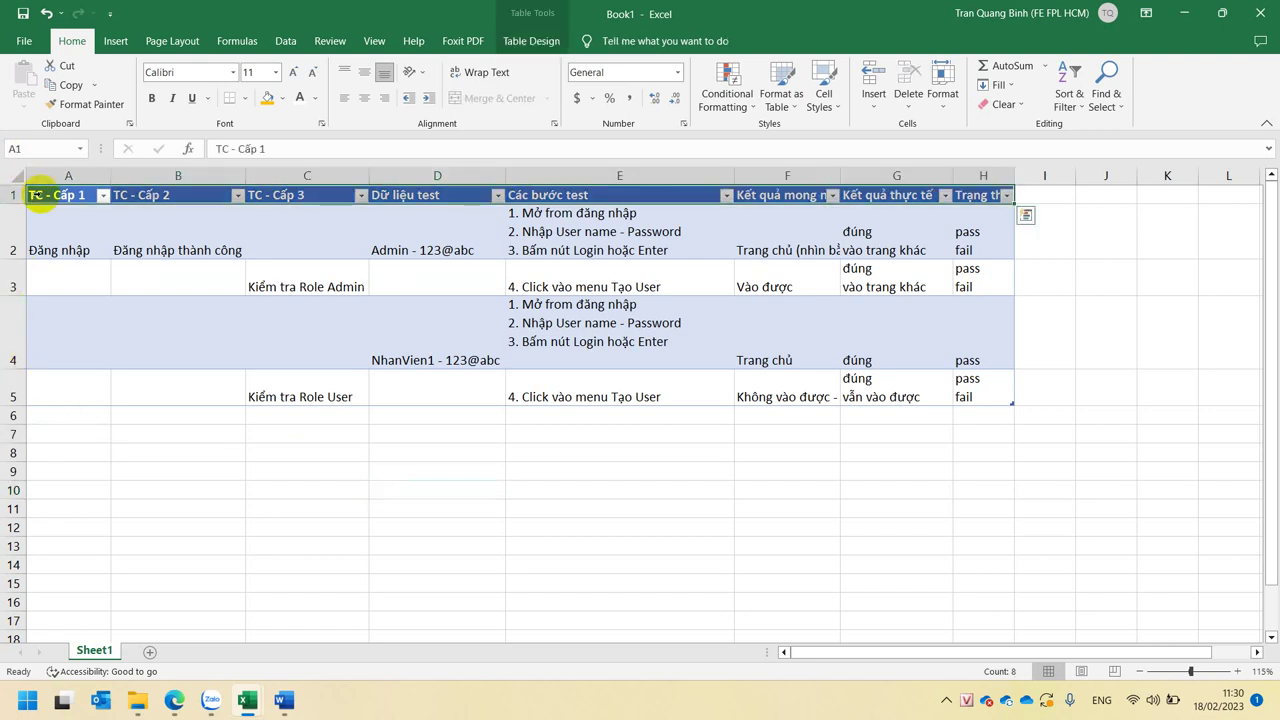
{"action": "left_click", "coordinate": [690, 512]}
- Save the new workbook with the file name TestCase using Ctrl+S
{"action": "key", "text": "ctrl+s"}
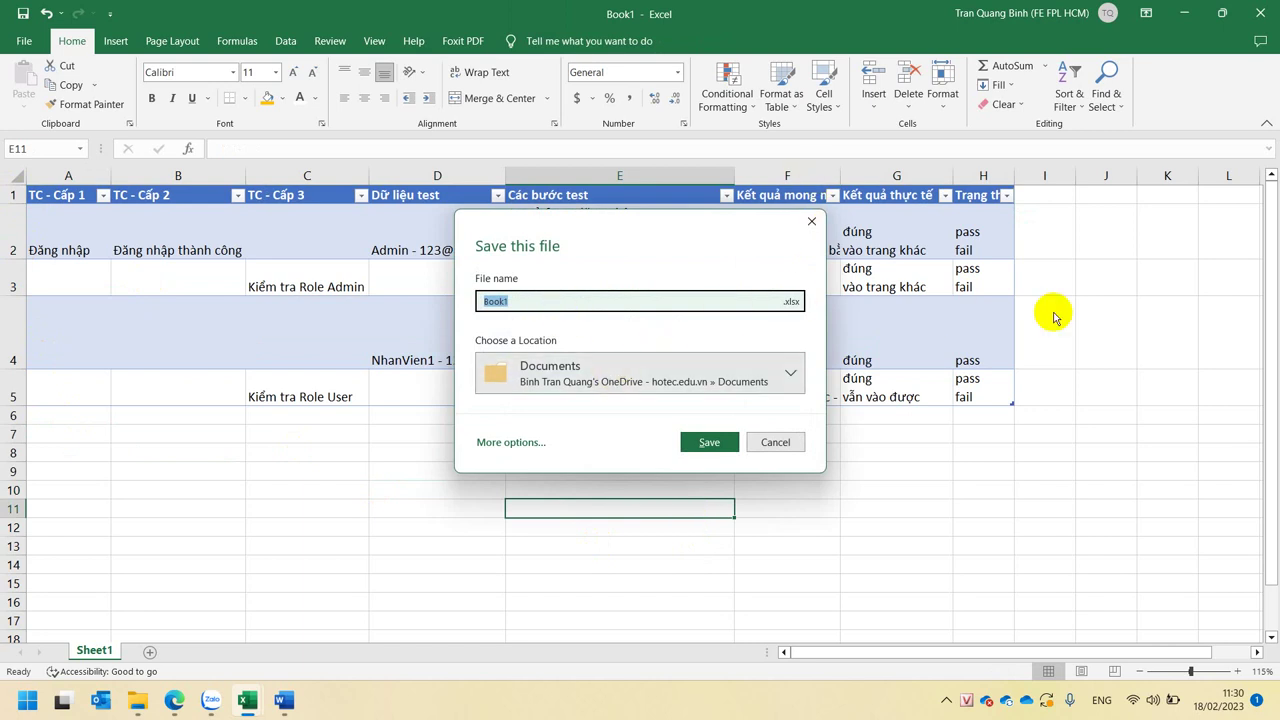
{"action": "type", "text": "TestCase"}
{"action": "key", "text": "Return"}
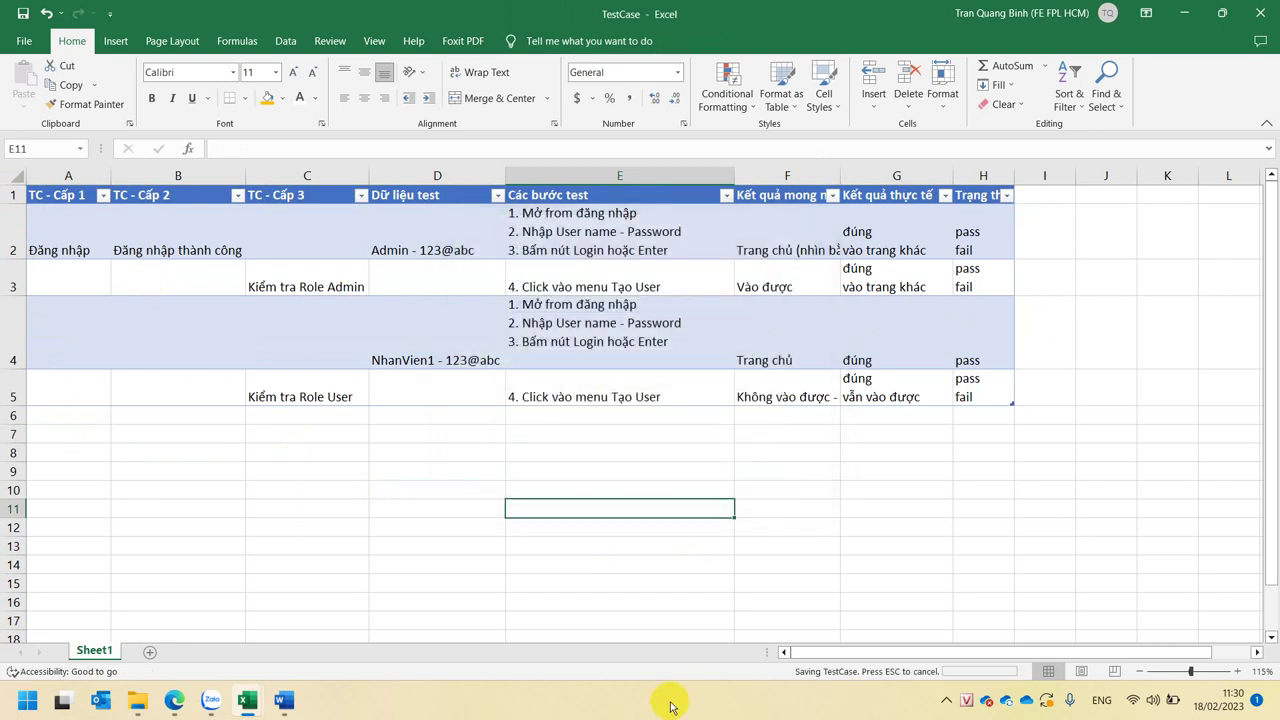
{"action": "left_click", "coordinate": [458, 504]}
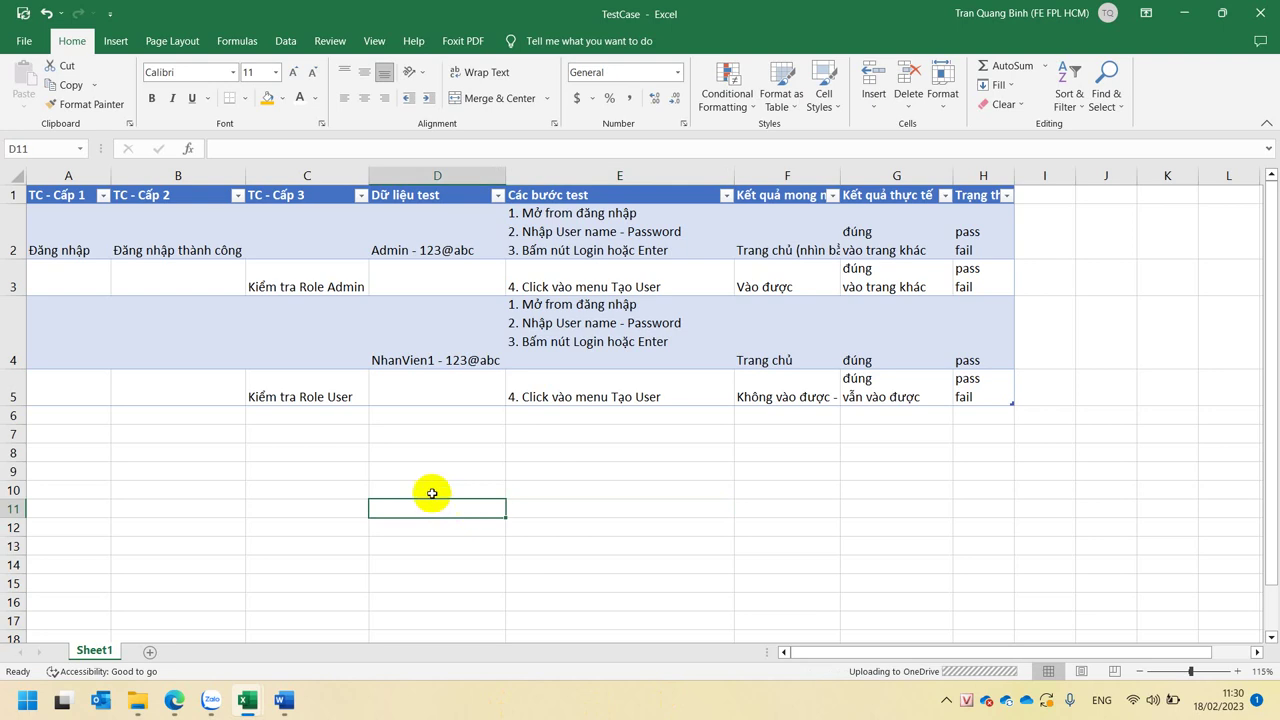
{"action": "left_click", "coordinate": [423, 489]}
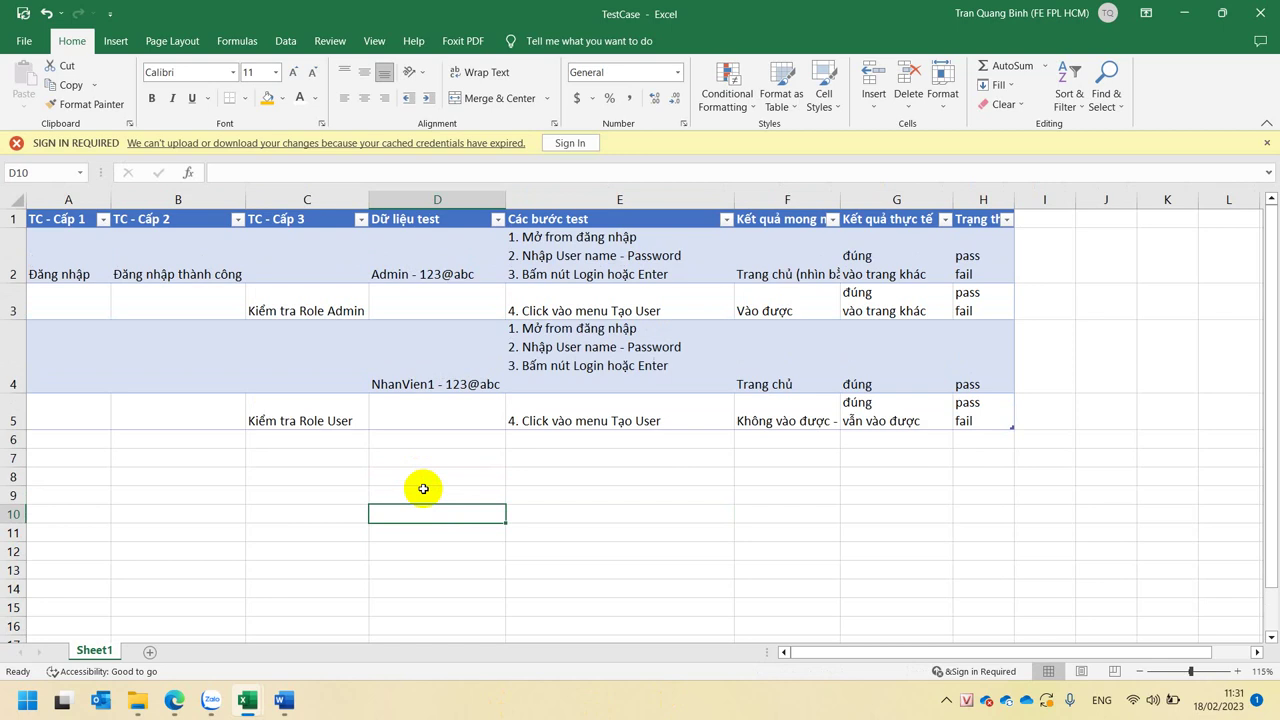
{"action": "left_click", "coordinate": [602, 262]}
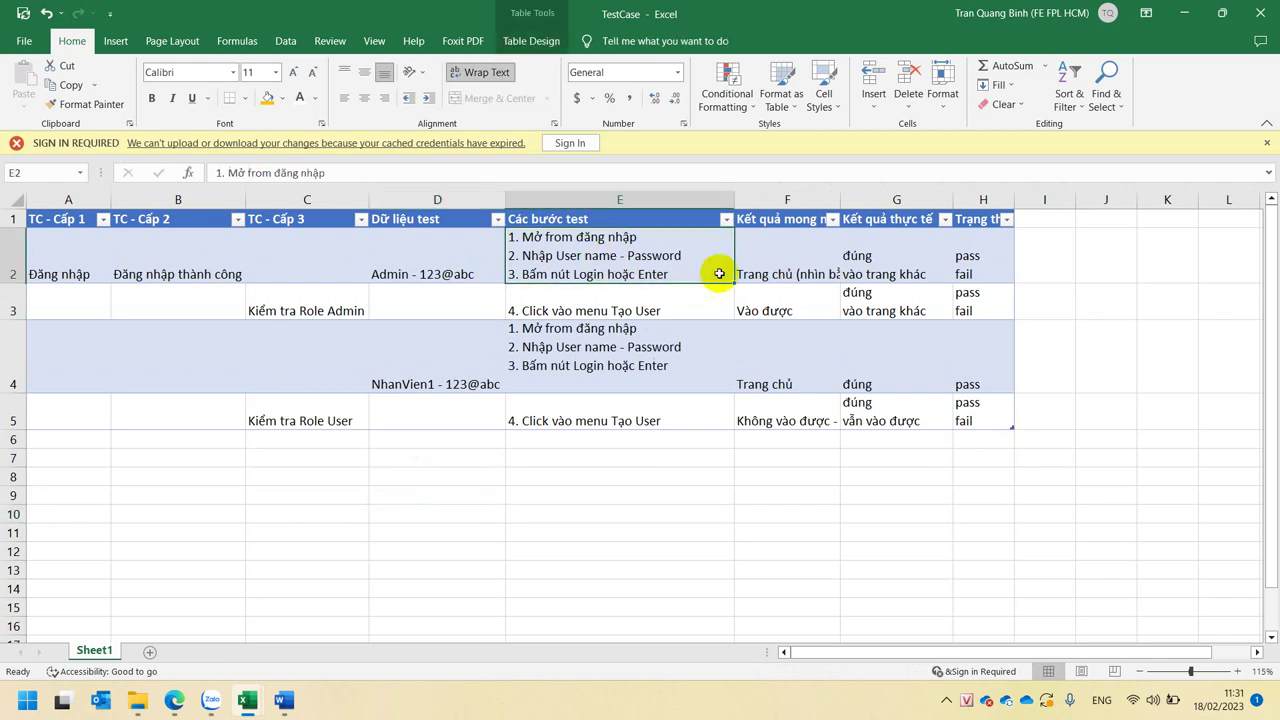
{"action": "left_click", "coordinate": [767, 254]}
{"action": "left_click", "coordinate": [866, 266]}
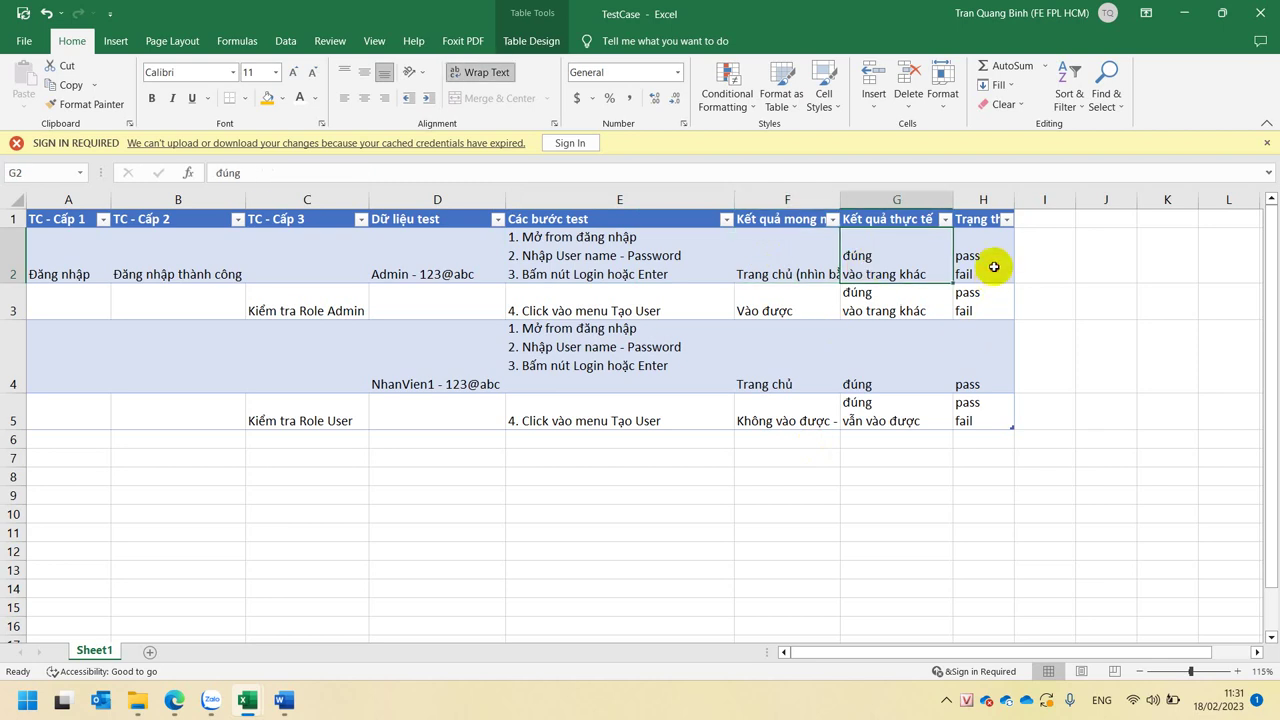
{"action": "left_click", "coordinate": [1031, 263]}
{"action": "left_click", "coordinate": [1078, 282]}
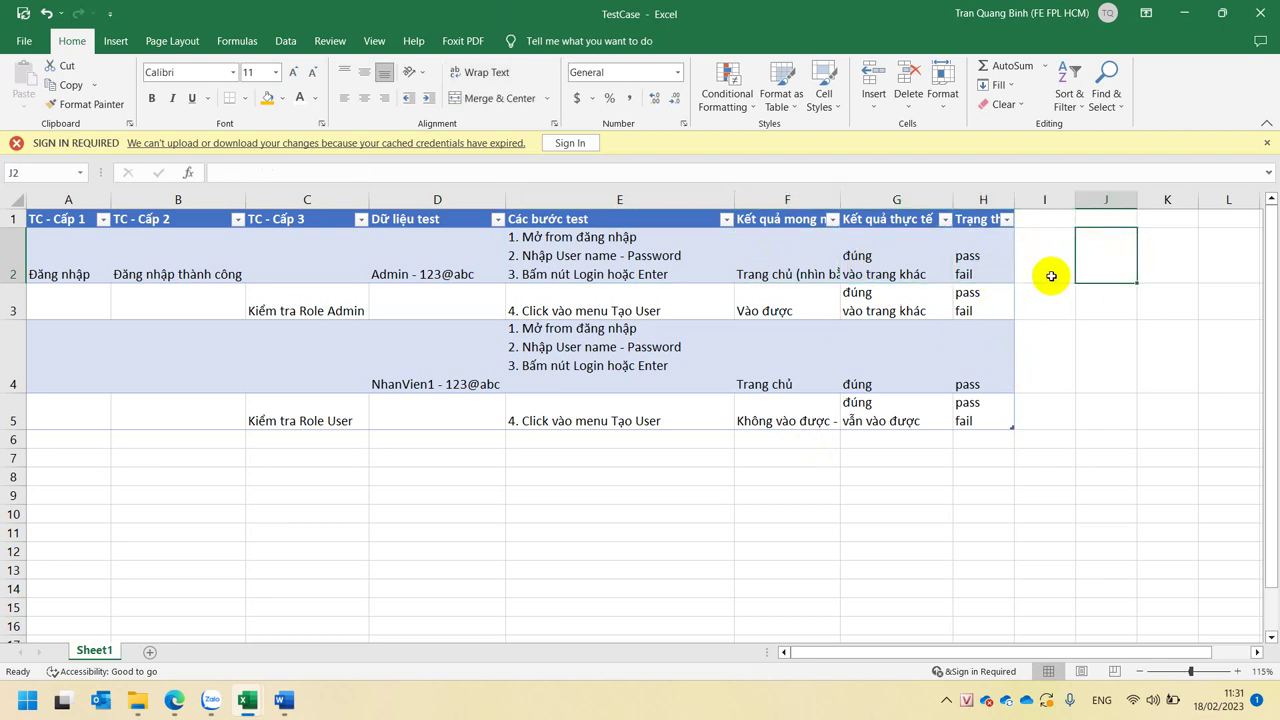
{"action": "left_click", "coordinate": [557, 462]}
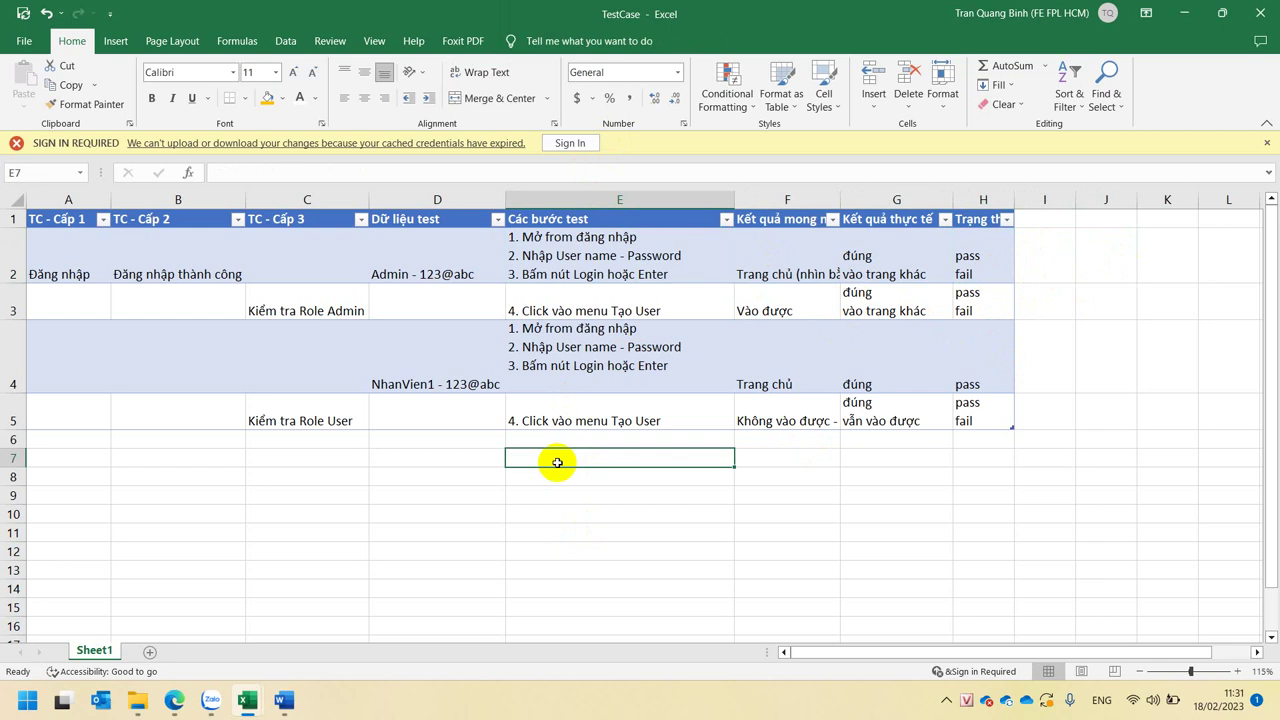
{"action": "left_click", "coordinate": [15, 200]}
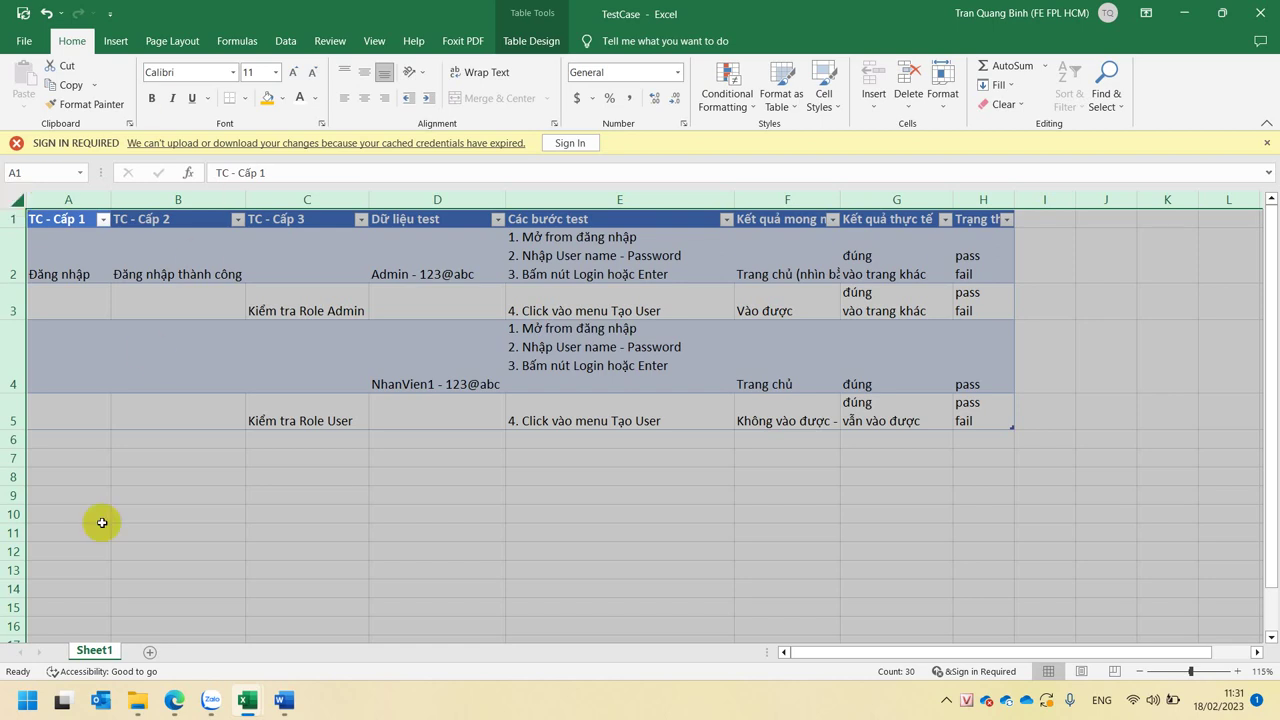
{"action": "left_click", "coordinate": [195, 708]}
{"action": "mouse_move", "coordinate": [175, 705]}
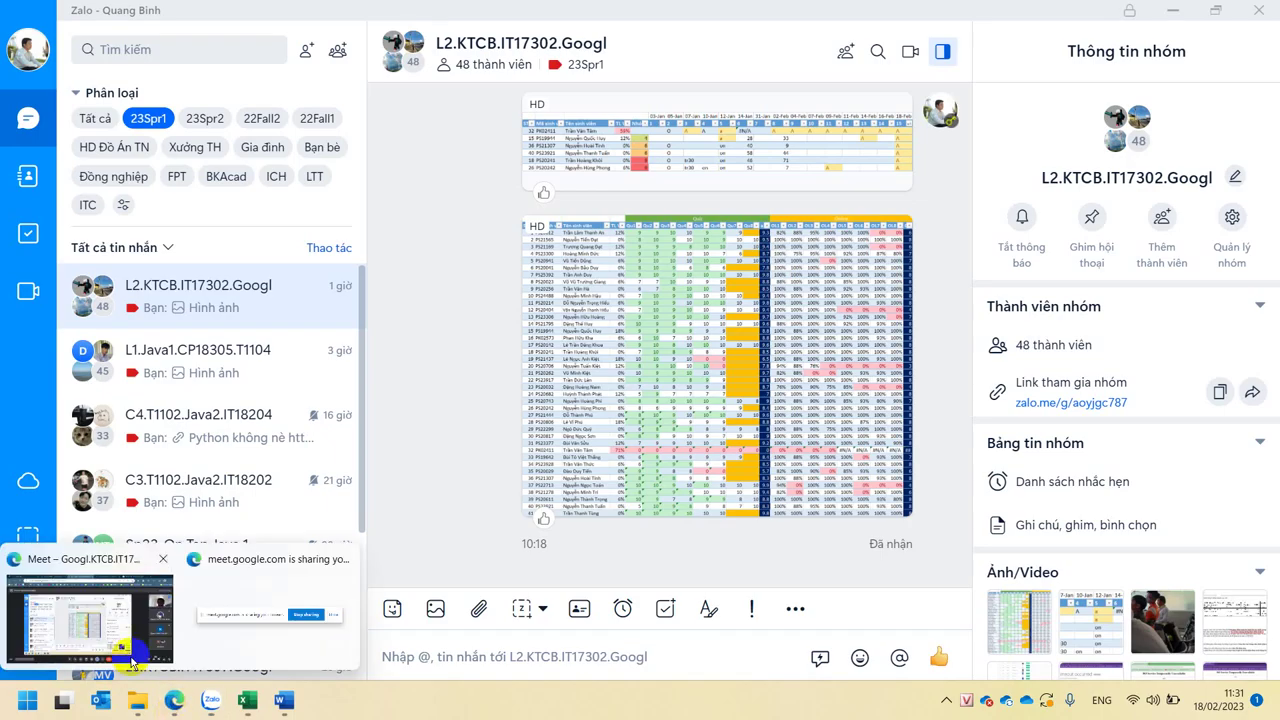
{"action": "left_click", "coordinate": [98, 610]}
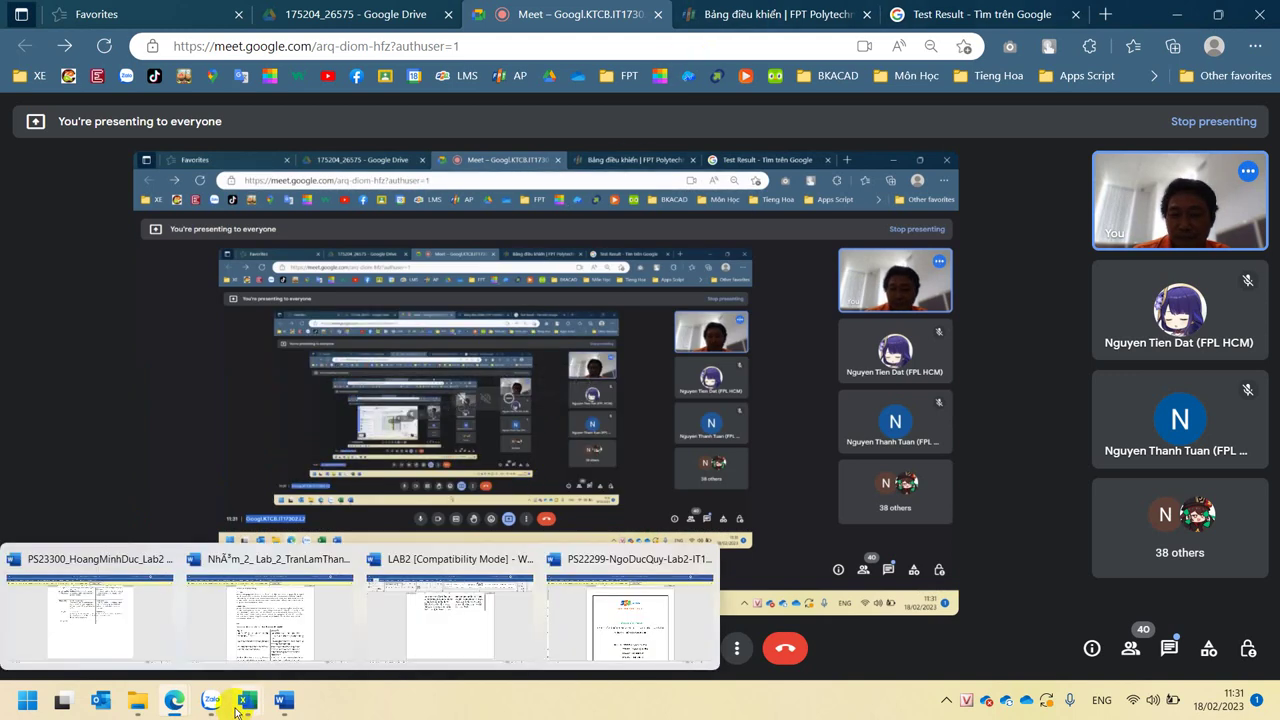
{"action": "mouse_move", "coordinate": [247, 700]}
{"action": "left_click", "coordinate": [400, 634]}
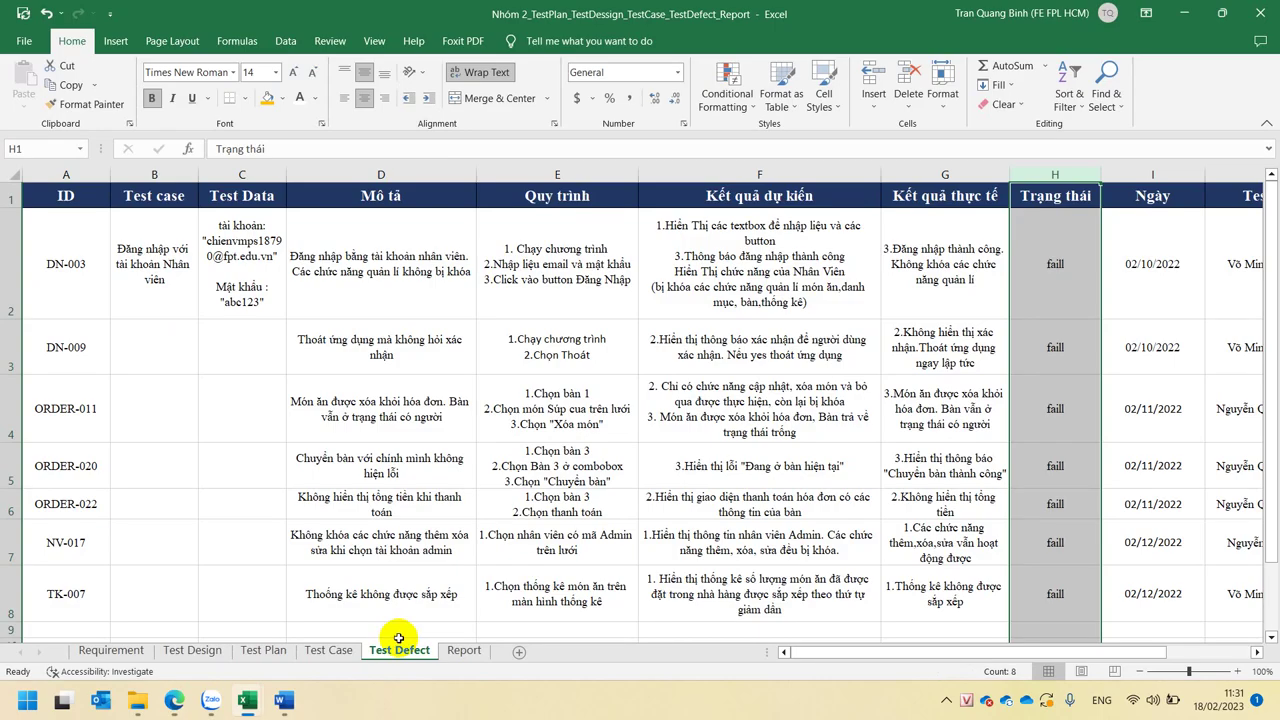
{"action": "left_click", "coordinate": [280, 585]}
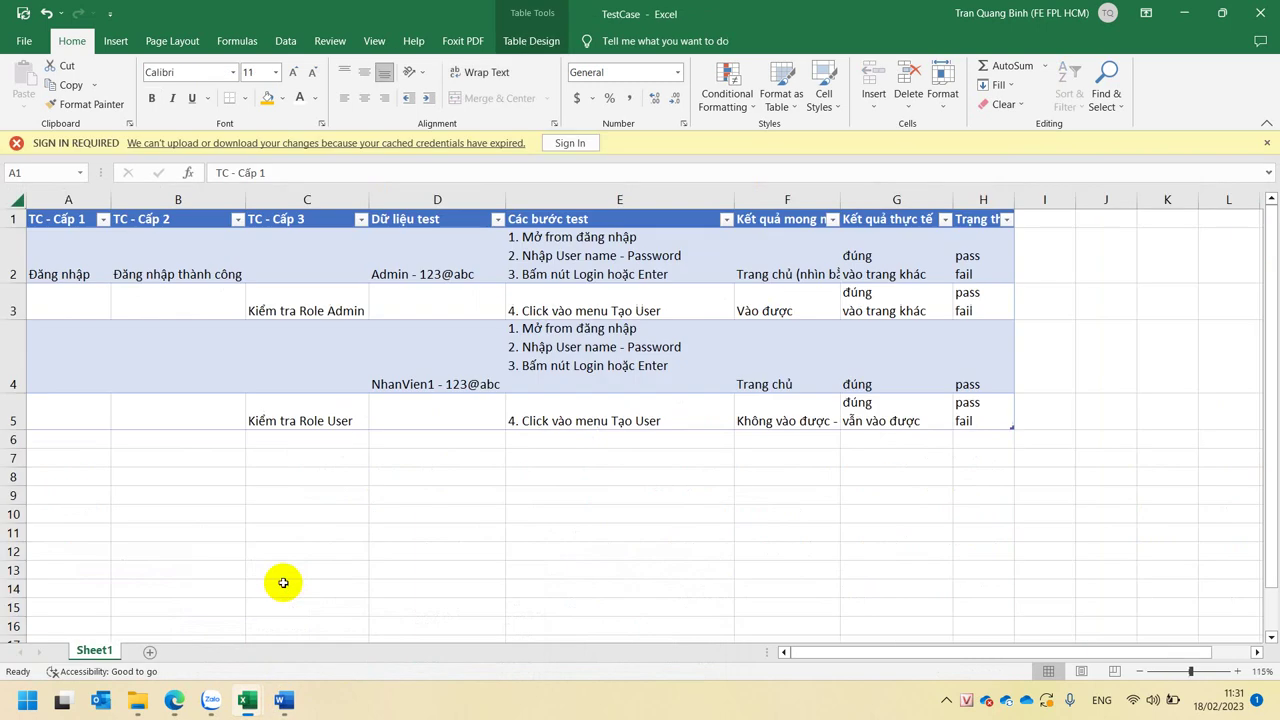
{"action": "left_click", "coordinate": [310, 477]}
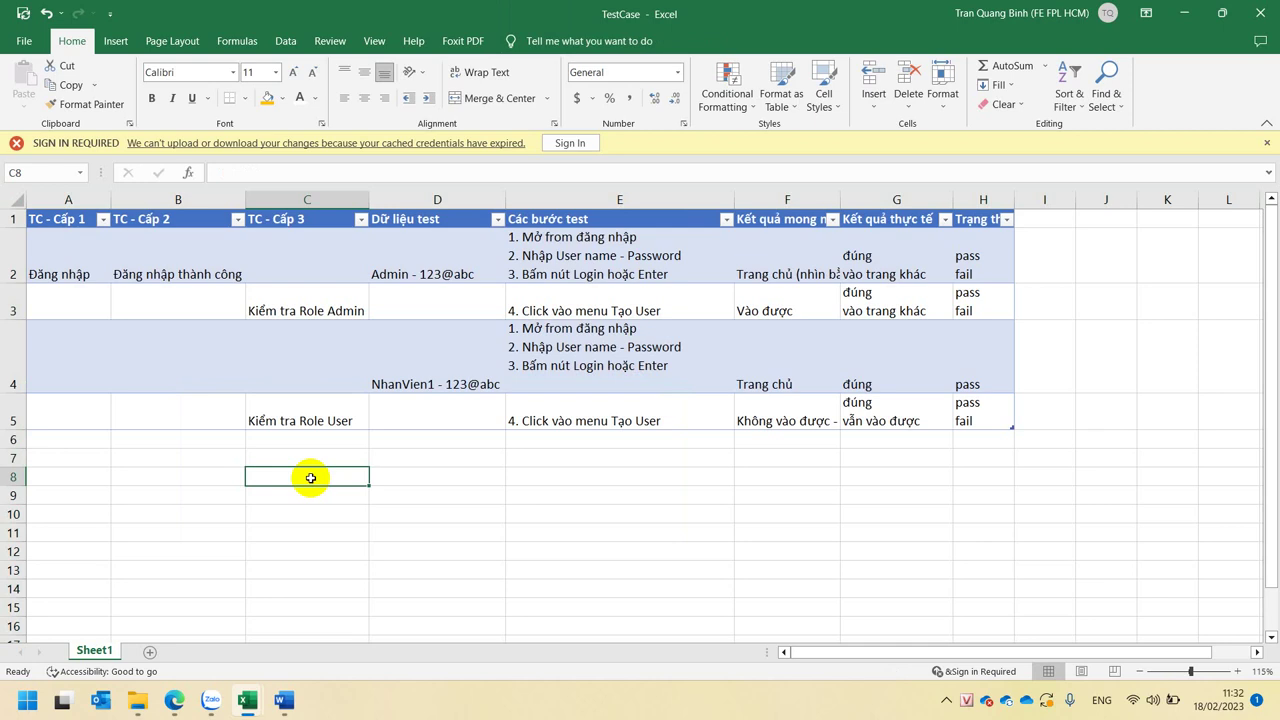
{"action": "left_click", "coordinate": [405, 466]}
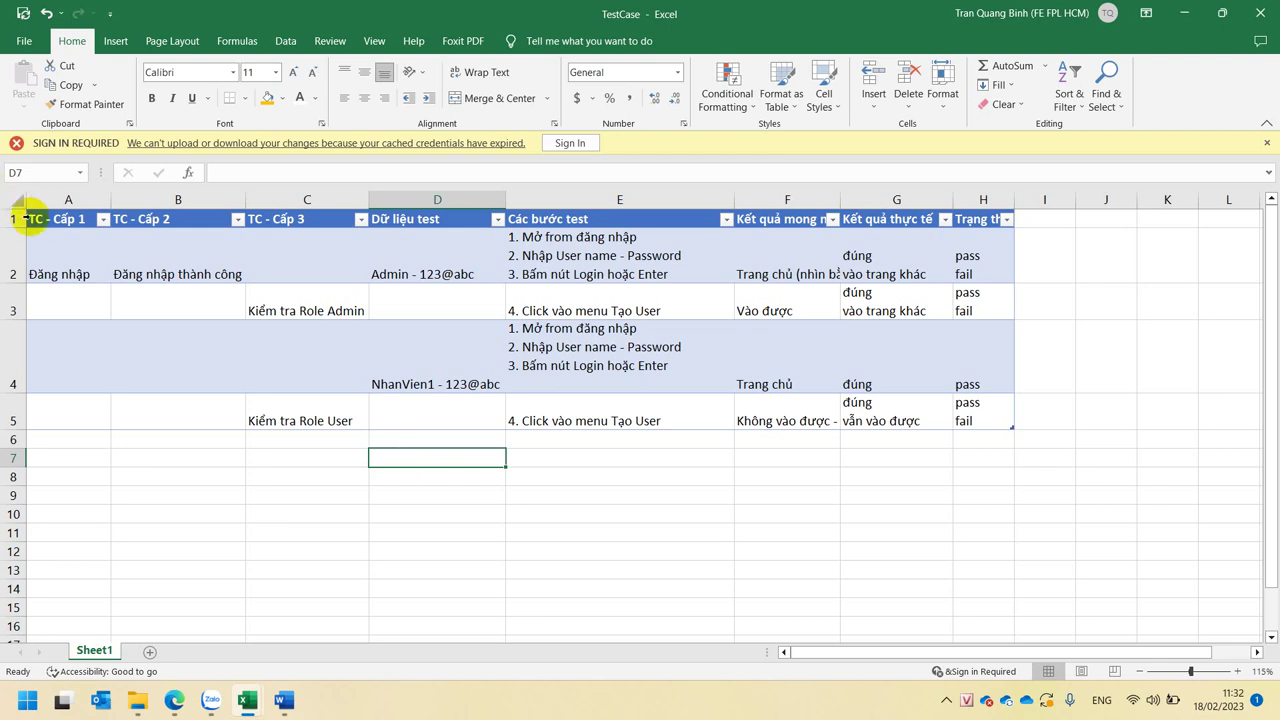
{"action": "left_click", "coordinate": [35, 218]}
{"action": "left_click_drag", "start_coordinate": [35, 218], "coordinate": [33, 407]}
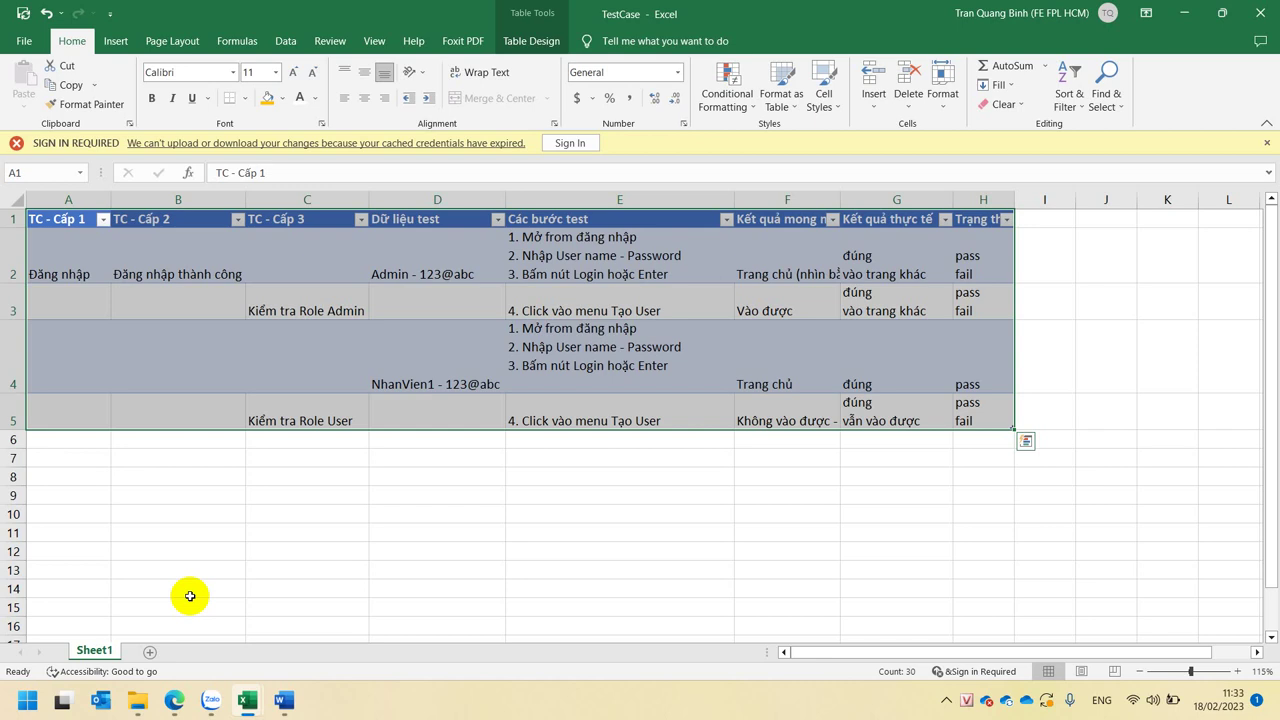
{"action": "left_click", "coordinate": [450, 605]}
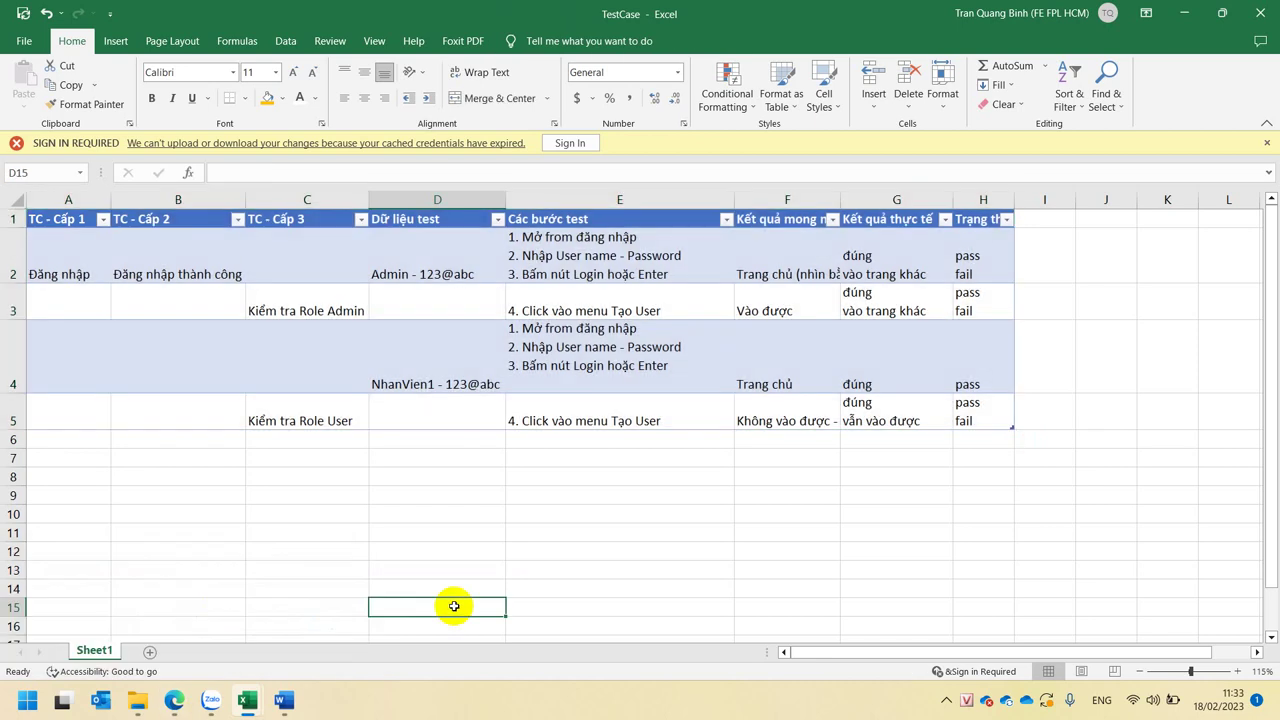
- Copy the Đăng nhập thành công entry from B2 into B6
{"action": "left_click", "coordinate": [426, 496]}
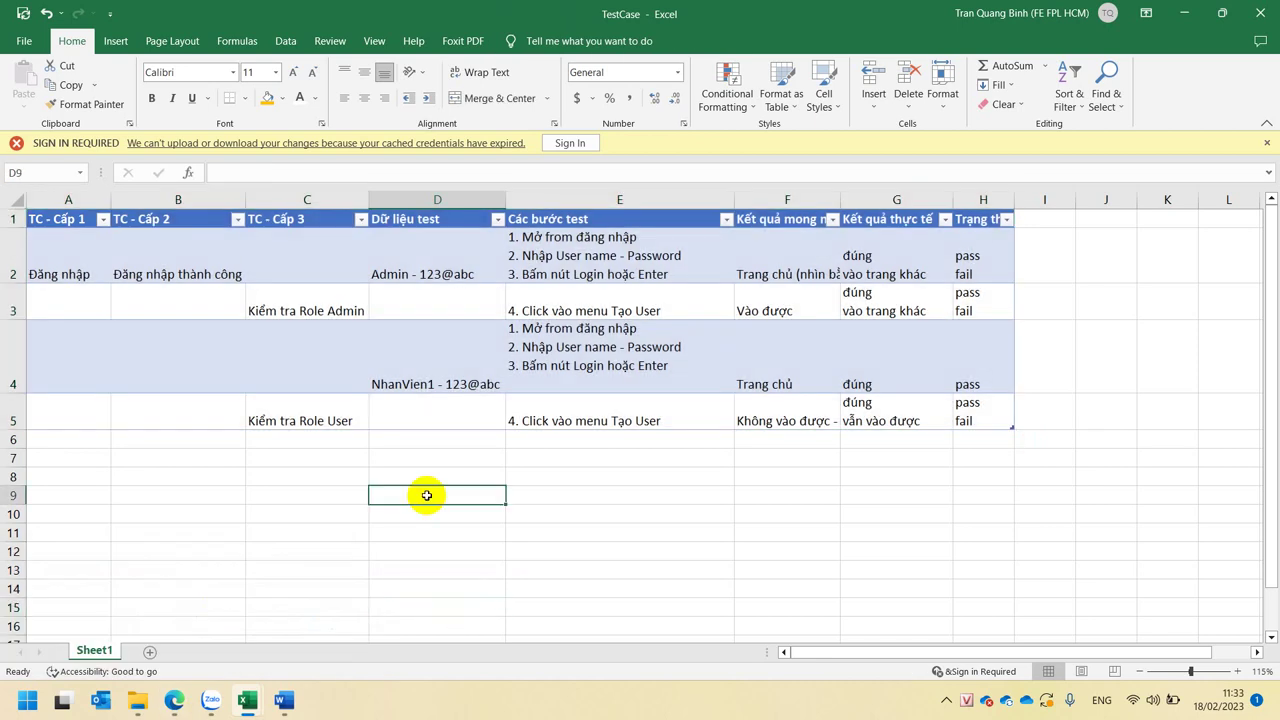
{"action": "left_click", "coordinate": [357, 271]}
{"action": "left_click", "coordinate": [638, 238]}
{"action": "left_click", "coordinate": [895, 246]}
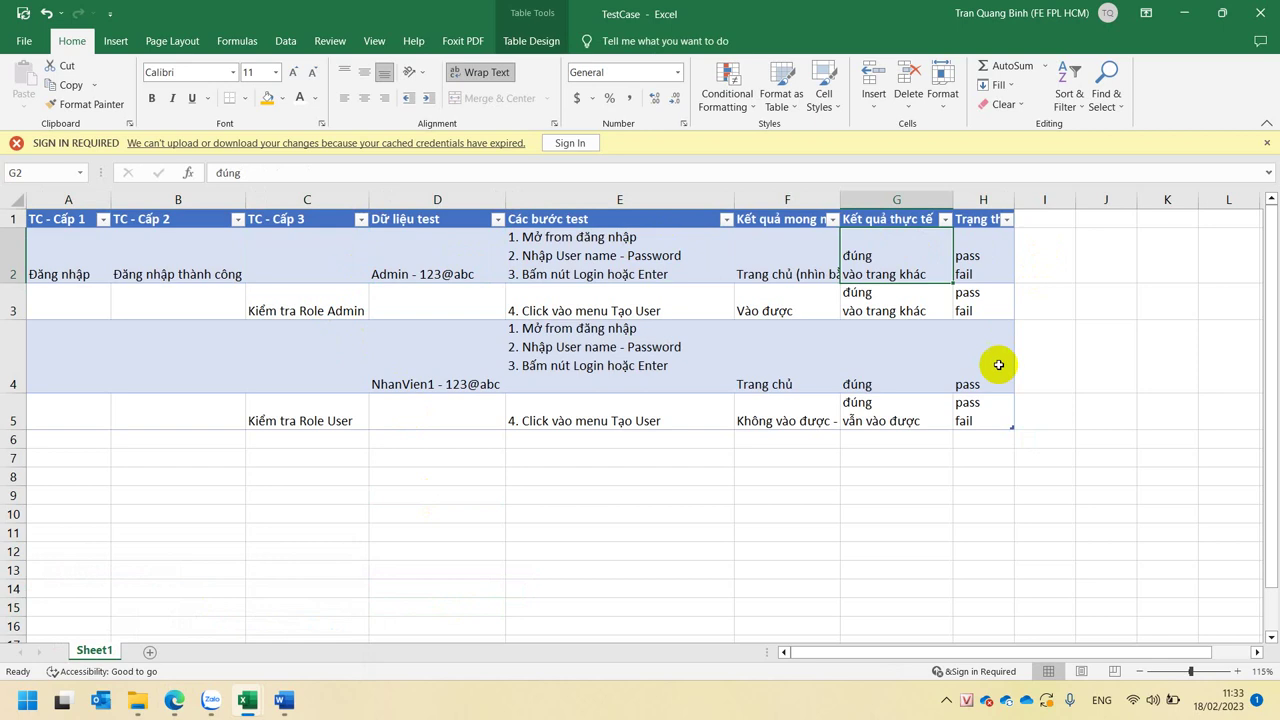
{"action": "left_click", "coordinate": [138, 243]}
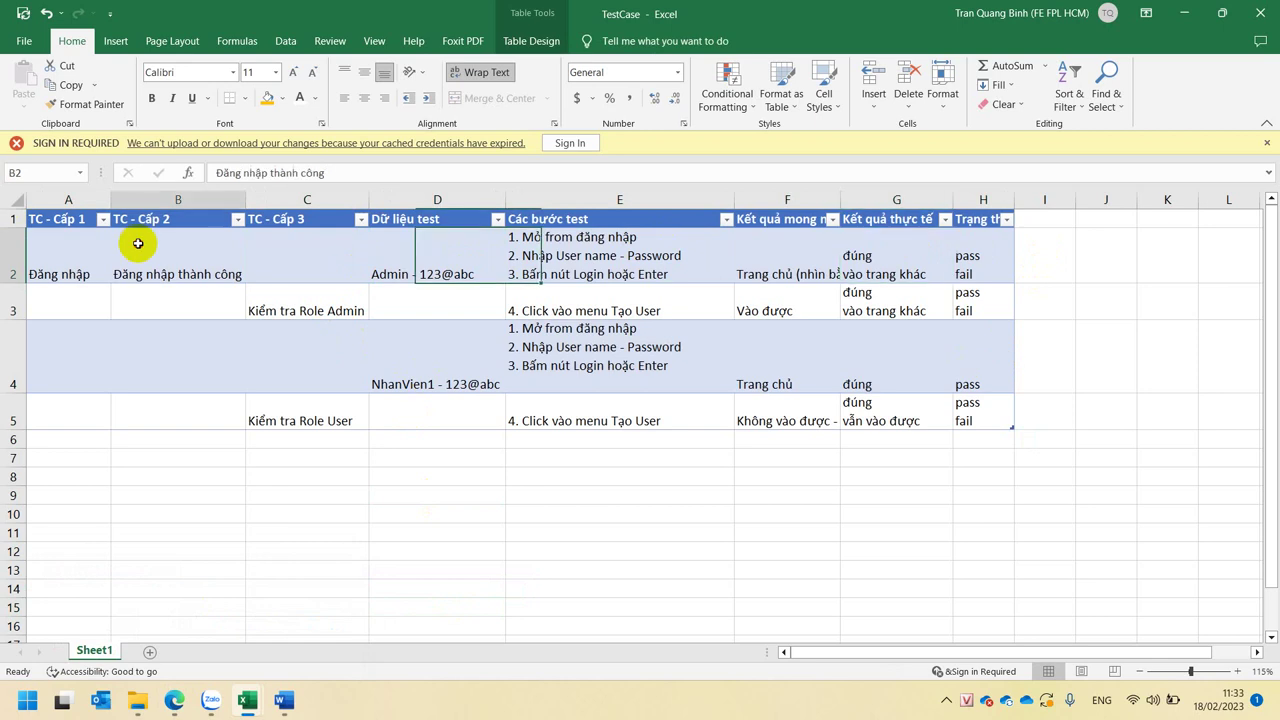
{"action": "left_click", "coordinate": [185, 438]}
{"action": "key", "text": "Up"}
{"action": "key", "text": "Up"}
{"action": "key", "text": "Up"}
{"action": "key", "text": "Up"}
{"action": "key", "text": "Up"}
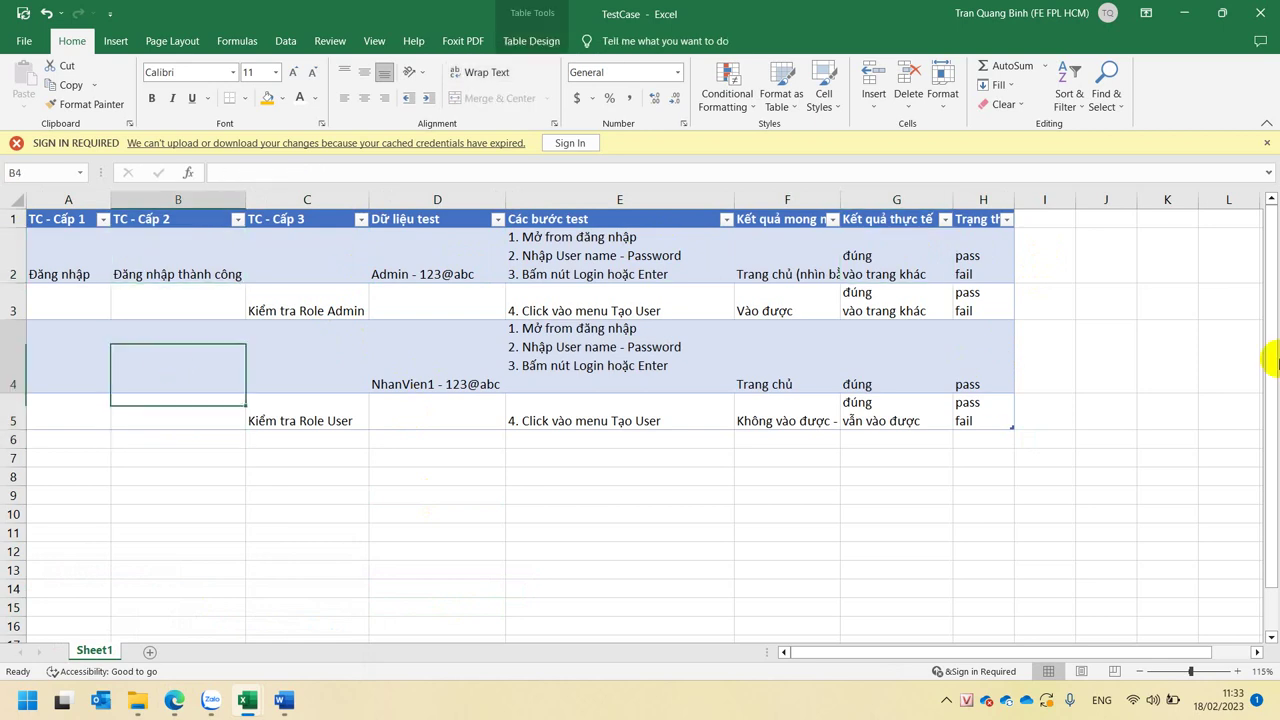
{"action": "key", "text": "Down"}
{"action": "key", "text": "ctrl+c"}
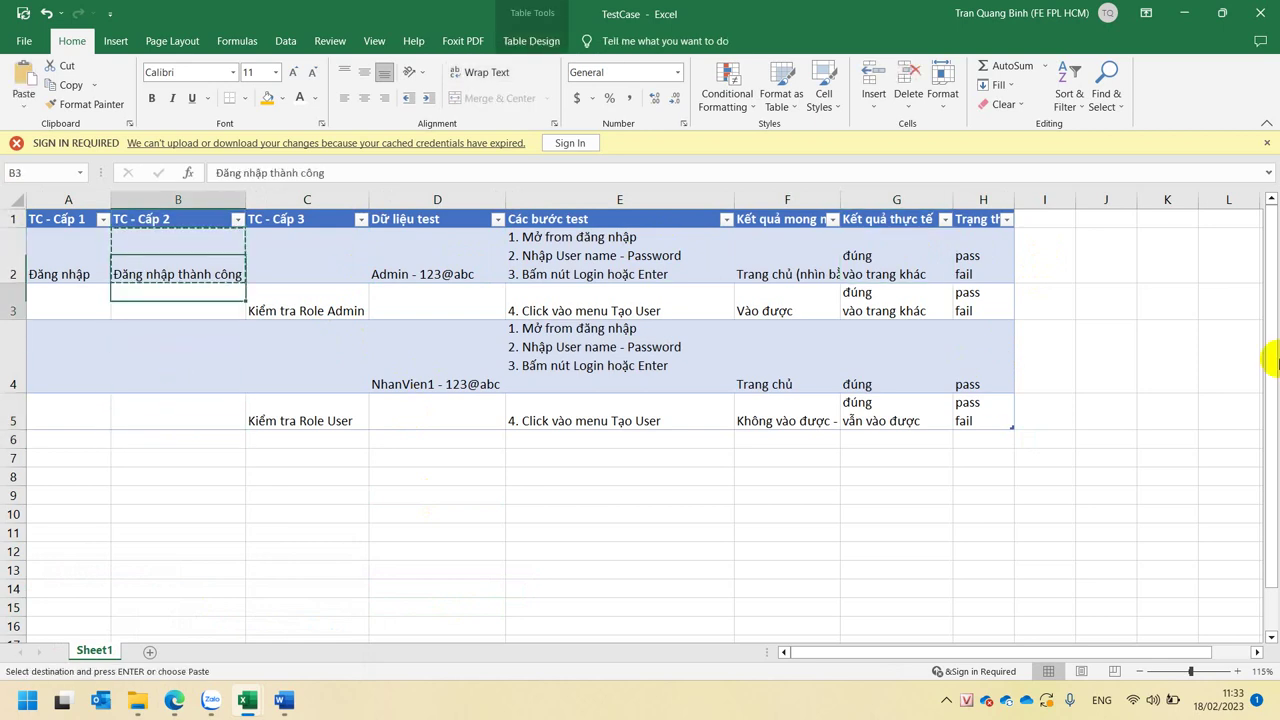
{"action": "key", "text": "Down"}
{"action": "key", "text": "Down"}
{"action": "key", "text": "Down"}
{"action": "key", "text": "Down"}
{"action": "key", "text": "ctrl+v"}
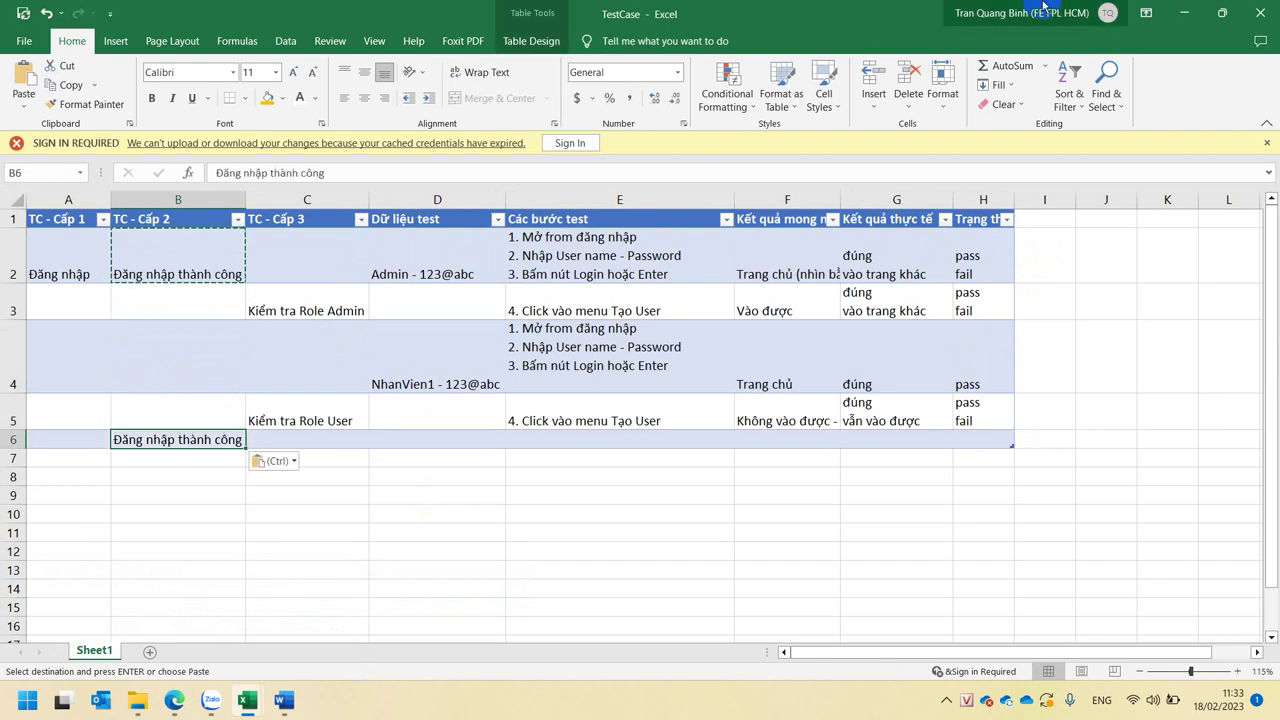
- Change B6's text to Đăng nhập thất bại
{"action": "left_click", "coordinate": [362, 180]}
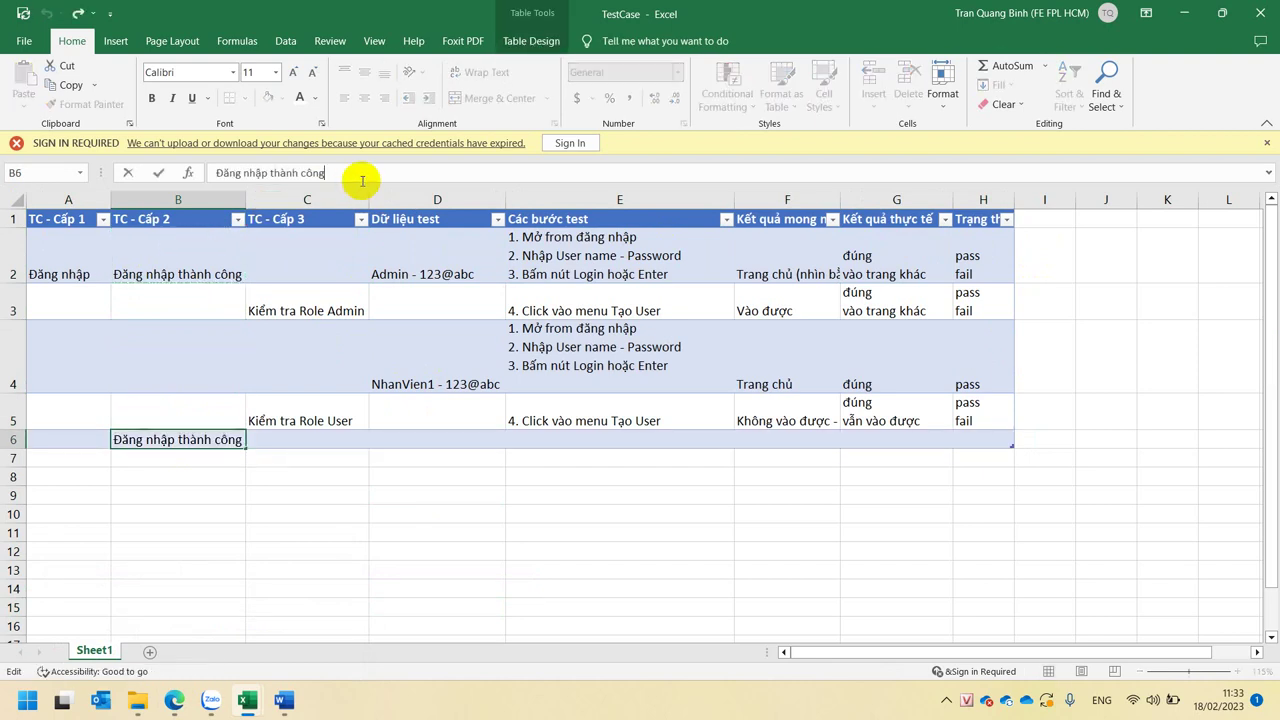
{"action": "key", "text": "BackSpace"}
{"action": "key", "text": "BackSpace"}
{"action": "key", "text": "BackSpace"}
{"action": "key", "text": "BackSpace"}
{"action": "key", "text": "BackSpace"}
{"action": "key", "text": "BackSpace"}
{"action": "key", "text": "BackSpace"}
{"action": "key", "text": "BackSpace"}
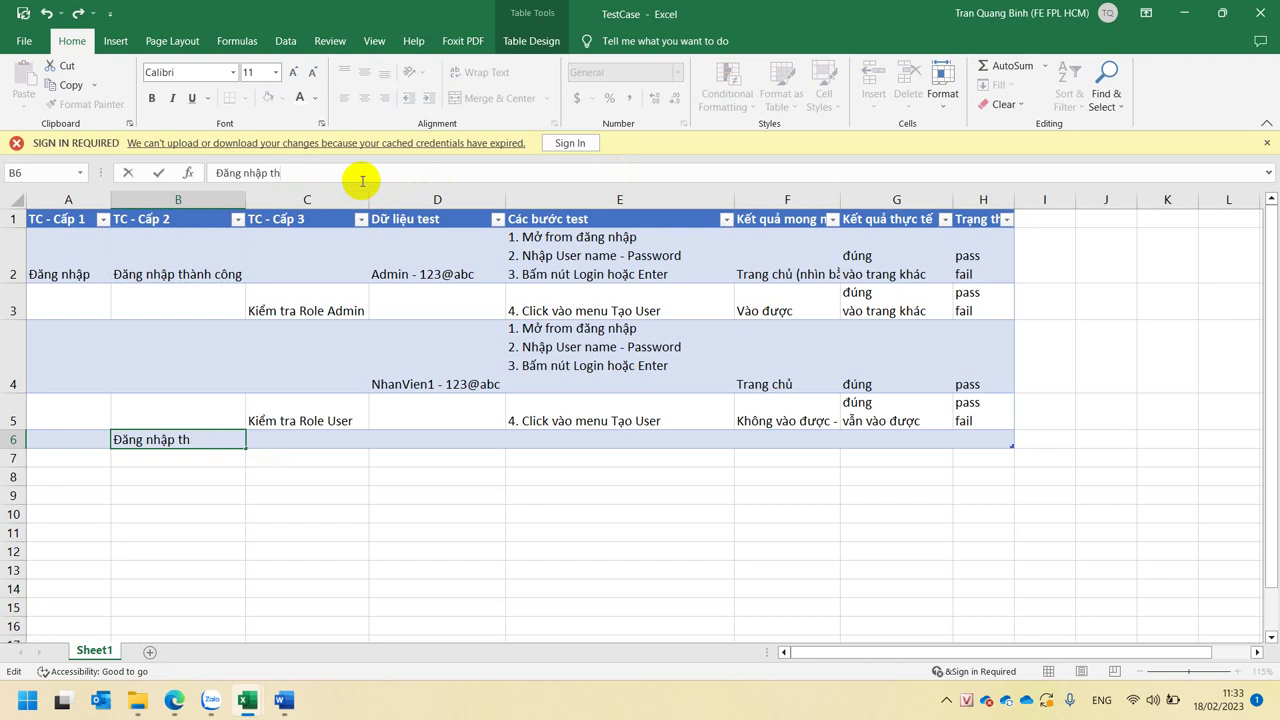
{"action": "type", "text": "ất bại"}
{"action": "key", "text": "Return"}
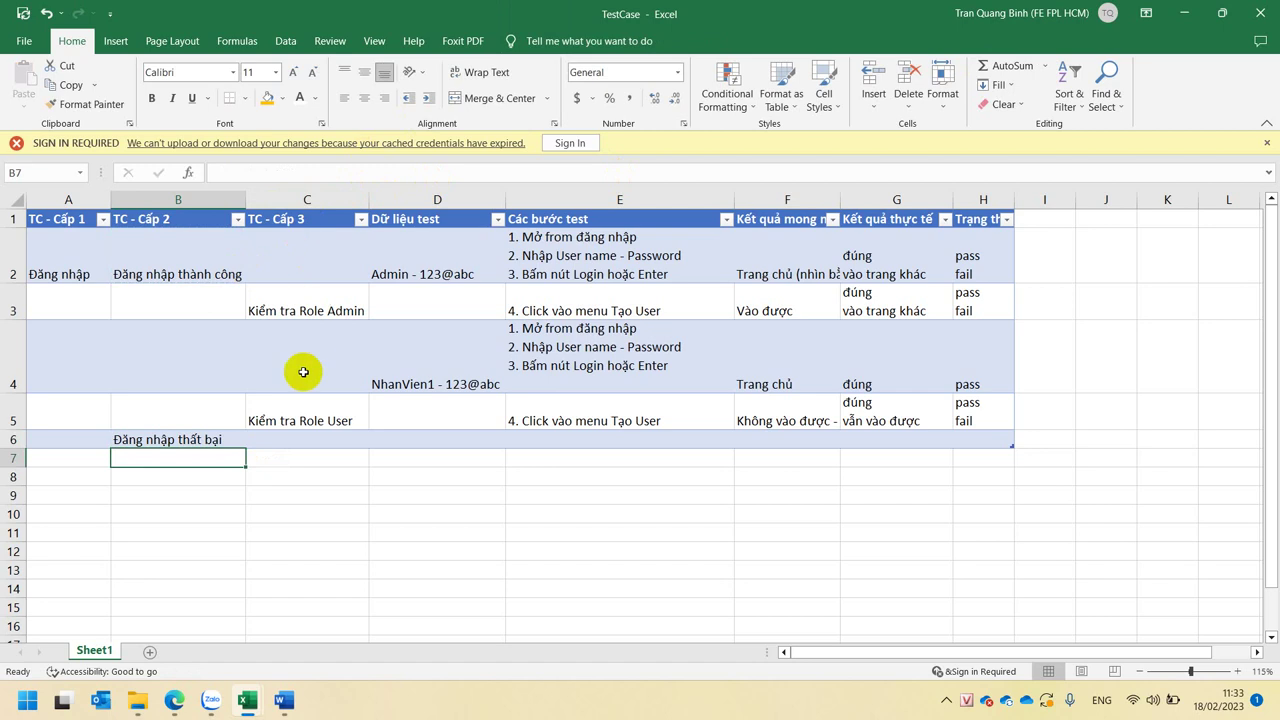
- Enter Admin2- as the test data in D6
{"action": "left_click", "coordinate": [193, 440]}
{"action": "left_click", "coordinate": [73, 272]}
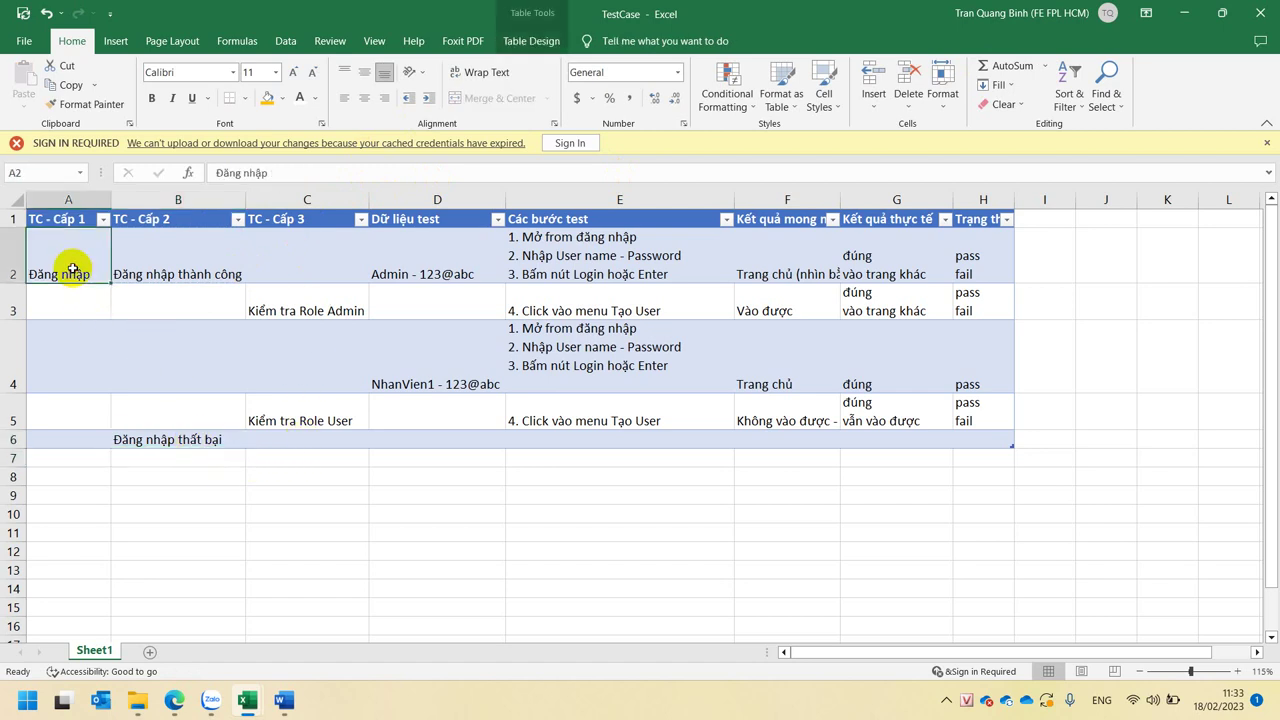
{"action": "key", "text": "ctrl+a"}
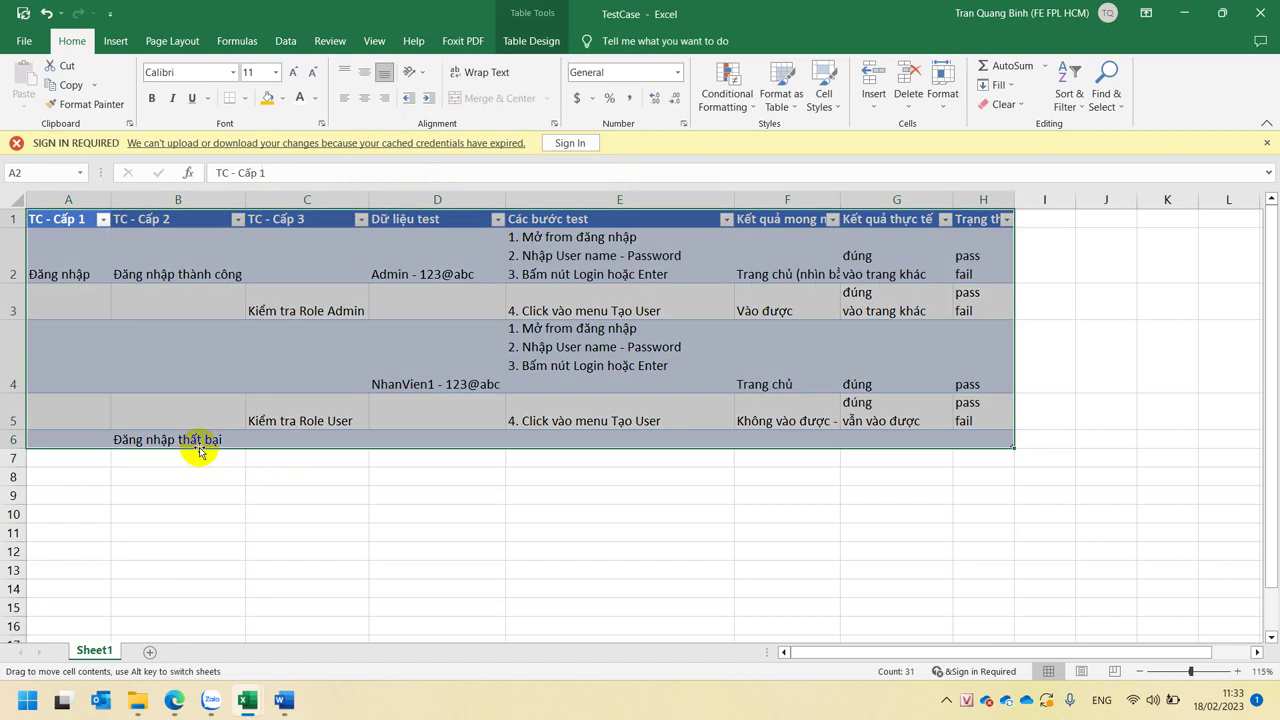
{"action": "left_click", "coordinate": [212, 437]}
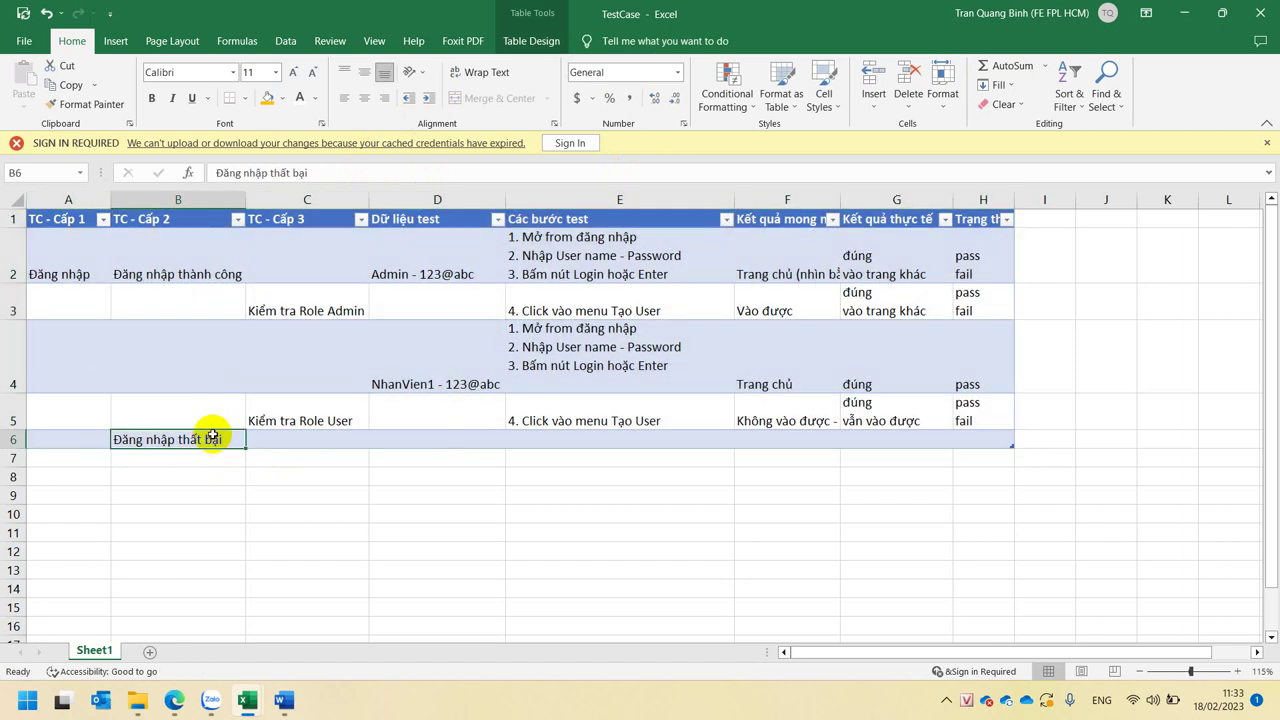
{"action": "left_click", "coordinate": [307, 448]}
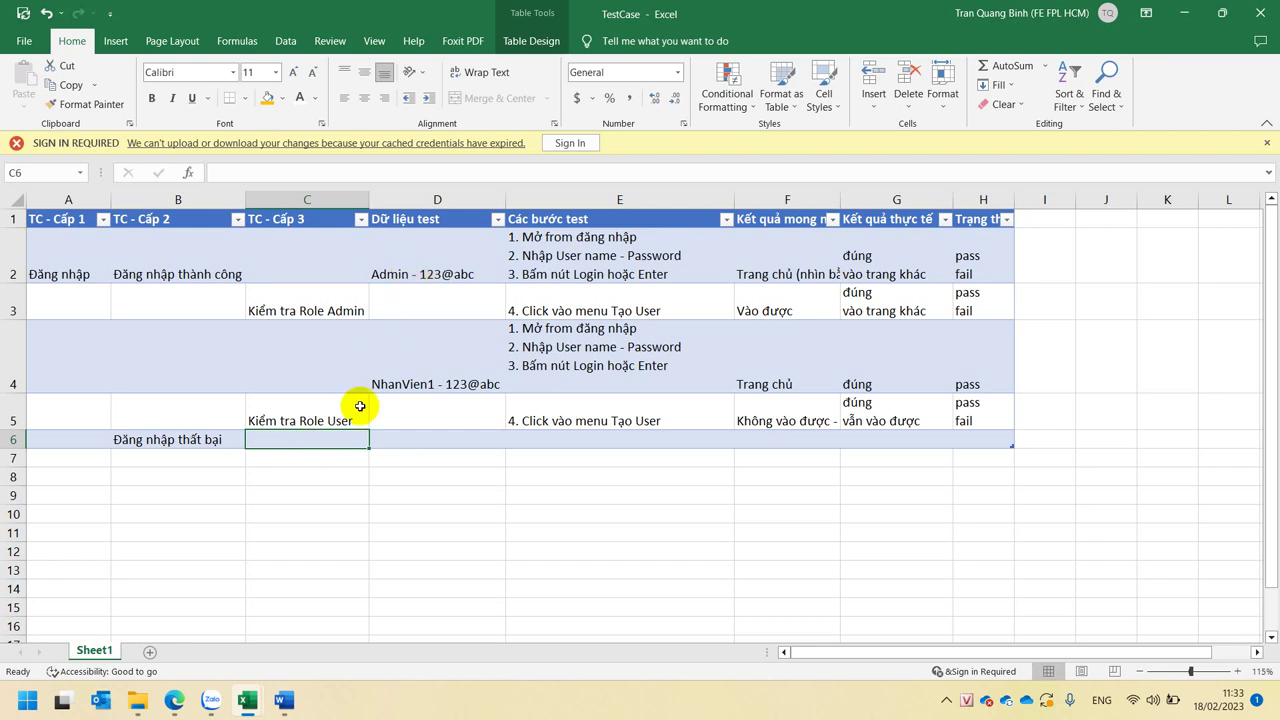
{"action": "left_click", "coordinate": [450, 442]}
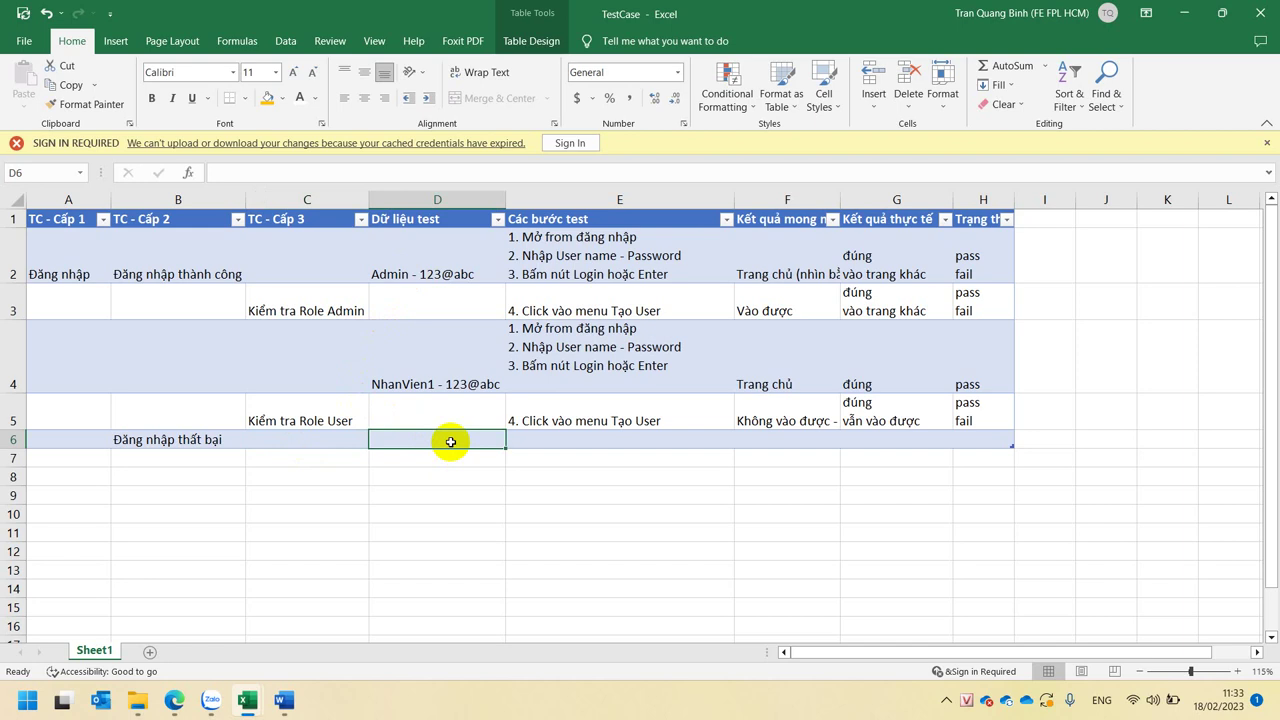
{"action": "type", "text": "Admin - 123@abc"}
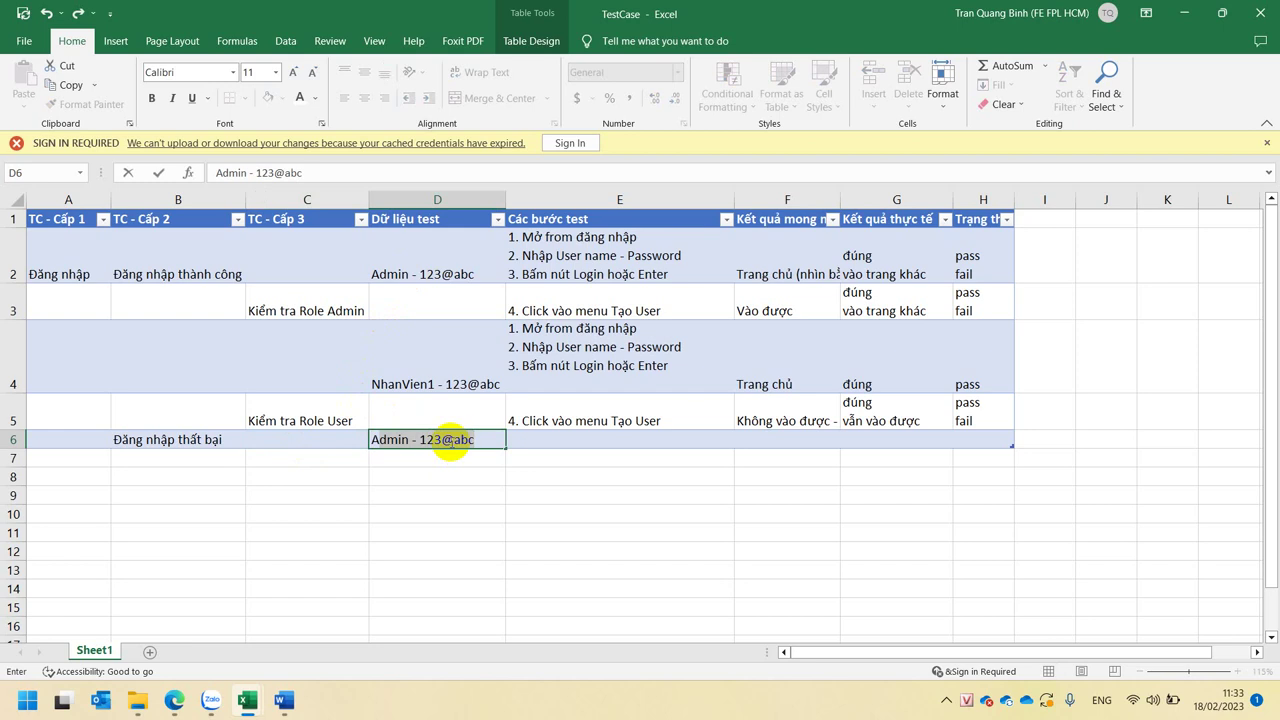
{"action": "type", "text": "dmin2"}
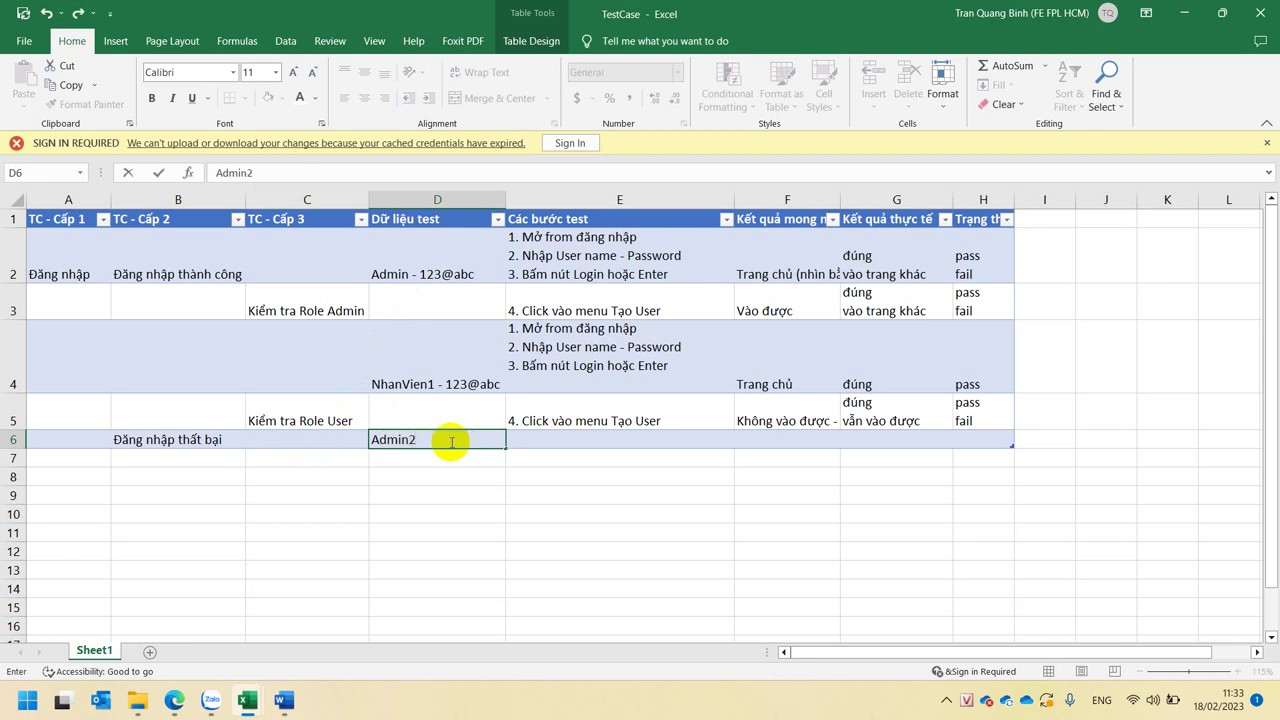
{"action": "type", "text": "-"}
{"action": "key", "text": "Tab"}
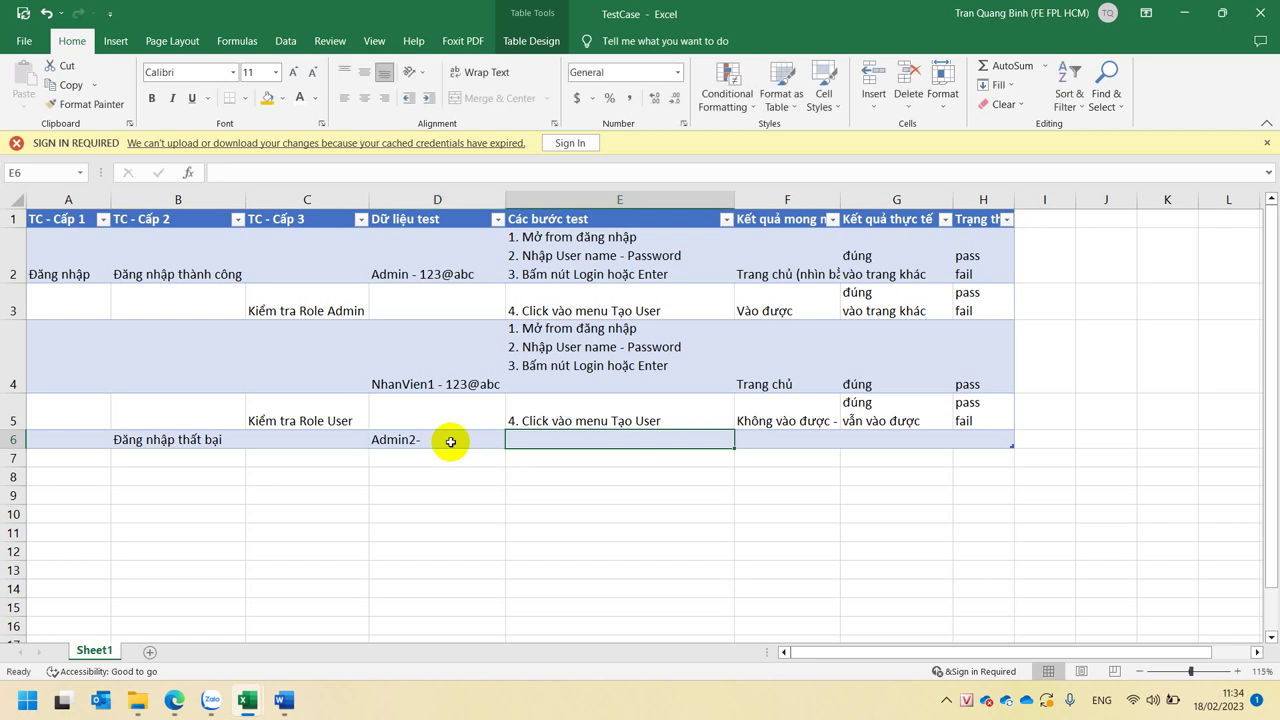
- Copy the three login steps from E2 into E6
{"action": "left_click", "coordinate": [601, 250]}
{"action": "key", "text": "ctrl+c"}
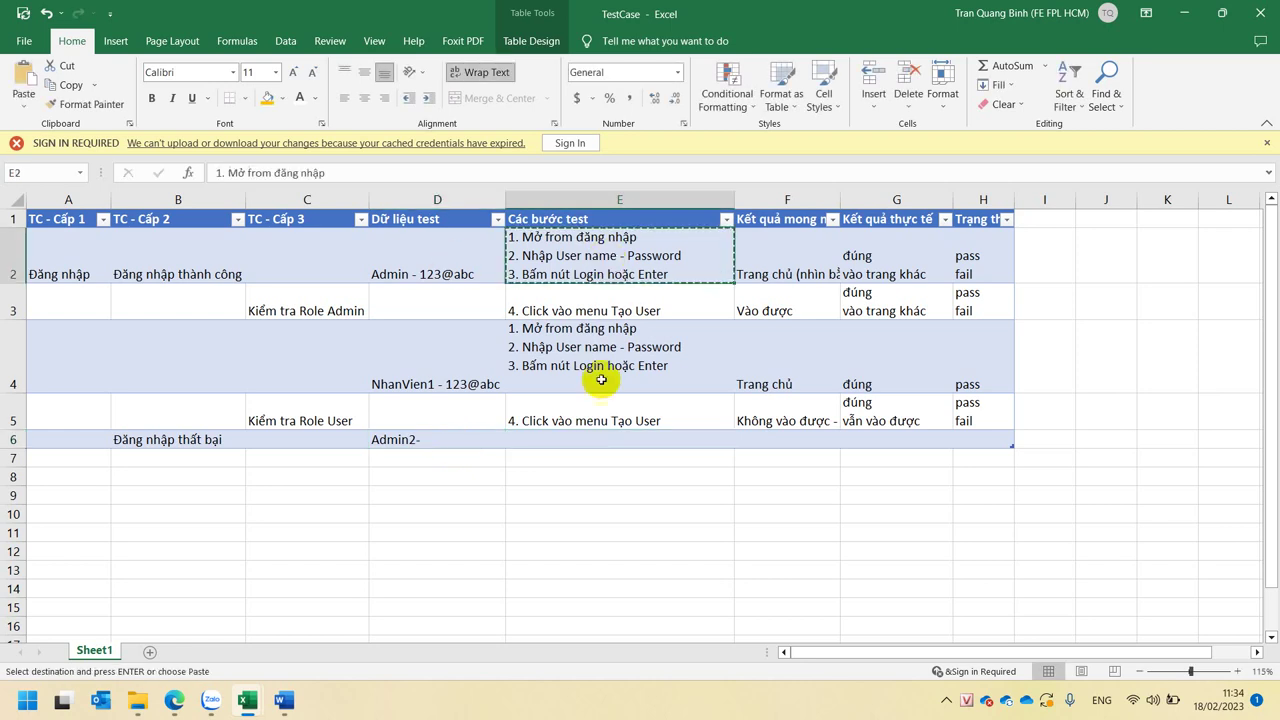
{"action": "left_click", "coordinate": [586, 441]}
{"action": "key", "text": "ctrl+v"}
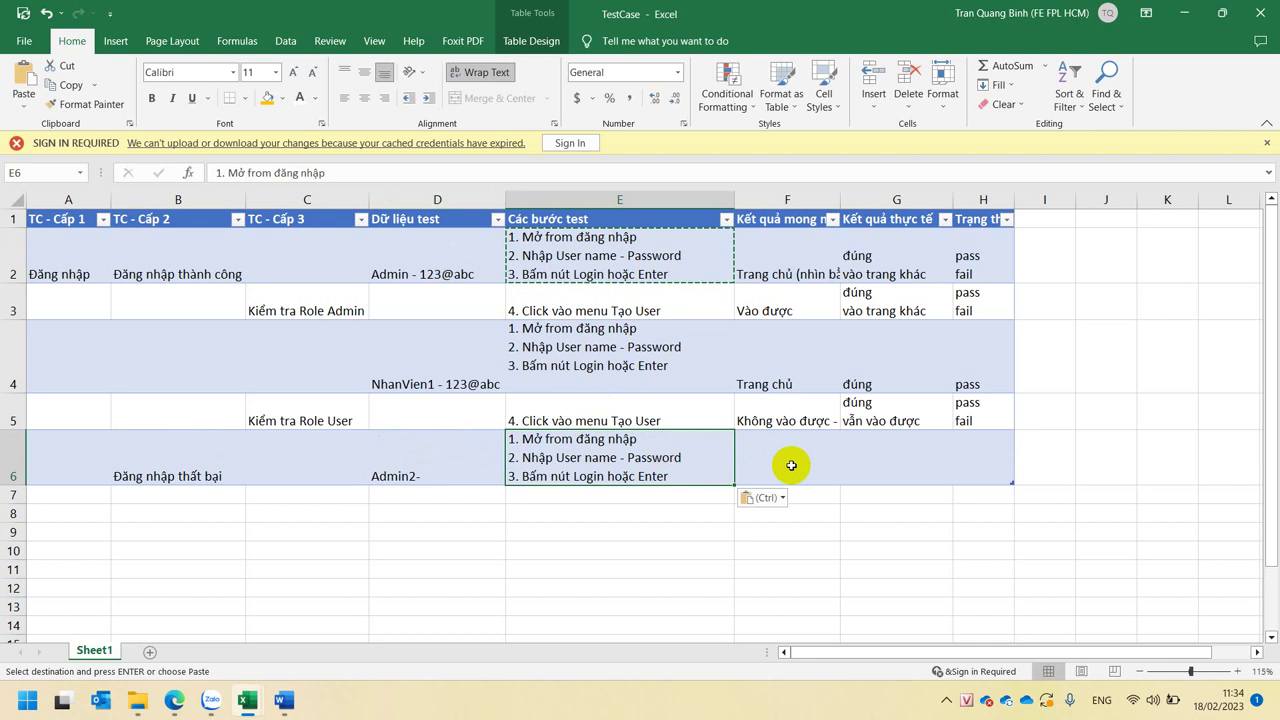
{"action": "left_click", "coordinate": [791, 465]}
- Enter 'Thông báo User hoặc Pass sai' as the expected result in F6
{"action": "key", "text": "Escape"}
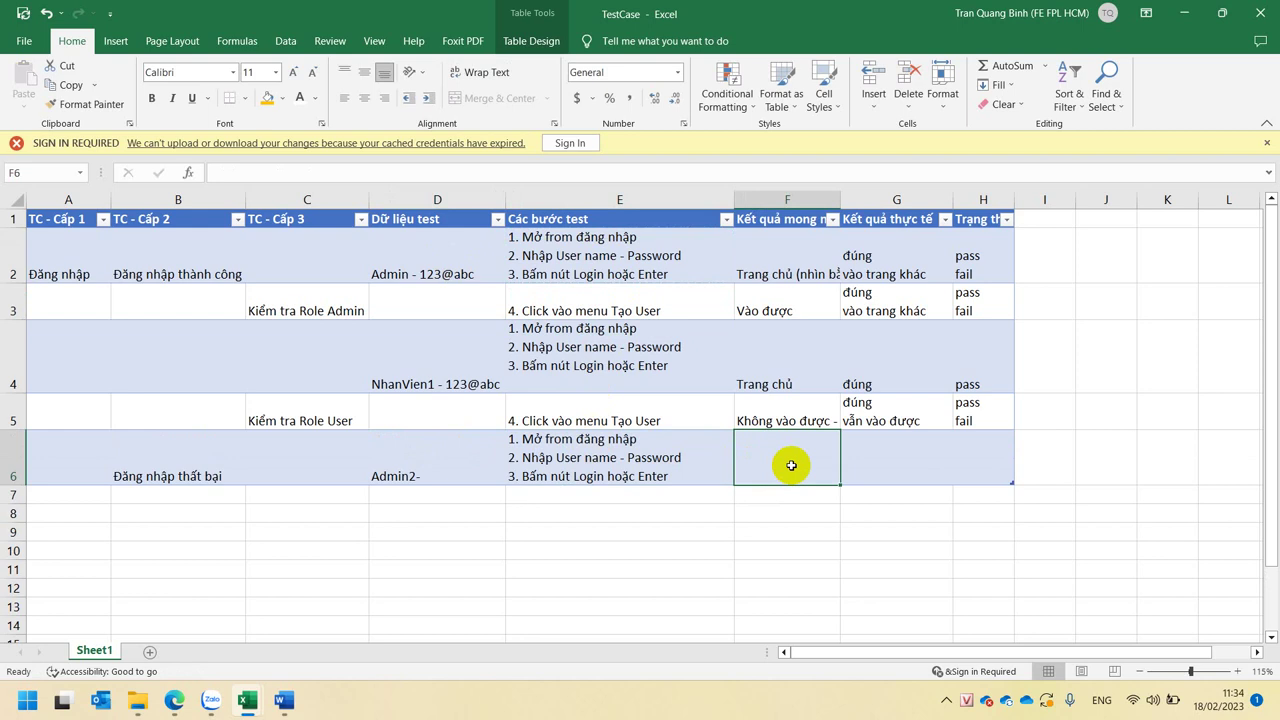
{"action": "type", "text": "Thông "}
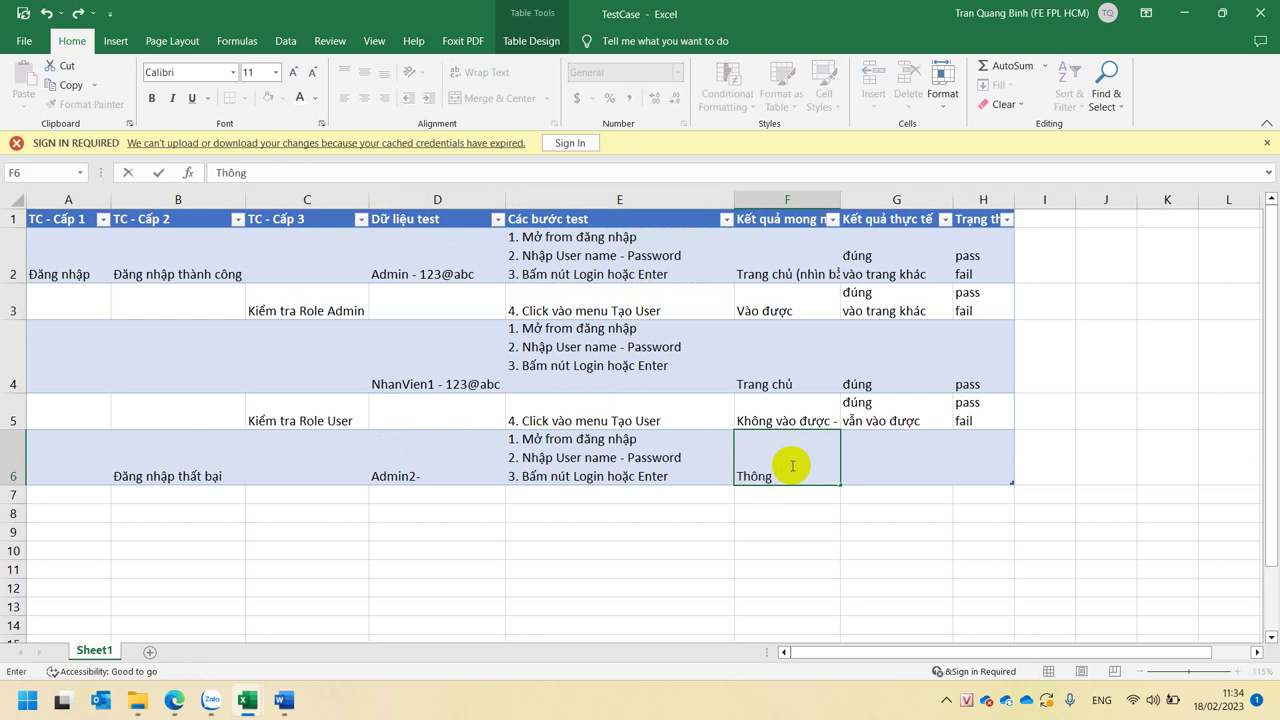
{"action": "type", "text": "báo "}
{"action": "type", "text": "User"}
{"action": "type", "text": " hoặc Pa"}
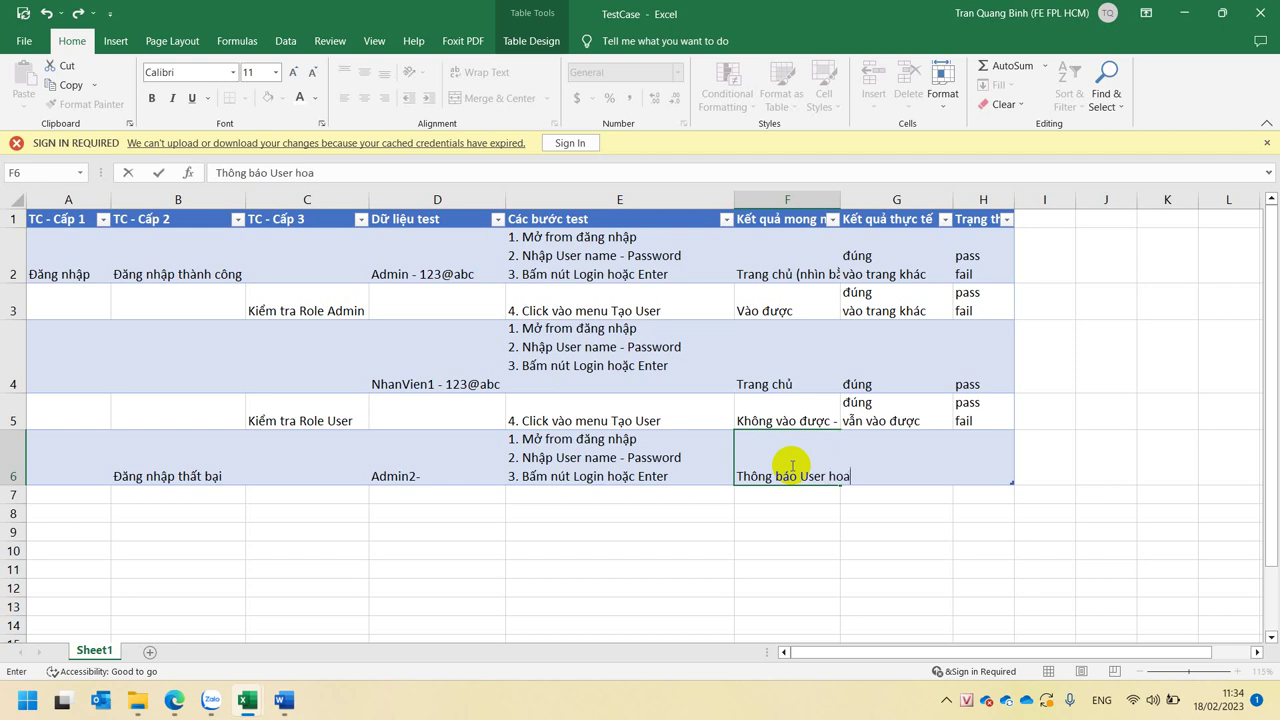
{"action": "type", "text": "ss sai"}
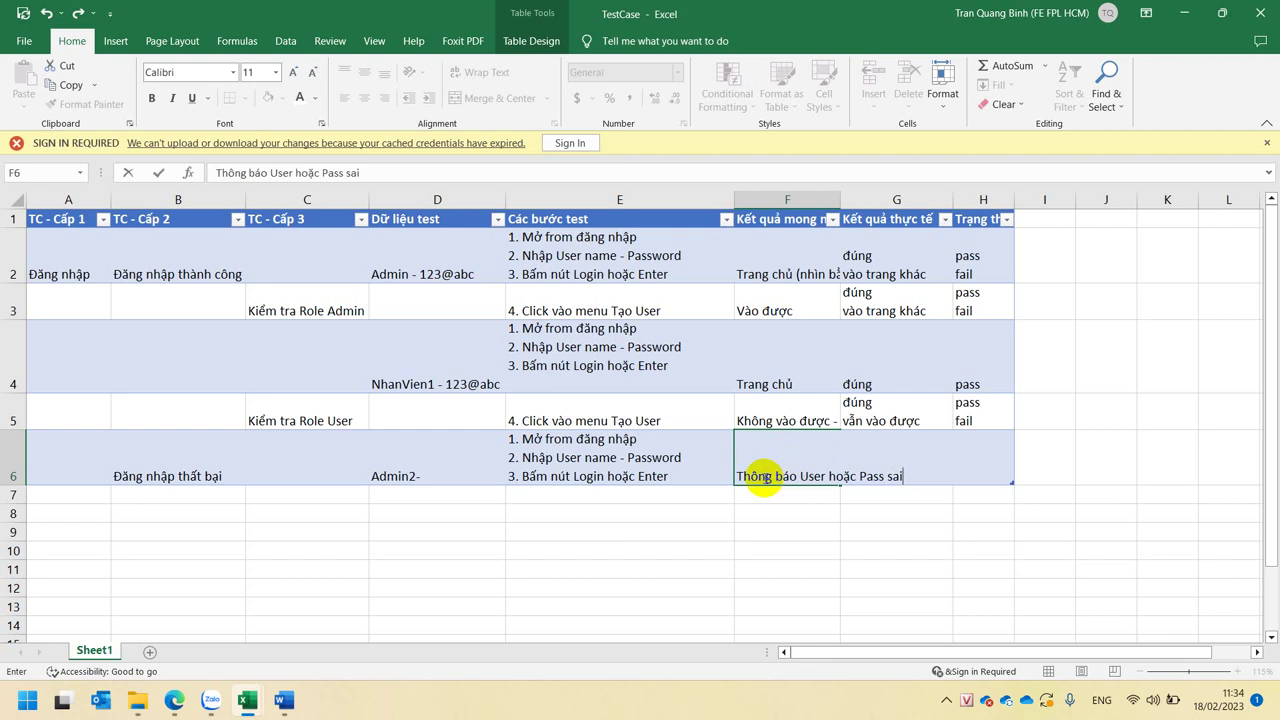
{"action": "left_click", "coordinate": [740, 475]}
{"action": "left_click", "coordinate": [740, 475], "text": "shift"}
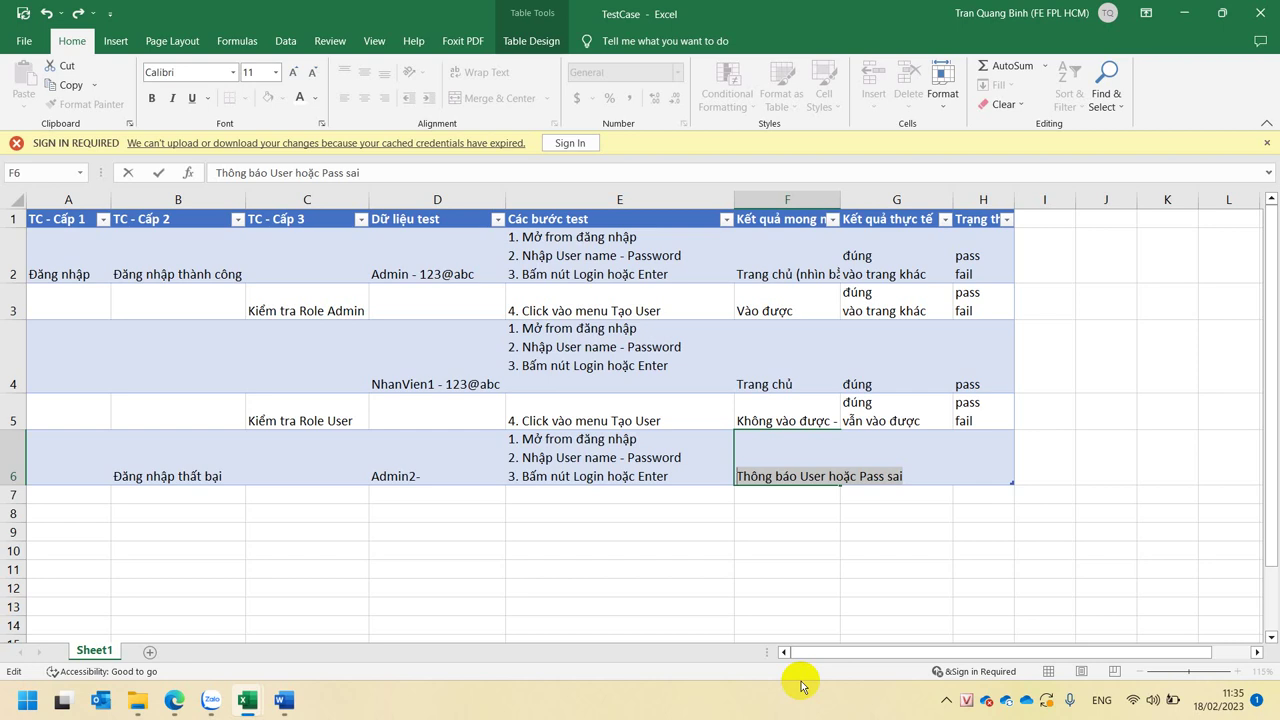
{"action": "key", "text": "Return"}
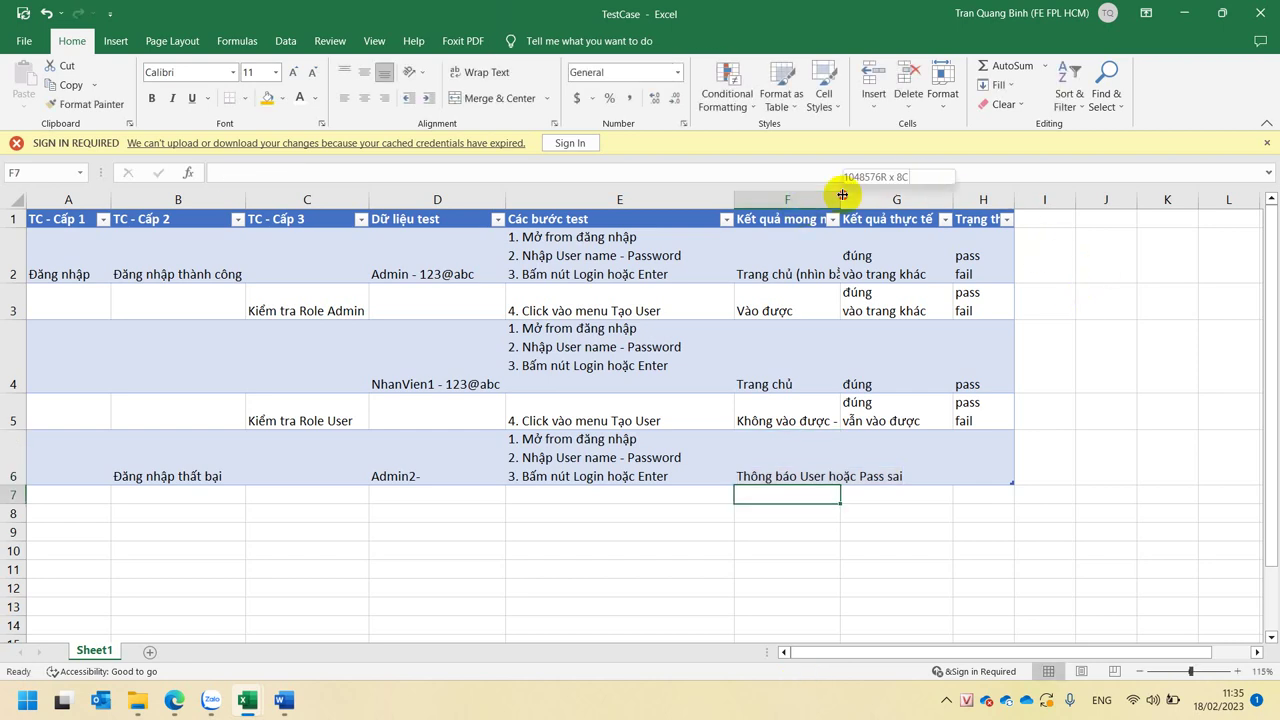
- Auto-fit column A and drag column F wider to show full expected-result text
{"action": "left_click_drag", "start_coordinate": [842, 195], "coordinate": [974, 199]}
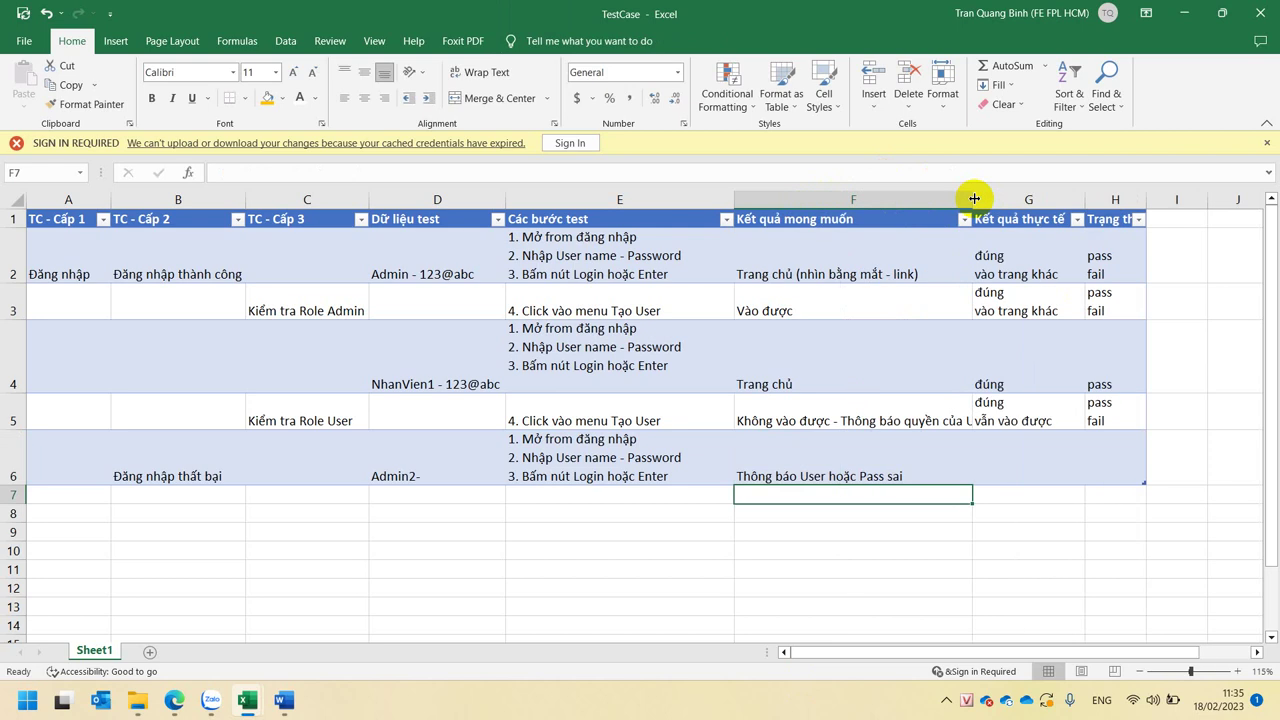
{"action": "left_click", "coordinate": [904, 450]}
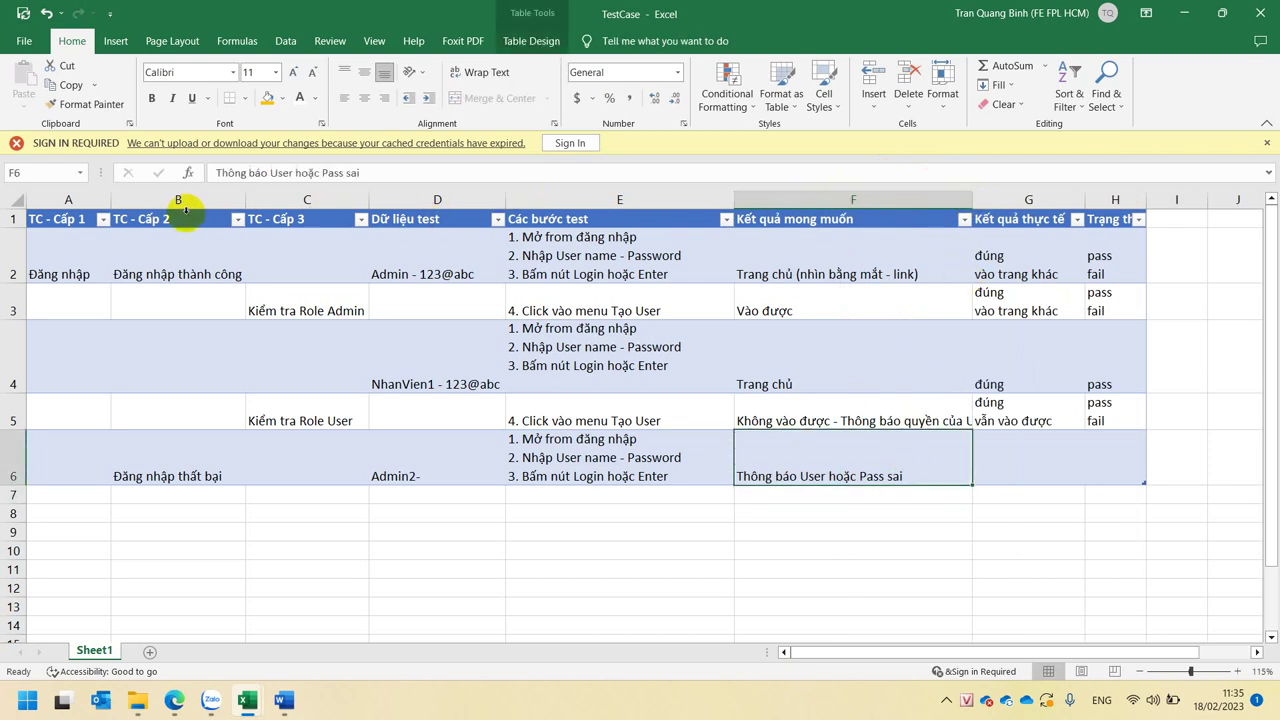
{"action": "double_click", "coordinate": [110, 198]}
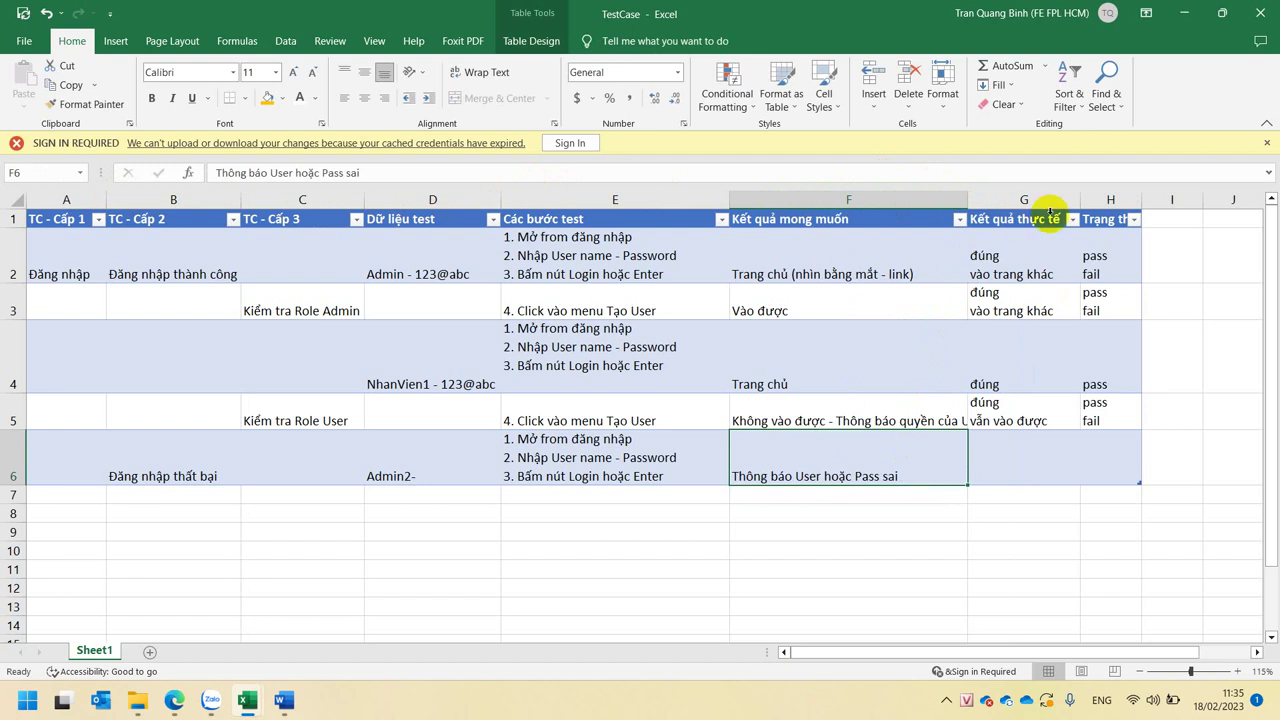
{"action": "left_click_drag", "start_coordinate": [970, 196], "coordinate": [1008, 197]}
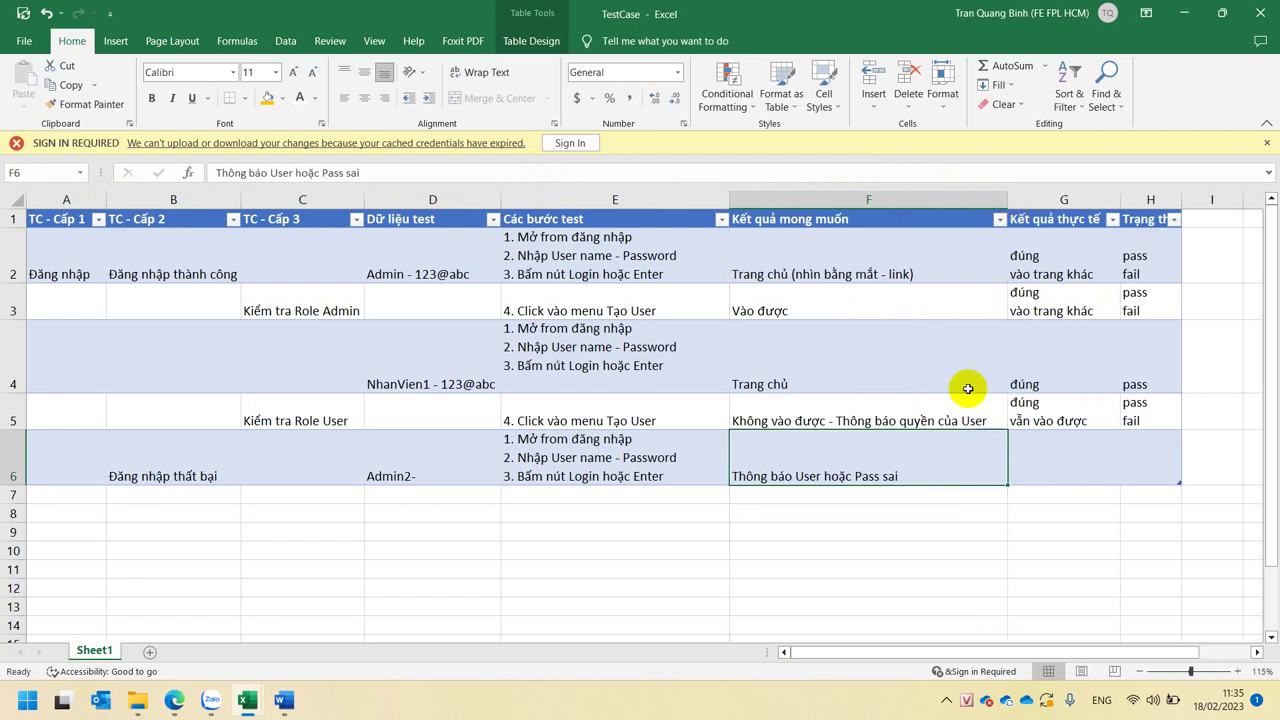
- Enter đúng as the actual result in G6 and pass as the status in H6
{"action": "left_click", "coordinate": [1071, 464]}
{"action": "type", "text": "đúng"}
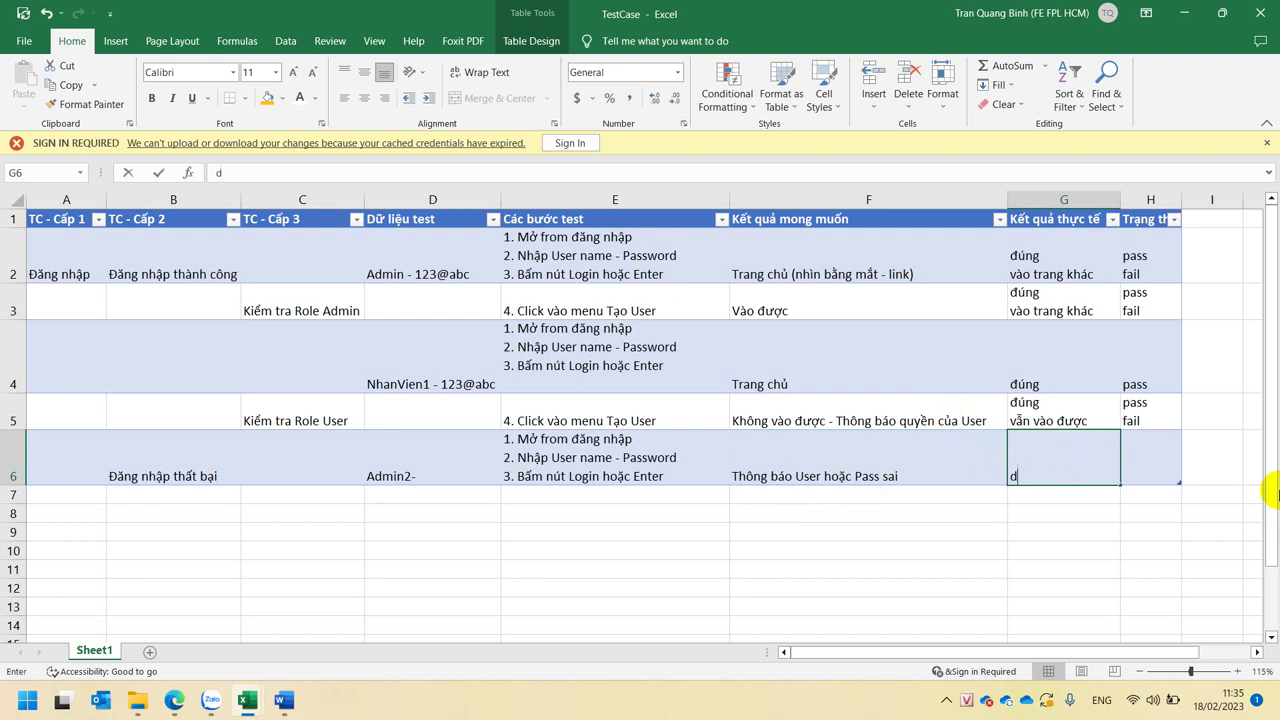
{"action": "key", "text": "Tab"}
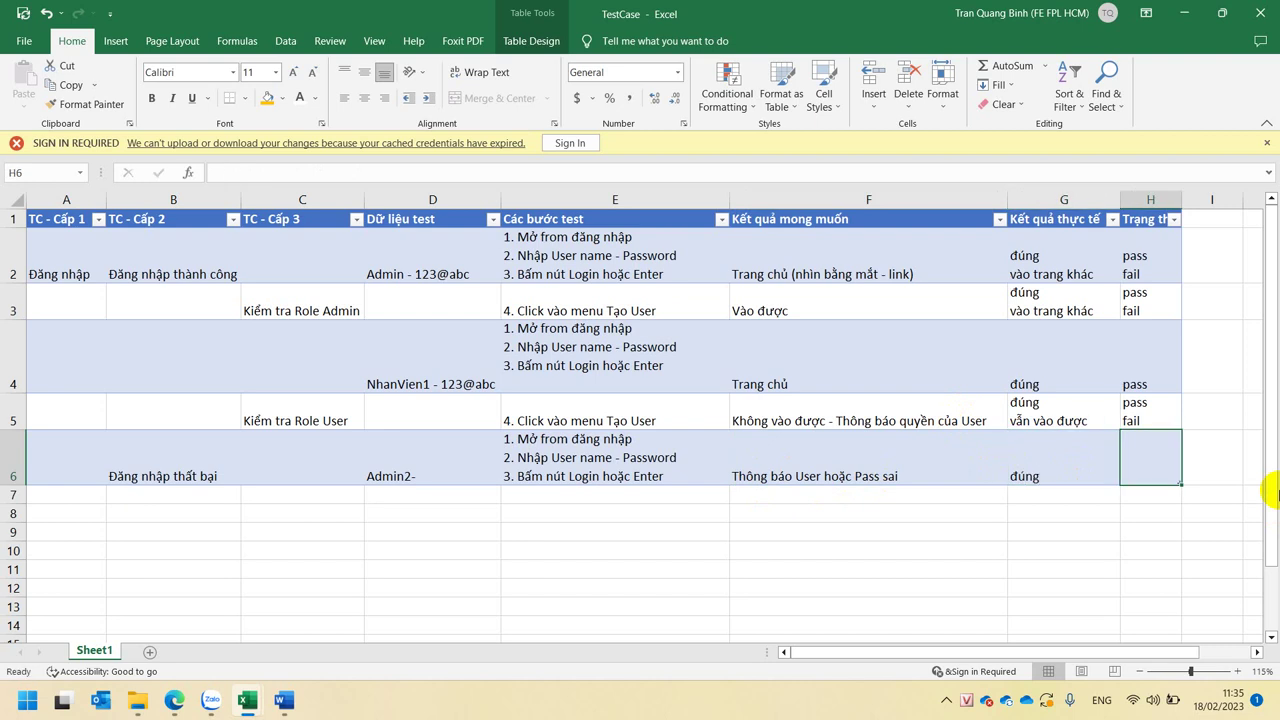
{"action": "type", "text": "pass"}
{"action": "key", "text": "Return"}
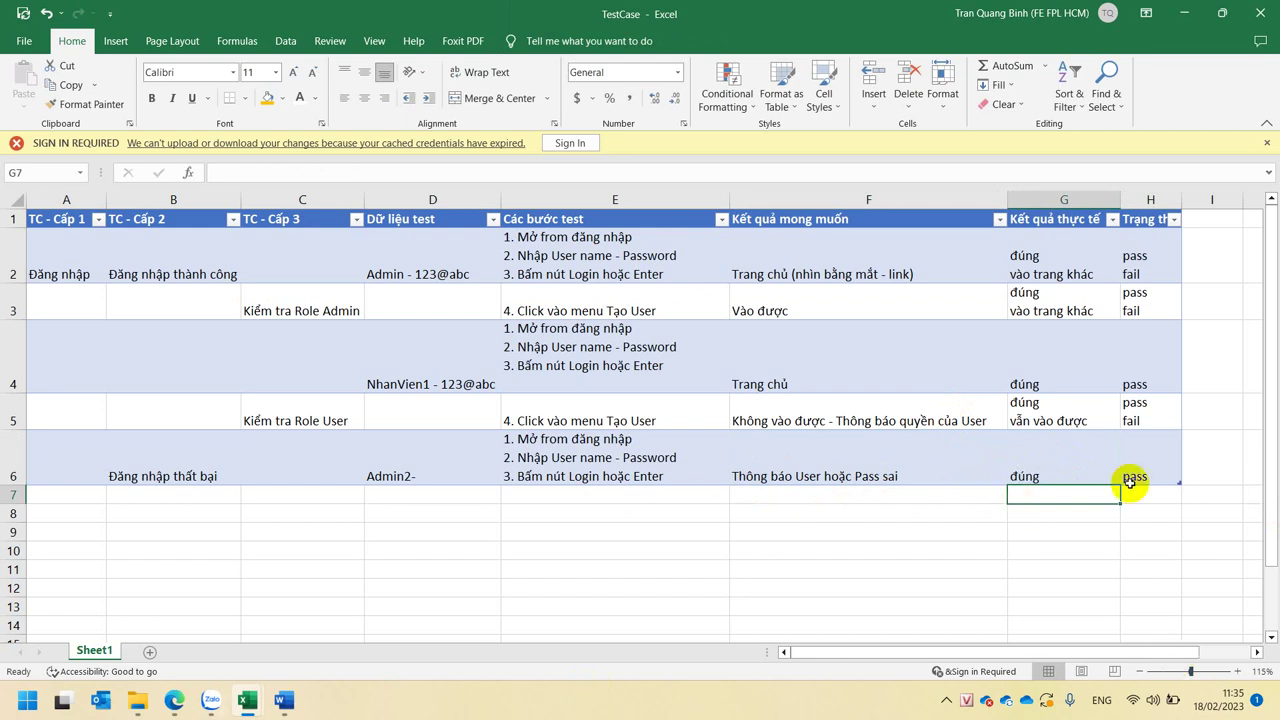
- Add a second line 'thông báo Pass sai' to G6's actual result
{"action": "double_click", "coordinate": [1100, 458]}
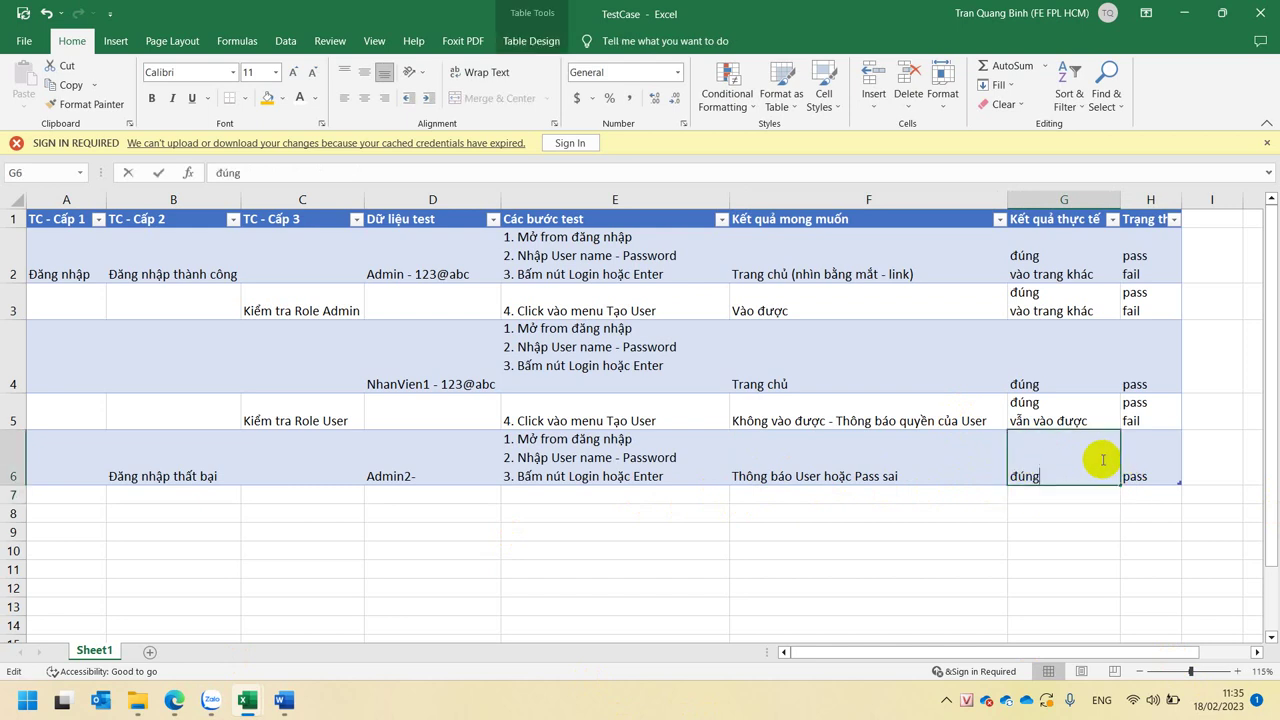
{"action": "key", "text": "alt+Return"}
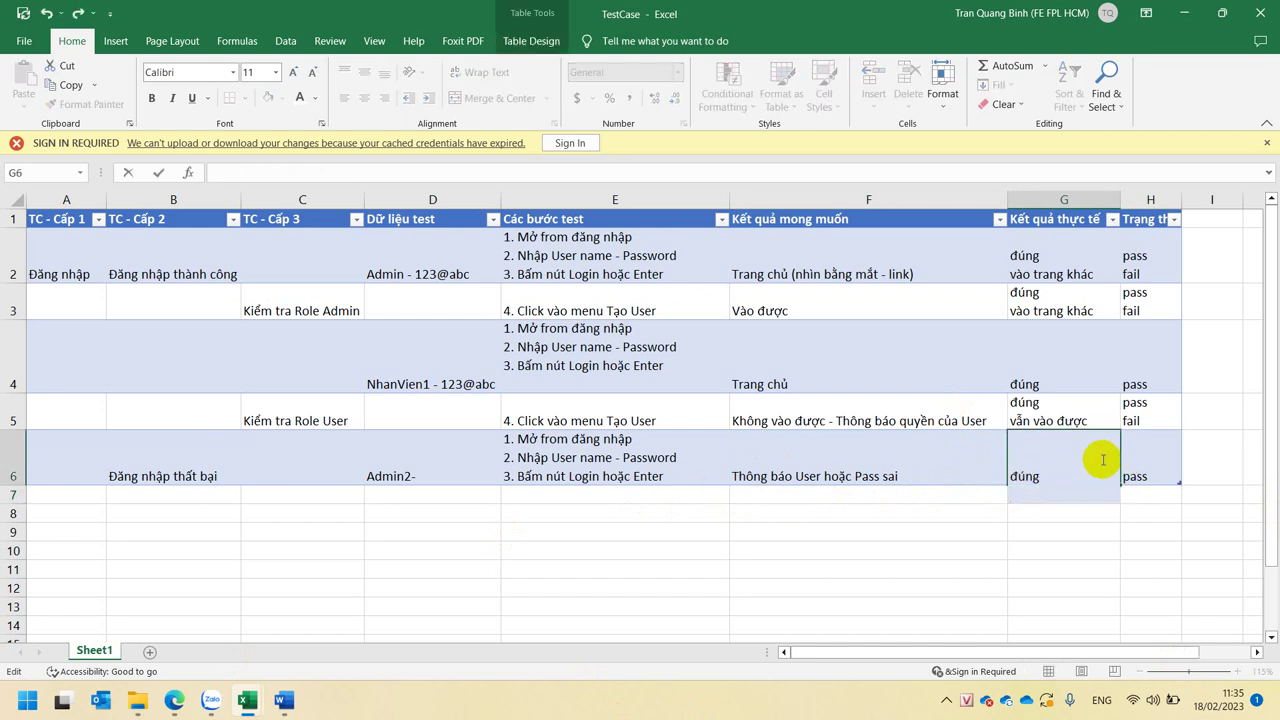
{"action": "type", "text": "thông báo Pass"}
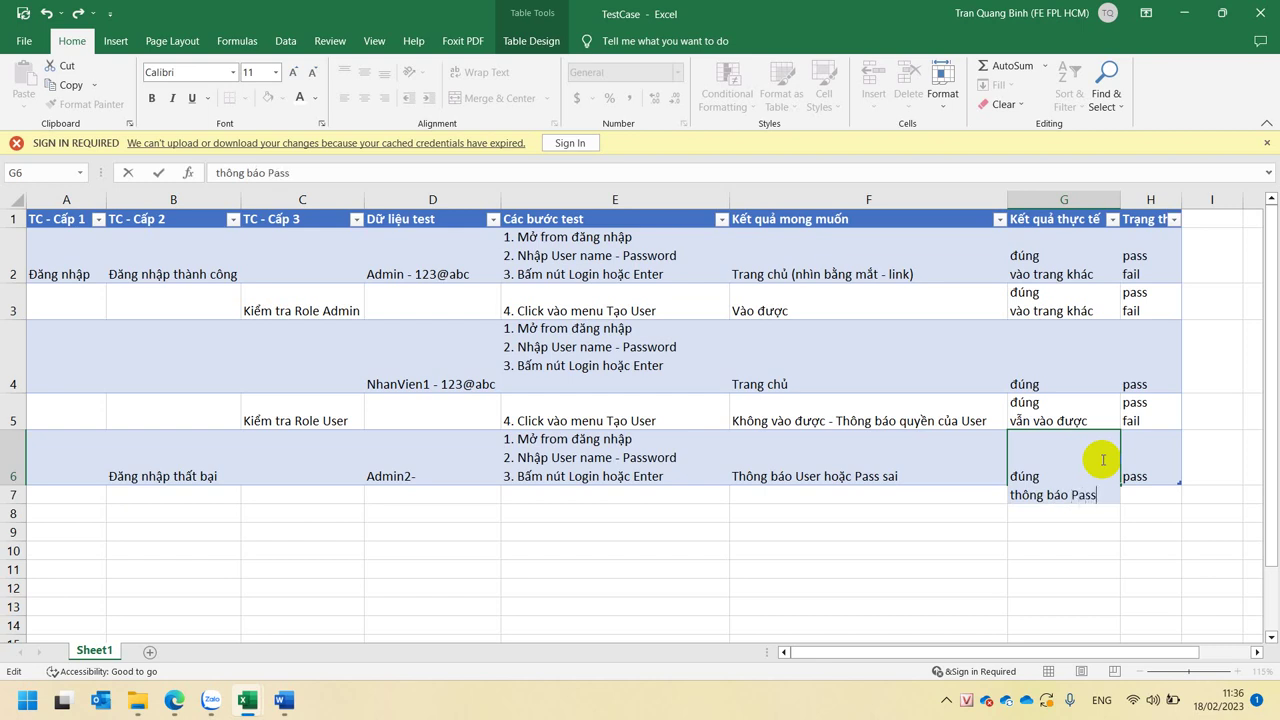
{"action": "type", "text": " sai"}
{"action": "left_click", "coordinate": [1131, 443]}
- Give H6 a second status line reading fail
{"action": "double_click", "coordinate": [1158, 468]}
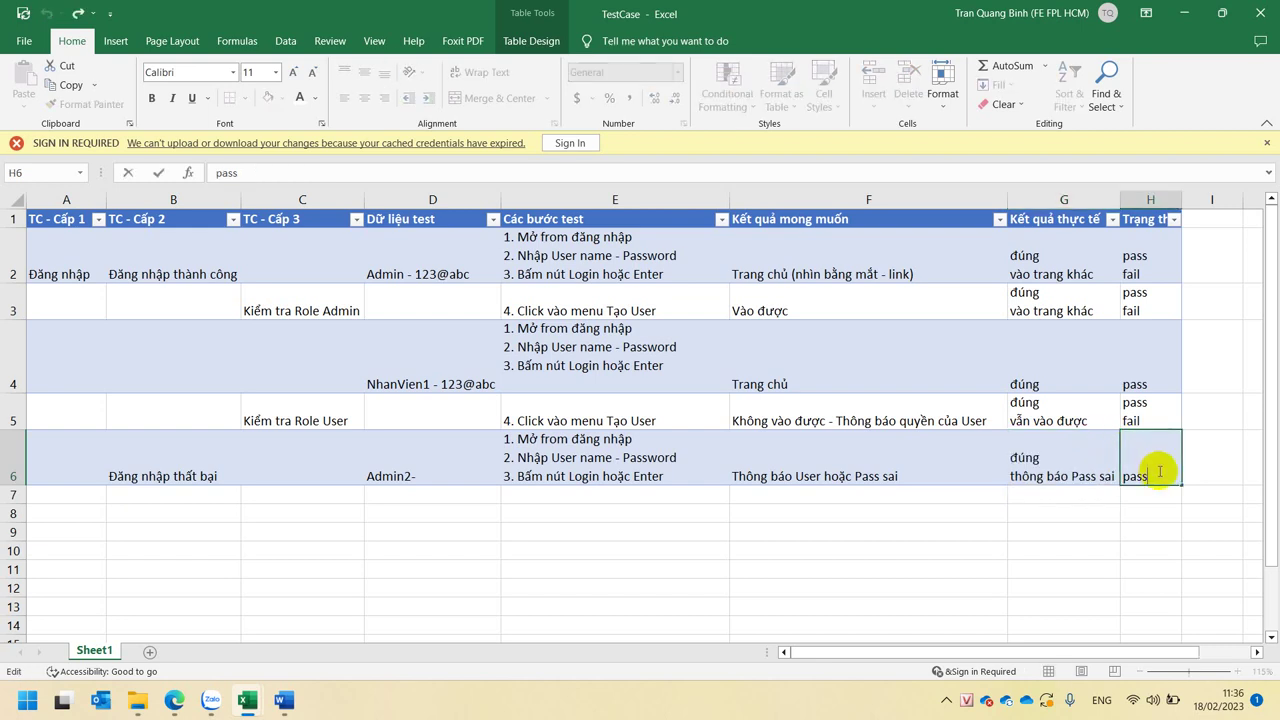
{"action": "key", "text": "alt+Return"}
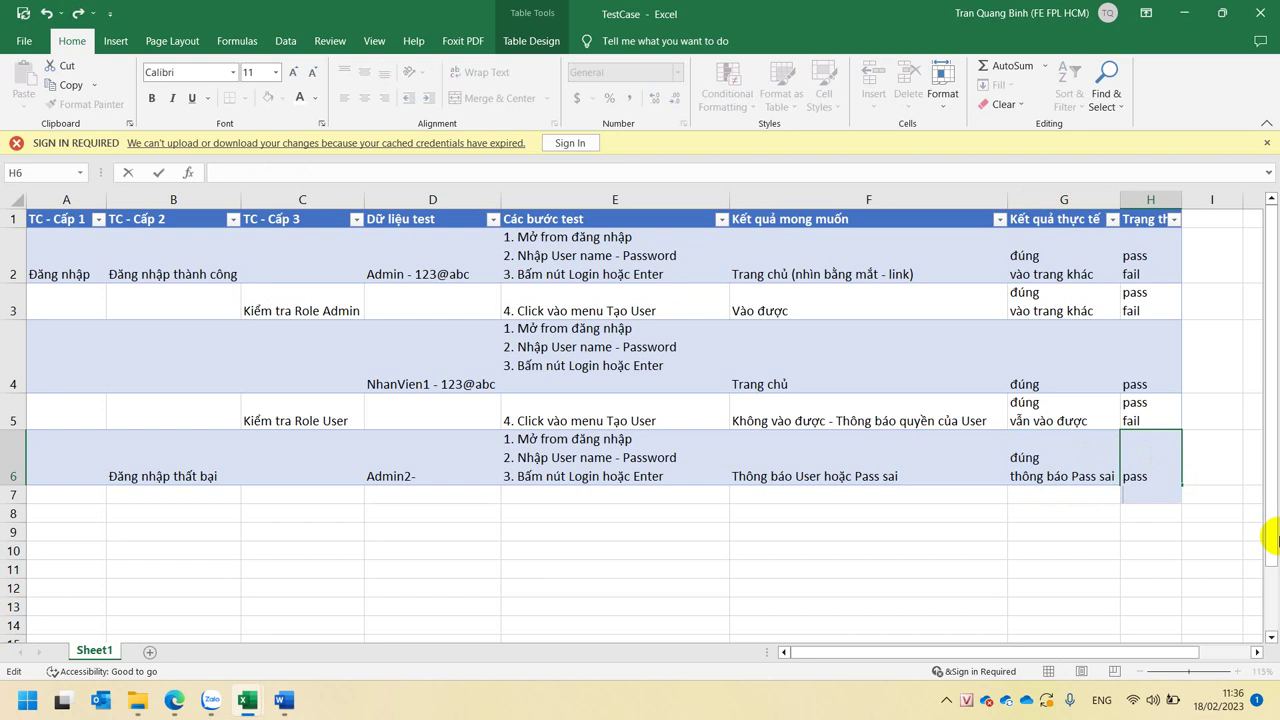
{"action": "type", "text": "xem lại"}
{"action": "key", "text": "Return"}
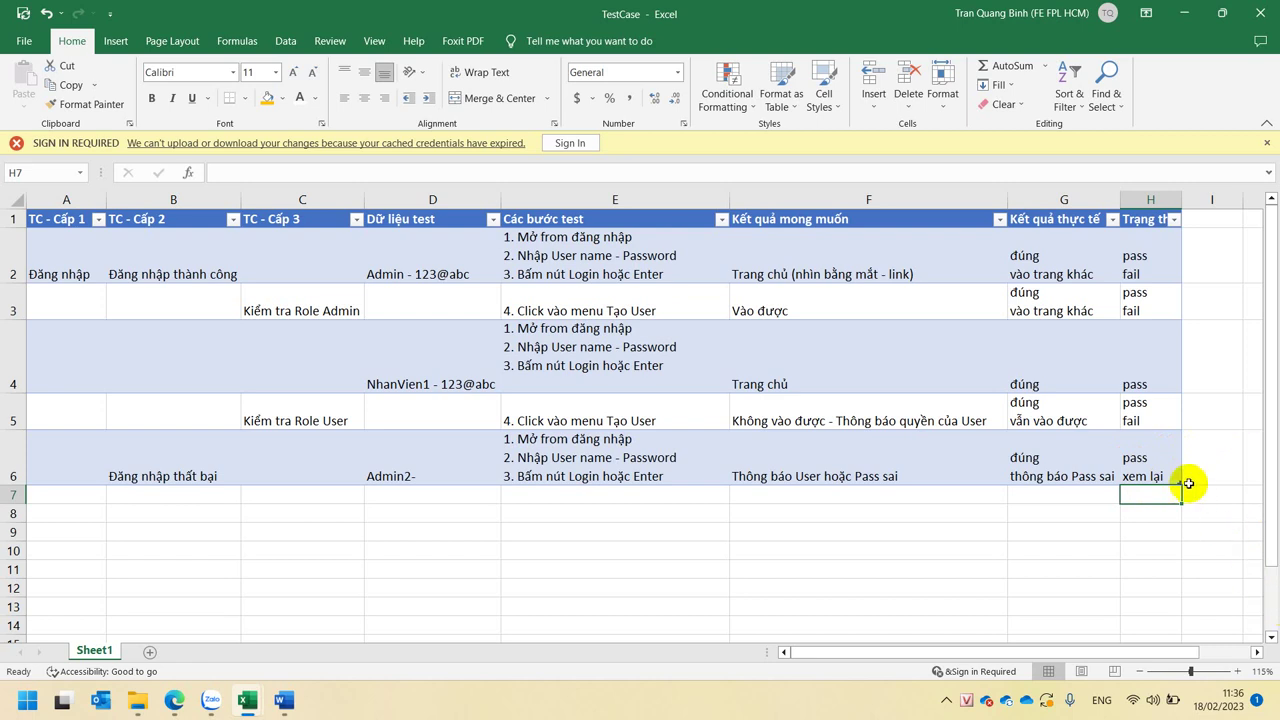
{"action": "left_click", "coordinate": [1155, 473]}
{"action": "double_click", "coordinate": [1155, 473]}
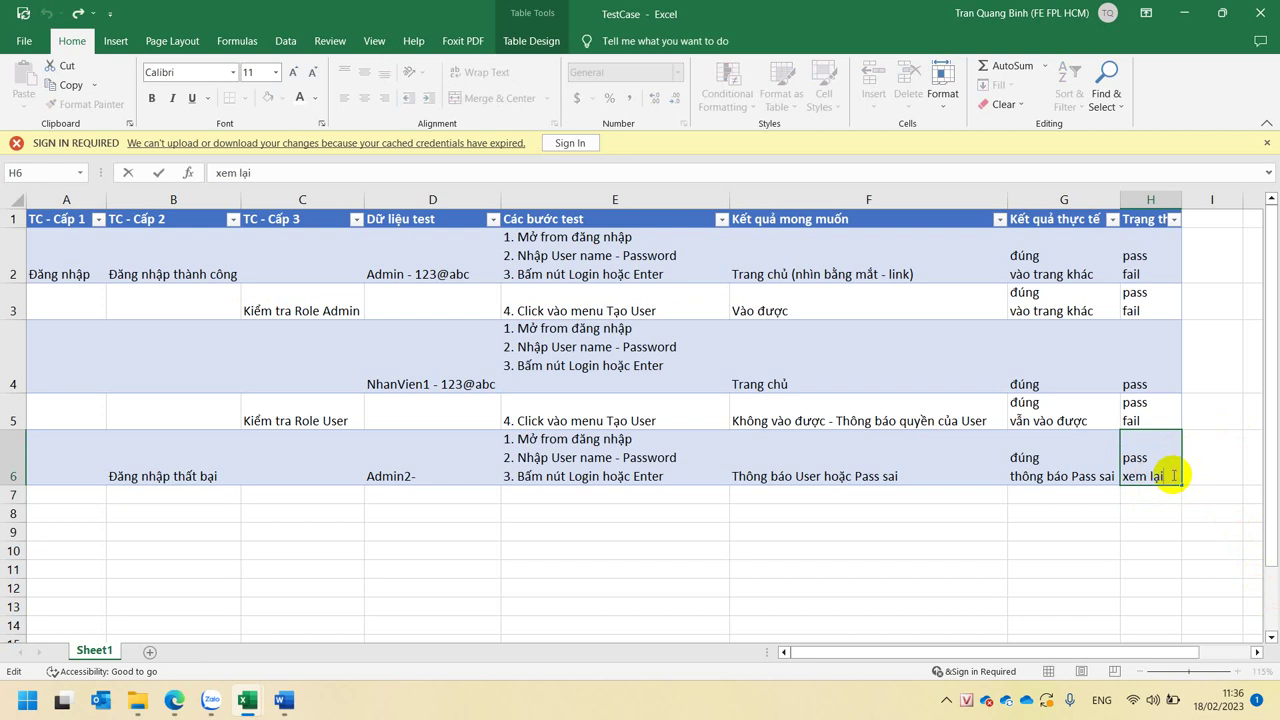
{"action": "key", "text": "BackSpace"}
{"action": "key", "text": "BackSpace"}
{"action": "key", "text": "BackSpace"}
{"action": "key", "text": "BackSpace"}
{"action": "key", "text": "BackSpace"}
{"action": "key", "text": "BackSpace"}
{"action": "key", "text": "BackSpace"}
{"action": "key", "text": "BackSpace"}
{"action": "key", "text": "alt+Return"}
{"action": "type", "text": "fail"}
{"action": "key", "text": "Return"}
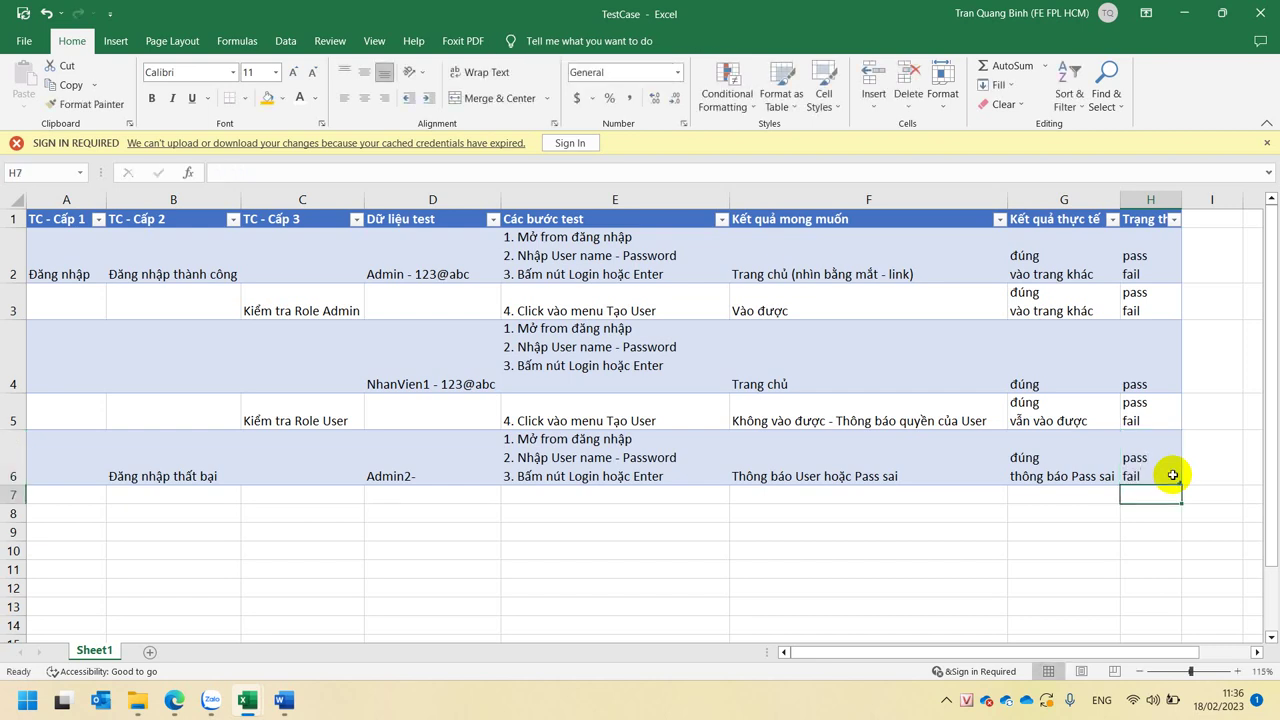
{"action": "left_click", "coordinate": [1172, 475]}
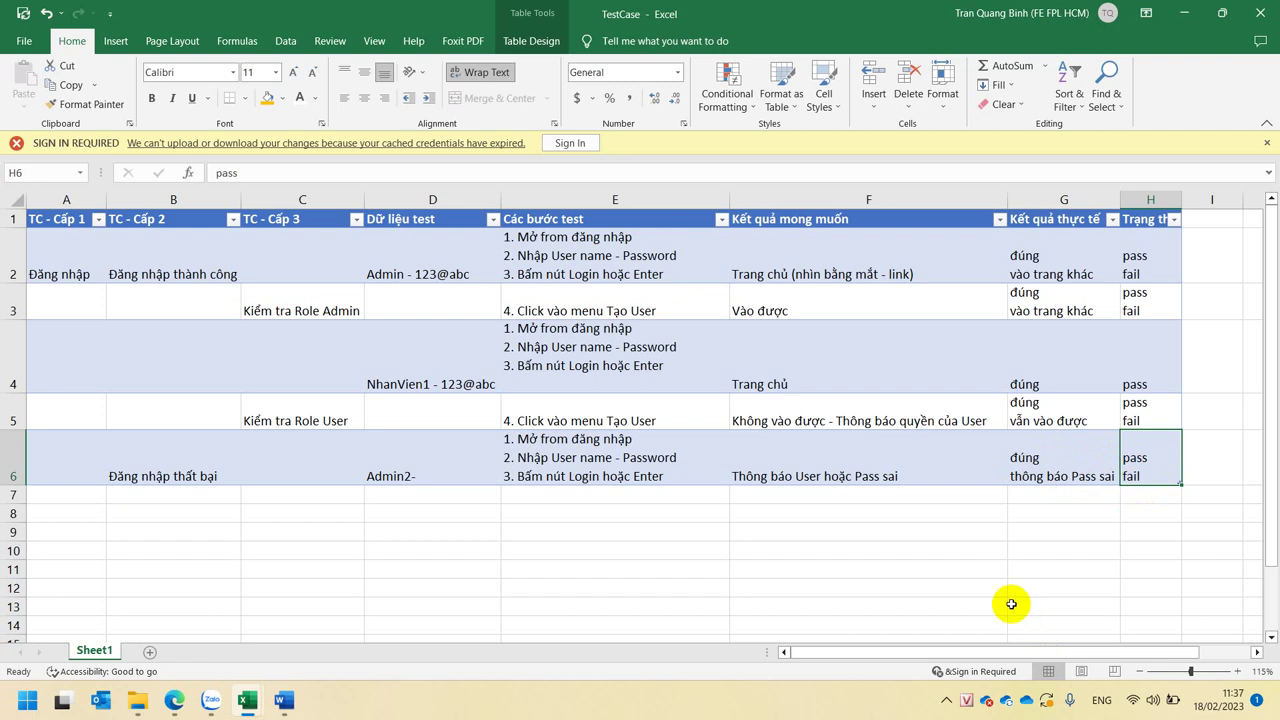
- Relabel D6's test data as 'User: Admin2- Pass:'
{"action": "left_click", "coordinate": [388, 508]}
{"action": "left_click", "coordinate": [394, 494]}
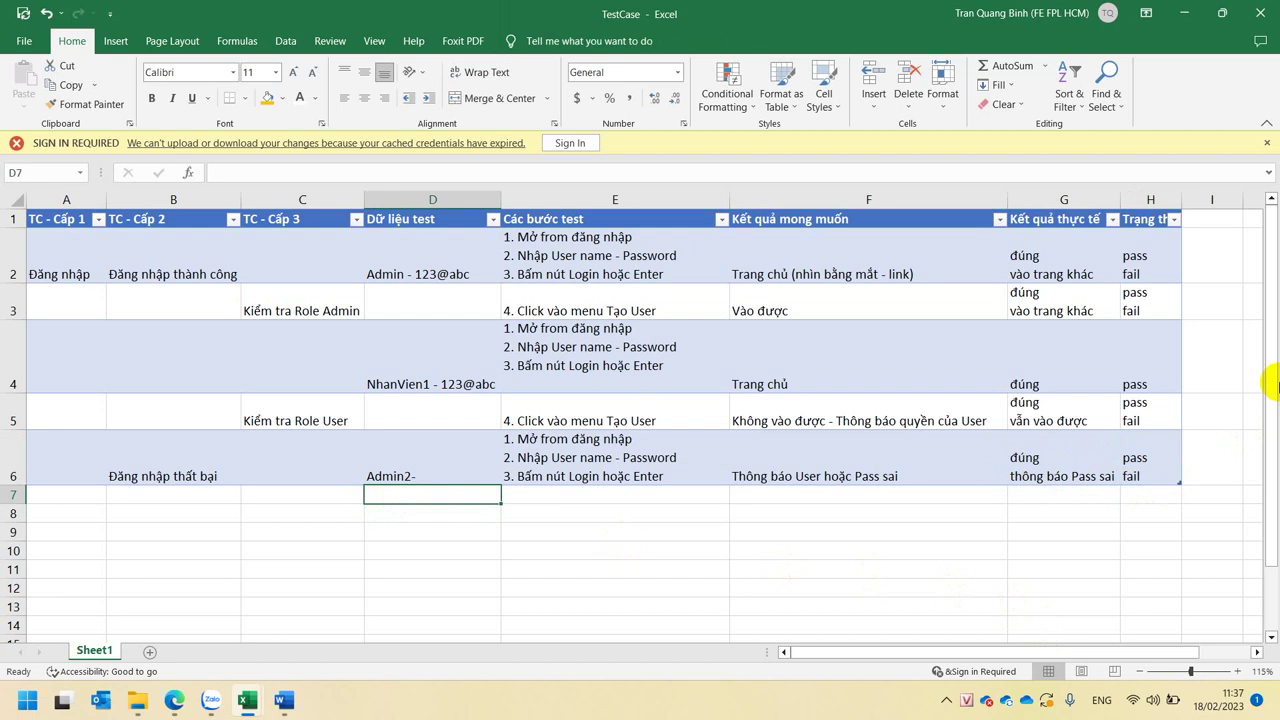
{"action": "type", "text": "@"}
{"action": "key", "text": "BackSpace"}
{"action": "type", "text": "-"}
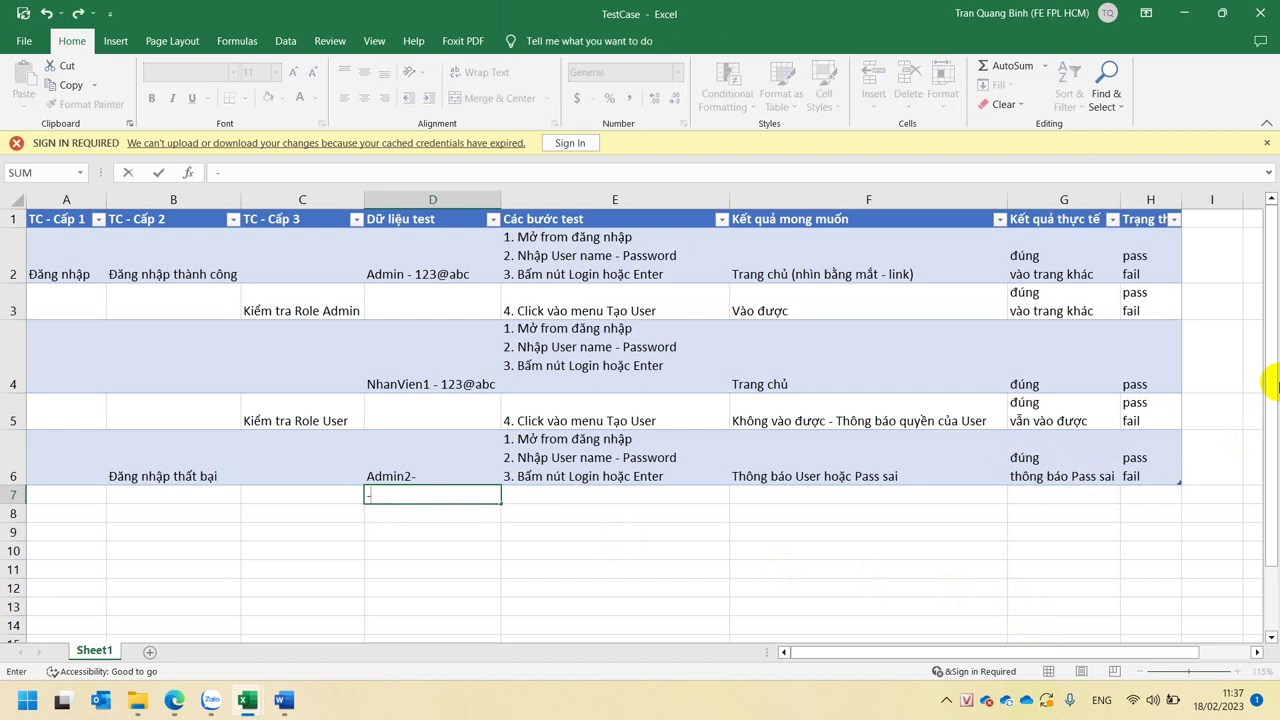
{"action": "type", "text": "1234"}
{"action": "double_click", "coordinate": [372, 476]}
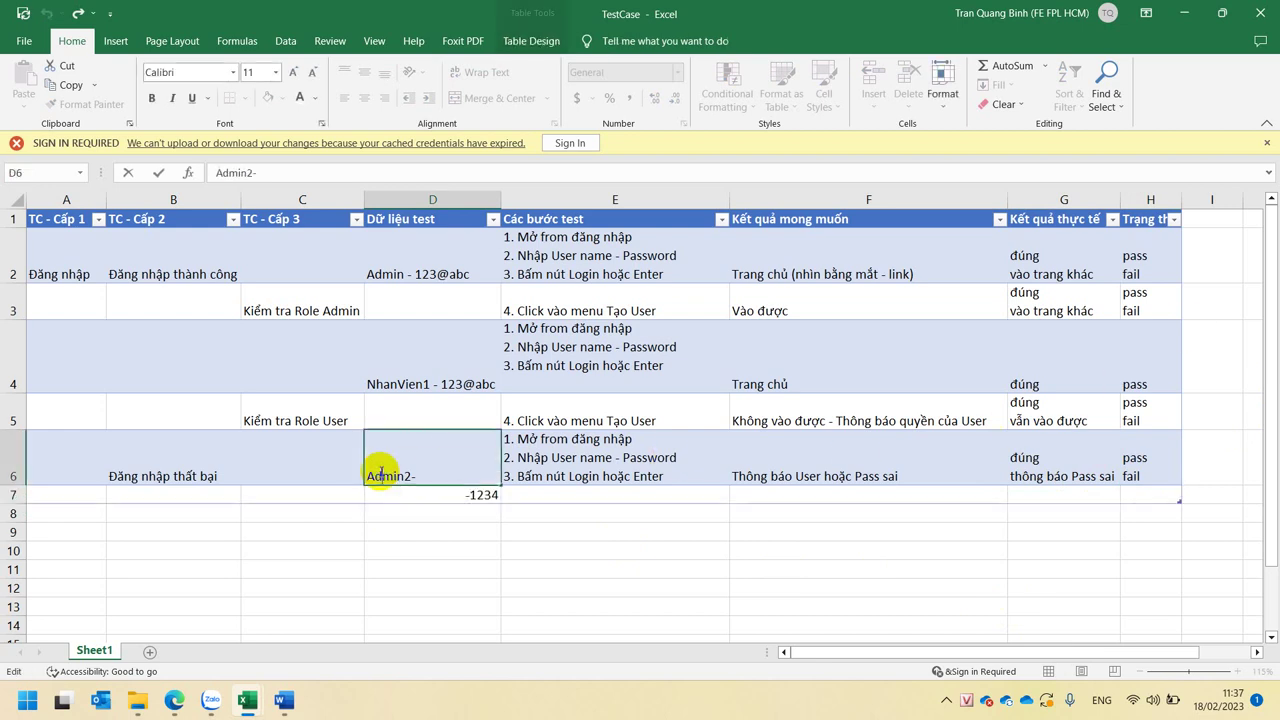
{"action": "type", "text": "Ue"}
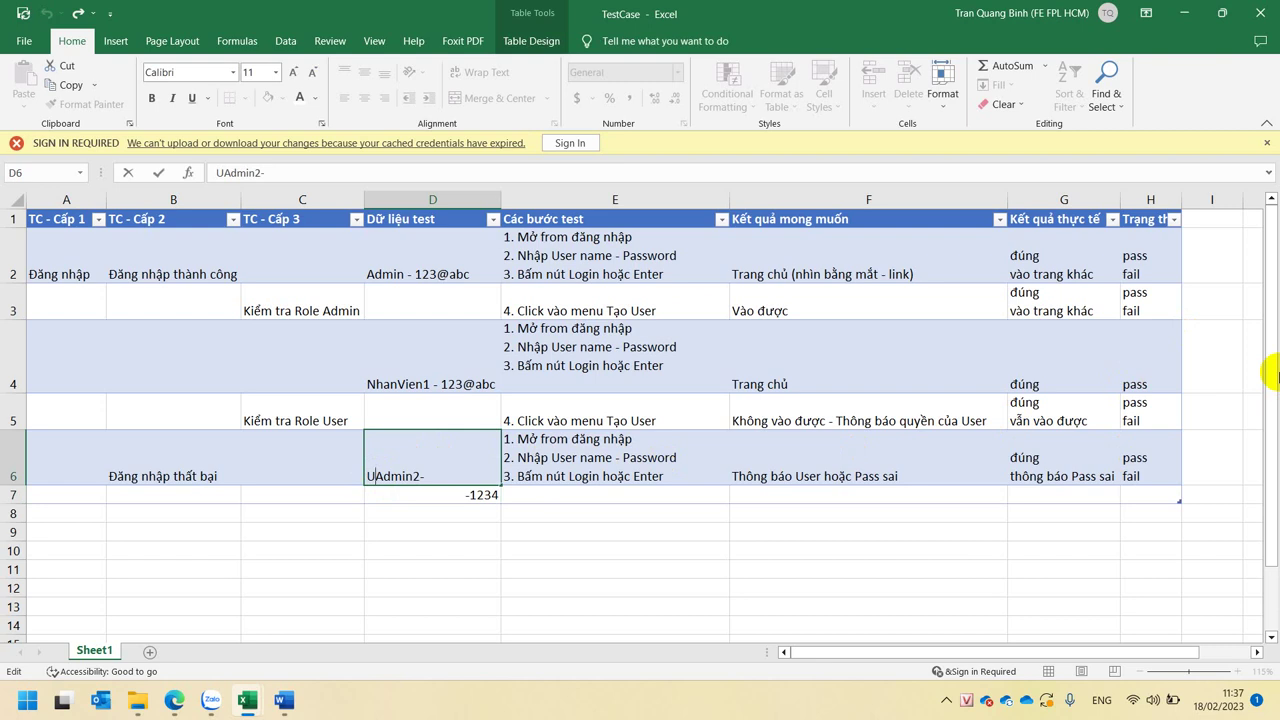
{"action": "key", "text": "BackSpace"}
{"action": "key", "text": "BackSpace"}
{"action": "type", "text": "User: Admin2-"}
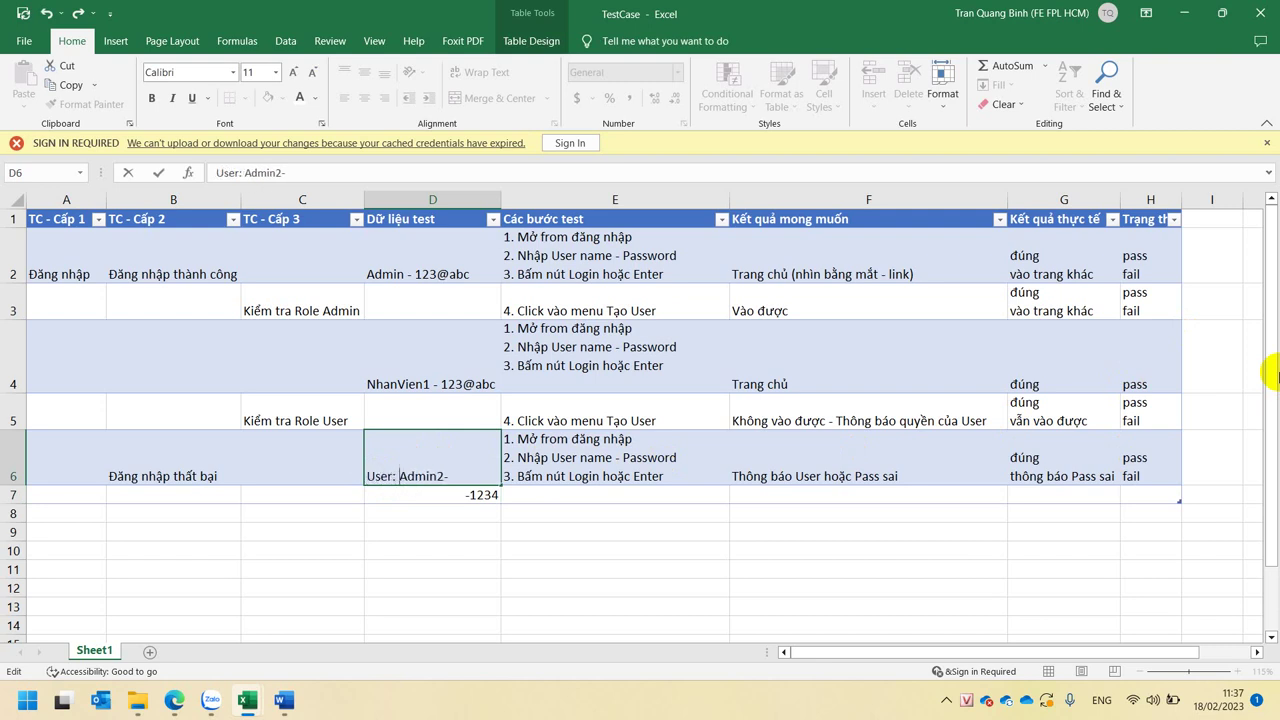
{"action": "type", "text": " Pass:"}
{"action": "key", "text": "Return"}
{"action": "key", "text": "ctrl+d"}
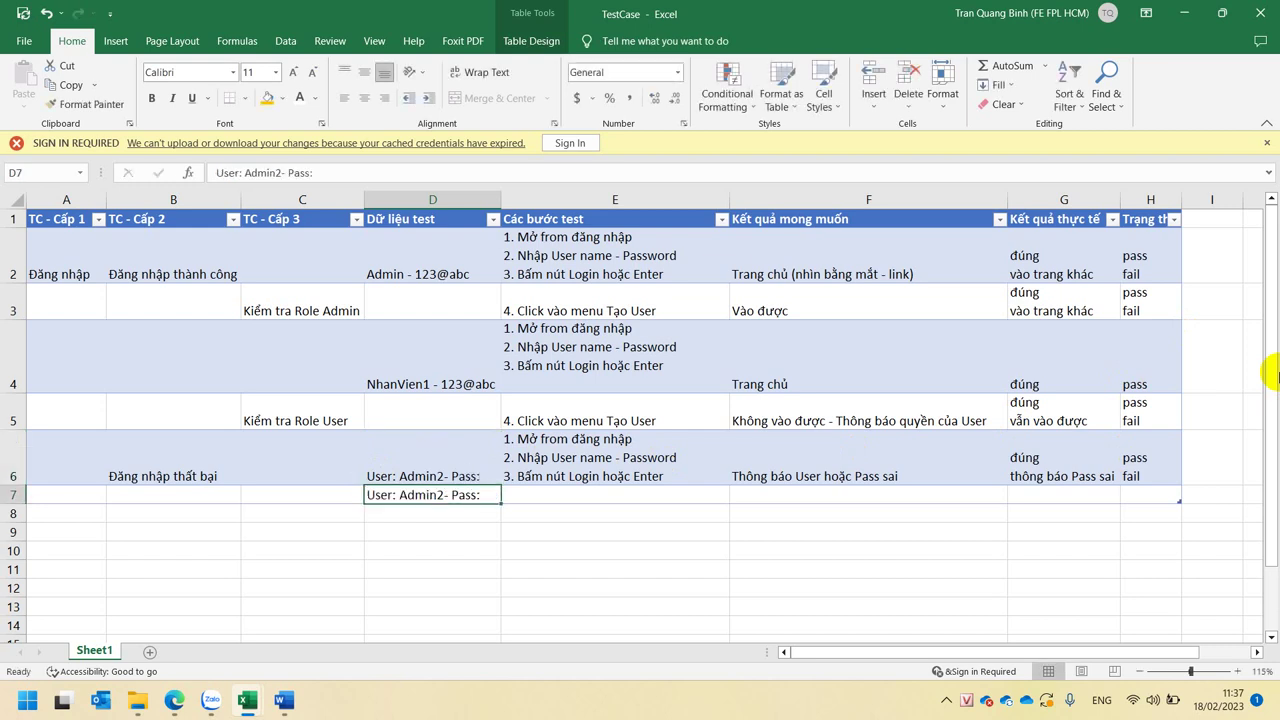
{"action": "double_click", "coordinate": [484, 497]}
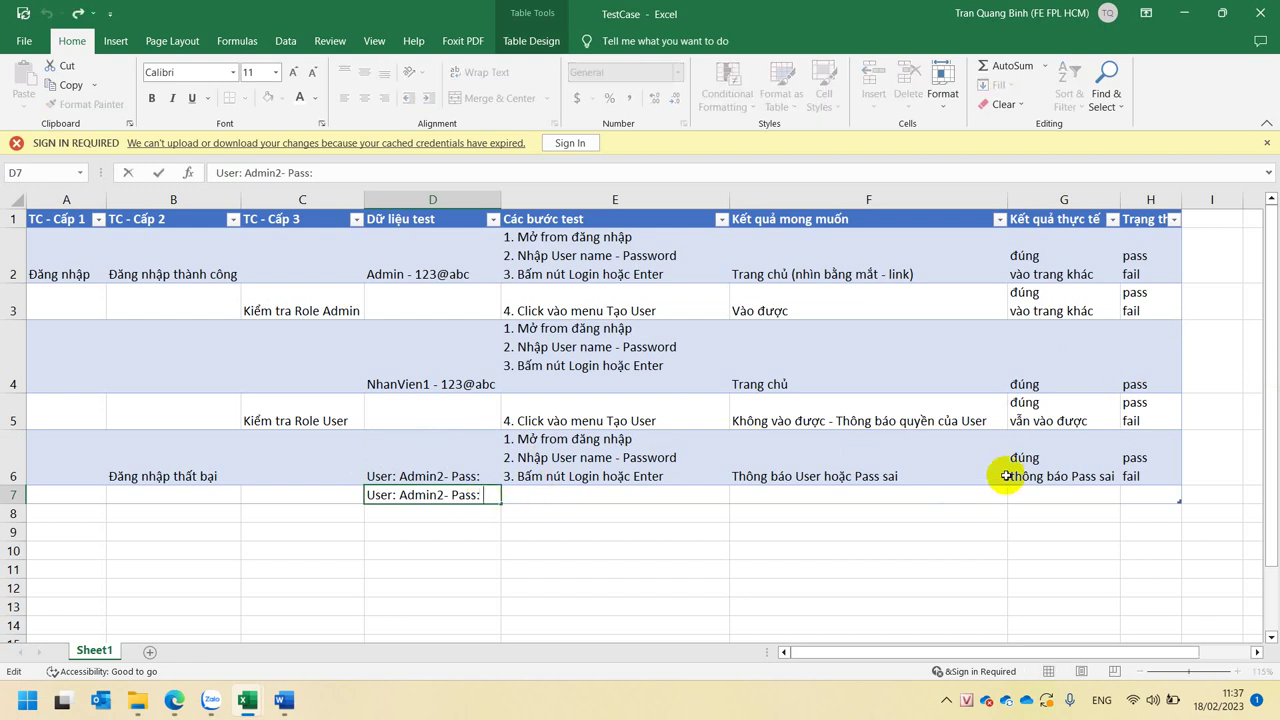
{"action": "type", "text": "123 (sai)"}
{"action": "key", "text": "Return"}
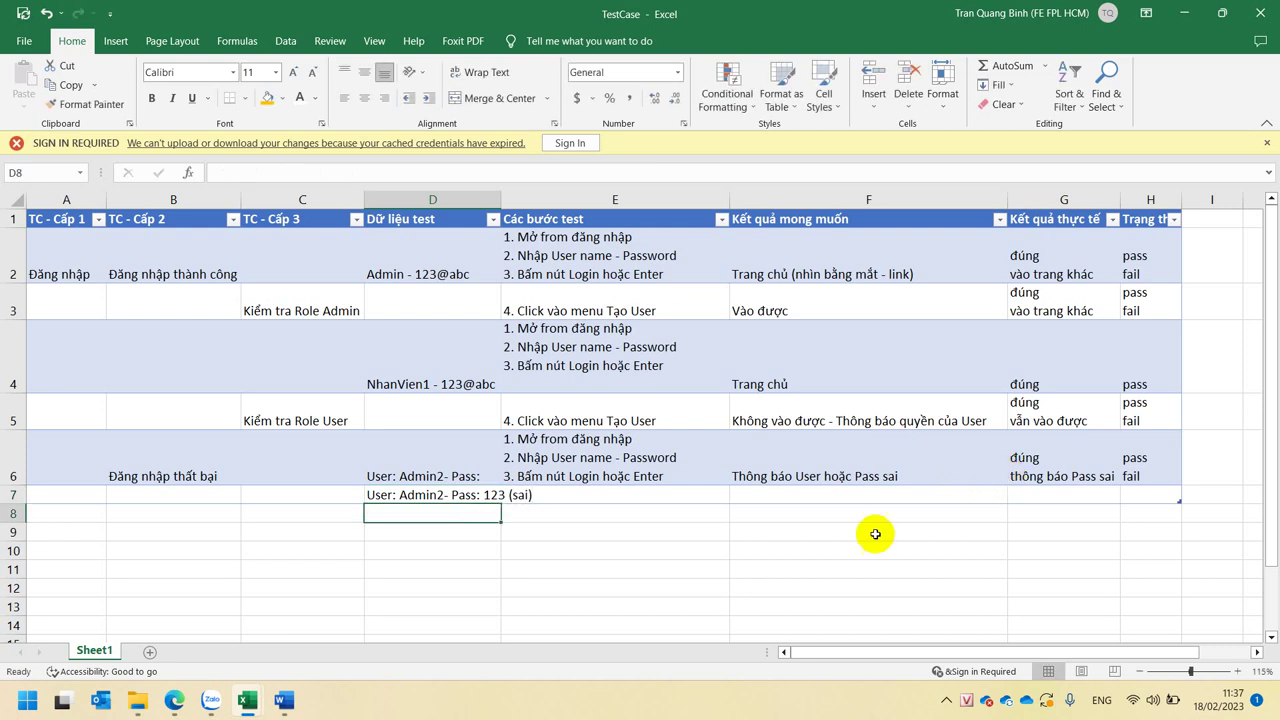
{"action": "left_click", "coordinate": [440, 495]}
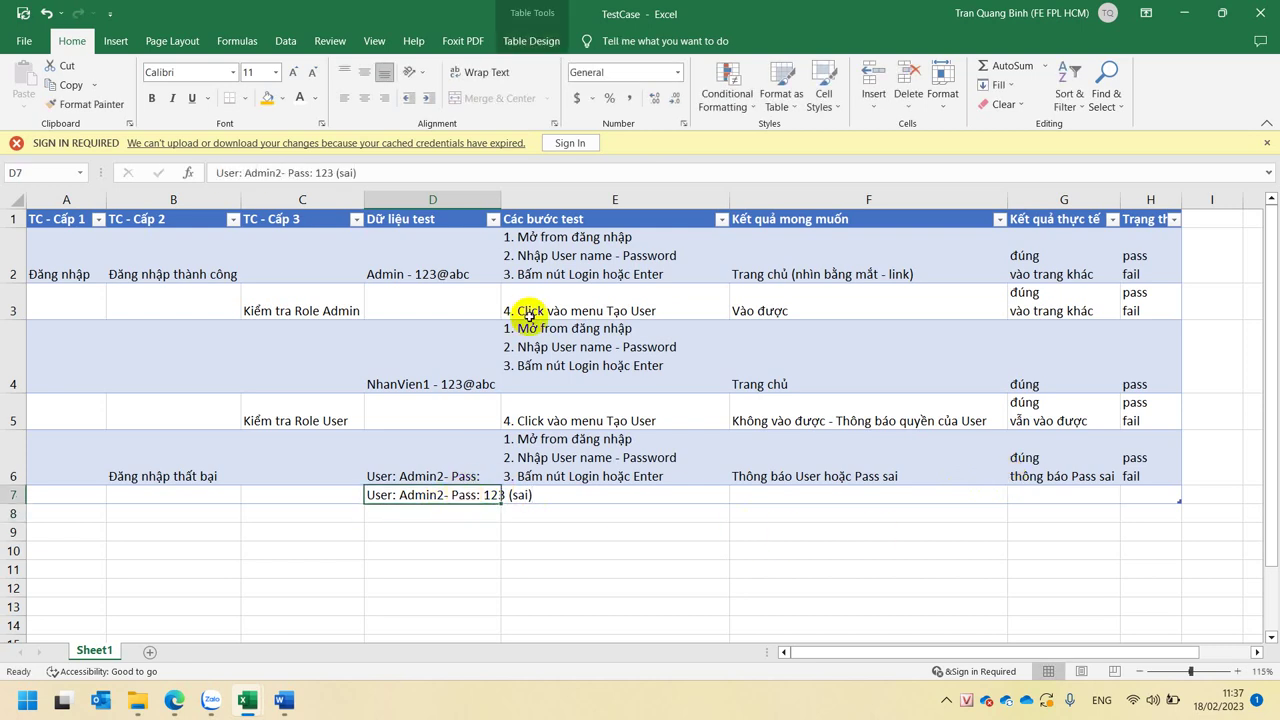
{"action": "double_click", "coordinate": [501, 199]}
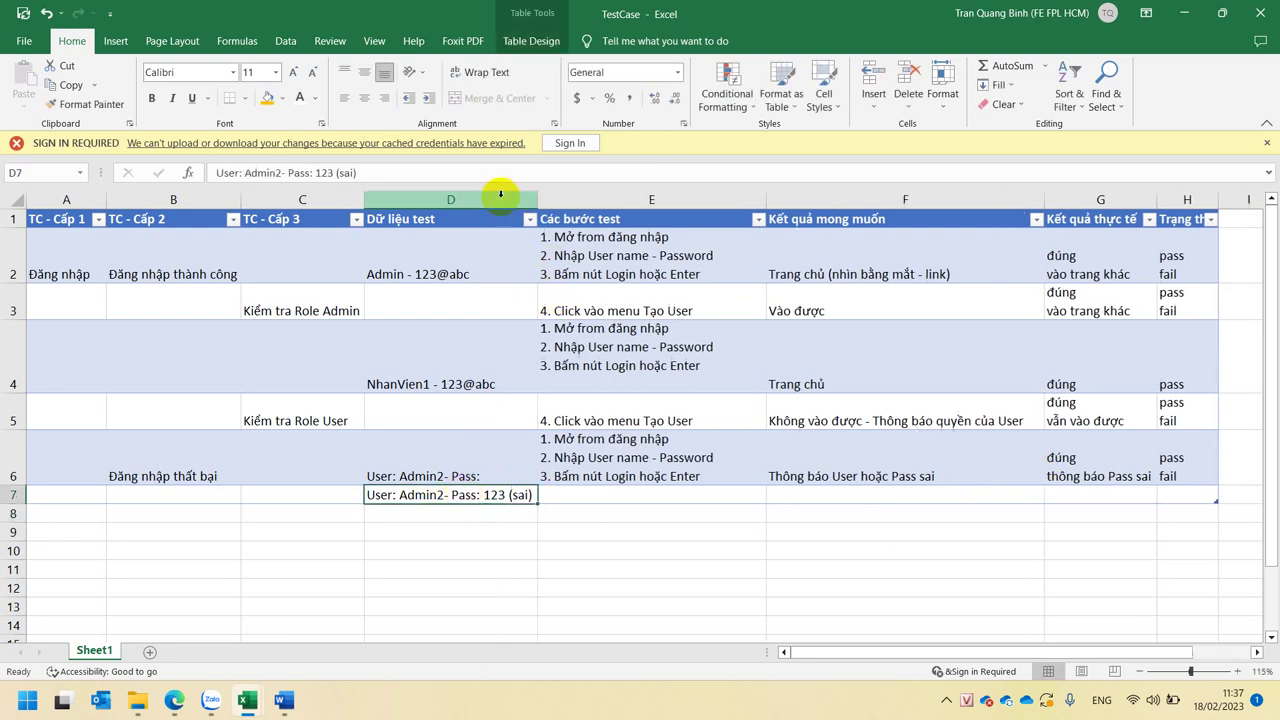
{"action": "left_click", "coordinate": [648, 483]}
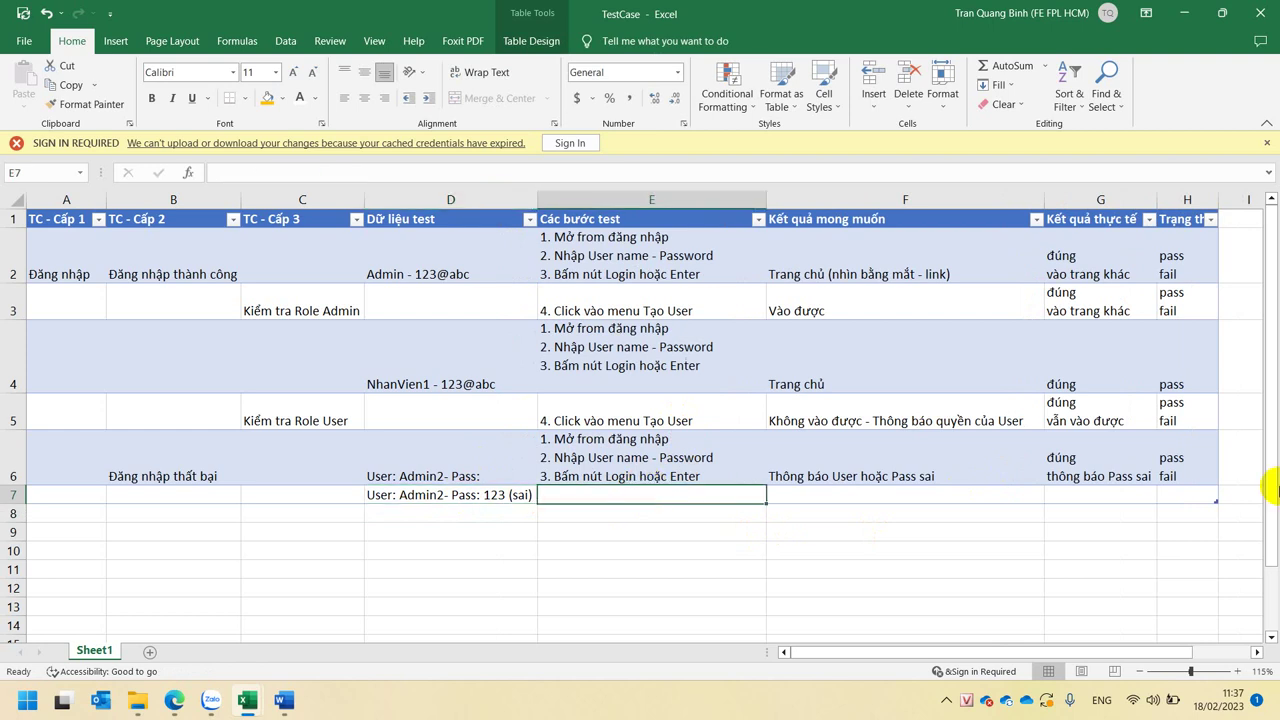
- Paste the login steps, expected result, actual result and status into E7–H7
{"action": "key", "text": "ctrl+v"}
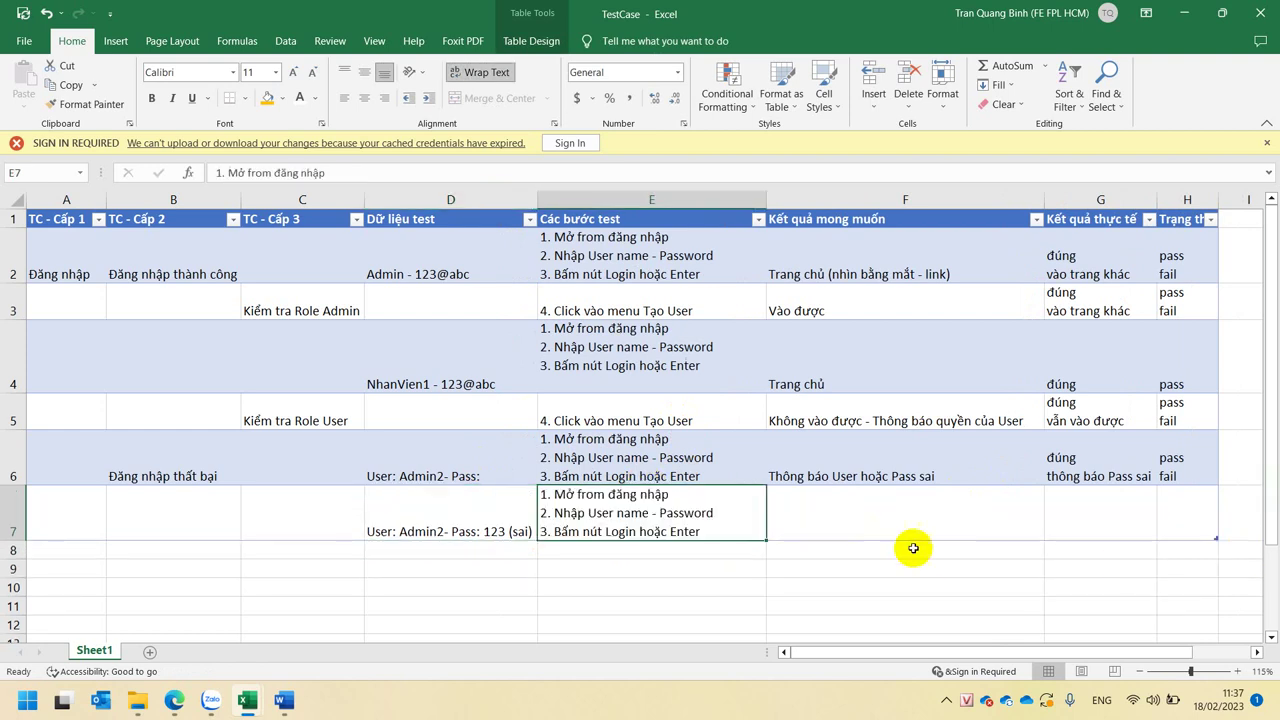
{"action": "left_click", "coordinate": [865, 505]}
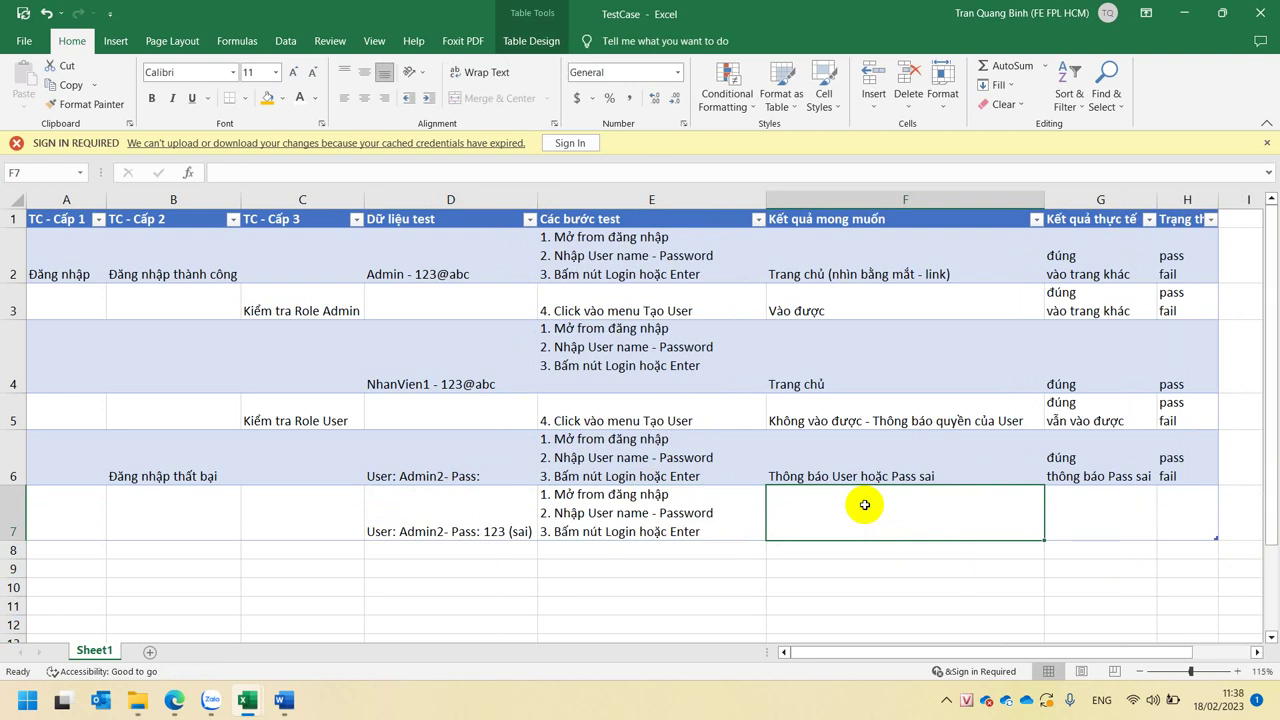
{"action": "type", "text": "Thông báo User hoặc Pass sai"}
{"action": "left_click", "coordinate": [1130, 524]}
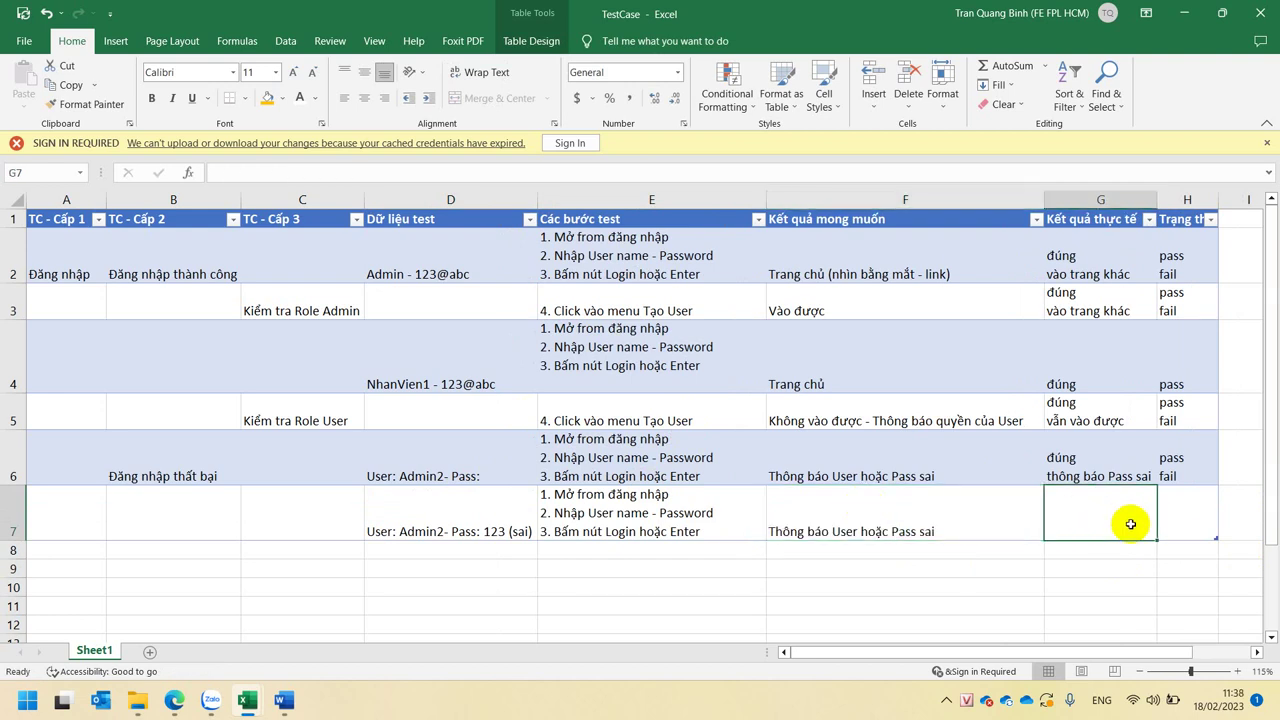
{"action": "type", "text": "đúng thông báo Pass sai"}
{"action": "left_click", "coordinate": [1186, 514]}
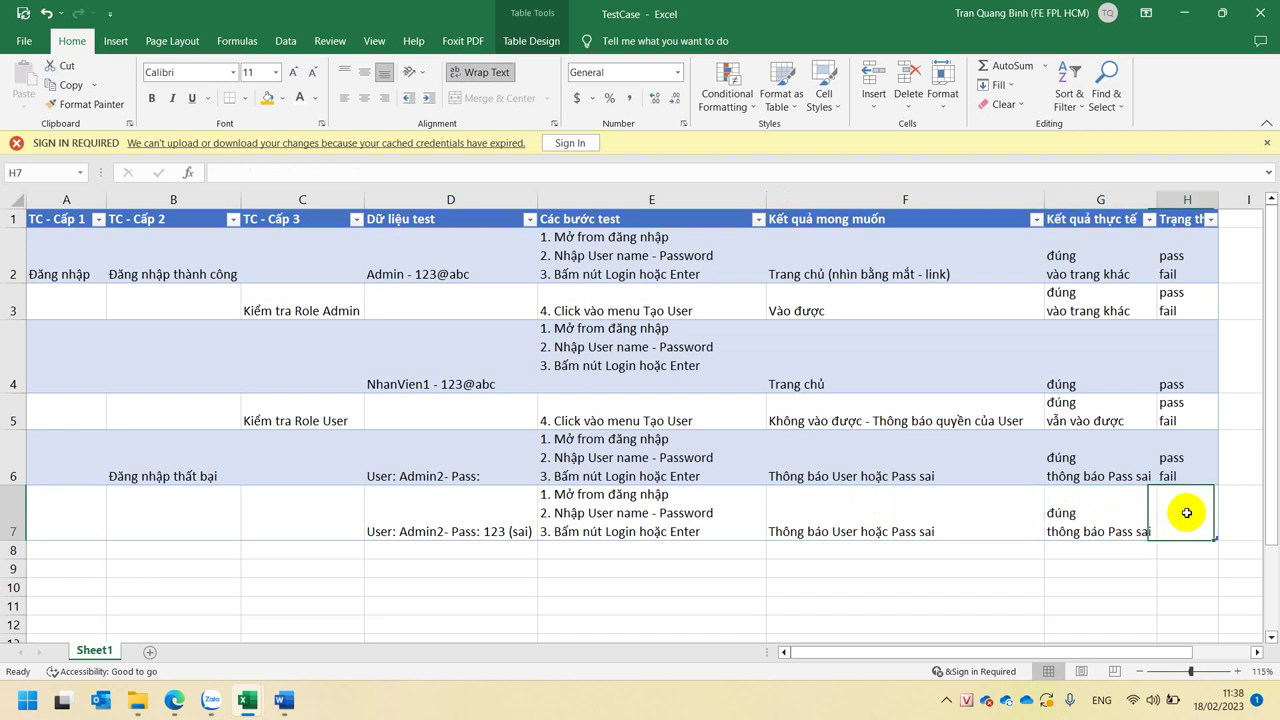
{"action": "type", "text": "pass fail"}
{"action": "left_click_drag", "start_coordinate": [686, 468], "coordinate": [1169, 520]}
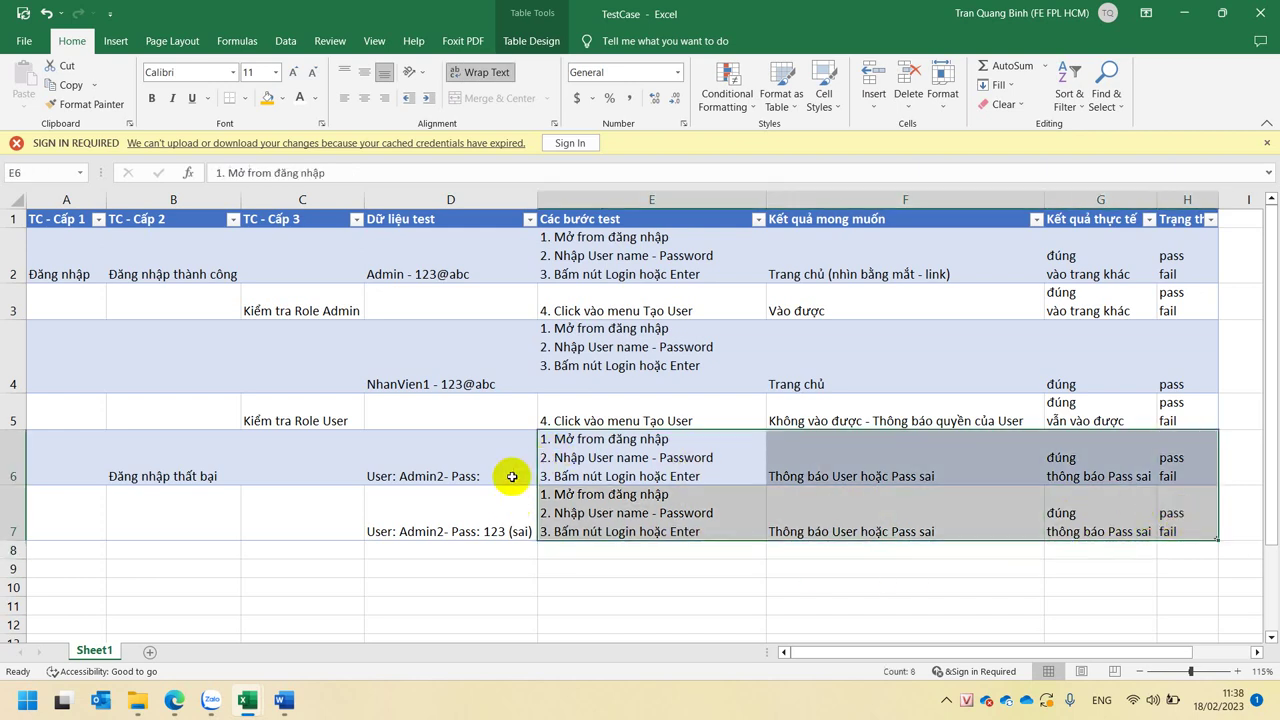
- Add D7's credentials twice as new lines under D6's existing test data
{"action": "left_click", "coordinate": [389, 519]}
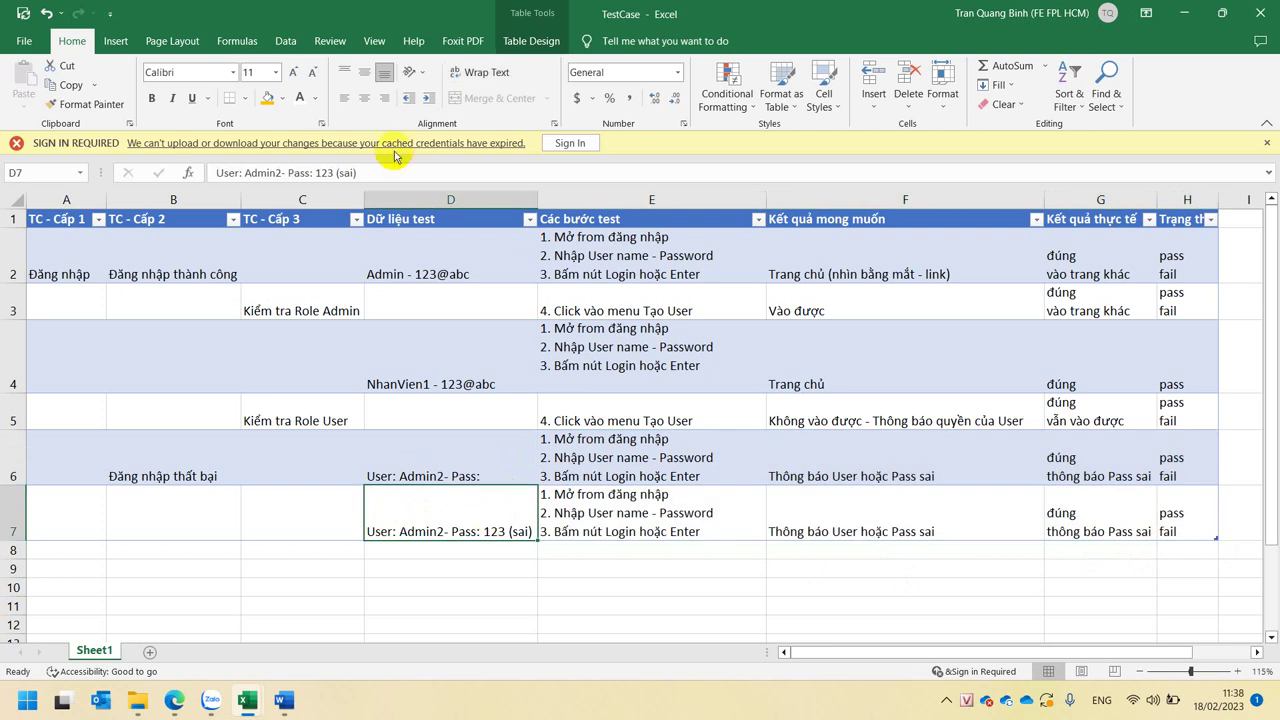
{"action": "left_click_drag", "start_coordinate": [376, 172], "coordinate": [3, 160]}
{"action": "key", "text": "ctrl+c"}
{"action": "key", "text": "Escape"}
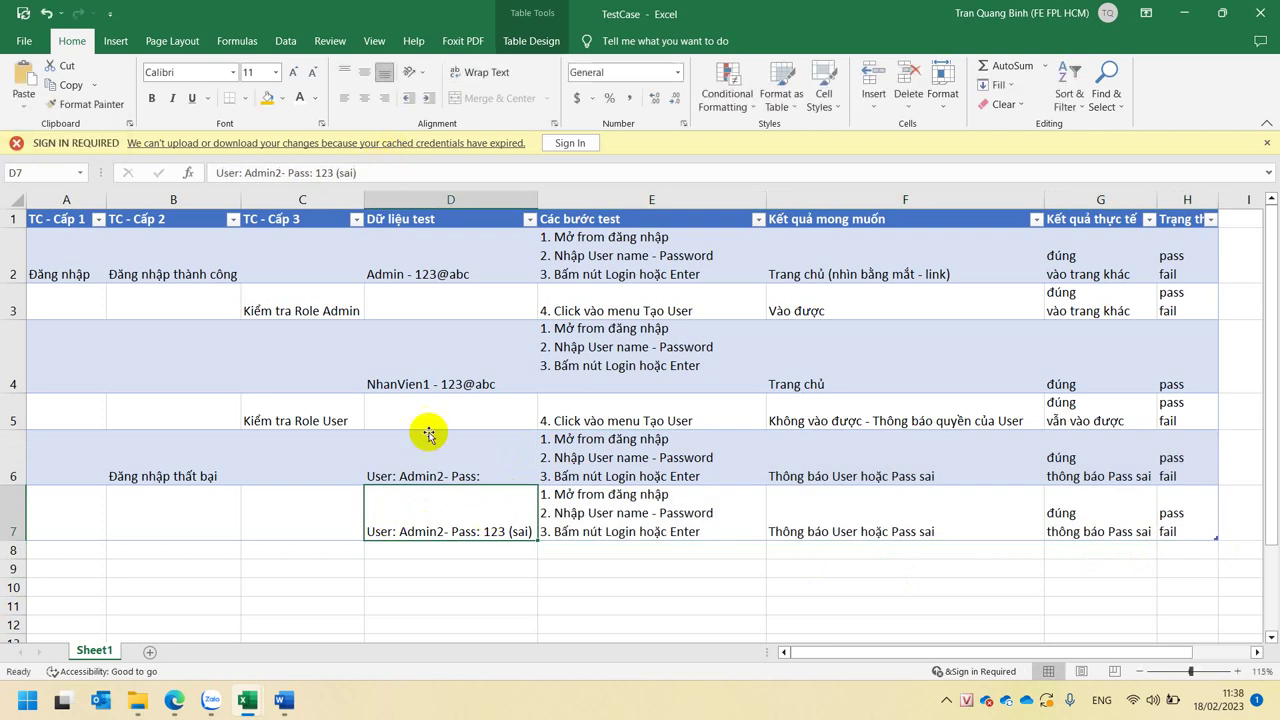
{"action": "double_click", "coordinate": [509, 457]}
{"action": "key", "text": "alt+Return"}
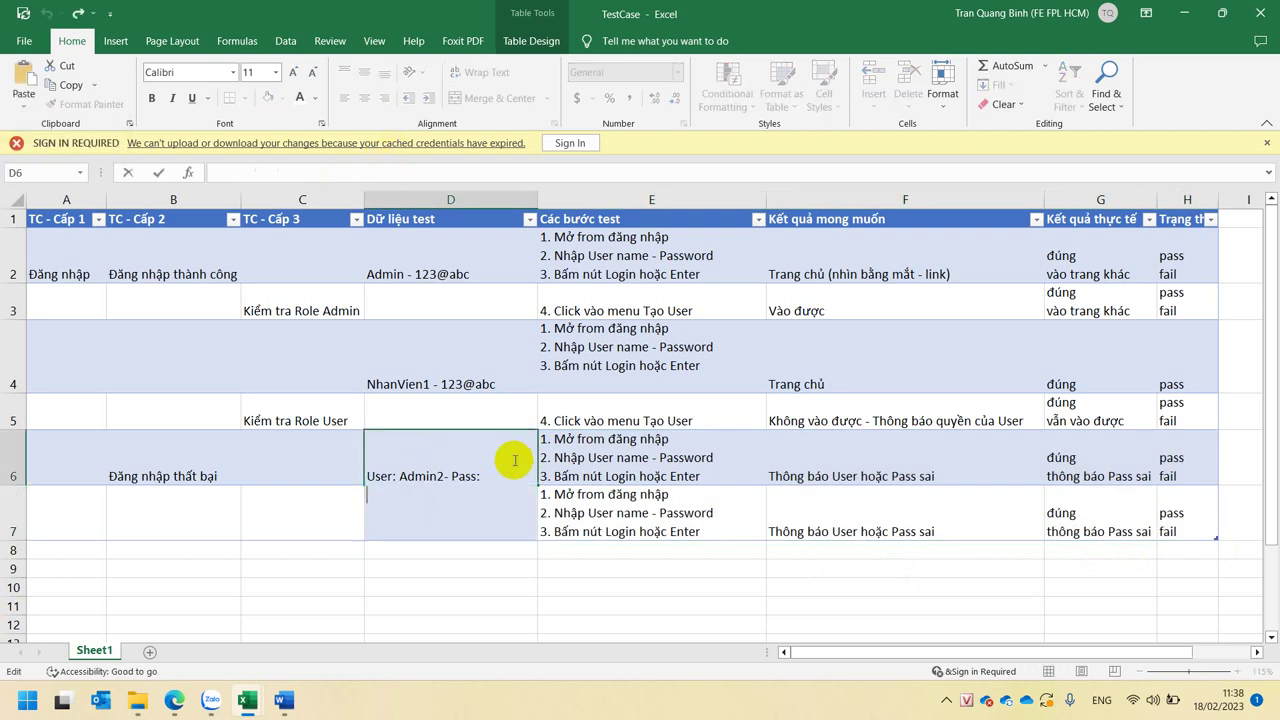
{"action": "key", "text": "ctrl+v"}
{"action": "key", "text": "alt+Return"}
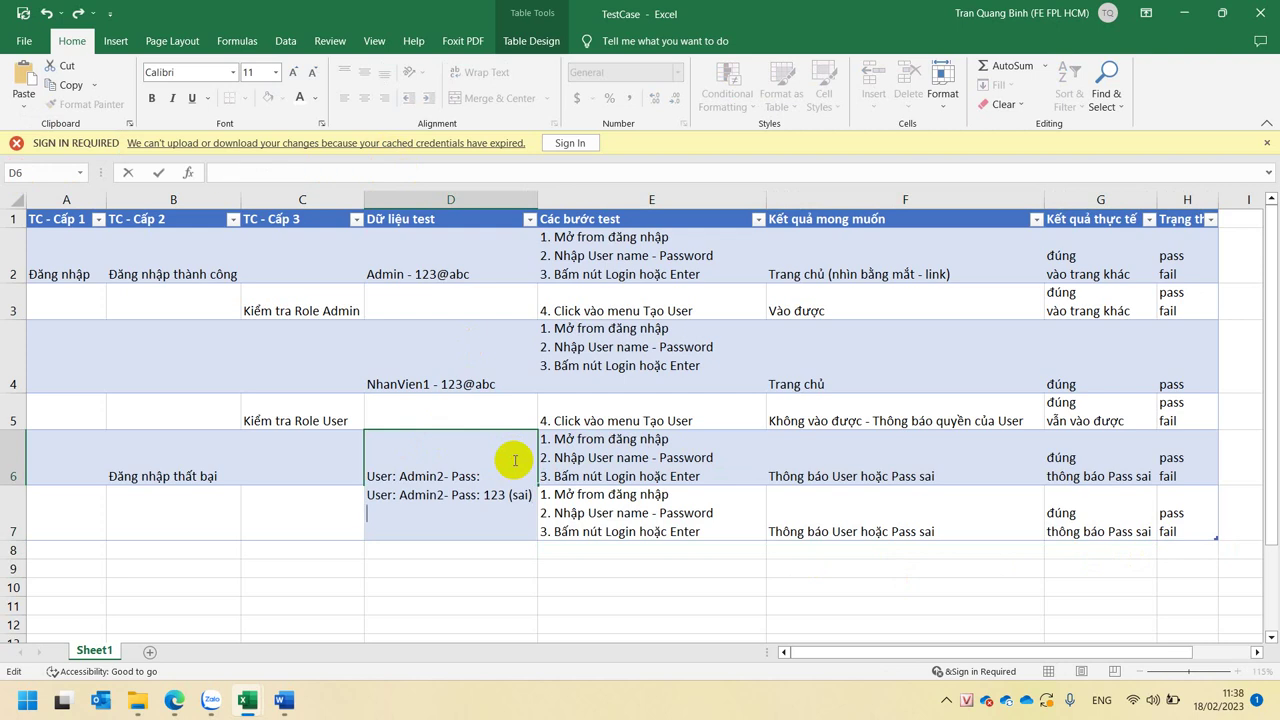
{"action": "key", "text": "ctrl+v"}
{"action": "key", "text": "alt"}
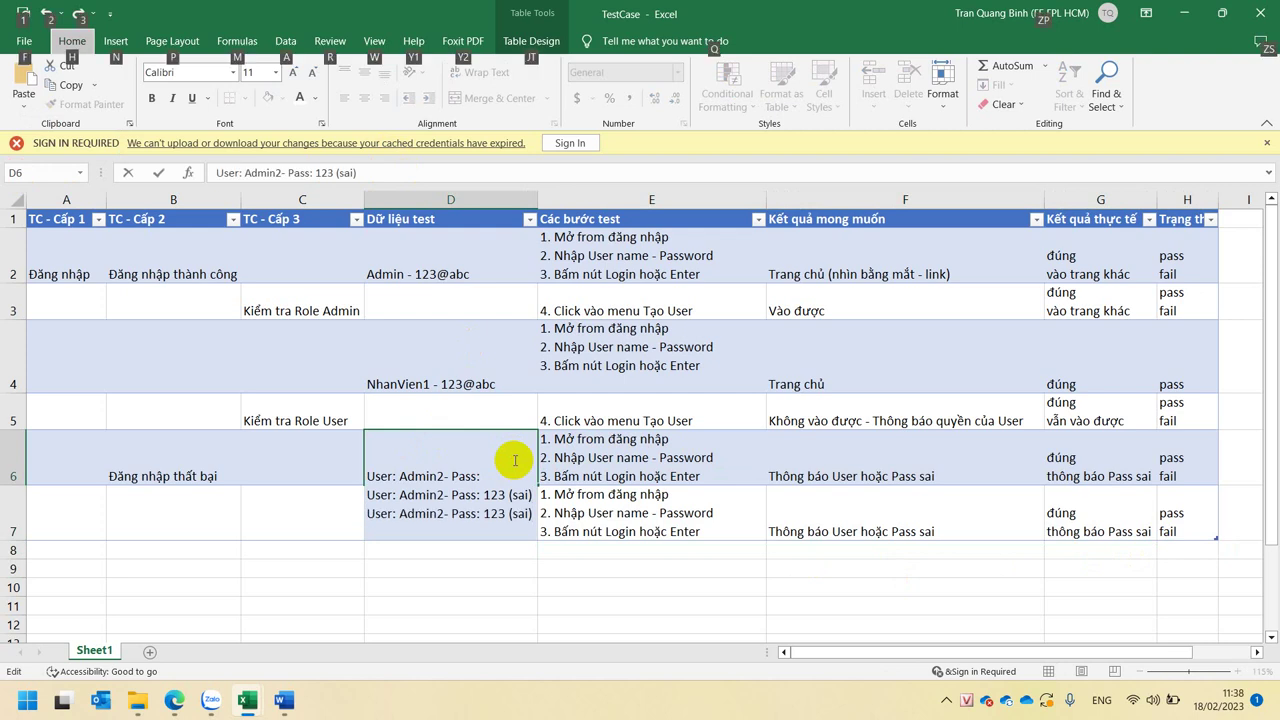
{"action": "left_click", "coordinate": [666, 458]}
{"action": "left_click", "coordinate": [523, 471]}
{"action": "left_click", "coordinate": [491, 504]}
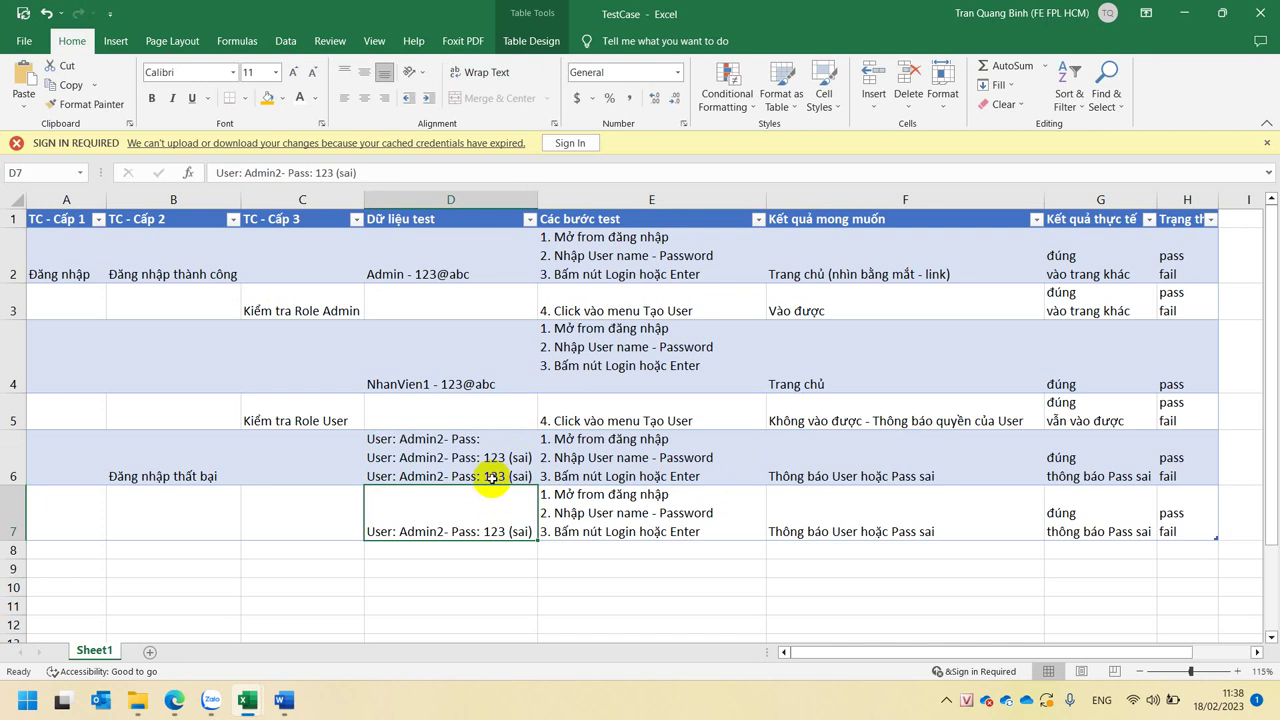
- Remove the username from D6's third line and duplicate that line as a fourth
{"action": "double_click", "coordinate": [491, 458]}
{"action": "left_click", "coordinate": [451, 513]}
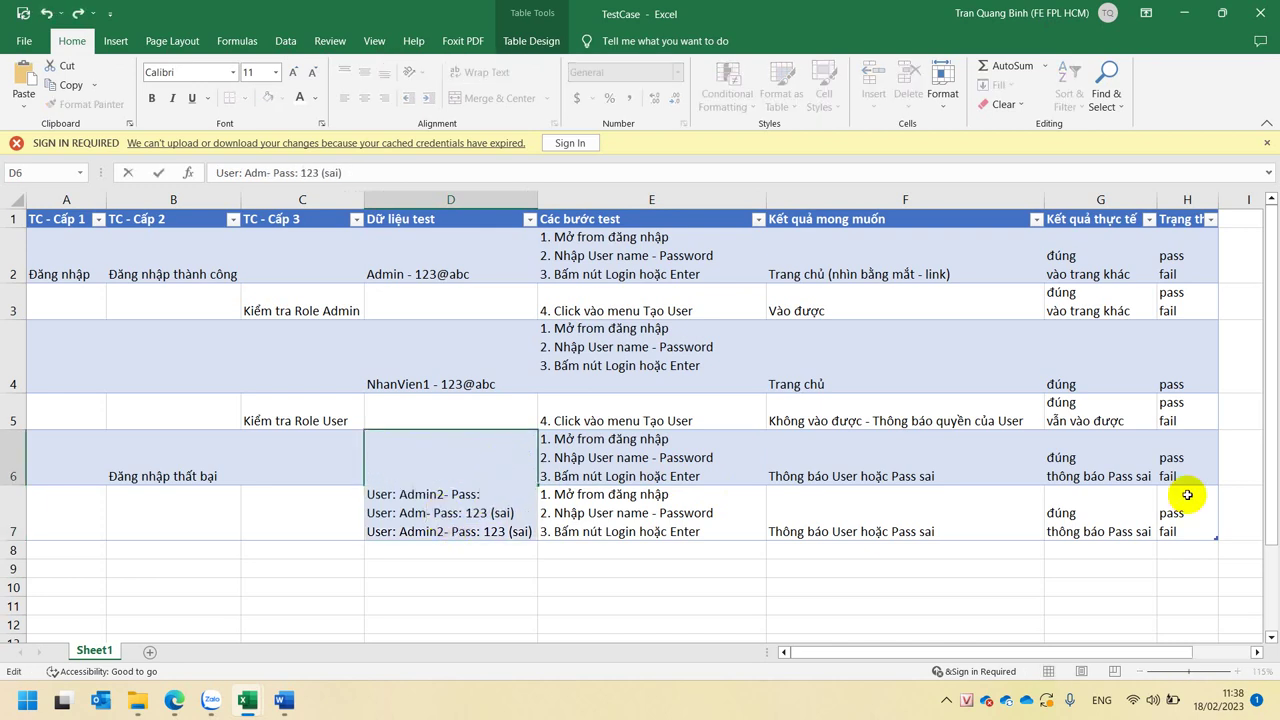
{"action": "key", "text": "Escape"}
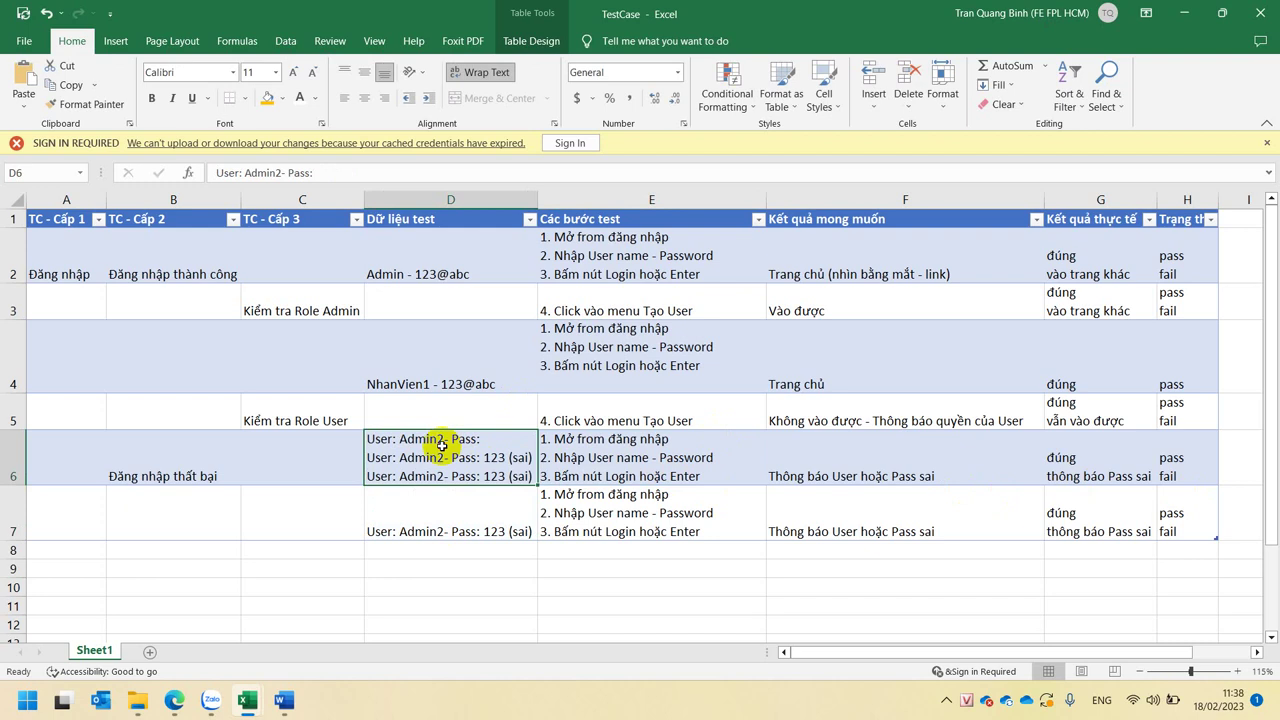
{"action": "double_click", "coordinate": [428, 450]}
{"action": "double_click", "coordinate": [440, 531]}
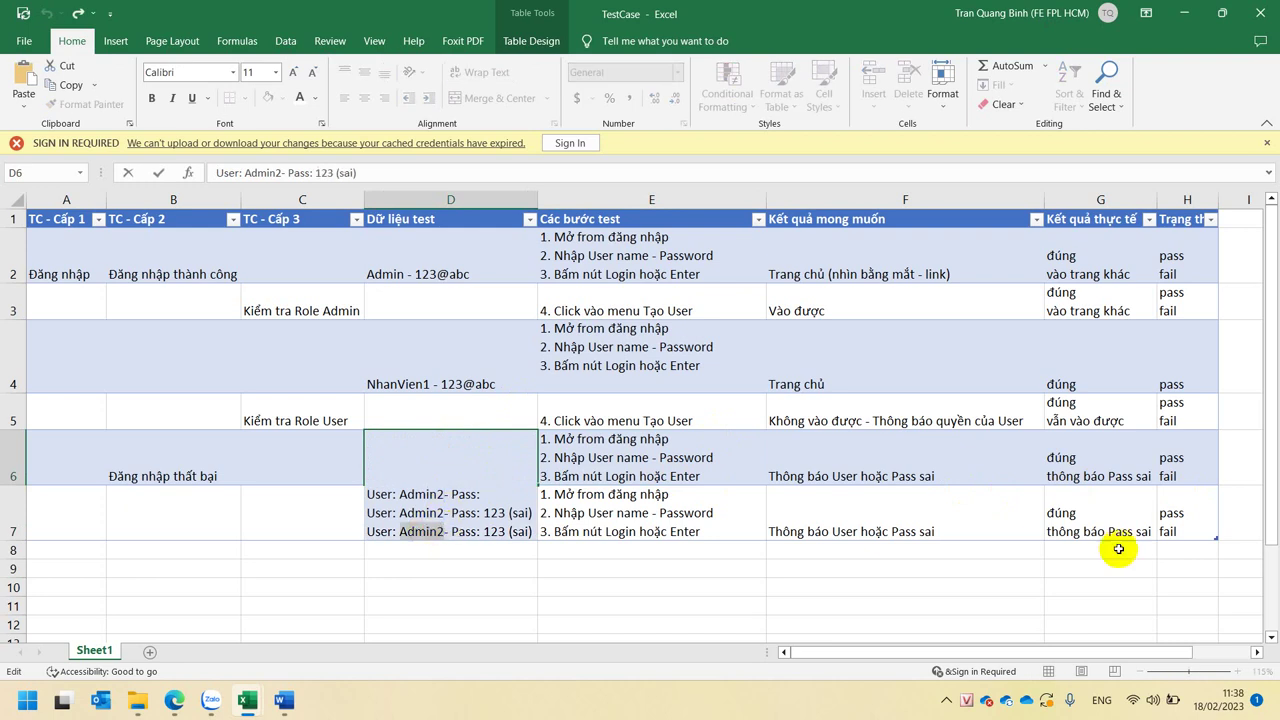
{"action": "key", "text": "Delete"}
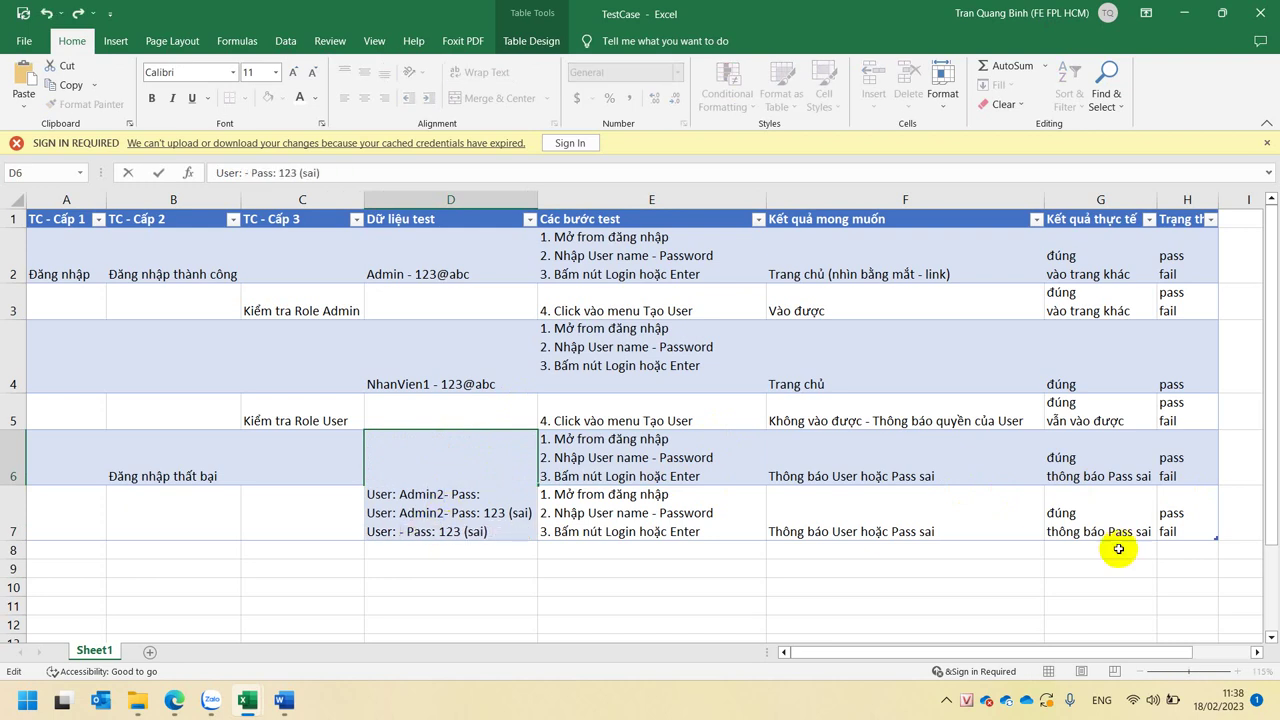
{"action": "key", "text": "Right"}
{"action": "key", "text": "Right"}
{"action": "key", "text": "Right"}
{"action": "key", "text": "Right"}
{"action": "key", "text": "Right"}
{"action": "key", "text": "Right"}
{"action": "key", "text": "Right"}
{"action": "key", "text": "Right"}
{"action": "key", "text": "Right"}
{"action": "key", "text": "Right"}
{"action": "key", "text": "Right"}
{"action": "key", "text": "Right"}
{"action": "left_click_drag", "start_coordinate": [490, 531], "coordinate": [343, 540]}
{"action": "key", "text": "ctrl+c"}
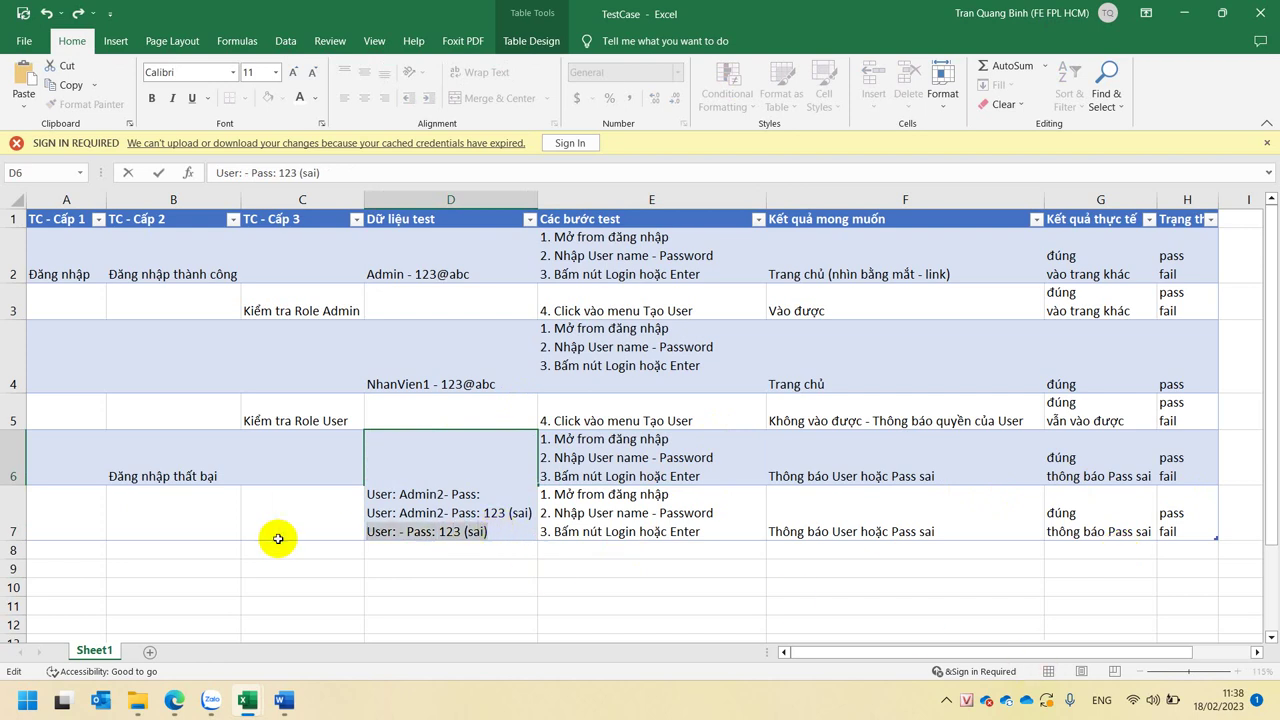
{"action": "left_click", "coordinate": [507, 531]}
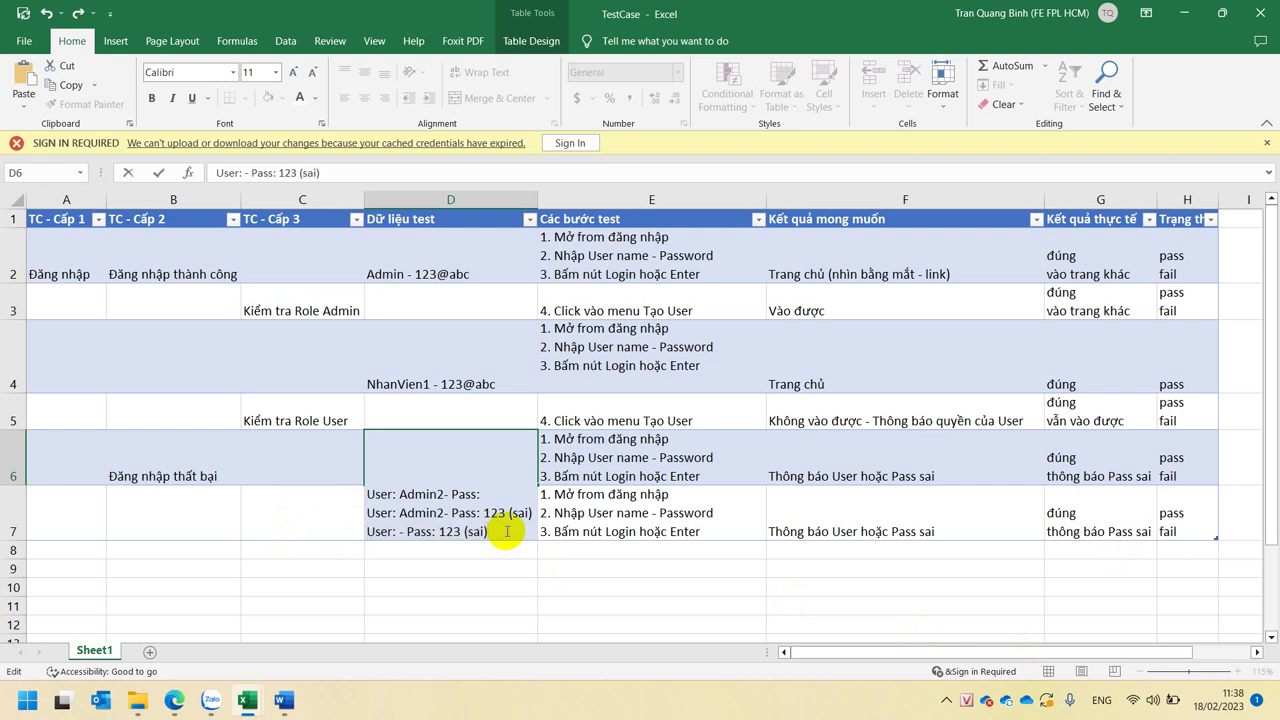
{"action": "key", "text": "alt+Return"}
{"action": "key", "text": "ctrl+v"}
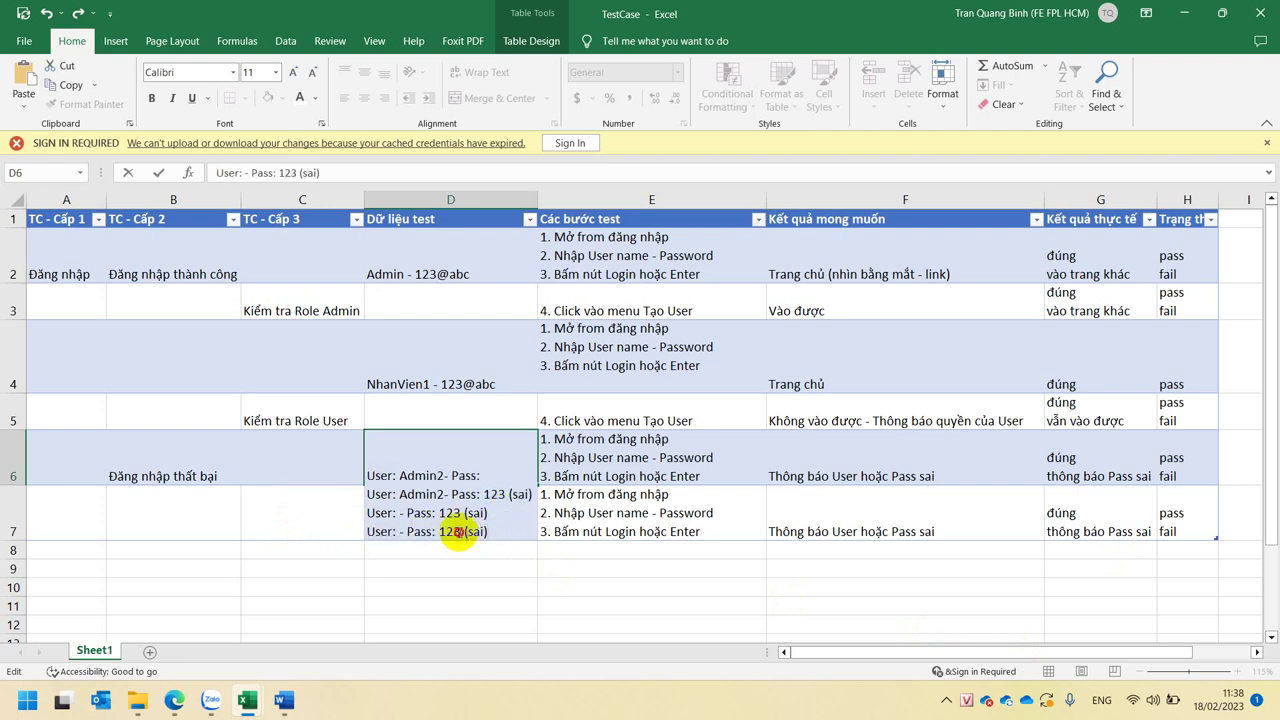
{"action": "left_click", "coordinate": [461, 531]}
{"action": "key", "text": "shift+Right"}
{"action": "key", "text": "shift+Right"}
{"action": "key", "text": "shift+Right"}
{"action": "key", "text": "shift+Right"}
{"action": "key", "text": "shift+Right"}
{"action": "key", "text": "shift+Right"}
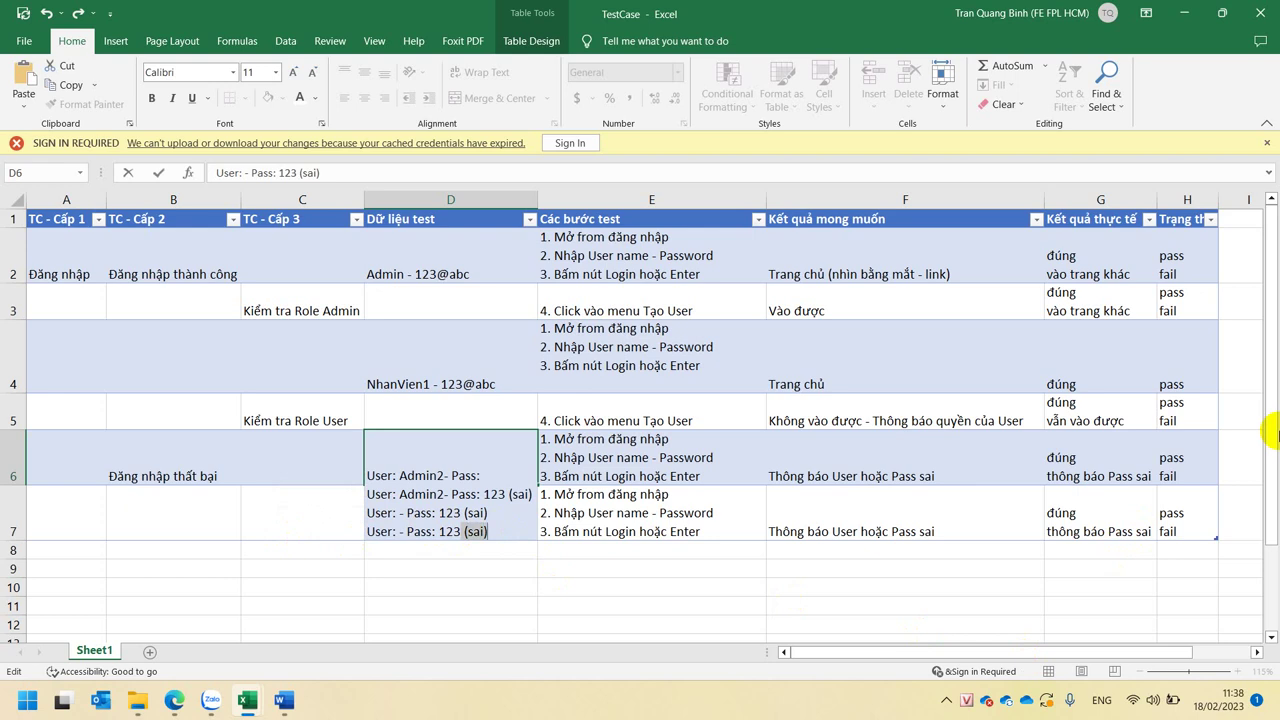
{"action": "type", "text": "$tyu"}
{"action": "key", "text": "Return"}
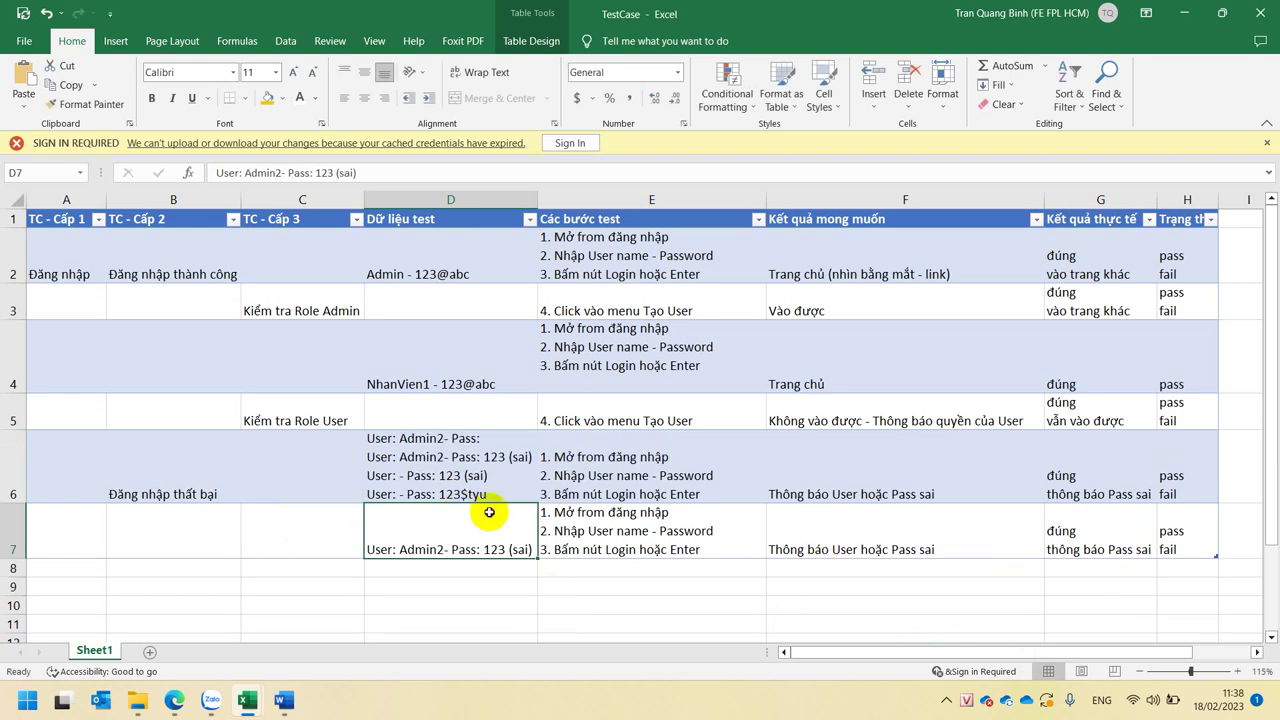
{"action": "left_click_drag", "start_coordinate": [491, 514], "coordinate": [1168, 545]}
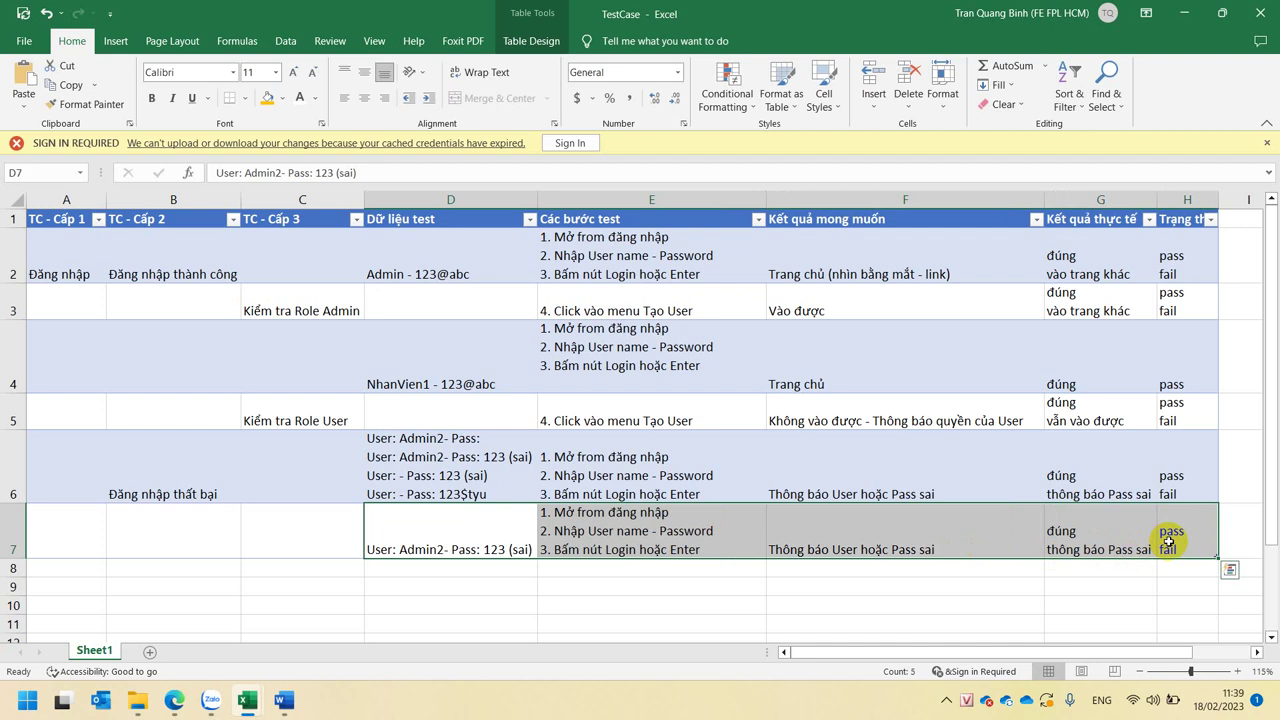
{"action": "key", "text": "Delete"}
{"action": "left_click", "coordinate": [213, 466]}
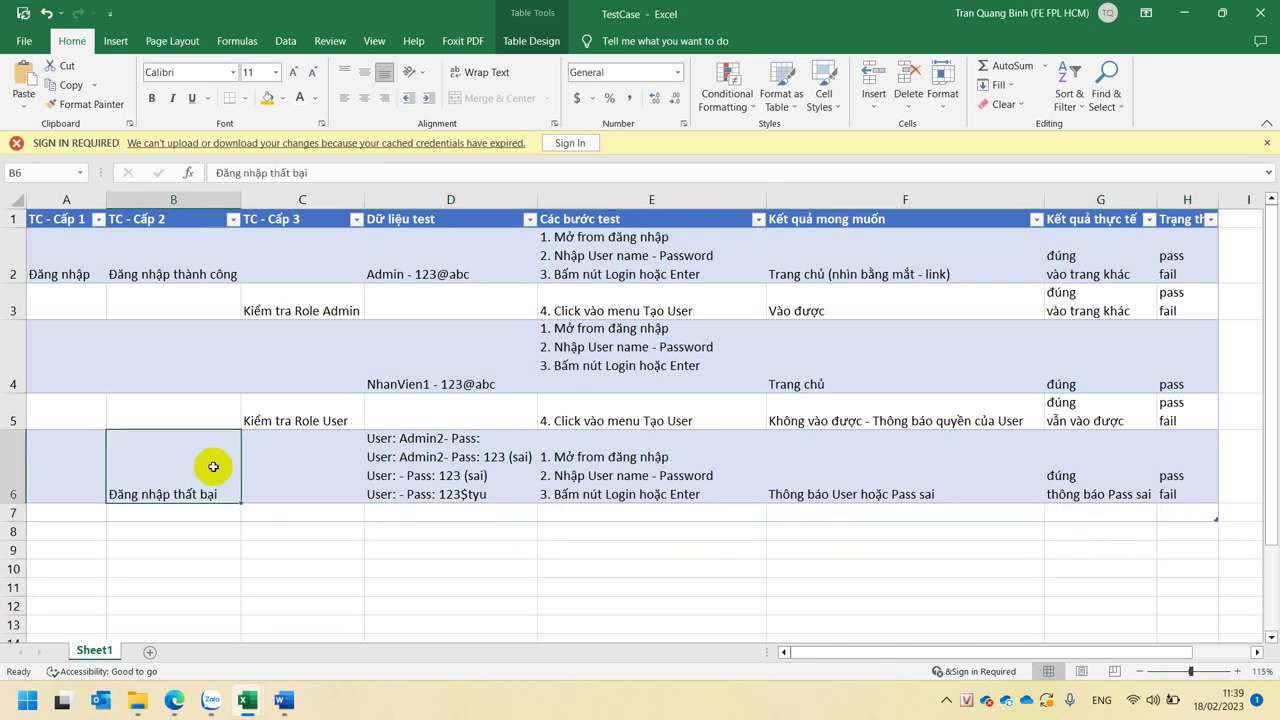
{"action": "left_click", "coordinate": [414, 452]}
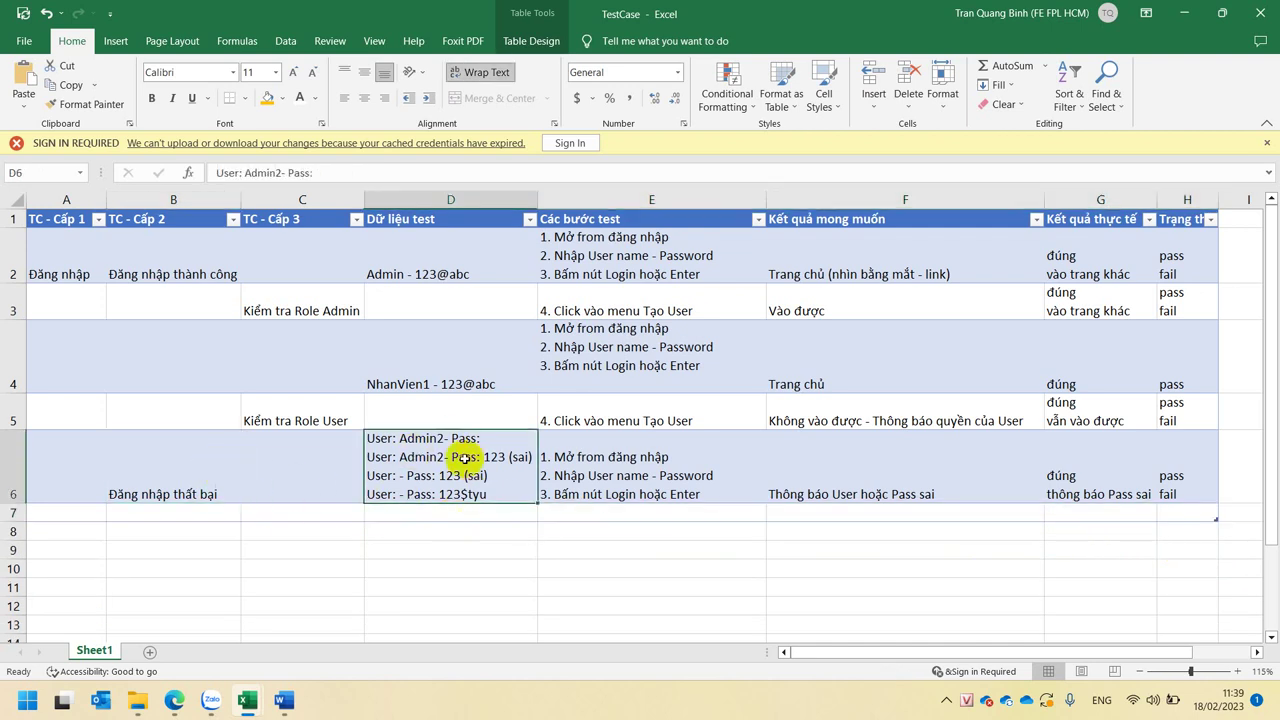
{"action": "left_click", "coordinate": [450, 199]}
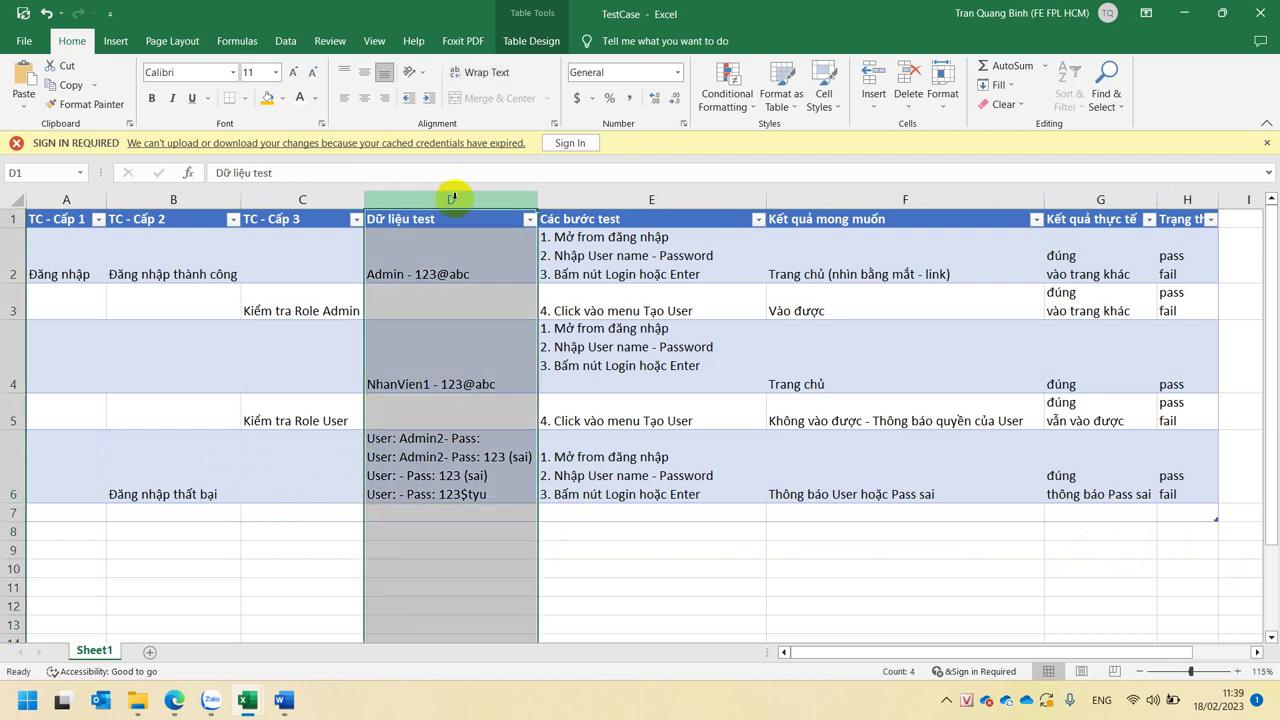
{"action": "left_click", "coordinate": [447, 358]}
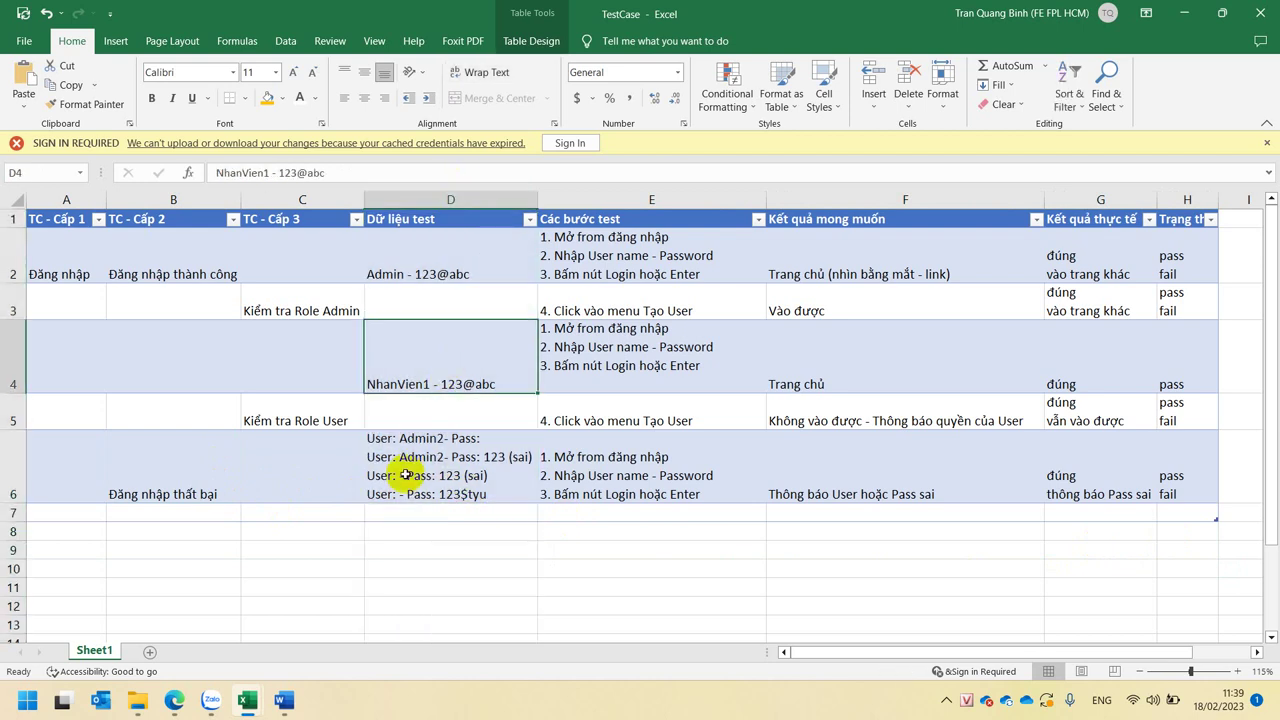
{"action": "double_click", "coordinate": [406, 460]}
{"action": "left_click_drag", "start_coordinate": [368, 456], "coordinate": [491, 454]}
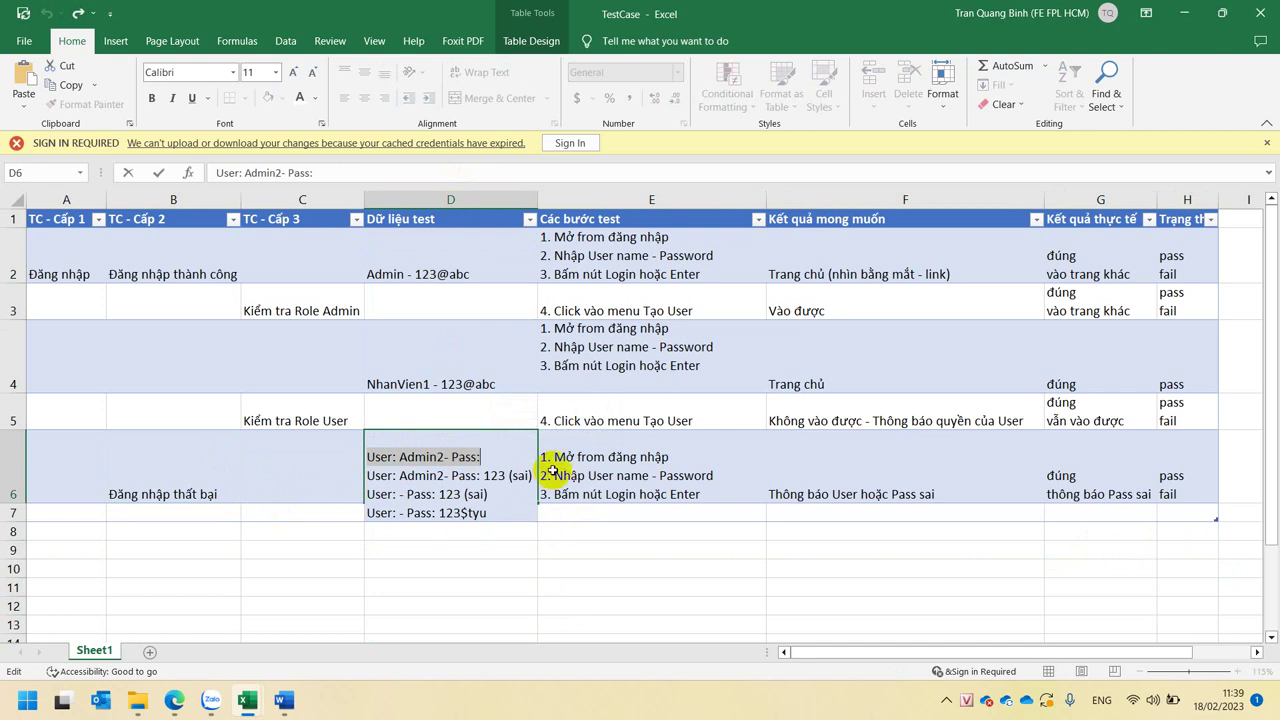
{"action": "left_click", "coordinate": [552, 470]}
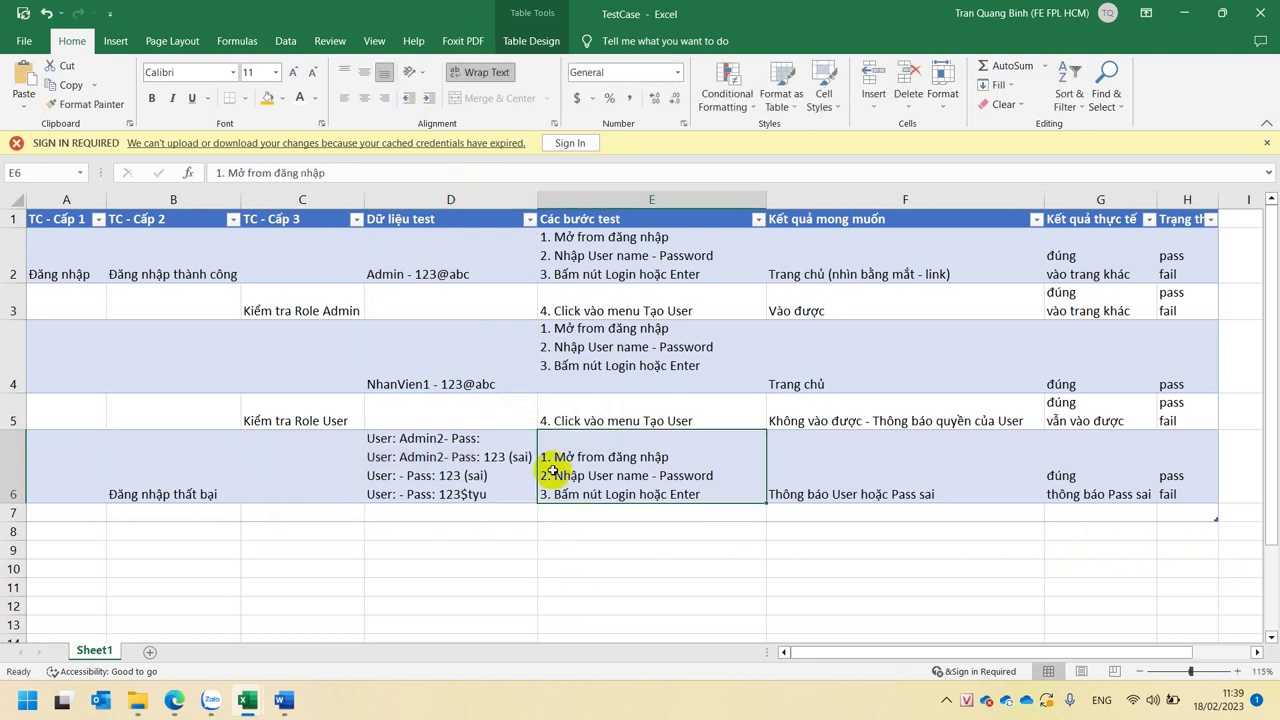
{"action": "left_click", "coordinate": [790, 458]}
{"action": "left_click", "coordinate": [1058, 458]}
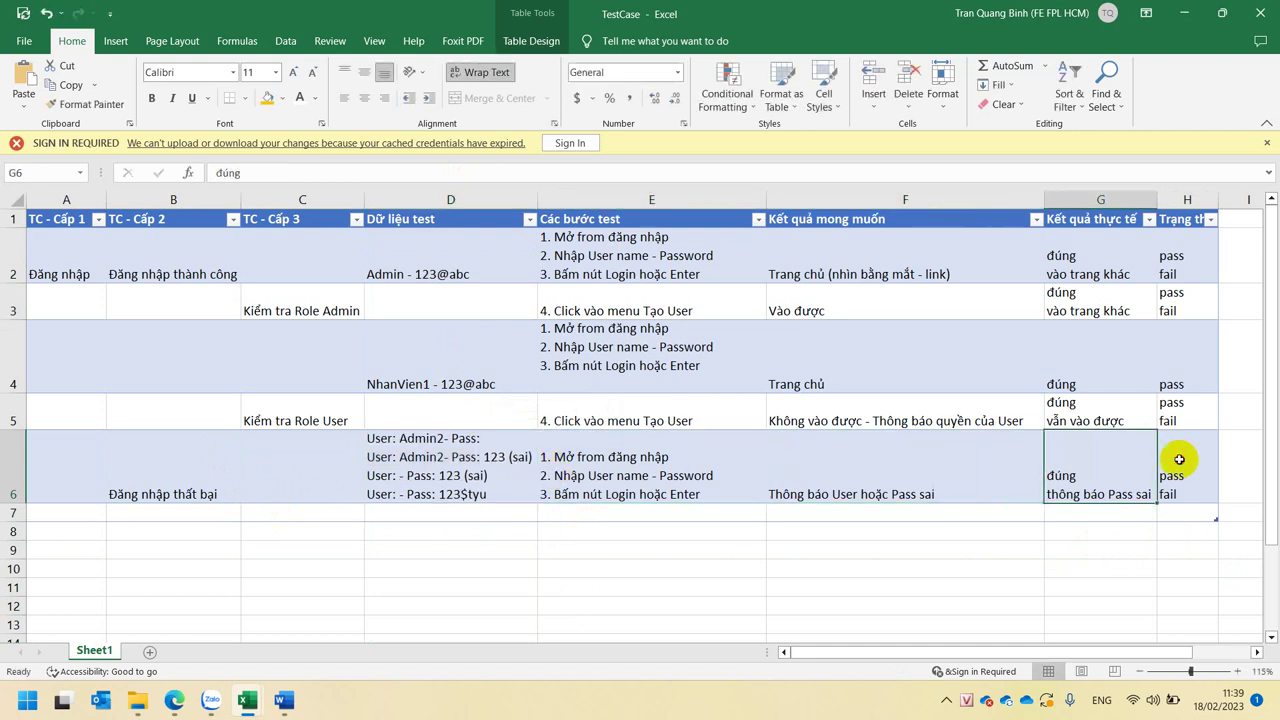
{"action": "left_click", "coordinate": [1179, 459]}
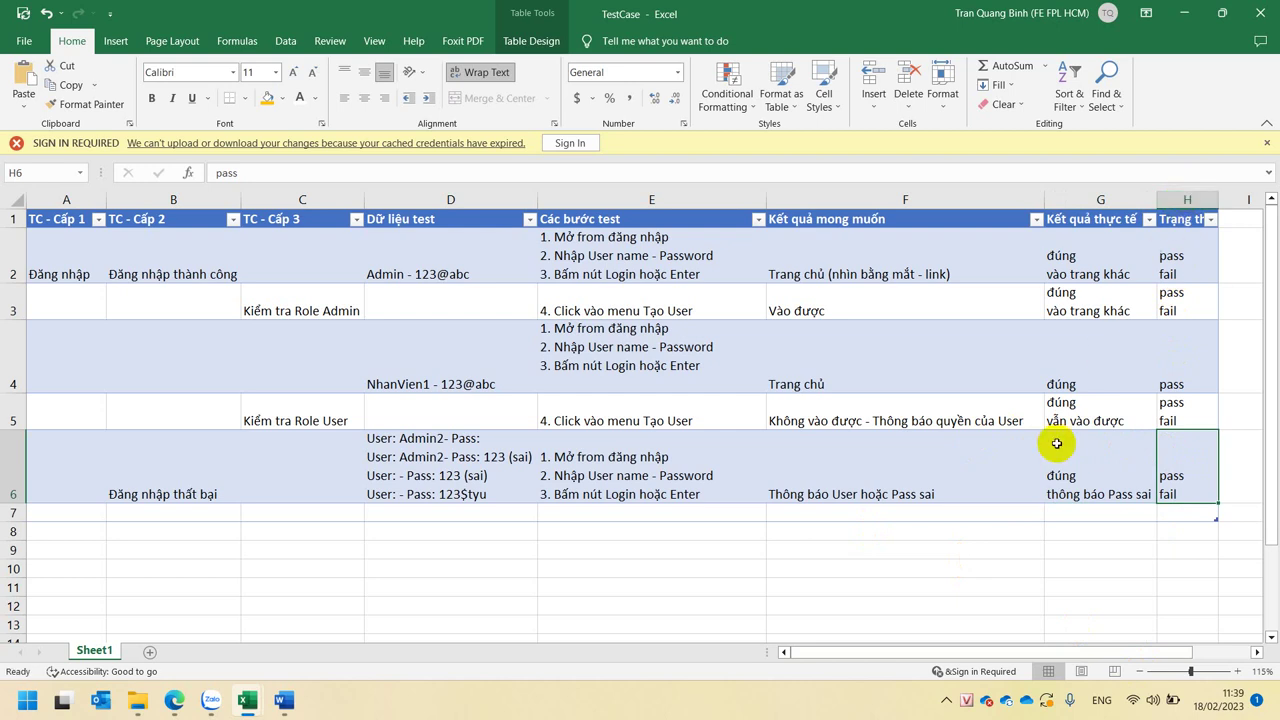
{"action": "left_click", "coordinate": [945, 477]}
{"action": "left_click", "coordinate": [1125, 452]}
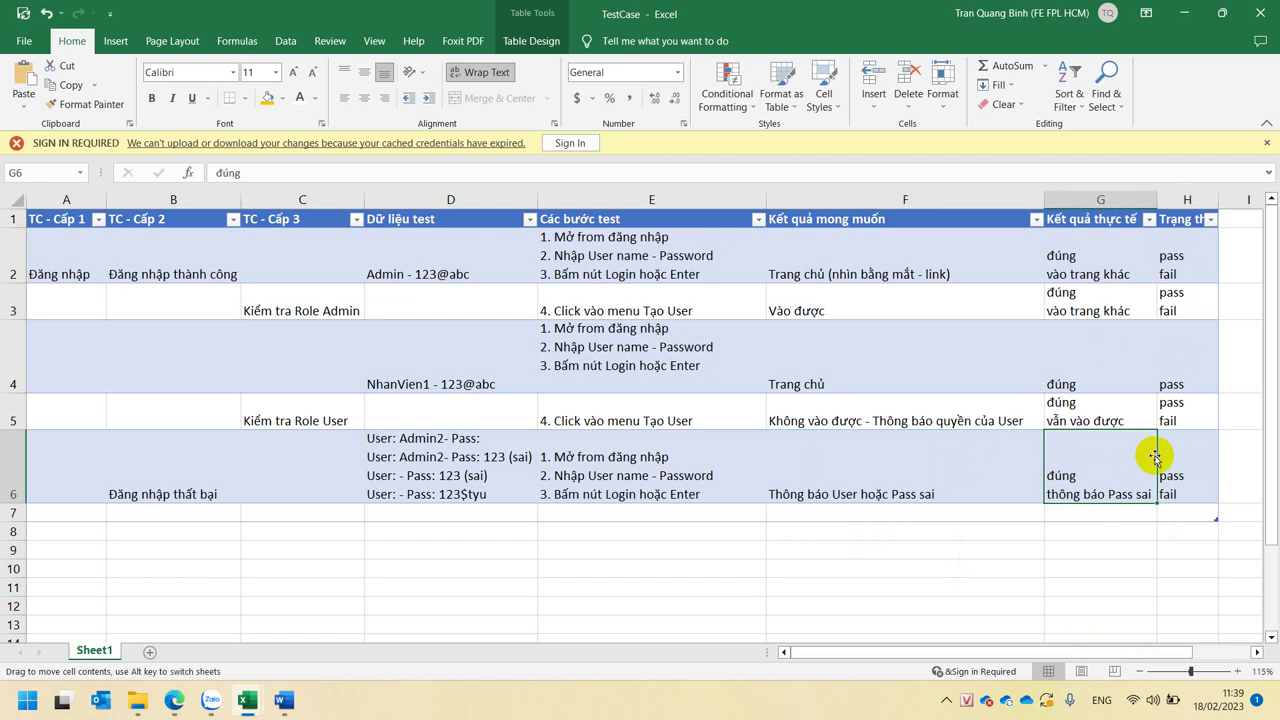
{"action": "left_click", "coordinate": [1165, 451]}
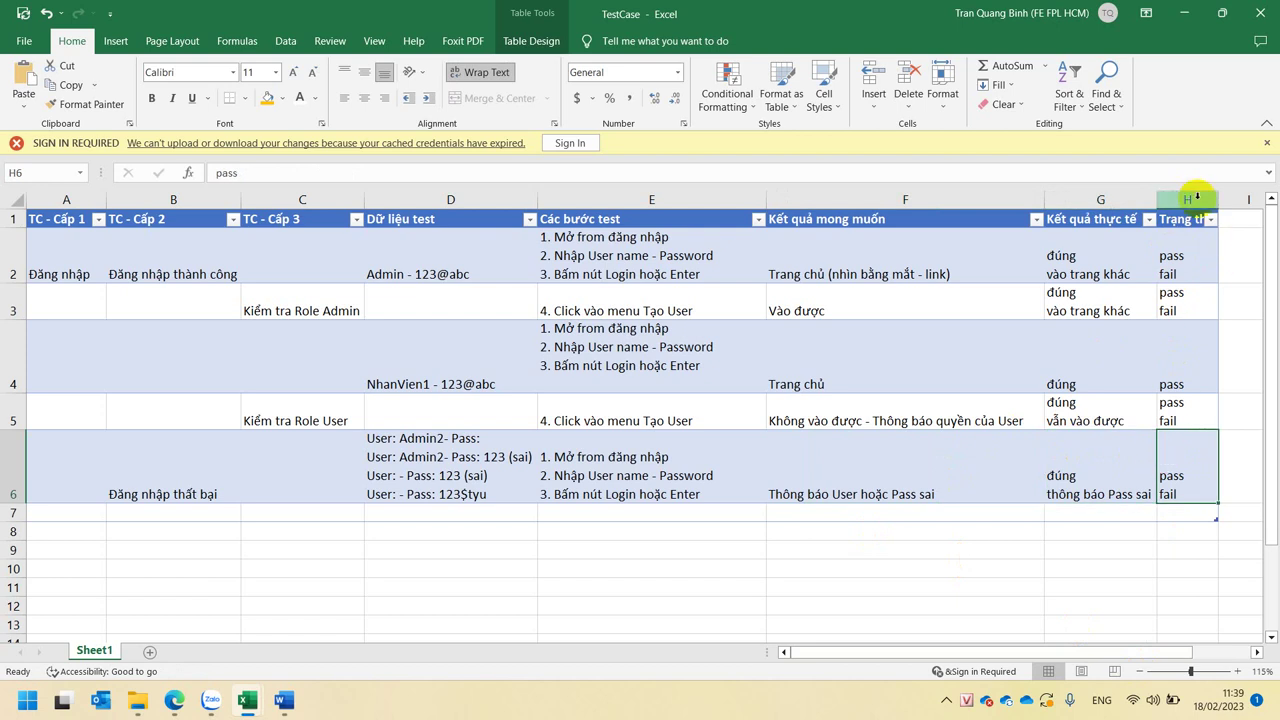
{"action": "left_click_drag", "start_coordinate": [1197, 195], "coordinate": [45, 193]}
{"action": "left_click", "coordinate": [188, 358]}
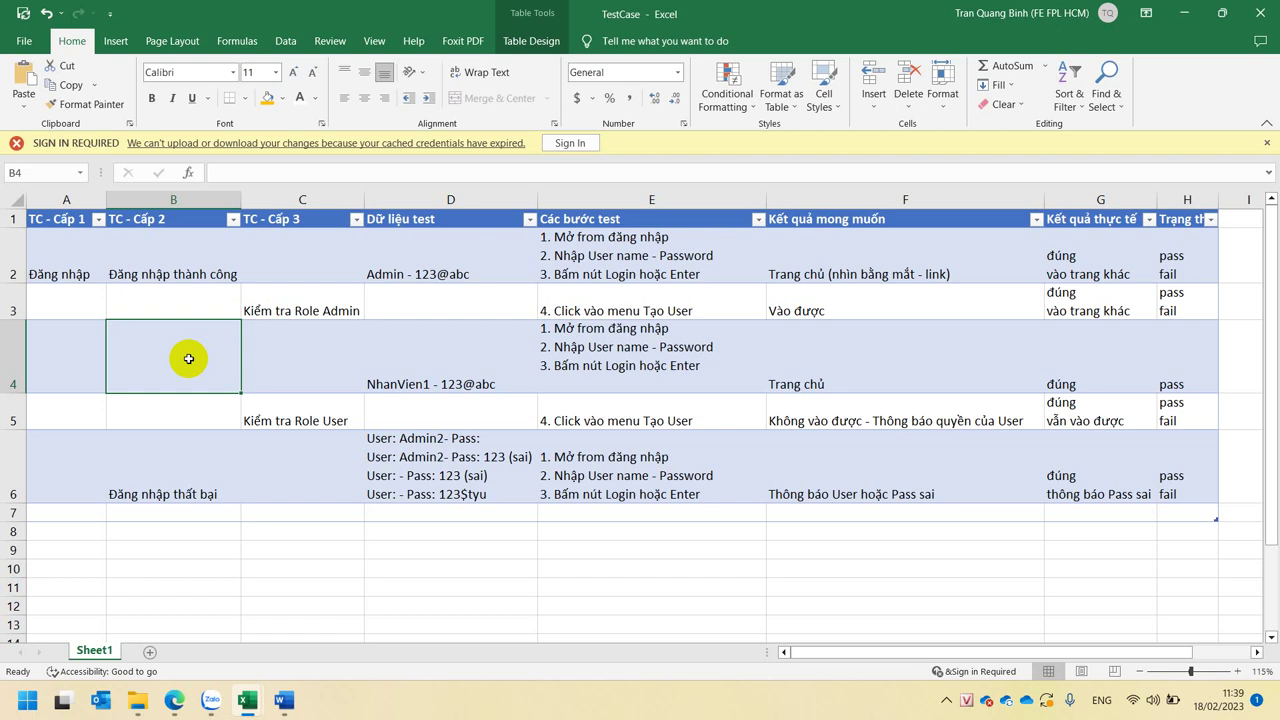
{"action": "mouse_move", "coordinate": [245, 703]}
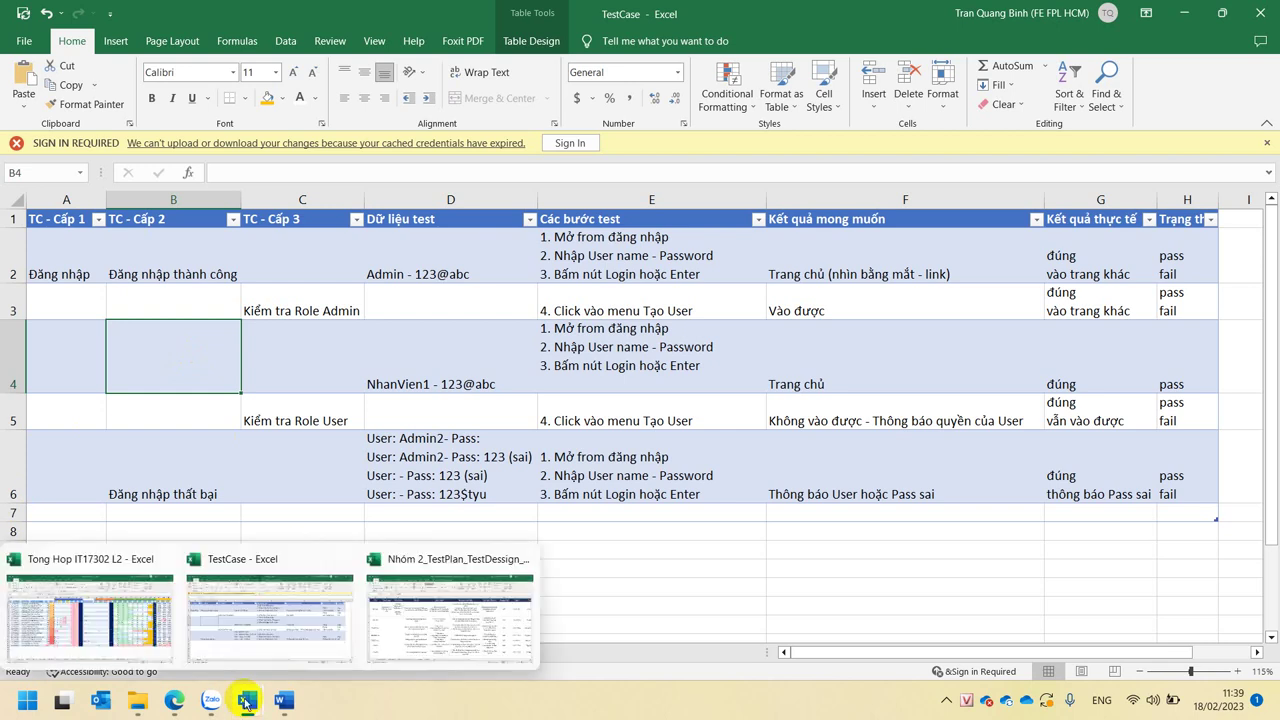
{"action": "left_click", "coordinate": [655, 440]}
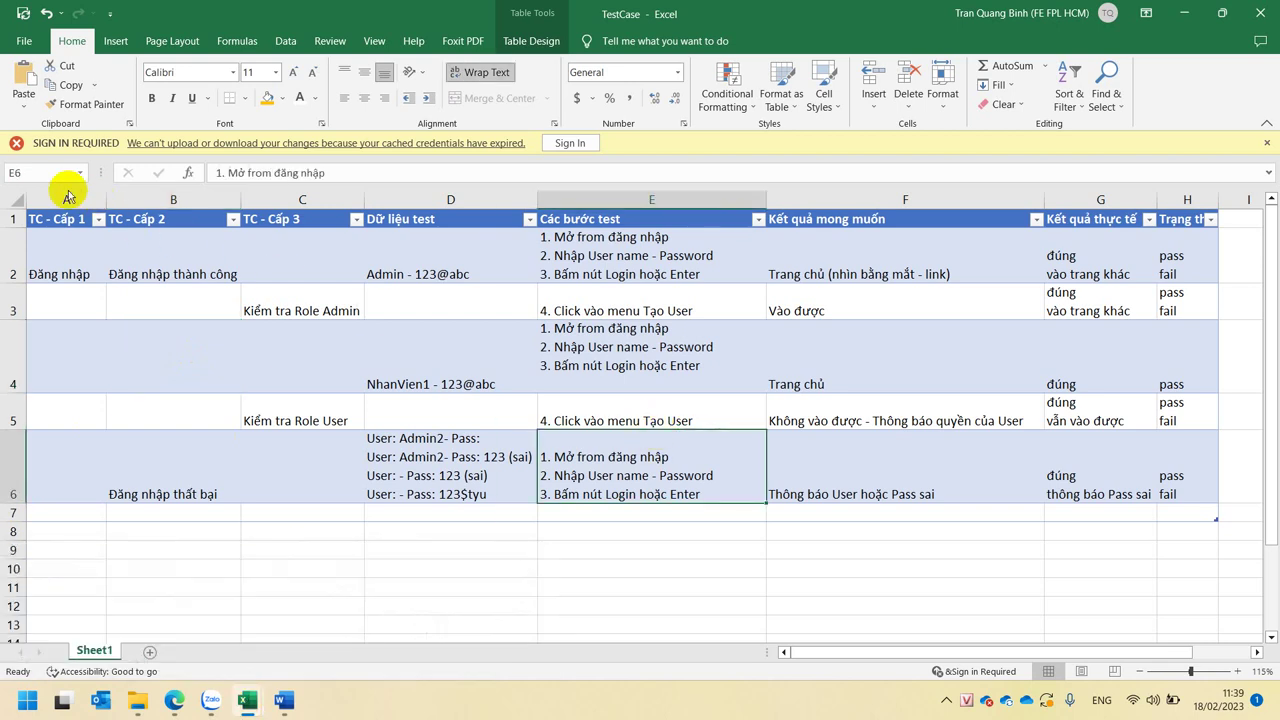
{"action": "left_click_drag", "start_coordinate": [68, 196], "coordinate": [1171, 219]}
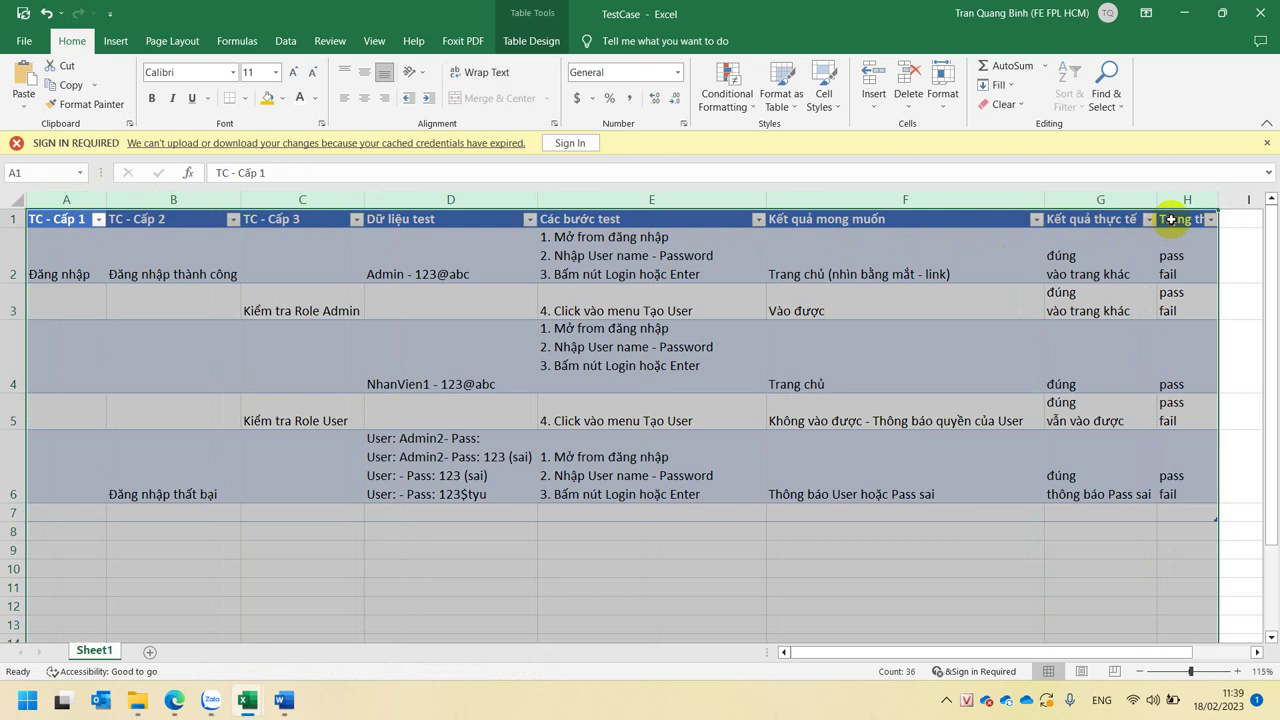
{"action": "left_click", "coordinate": [740, 257]}
{"action": "left_click", "coordinate": [857, 268]}
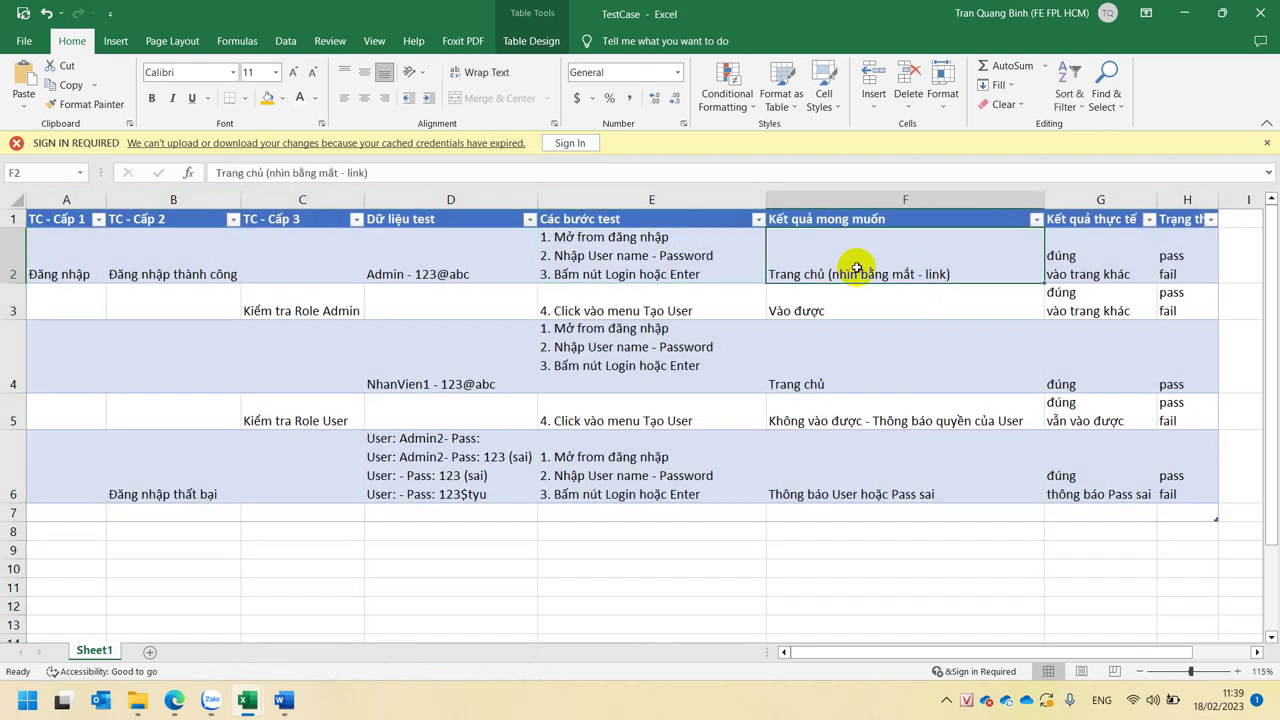
{"action": "left_click", "coordinate": [1100, 262]}
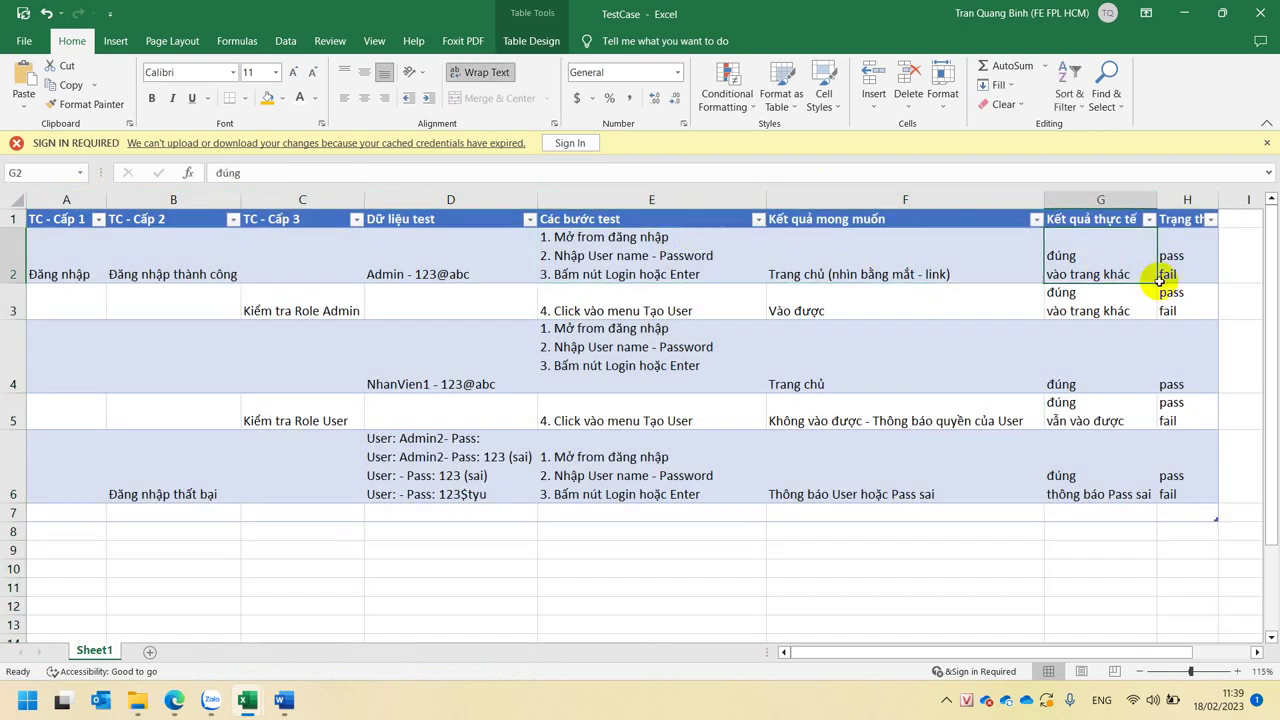
{"action": "left_click", "coordinate": [1181, 259]}
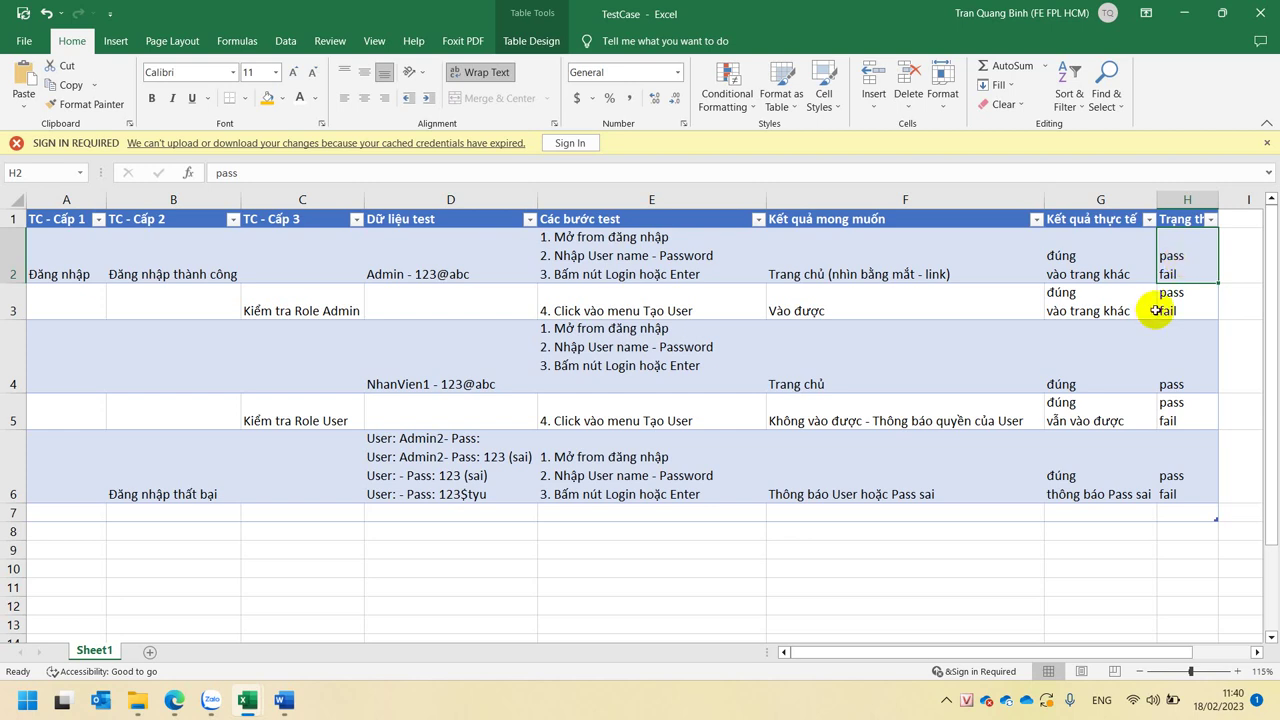
{"action": "left_click", "coordinate": [630, 568]}
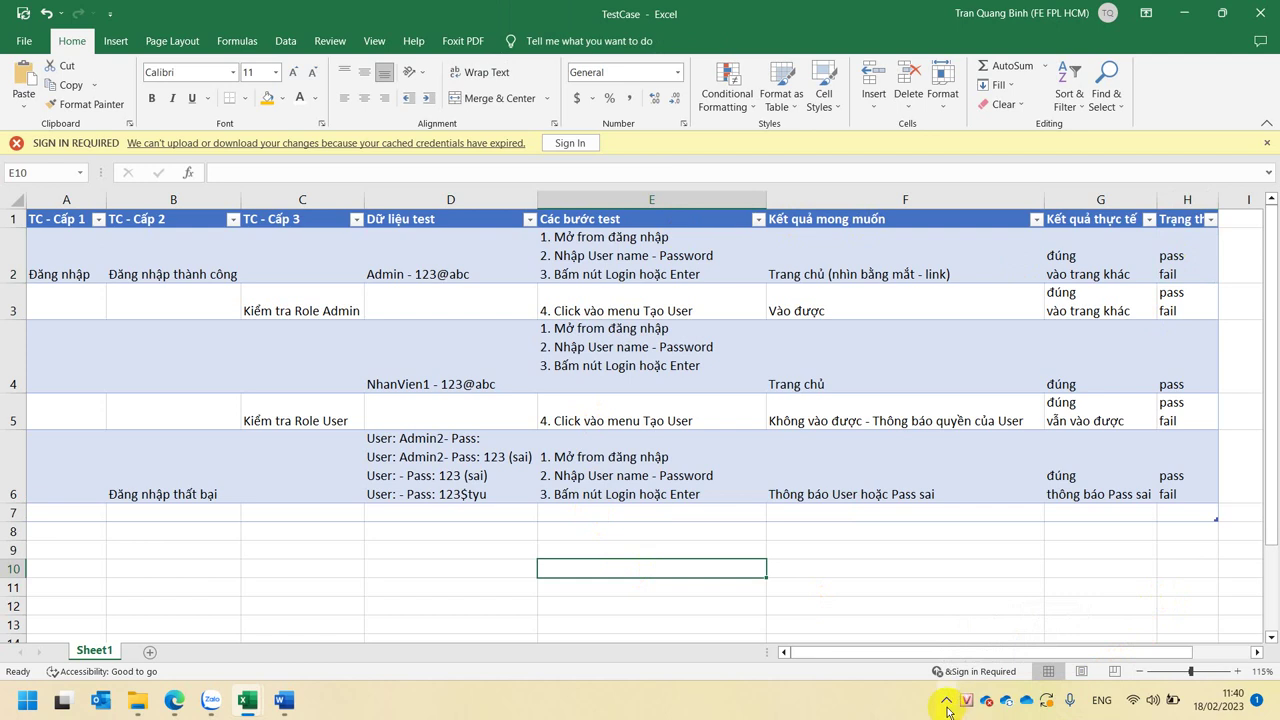
{"action": "left_click", "coordinate": [989, 543]}
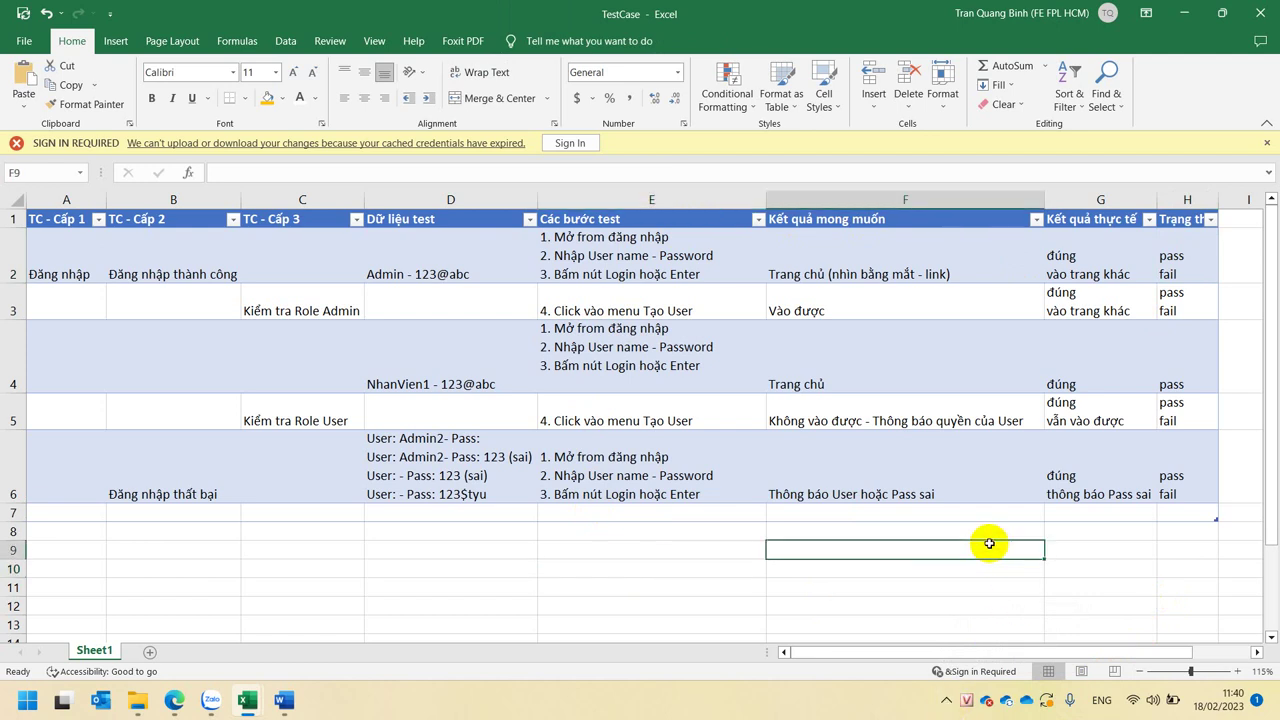
{"action": "left_click", "coordinate": [752, 572]}
{"action": "left_click", "coordinate": [472, 583]}
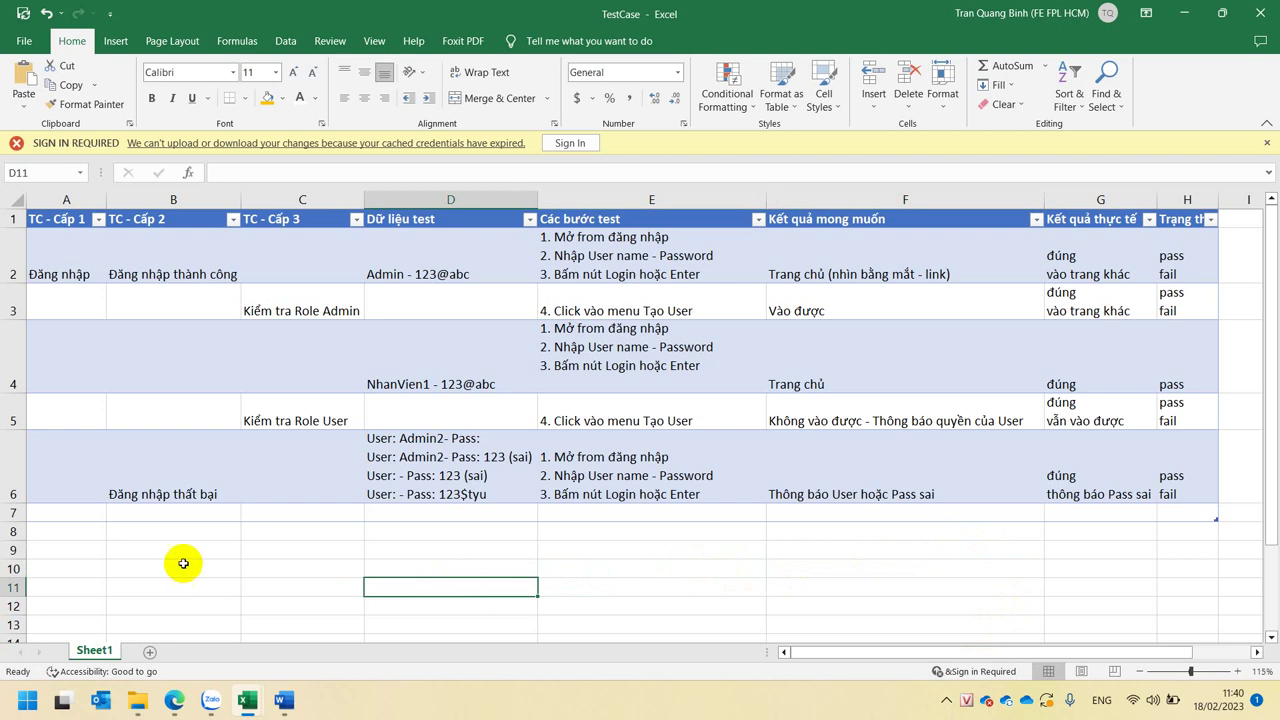
{"action": "left_click", "coordinate": [62, 567]}
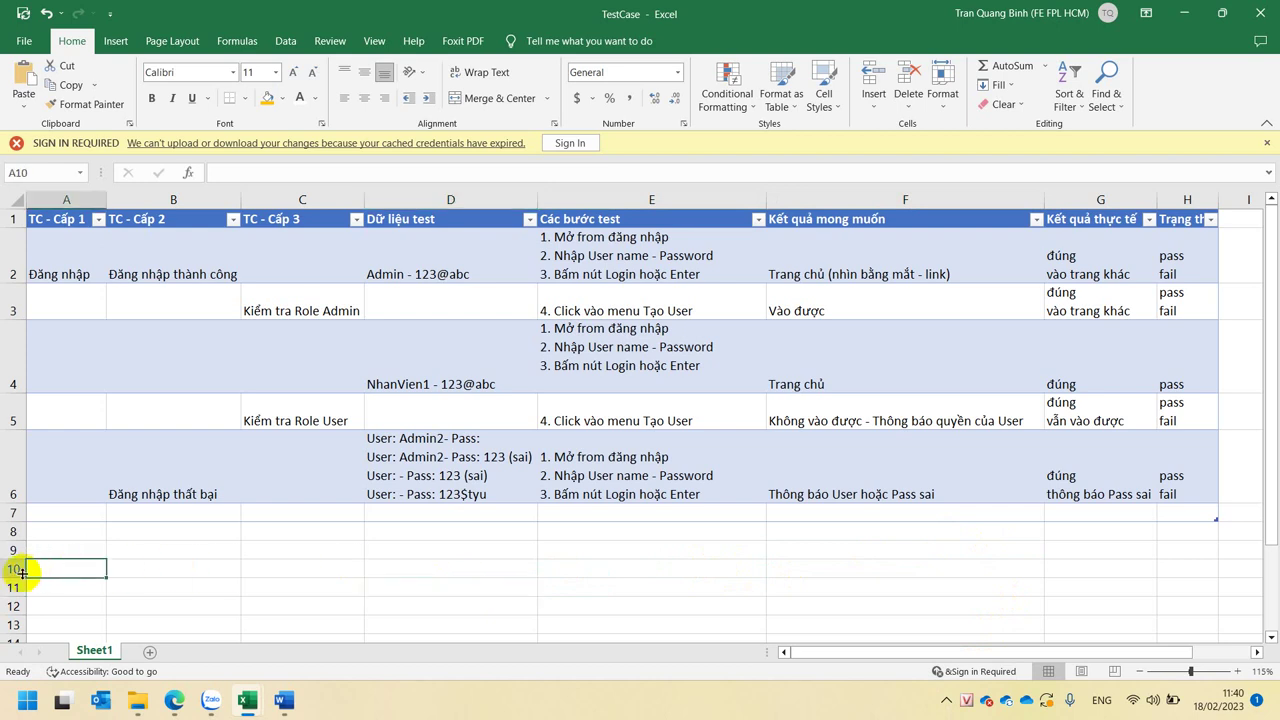
{"action": "left_click", "coordinate": [14, 568]}
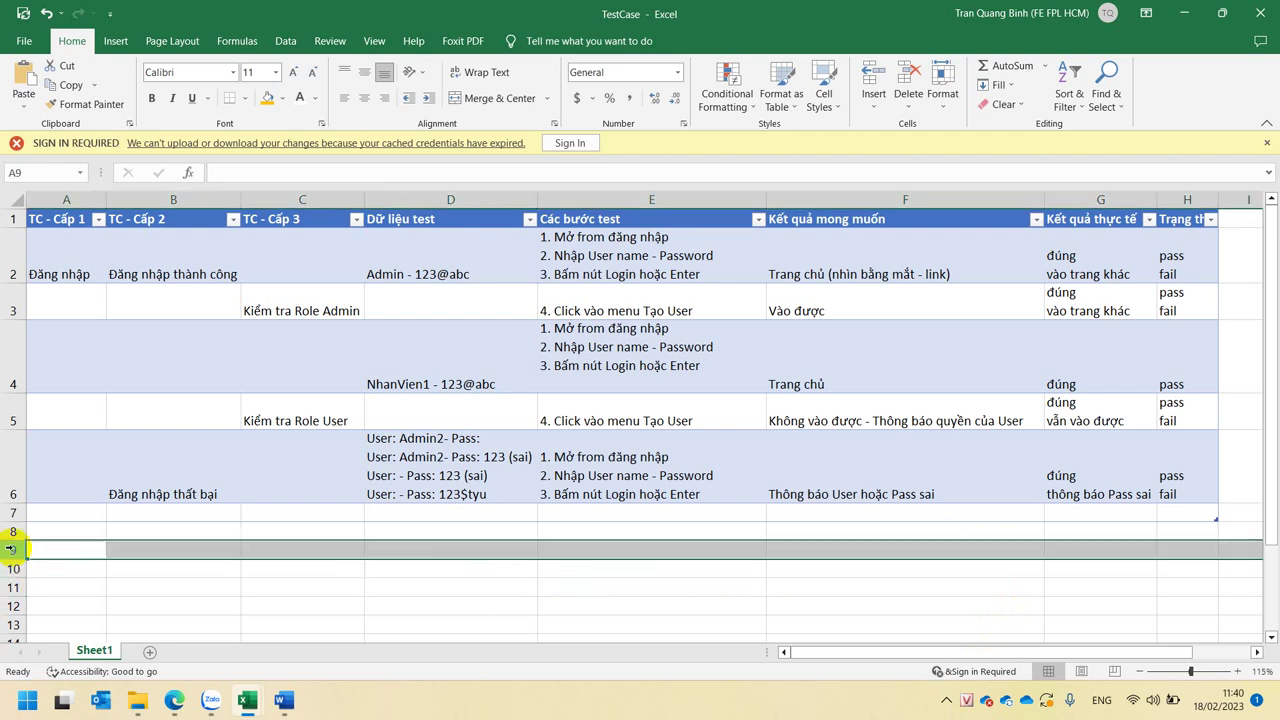
{"action": "left_click_drag", "start_coordinate": [13, 550], "coordinate": [13, 562]}
{"action": "left_click", "coordinate": [75, 545]}
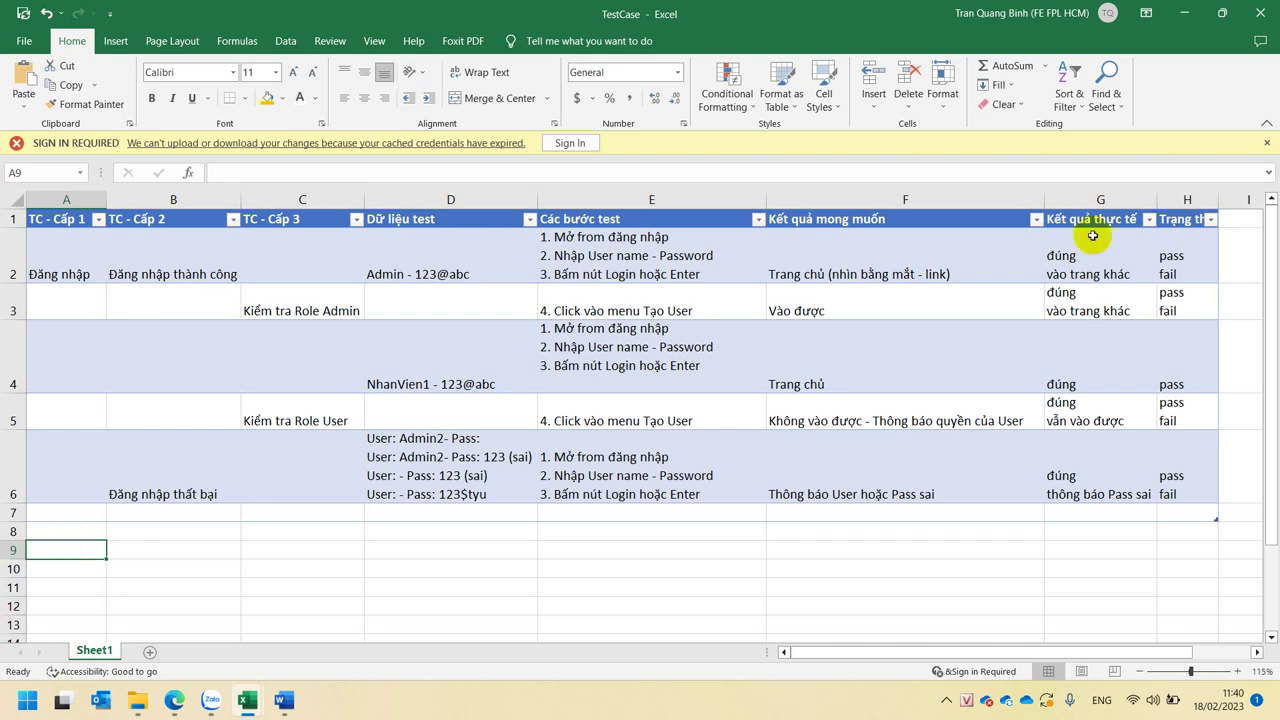
- Auto-fit column H so the Trạng thái header shows in full
{"action": "double_click", "coordinate": [1214, 197]}
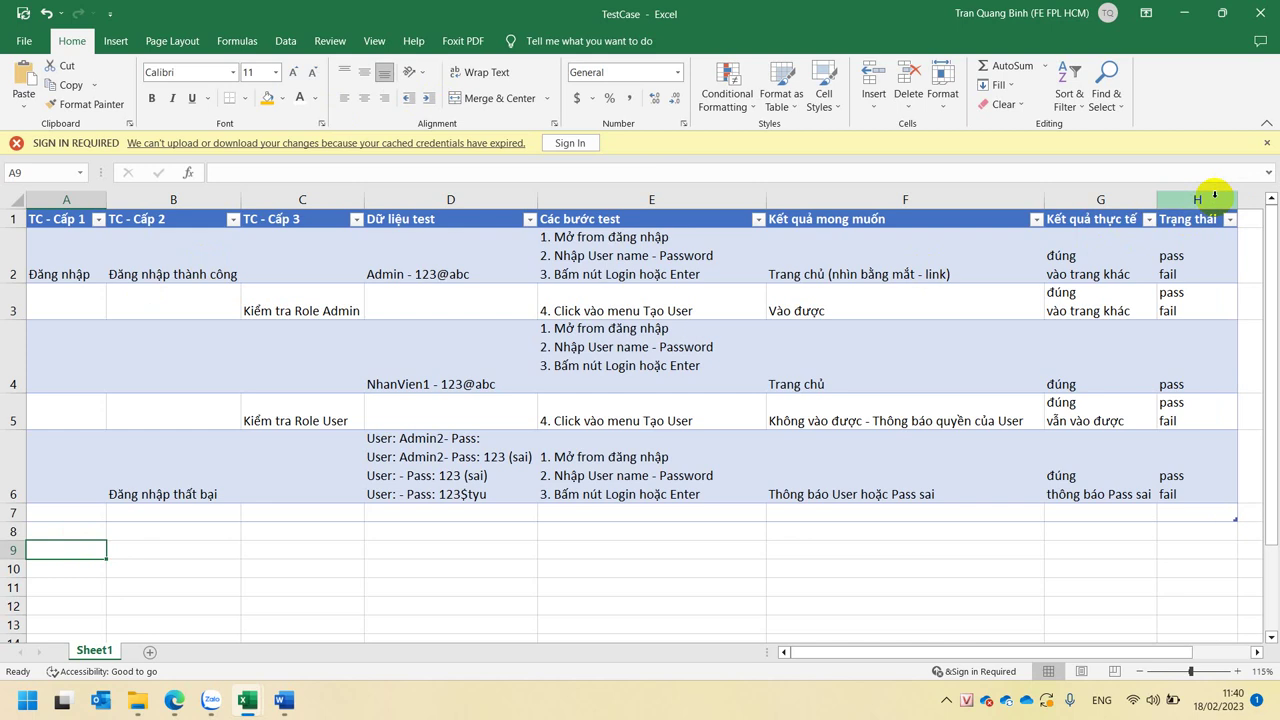
{"action": "left_click", "coordinate": [1210, 253]}
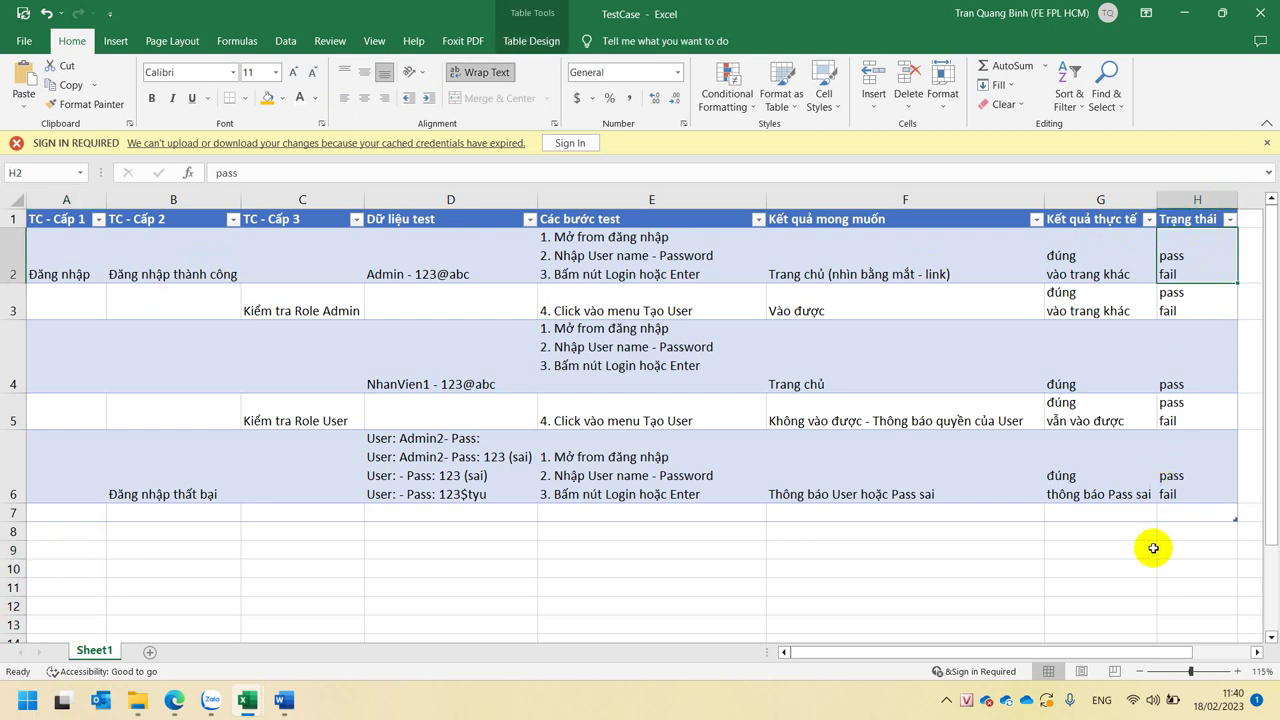
{"action": "left_click", "coordinate": [1181, 512]}
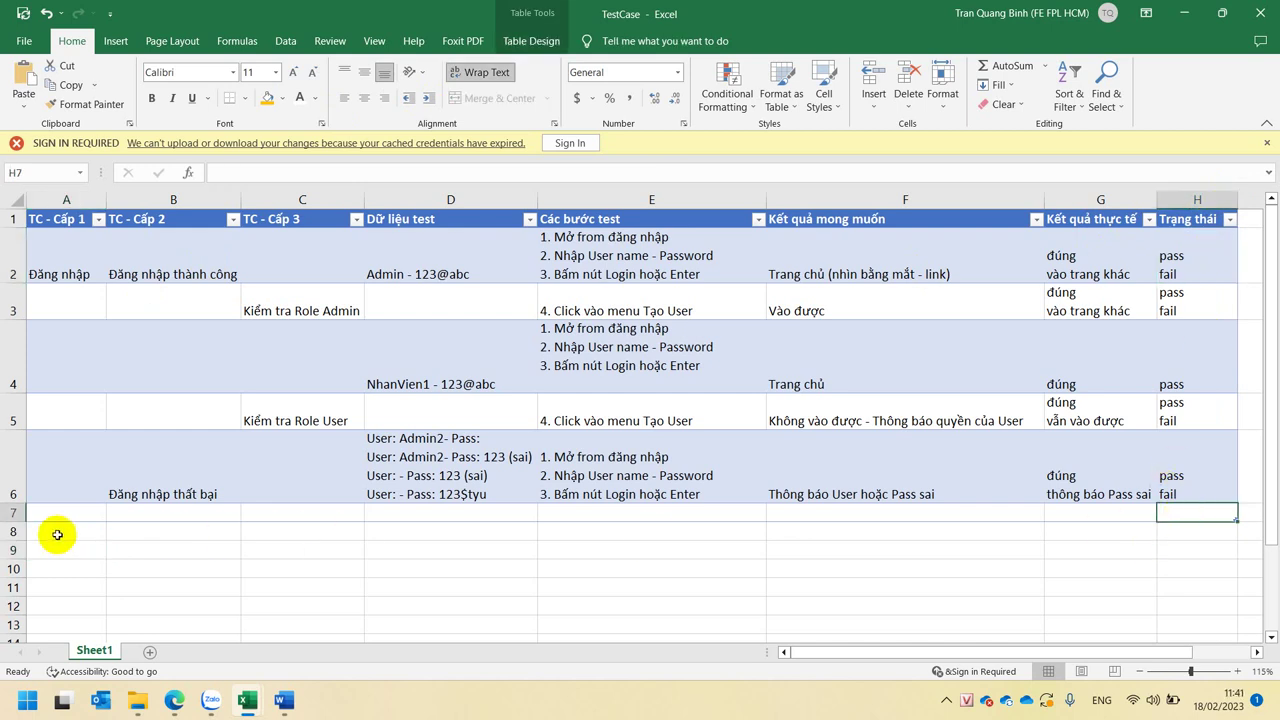
- Delete the empty row 7 from the table
{"action": "right_click", "coordinate": [13, 512]}
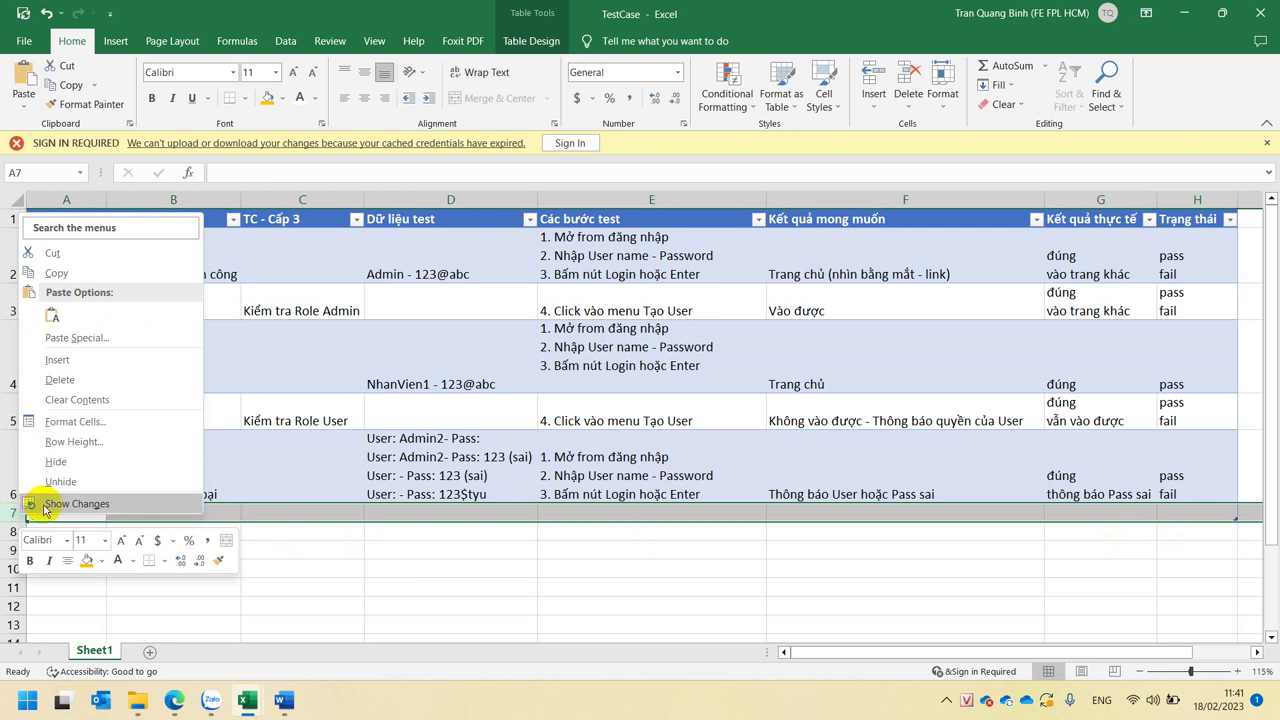
{"action": "left_click", "coordinate": [100, 379]}
{"action": "left_click", "coordinate": [354, 563]}
{"action": "left_click", "coordinate": [320, 527]}
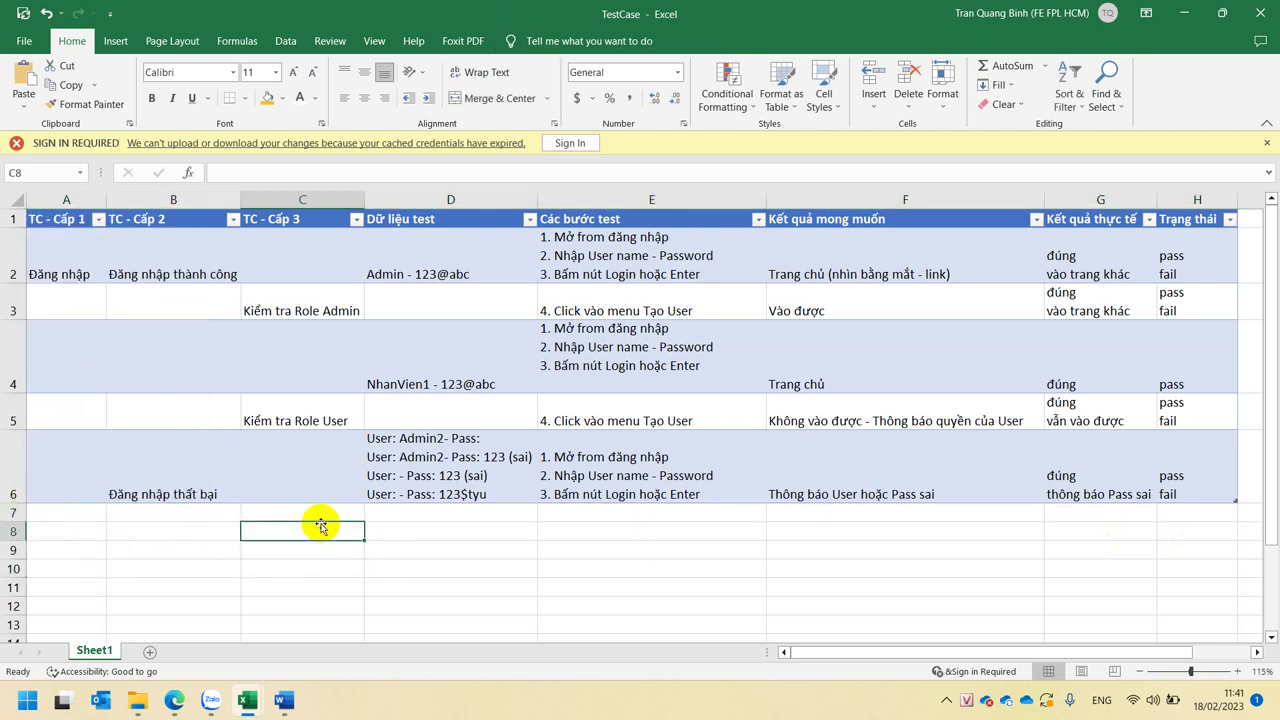
{"action": "left_click", "coordinate": [327, 511]}
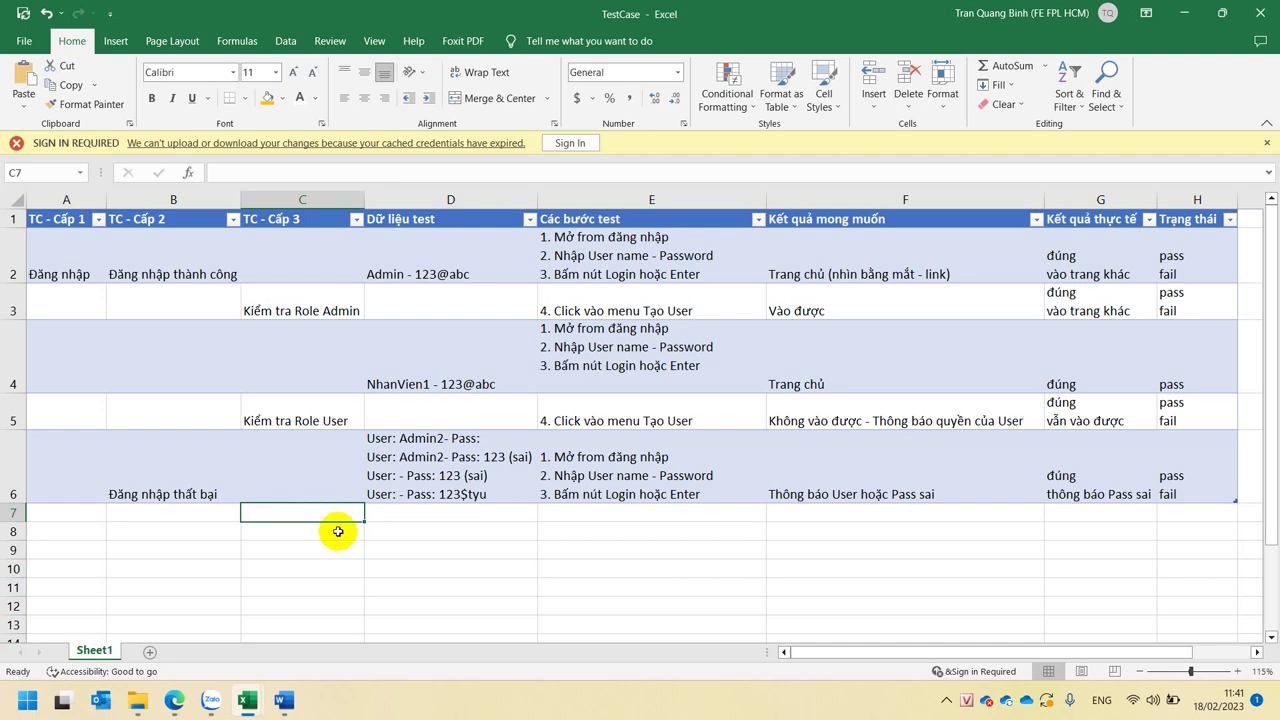
{"action": "left_click", "coordinate": [335, 532]}
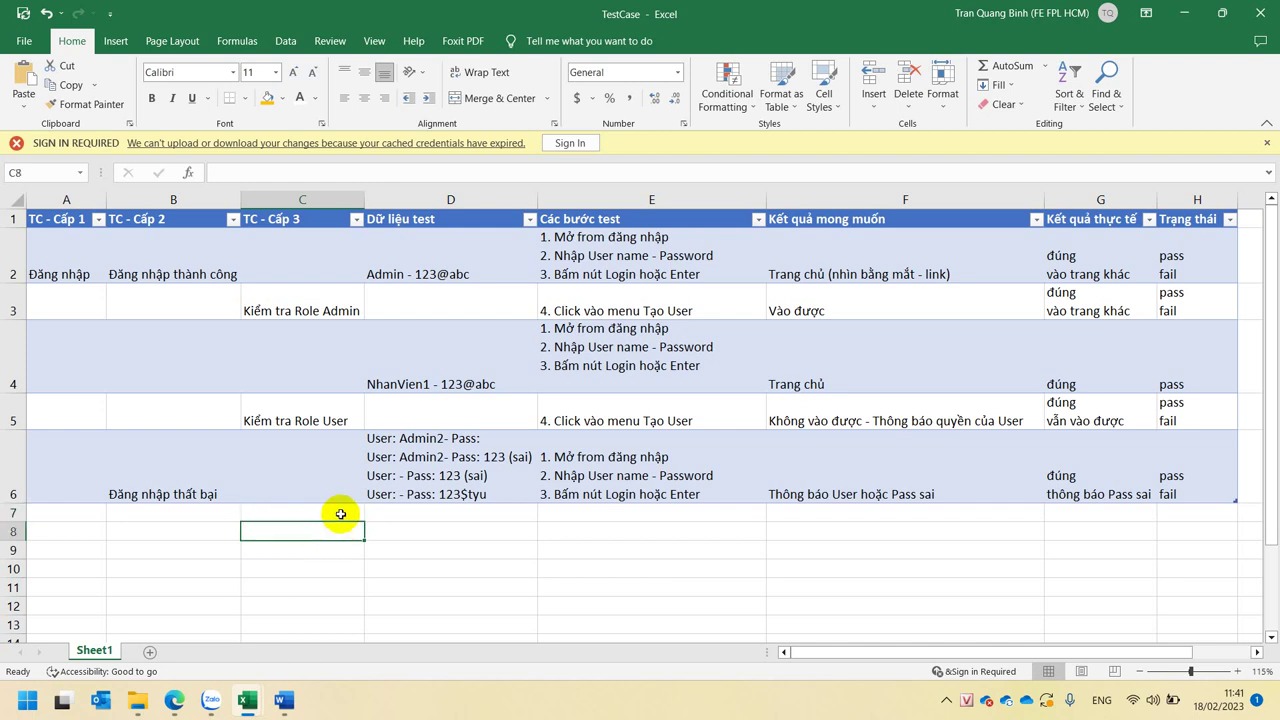
{"action": "left_click", "coordinate": [340, 514]}
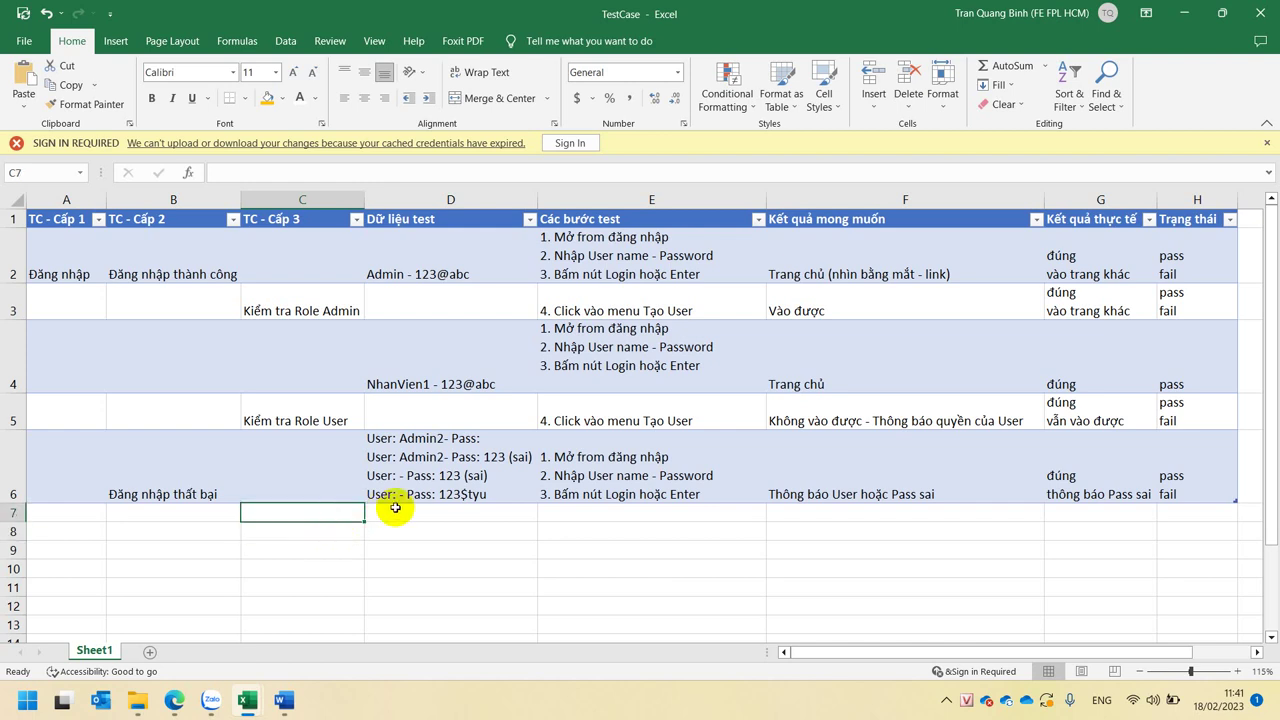
{"action": "mouse_move", "coordinate": [174, 700]}
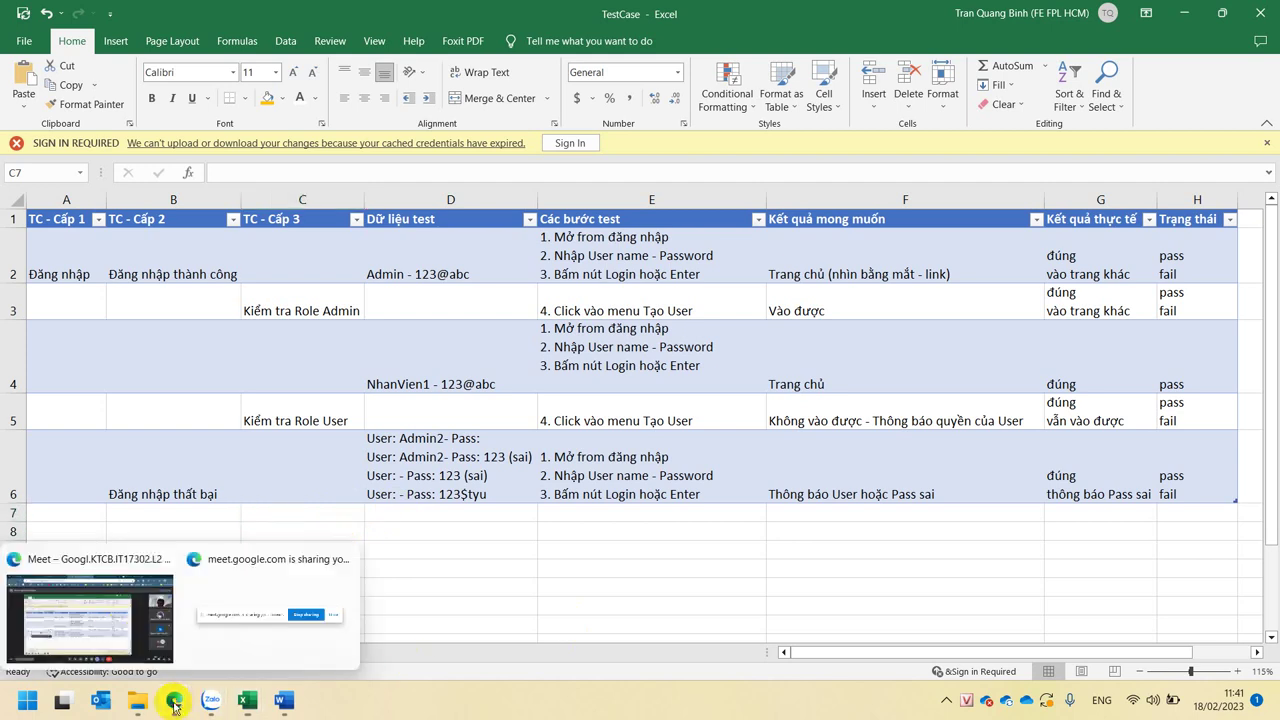
- Switch to the Google Meet call, show the in-call chat, and expand the hidden tray icons
{"action": "left_click", "coordinate": [109, 630]}
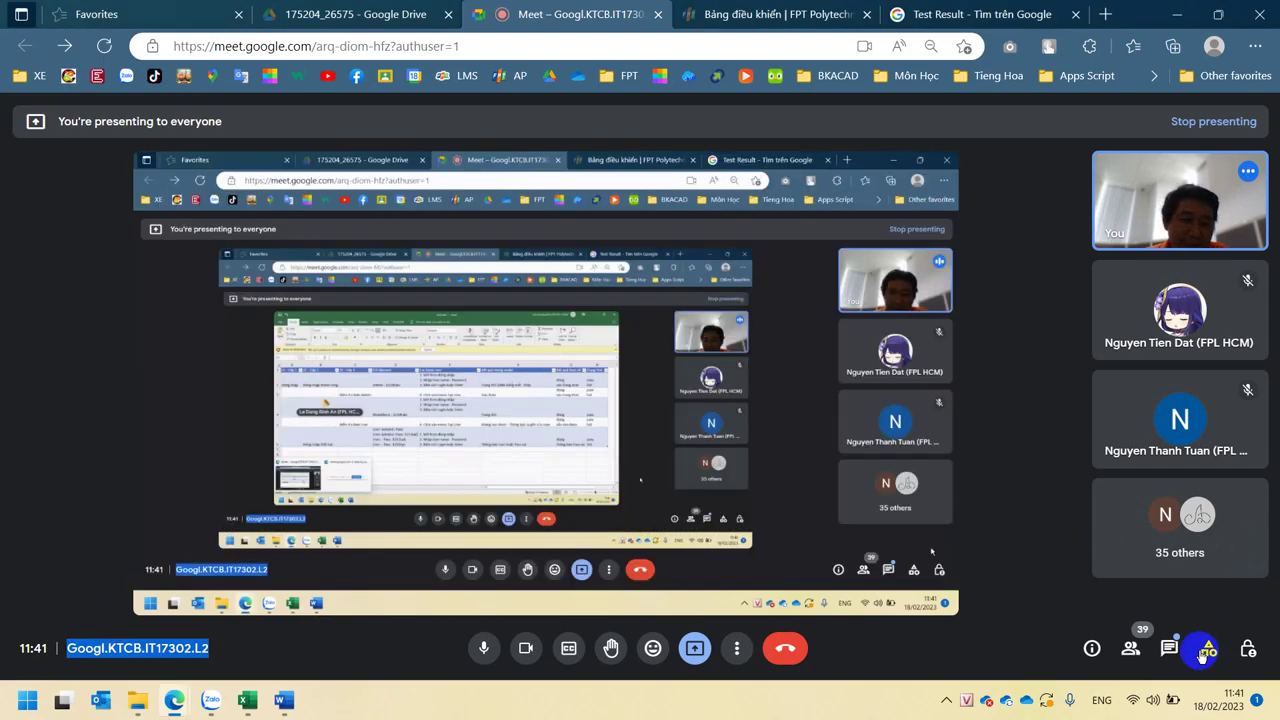
{"action": "left_click", "coordinate": [1170, 650]}
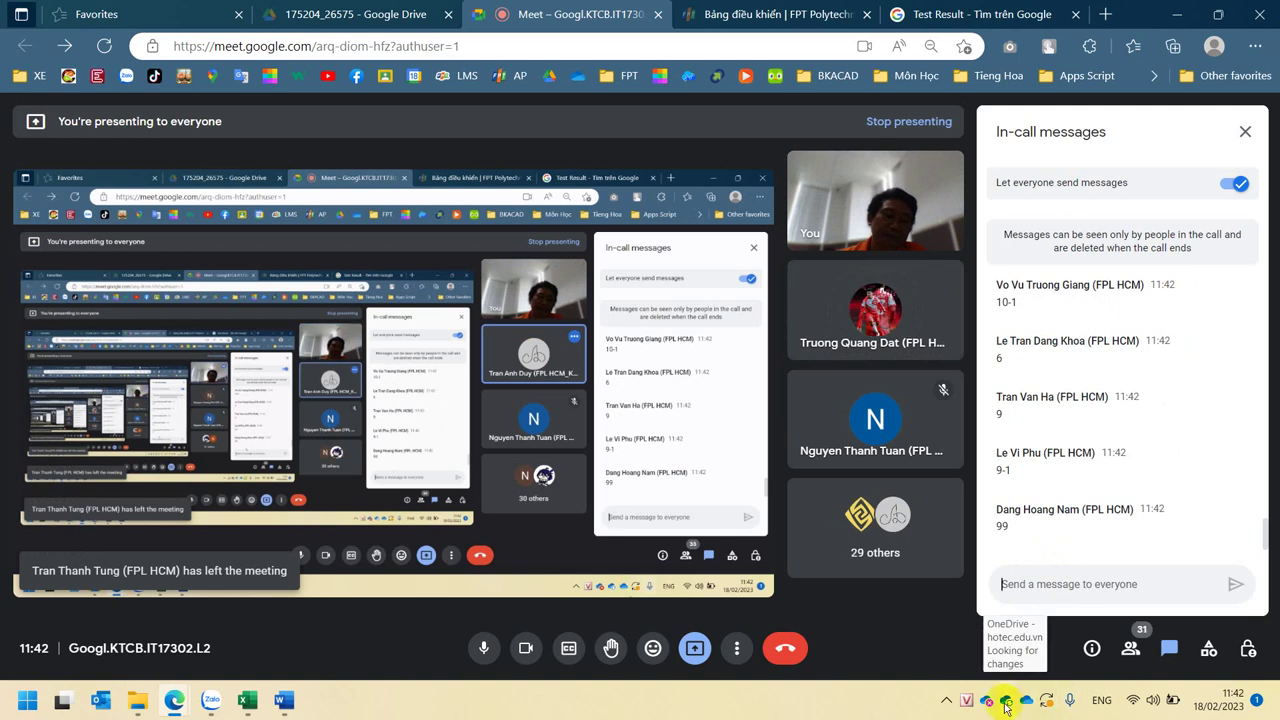
{"action": "left_click", "coordinate": [945, 700]}
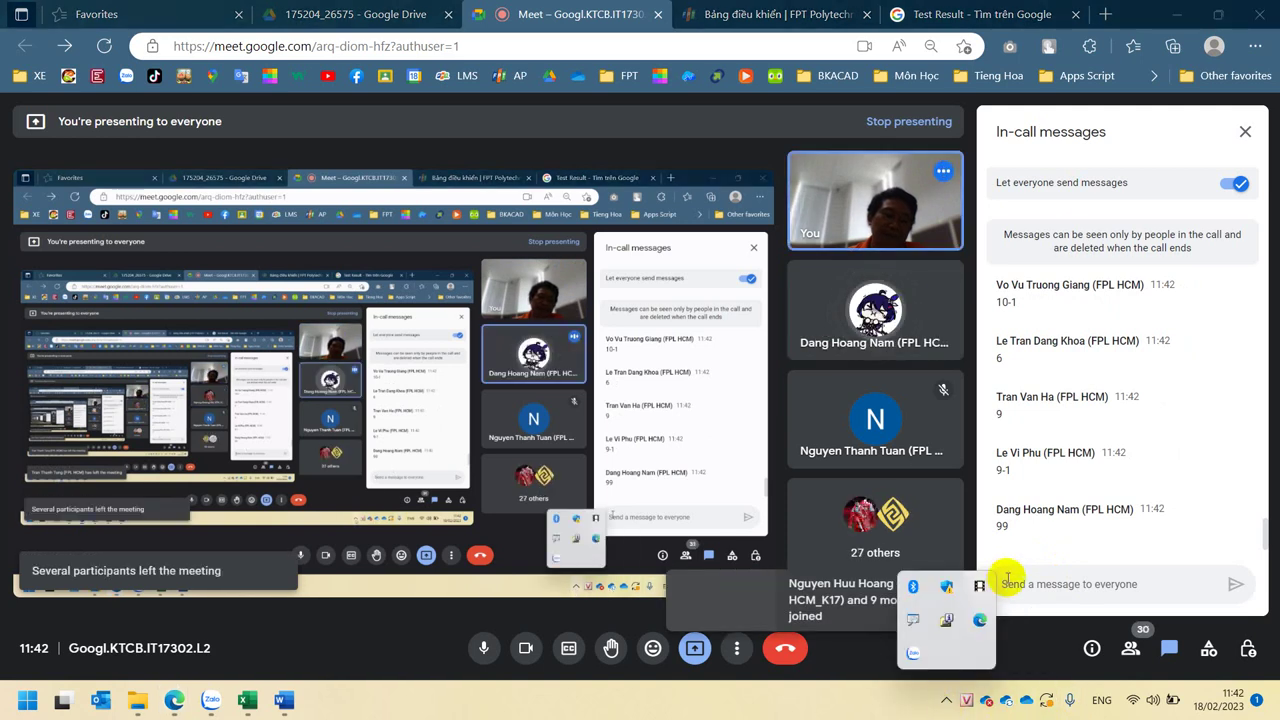